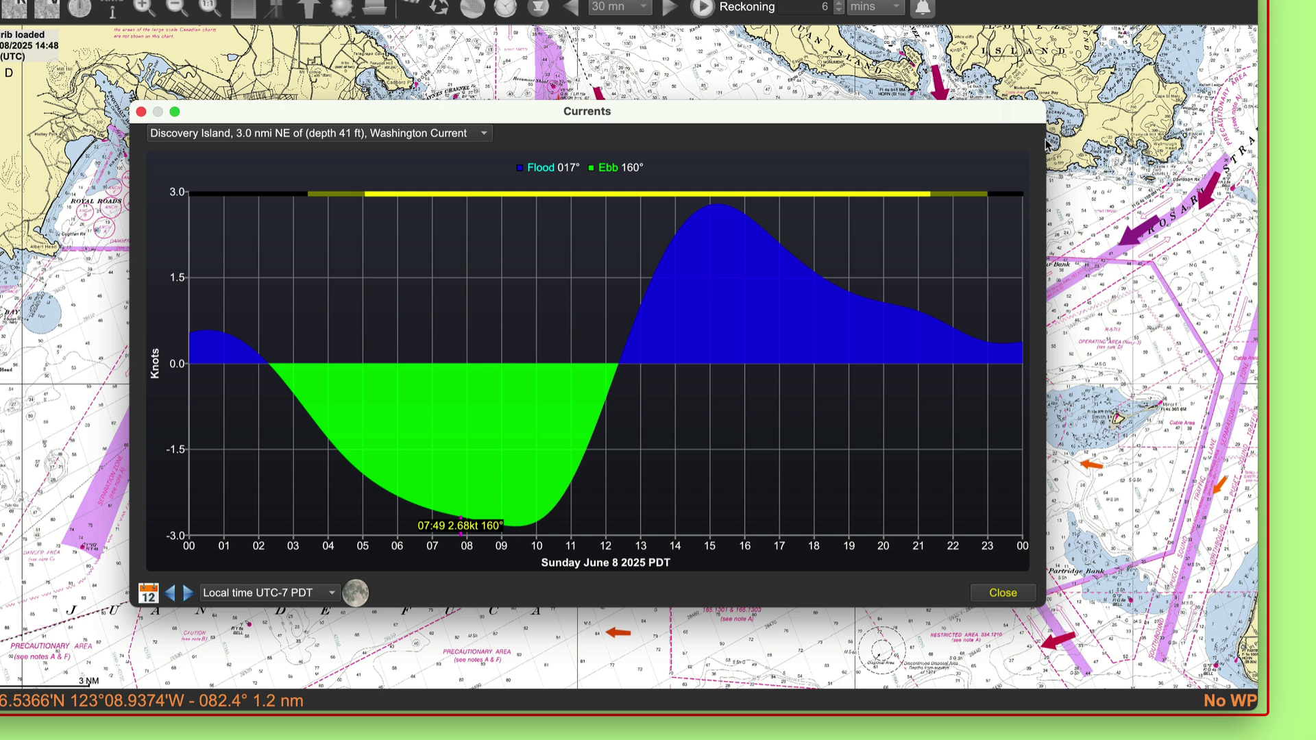
Switch to the browser and look over the introduction of the blog post "Role of qtVlm in the Starpath Coastal Nav Course"
{"action": "left_click", "coordinate": [407, 737]}
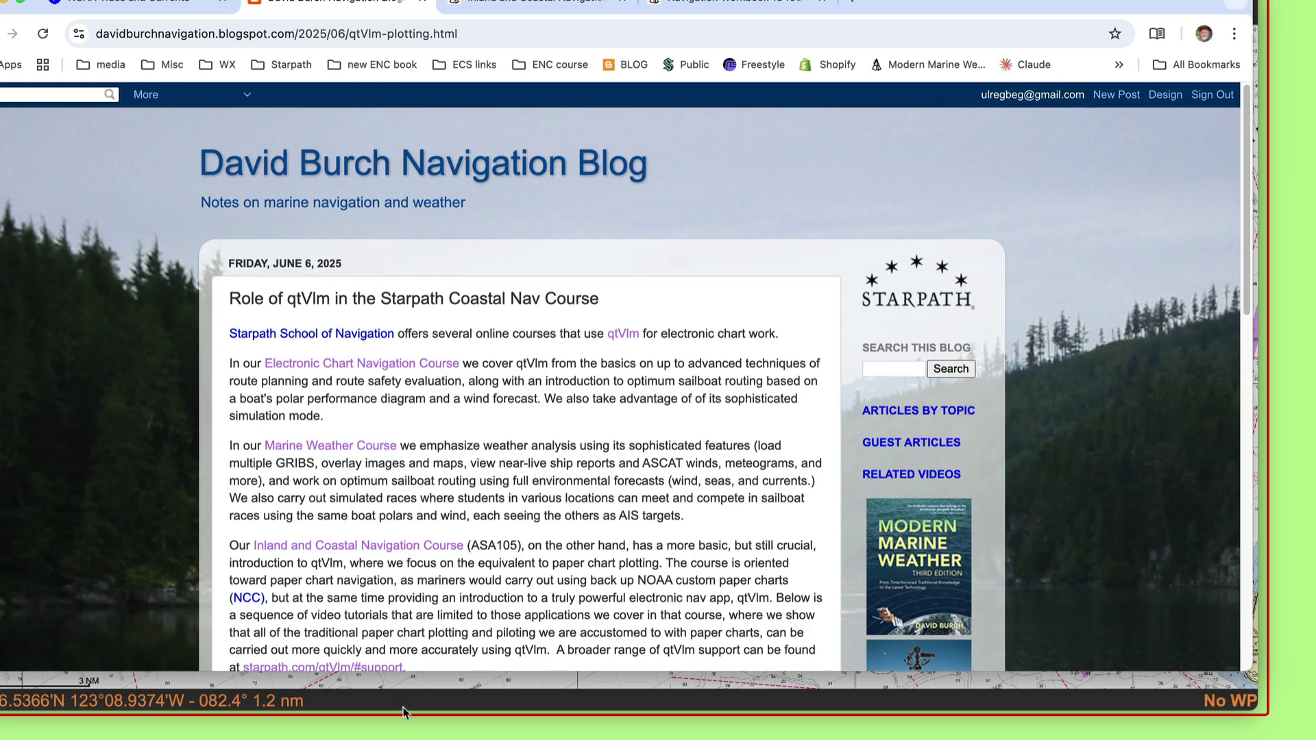
{"action": "scroll", "coordinate": [488, 500], "scroll_direction": "down", "scroll_amount": 2}
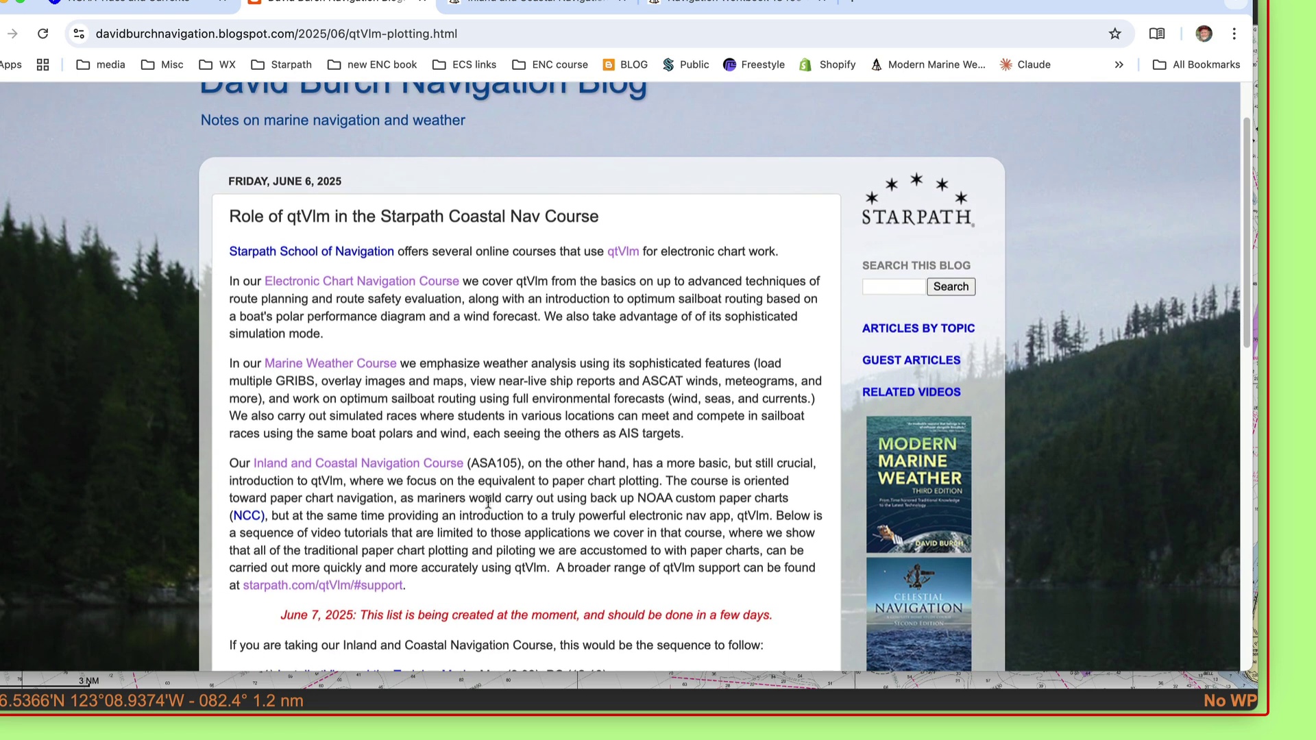
{"action": "scroll", "coordinate": [489, 502], "scroll_direction": "down", "scroll_amount": 2}
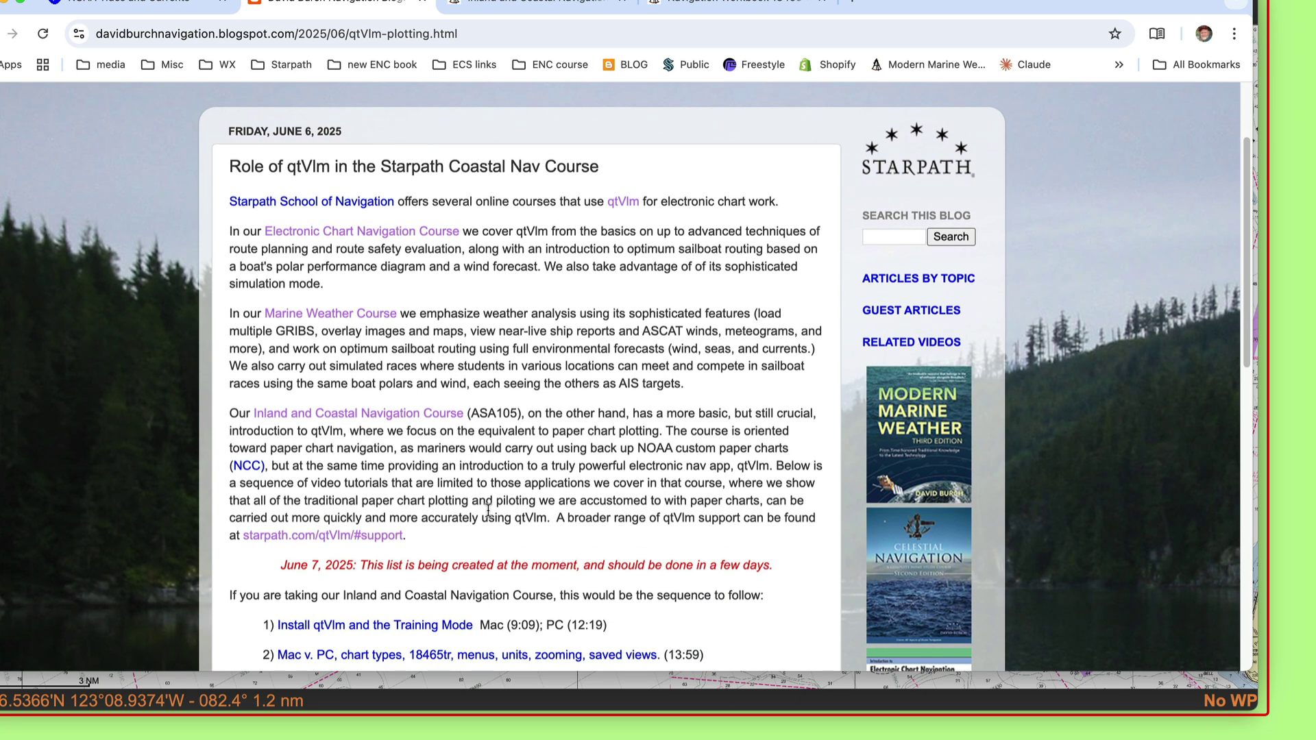
{"action": "scroll", "coordinate": [488, 511], "scroll_direction": "down", "scroll_amount": 1}
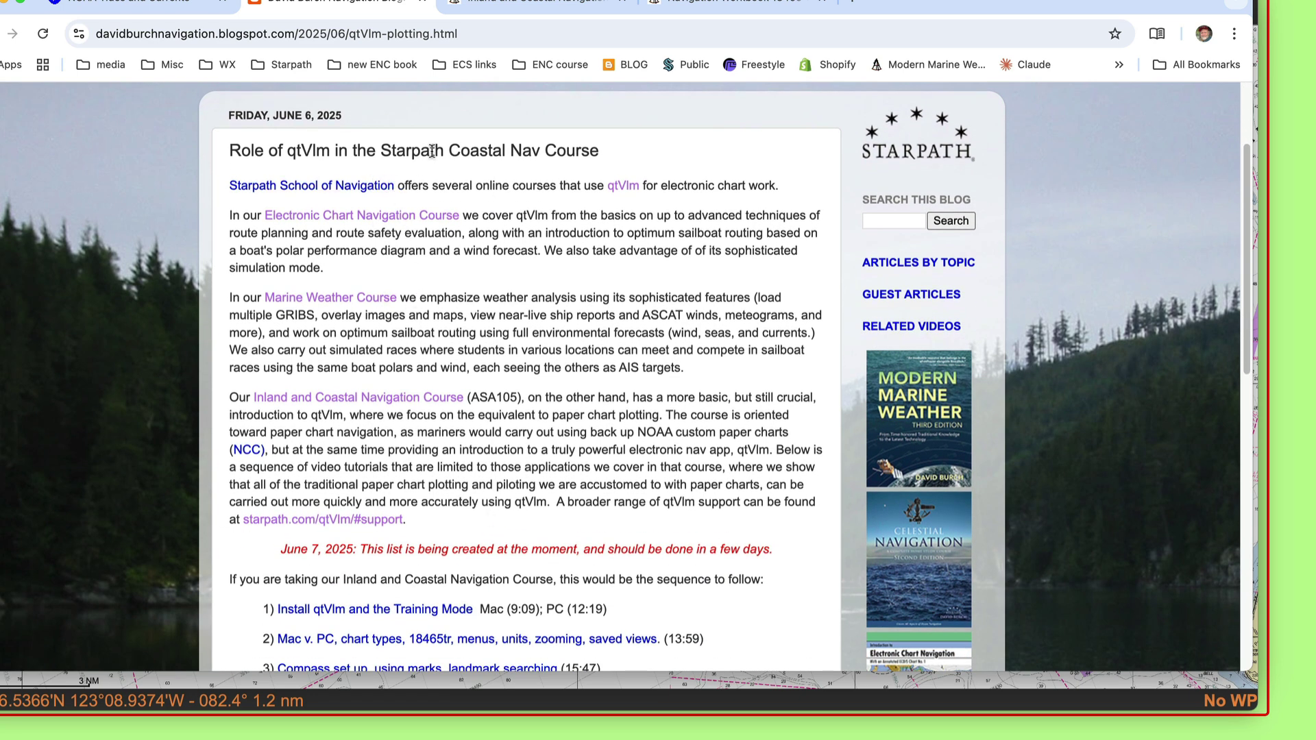
{"action": "scroll", "coordinate": [500, 483], "scroll_direction": "down", "scroll_amount": 2}
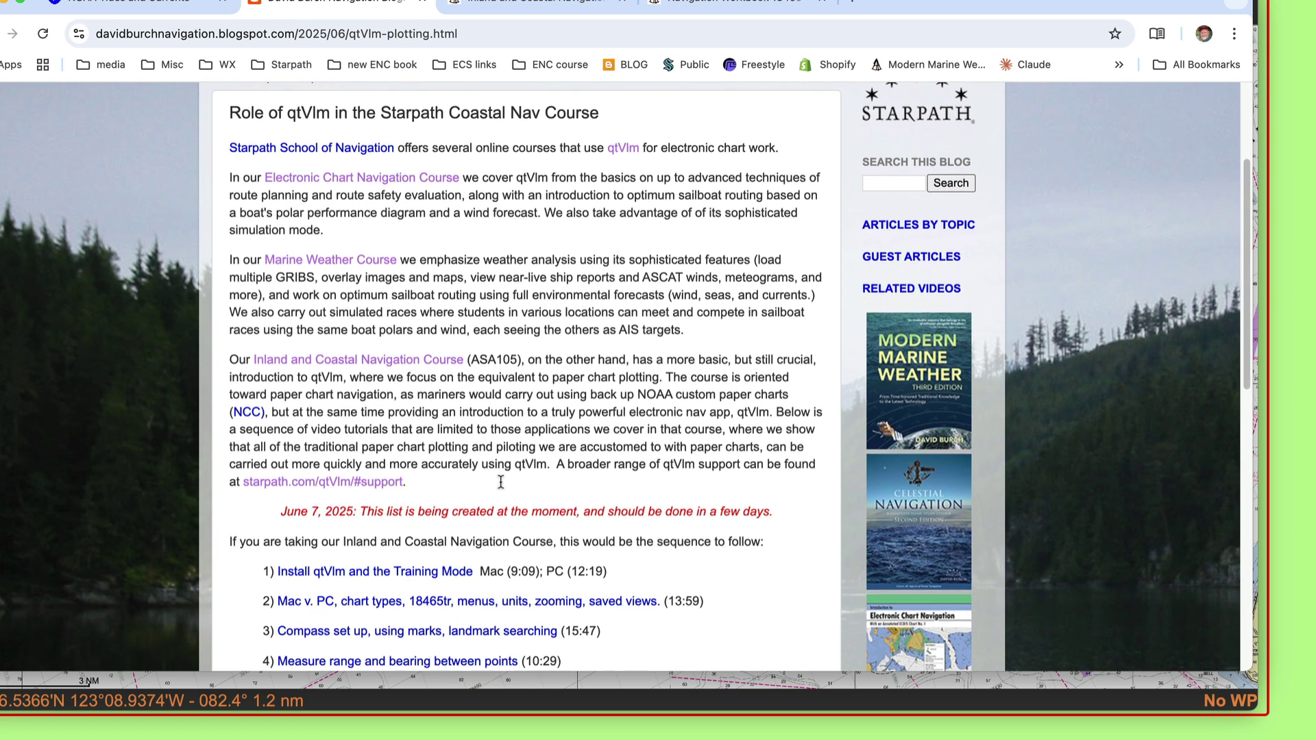
{"action": "scroll", "coordinate": [501, 483], "scroll_direction": "down", "scroll_amount": 1}
{"action": "scroll", "coordinate": [500, 483], "scroll_direction": "up", "scroll_amount": 10}
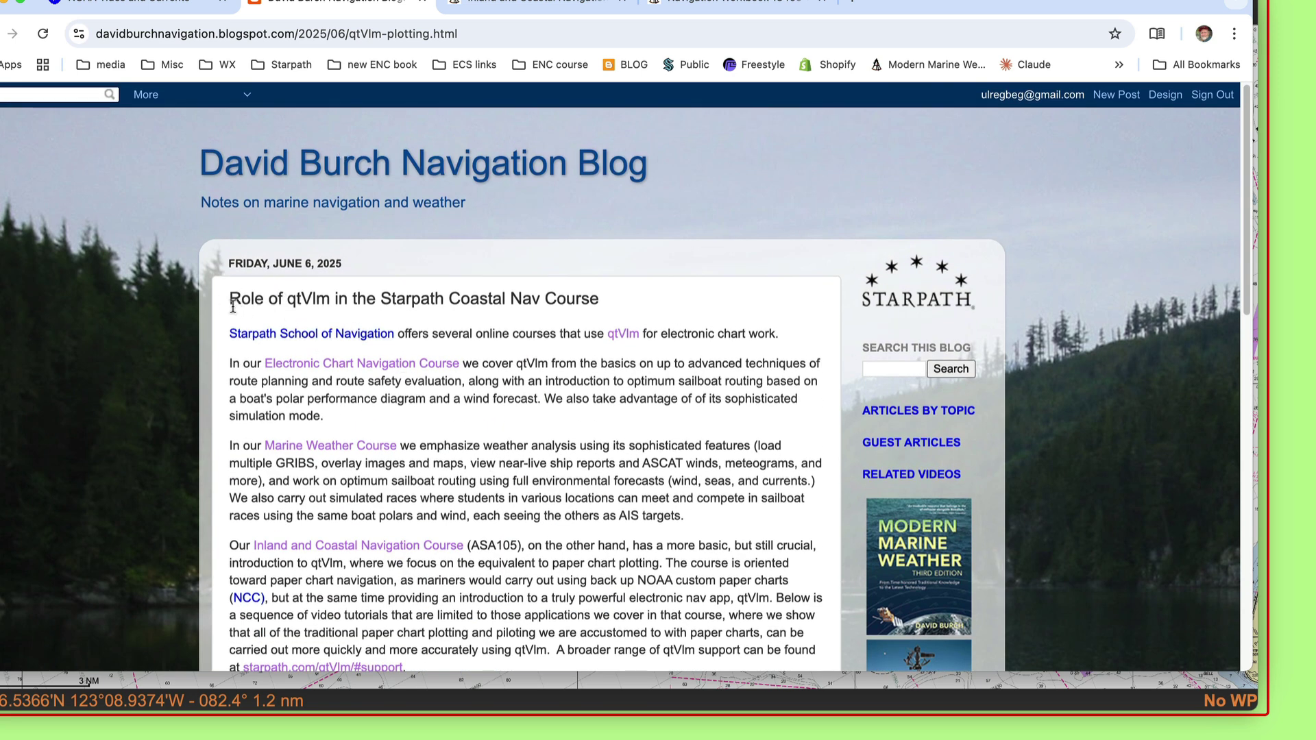
{"action": "left_click_drag", "start_coordinate": [229, 298], "coordinate": [513, 320]}
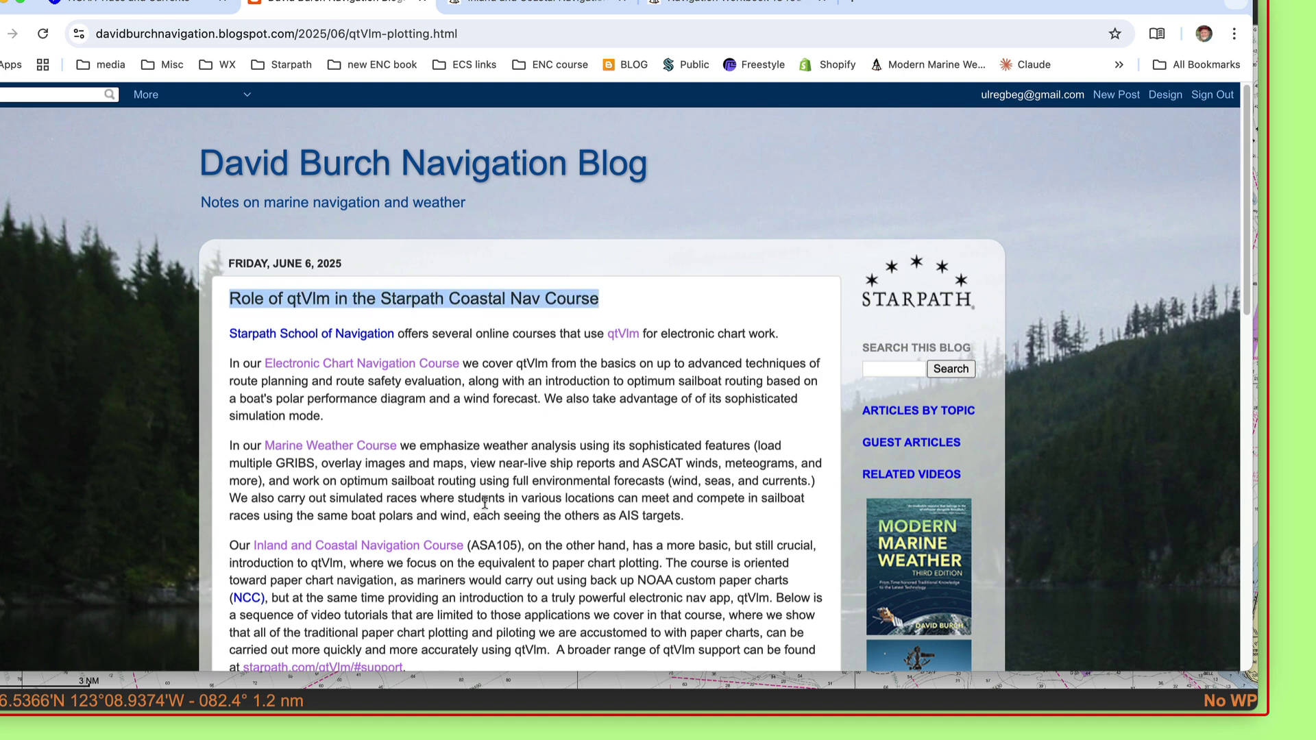
Find item 11, "Read Tide and Currents (past, present, and future)", in the blog post's tutorial list
{"action": "scroll", "coordinate": [494, 537], "scroll_direction": "down", "scroll_amount": 3}
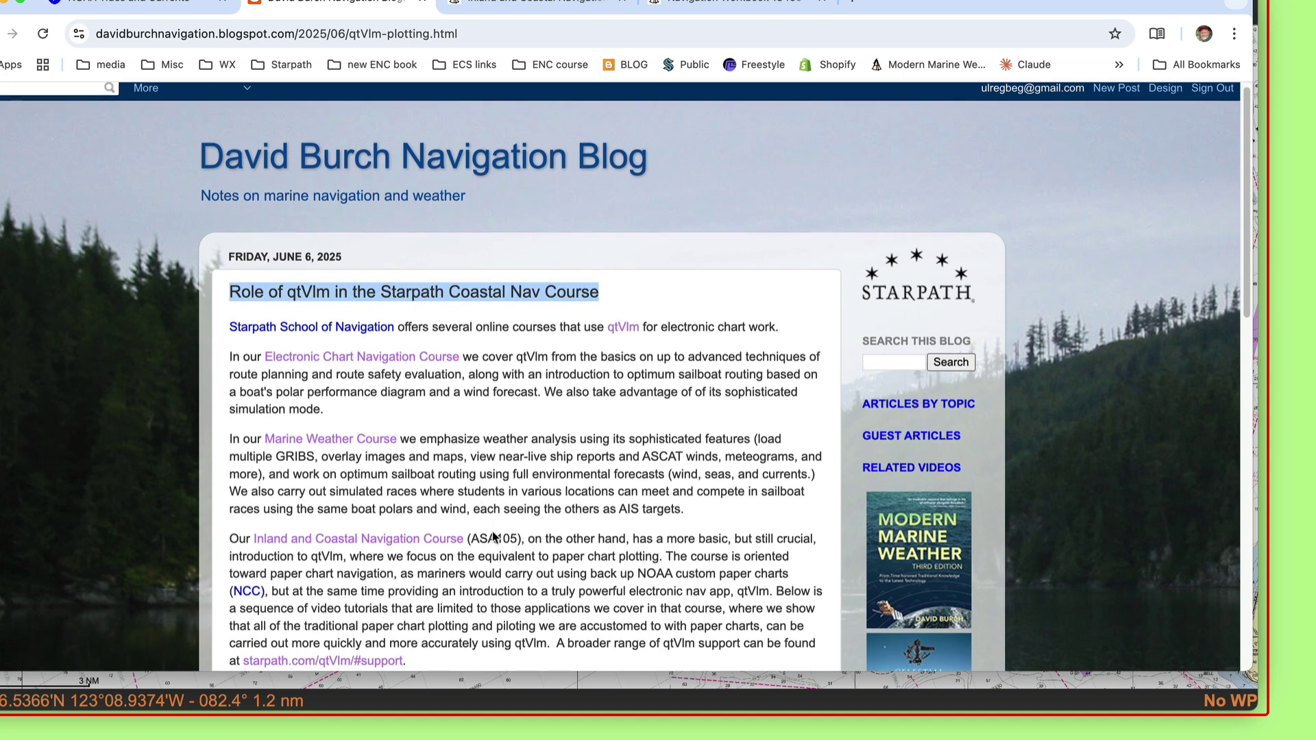
{"action": "scroll", "coordinate": [493, 533], "scroll_direction": "down", "scroll_amount": 8}
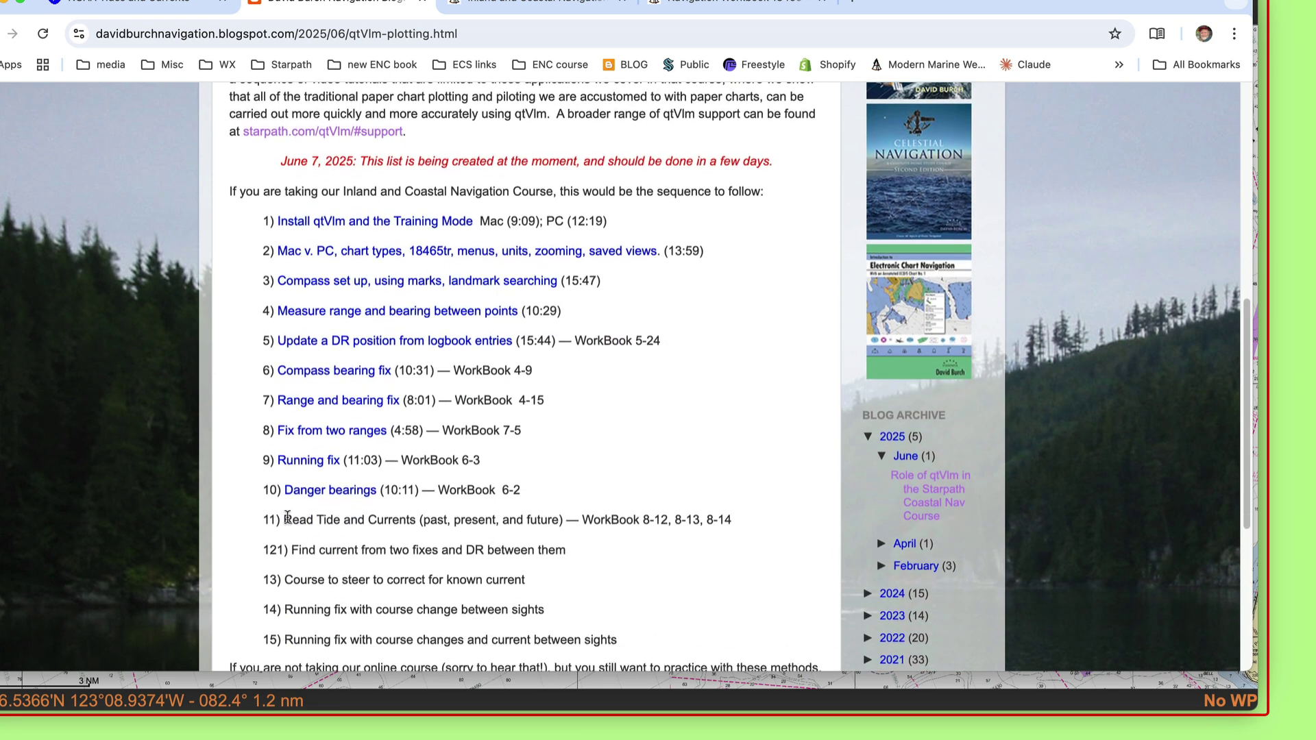
{"action": "left_click_drag", "start_coordinate": [283, 520], "coordinate": [749, 527]}
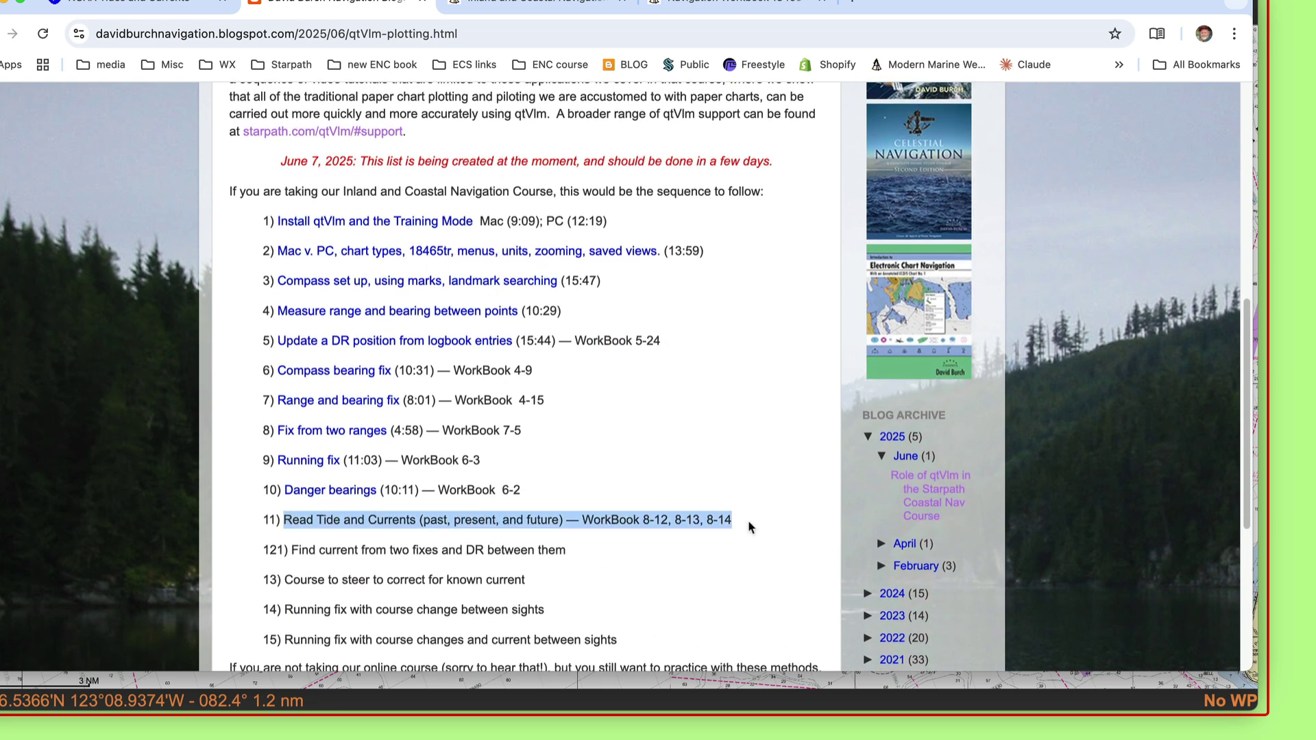
{"action": "left_click", "coordinate": [713, 565]}
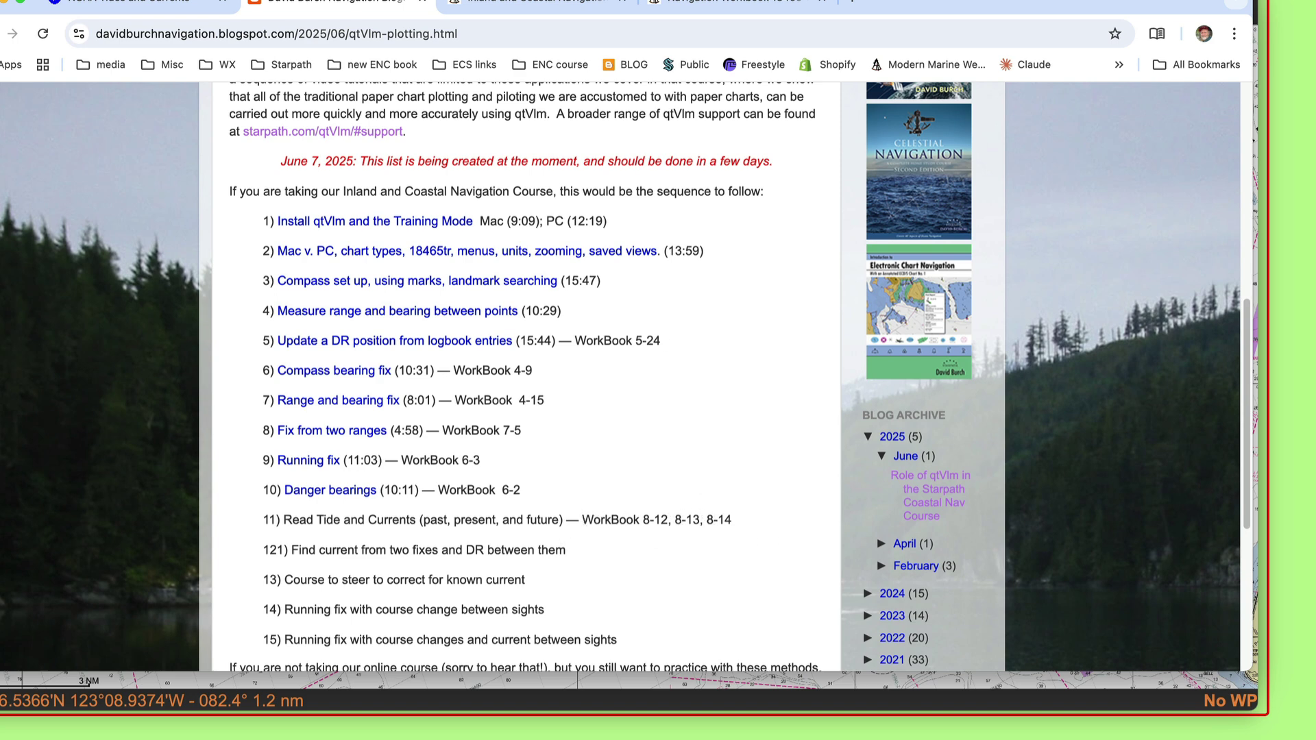
View the catalog pages for Navigation Workbook 18465 Tr and the Inland and Coastal Navigation textbook
{"action": "left_click", "coordinate": [706, 7]}
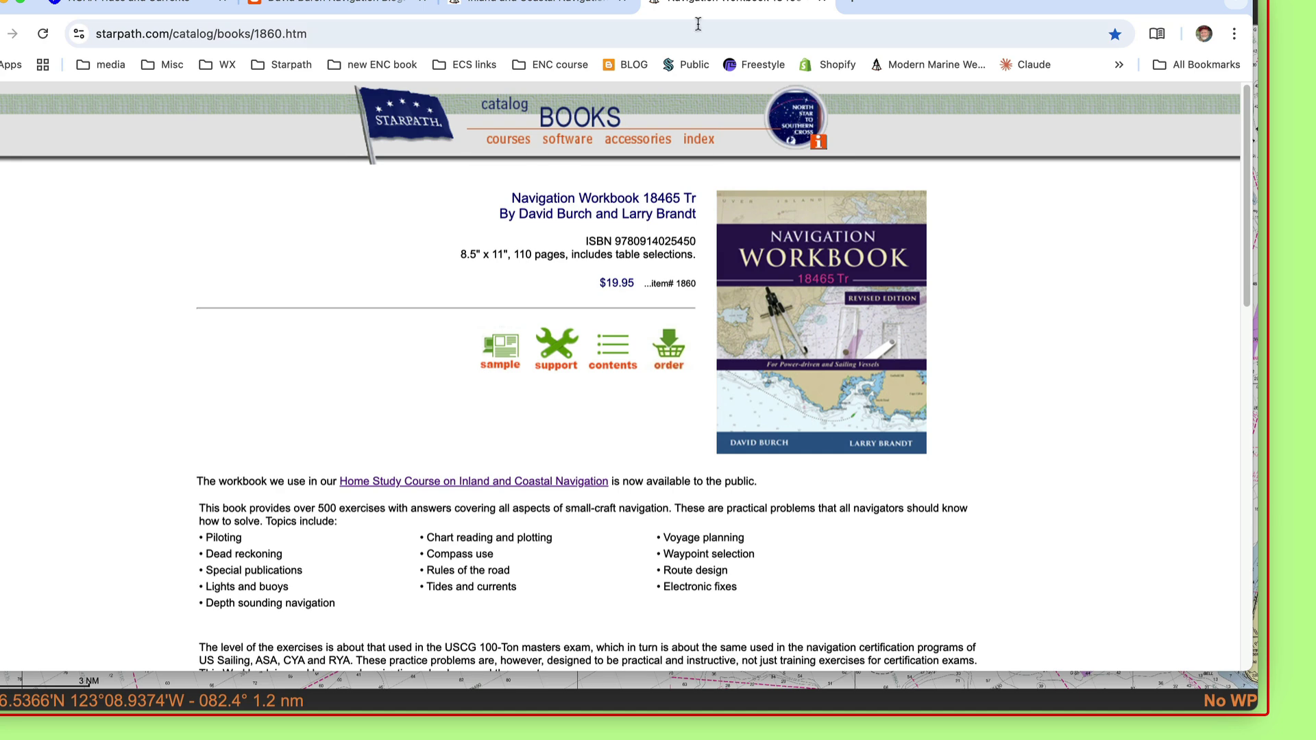
{"action": "left_click", "coordinate": [559, 6]}
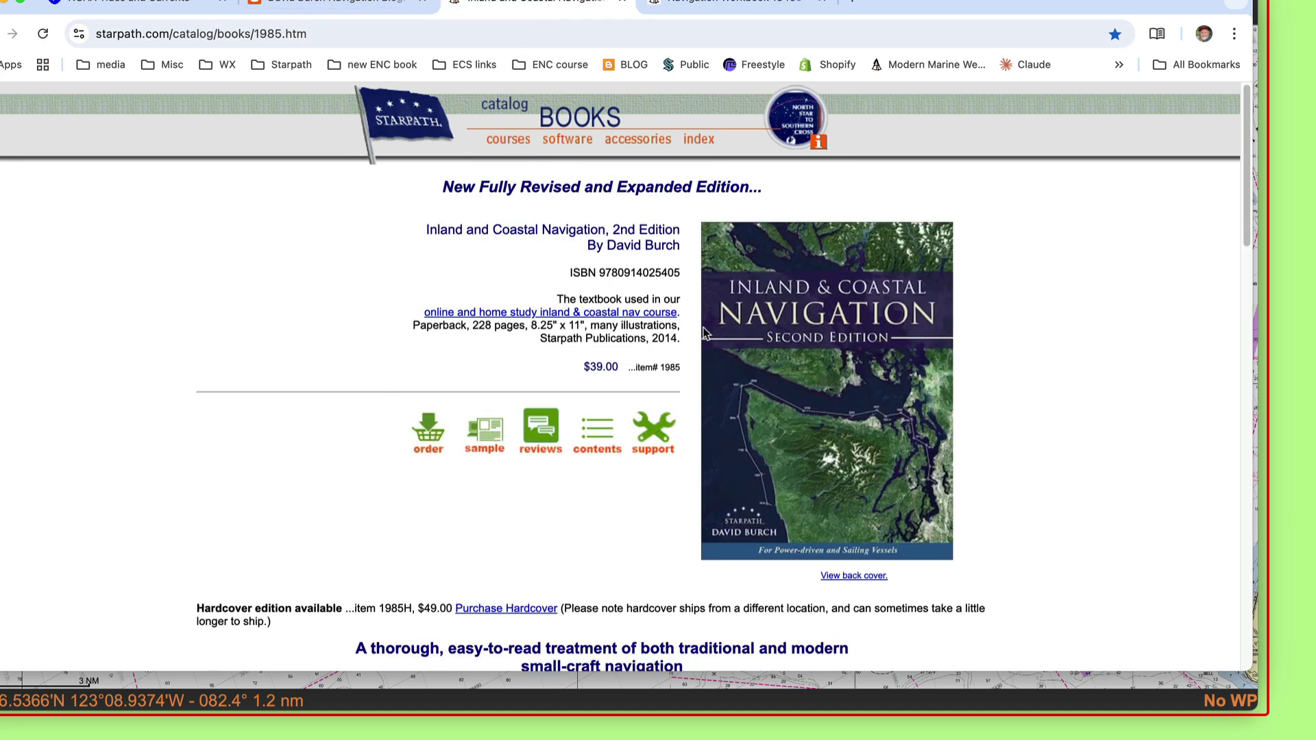
{"action": "scroll", "coordinate": [306, 509], "scroll_direction": "down", "scroll_amount": 2}
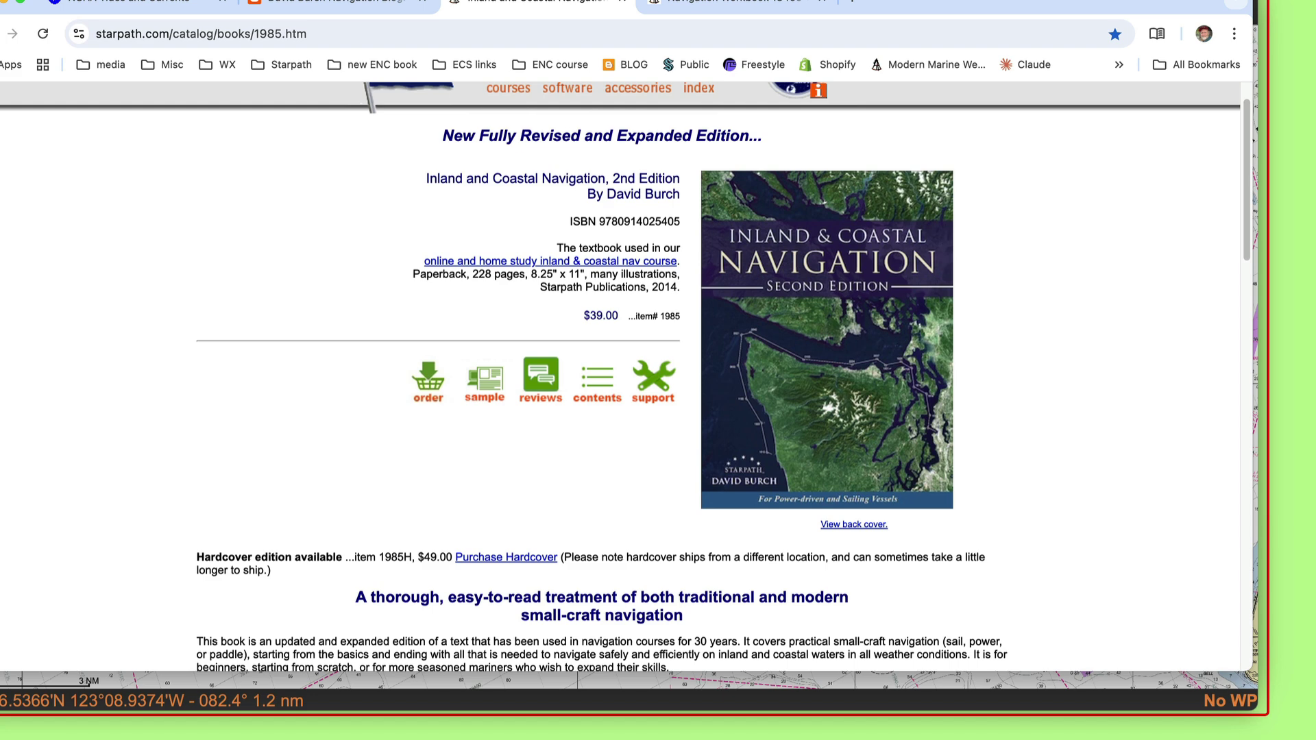
Switch back to qtVlm, close the Currents window and hide the current arrows on the chart
{"action": "key", "text": "super+h"}
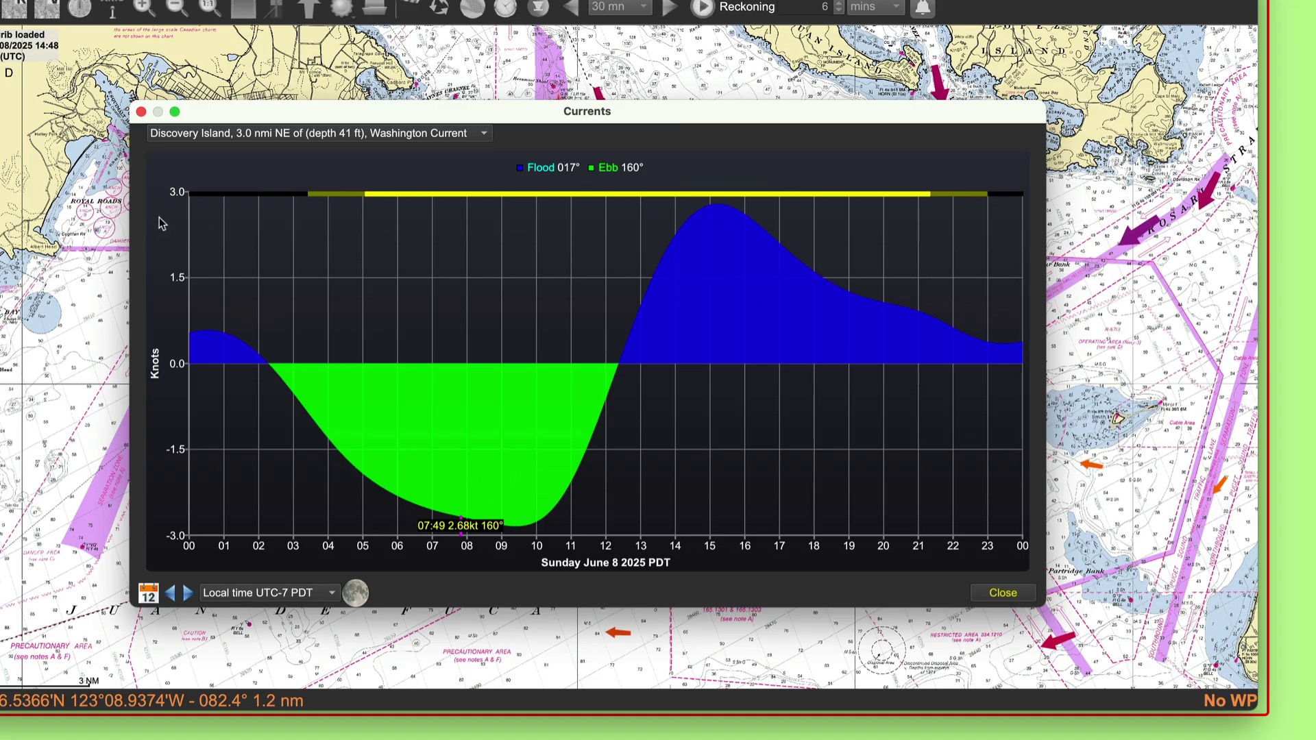
{"action": "left_click", "coordinate": [141, 112]}
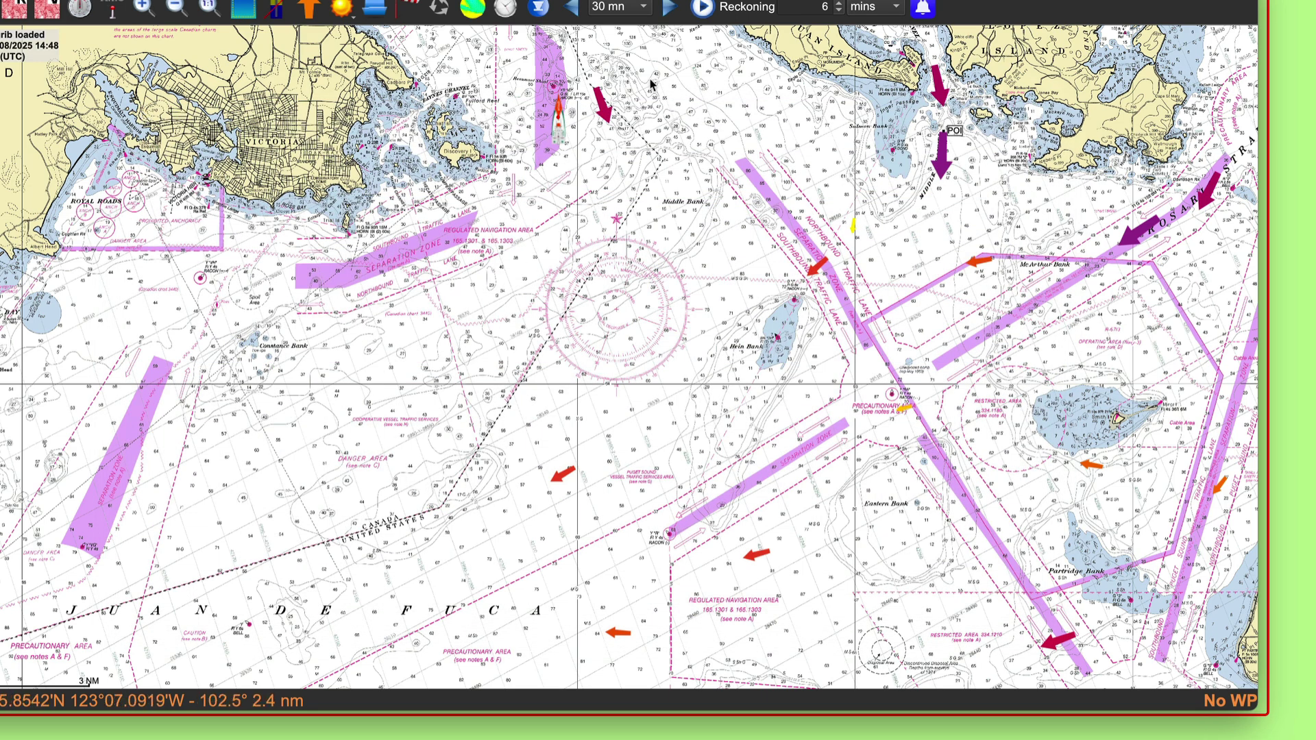
{"action": "left_click", "coordinate": [311, 11]}
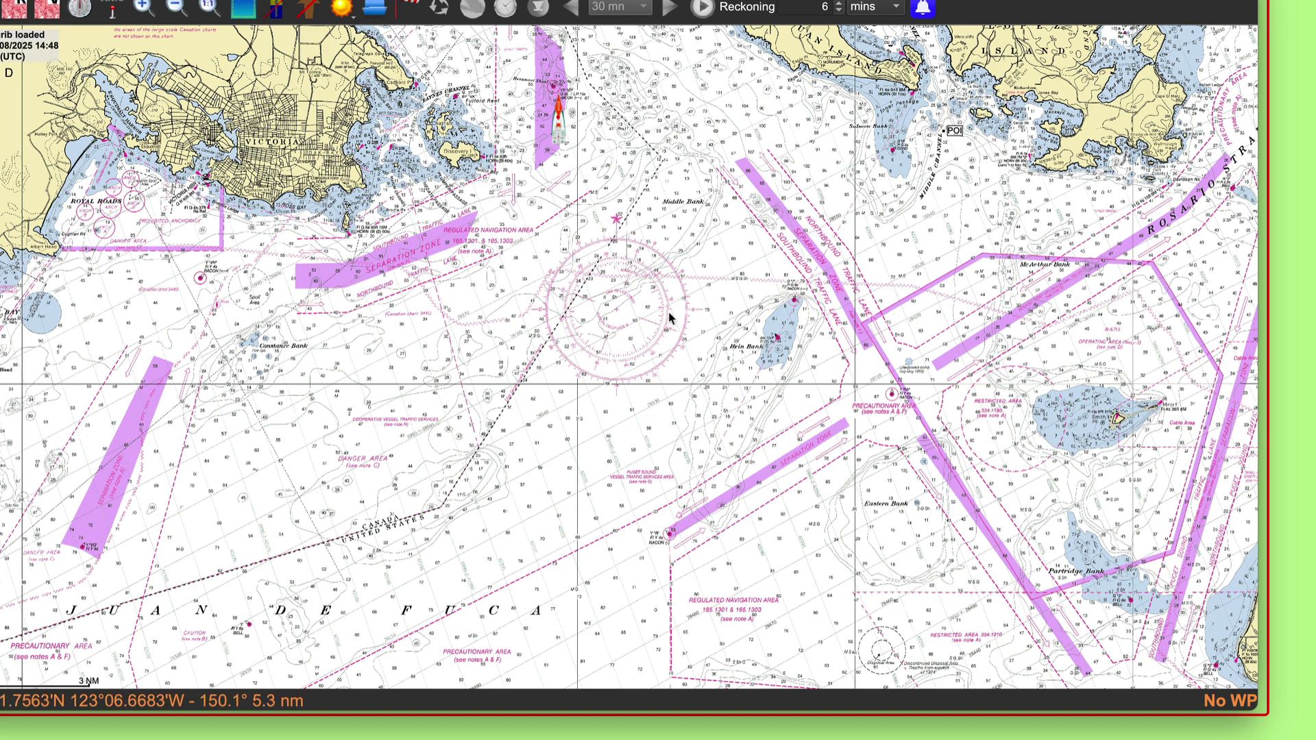
{"action": "left_click_drag", "start_coordinate": [603, 301], "coordinate": [594, 298]}
{"action": "left_click_drag", "start_coordinate": [682, 396], "coordinate": [667, 367]}
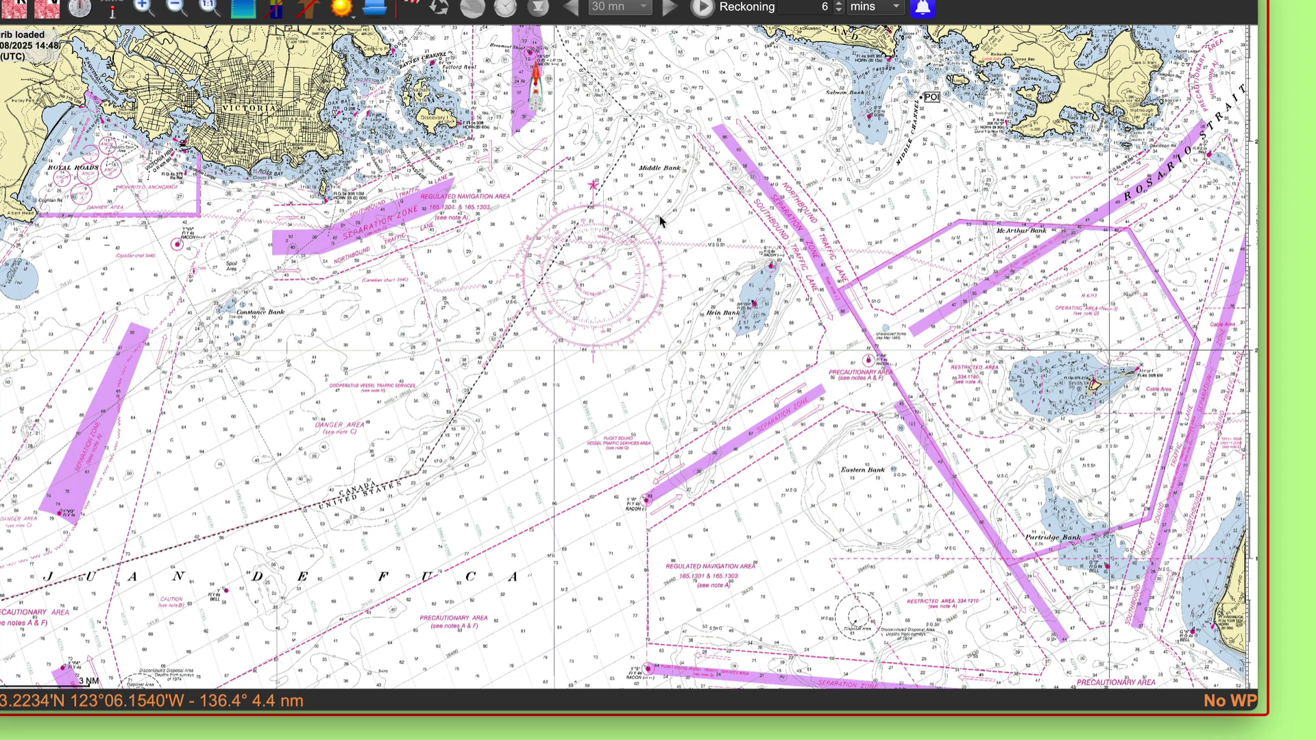
{"action": "mouse_move", "coordinate": [660, 214]}
{"action": "left_mouse_down"}
{"action": "mouse_move", "coordinate": [674, 226]}
{"action": "mouse_move", "coordinate": [648, 235]}
{"action": "left_mouse_up"}
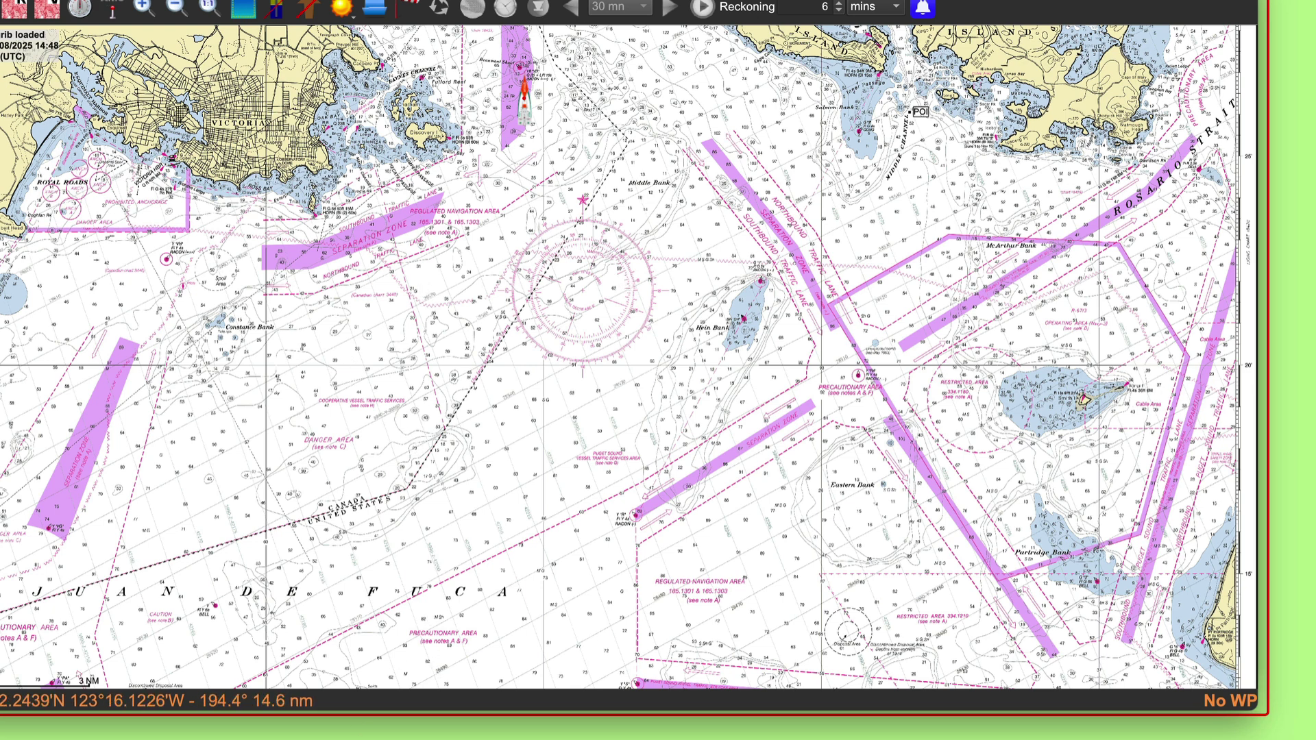
Switch to the browser and open section 1.8 Tides and Currents of the bookmarked qtVlm Cheat Sheet
{"action": "key", "text": "super+Tab"}
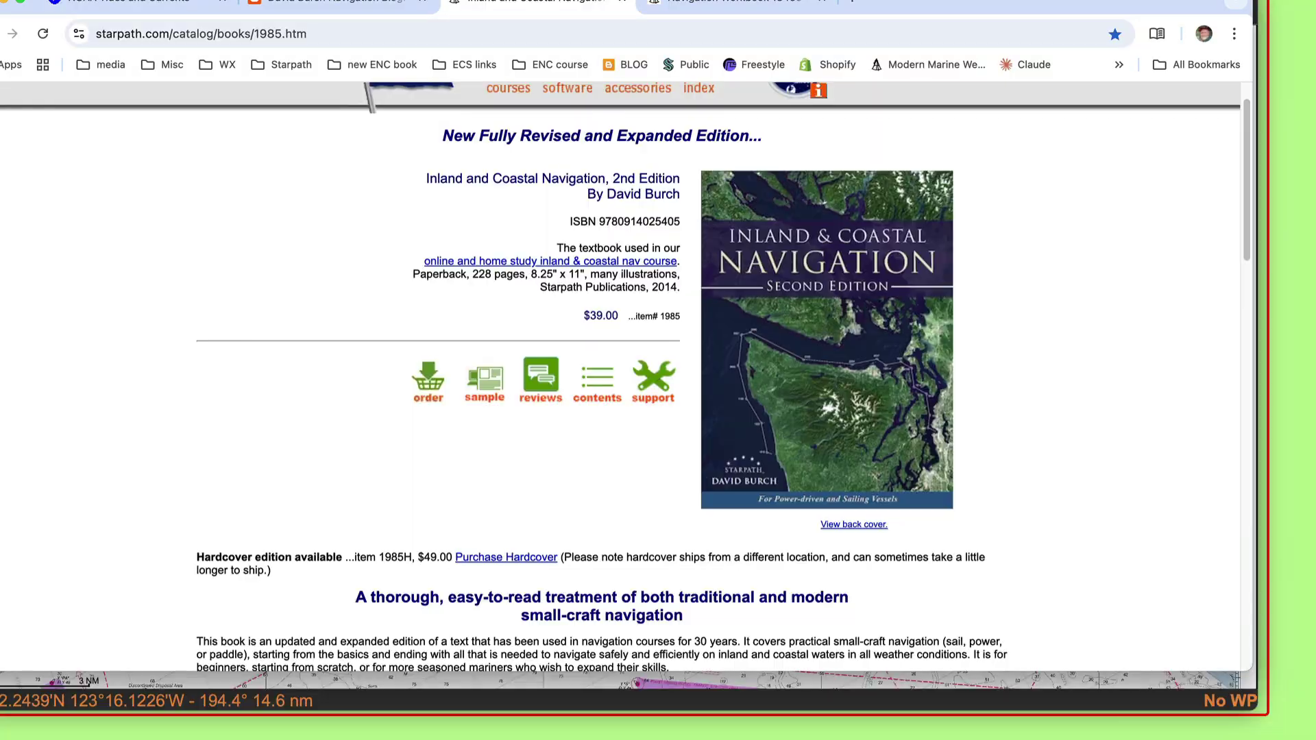
{"action": "left_click", "coordinate": [557, 65]}
{"action": "left_click", "coordinate": [538, 97]}
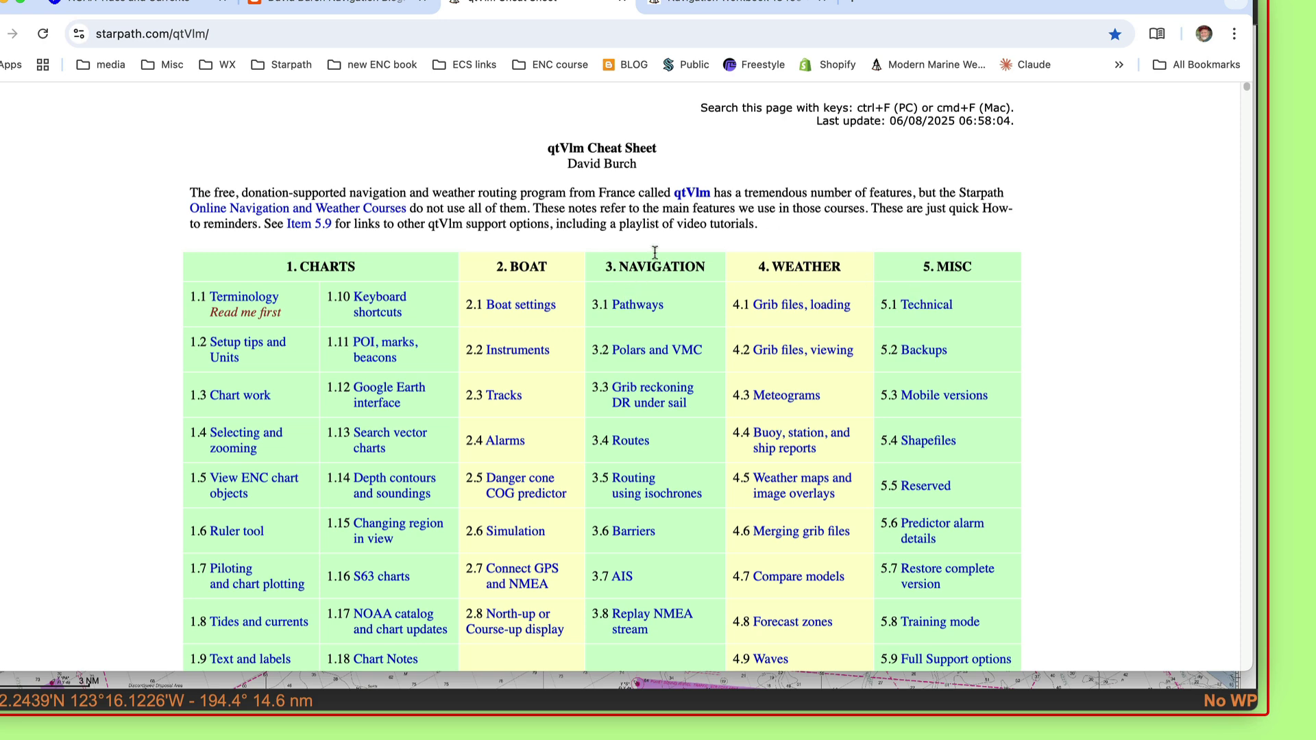
{"action": "scroll", "coordinate": [1091, 217], "scroll_direction": "down", "scroll_amount": 3}
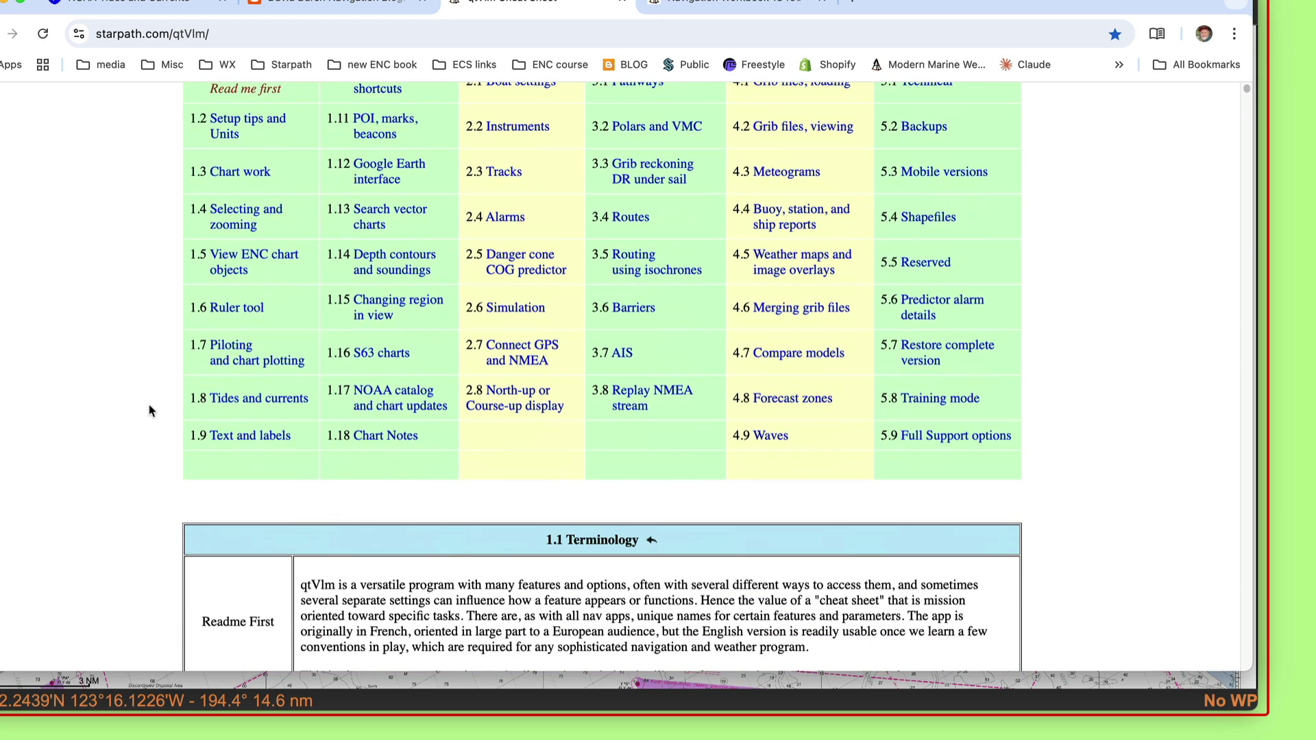
{"action": "left_click", "coordinate": [236, 401]}
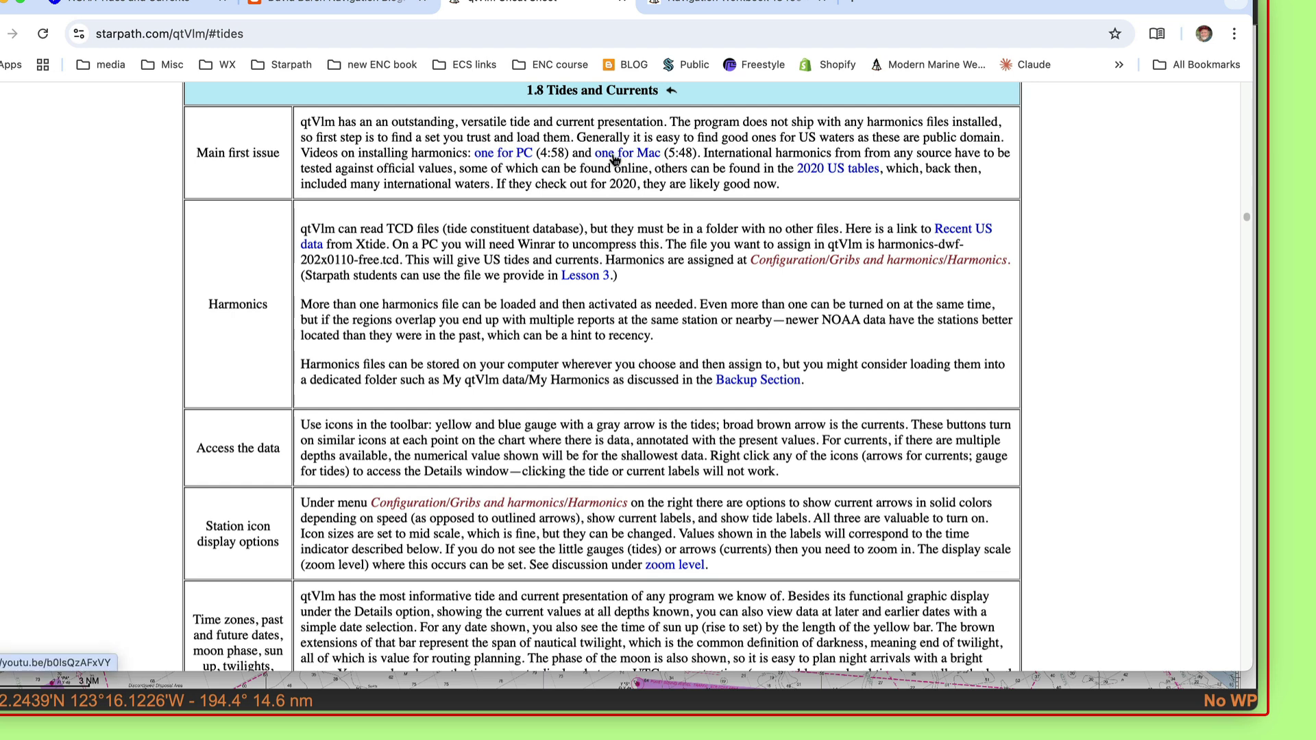
{"action": "scroll", "coordinate": [615, 160], "scroll_direction": "up", "scroll_amount": 1}
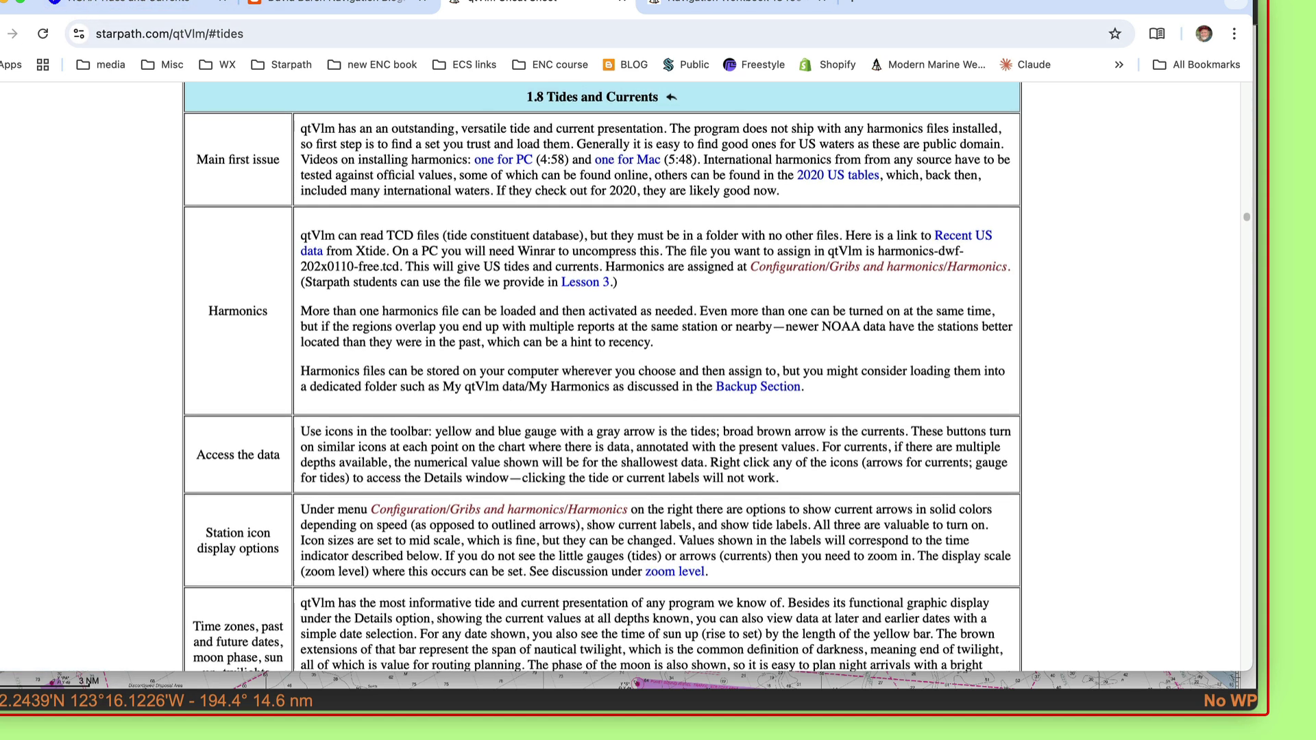
Switch back to qtVlm and temporarily display the tide stations, examining the one in Dungeness Bay
{"action": "key", "text": "super+Tab"}
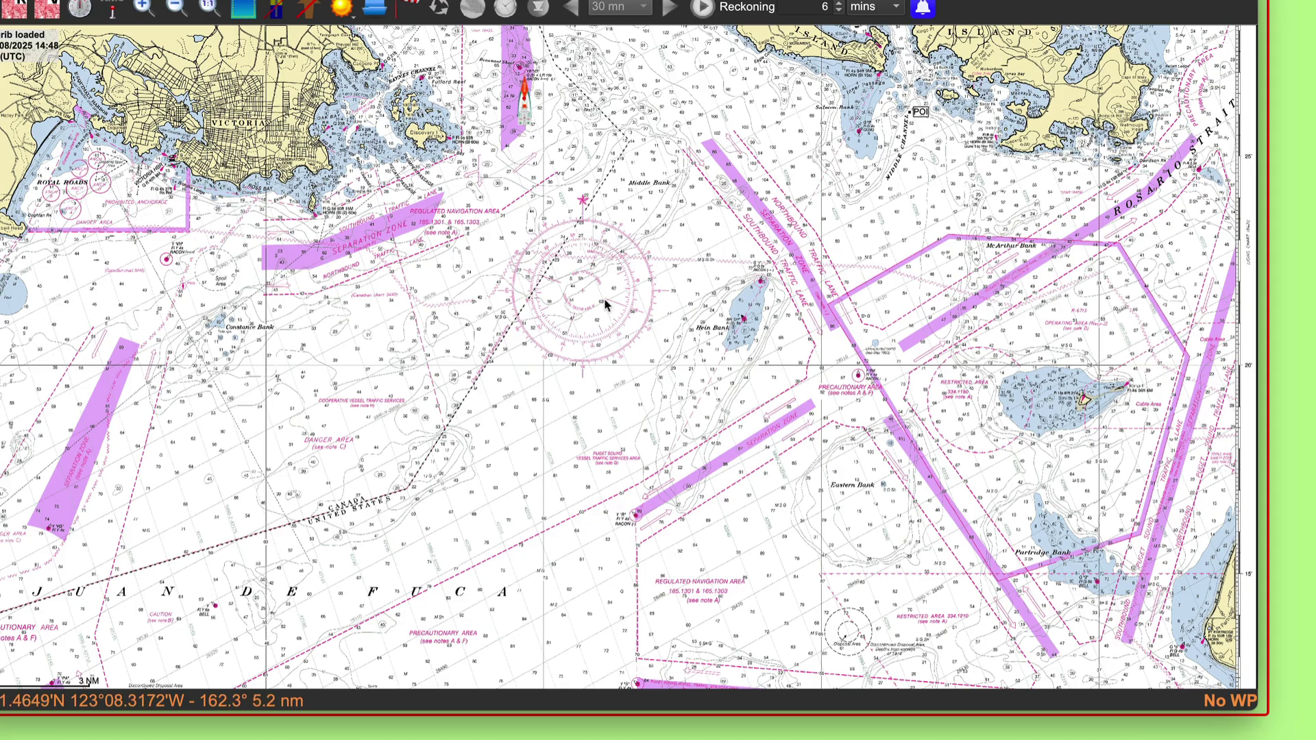
{"action": "left_click_drag", "start_coordinate": [609, 299], "coordinate": [643, 329]}
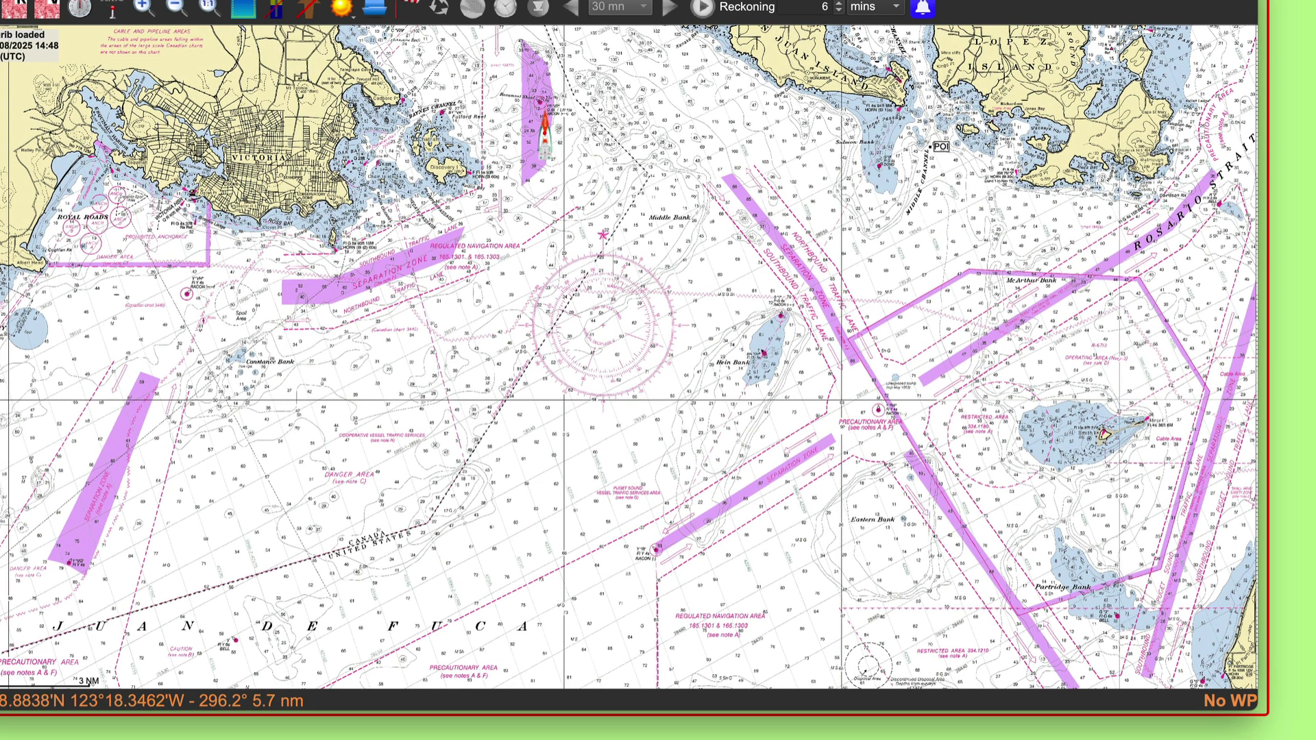
{"action": "left_click", "coordinate": [276, 10]}
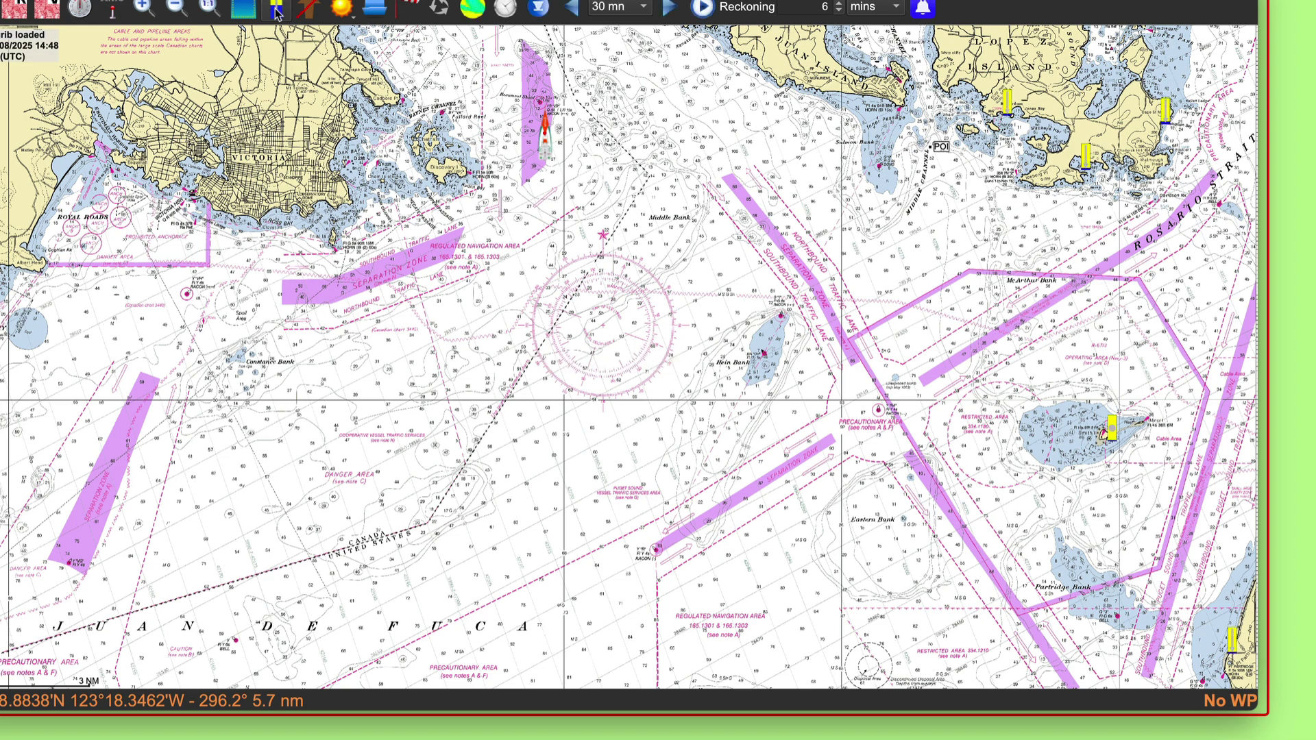
{"action": "left_click_drag", "start_coordinate": [919, 376], "coordinate": [1066, 302]}
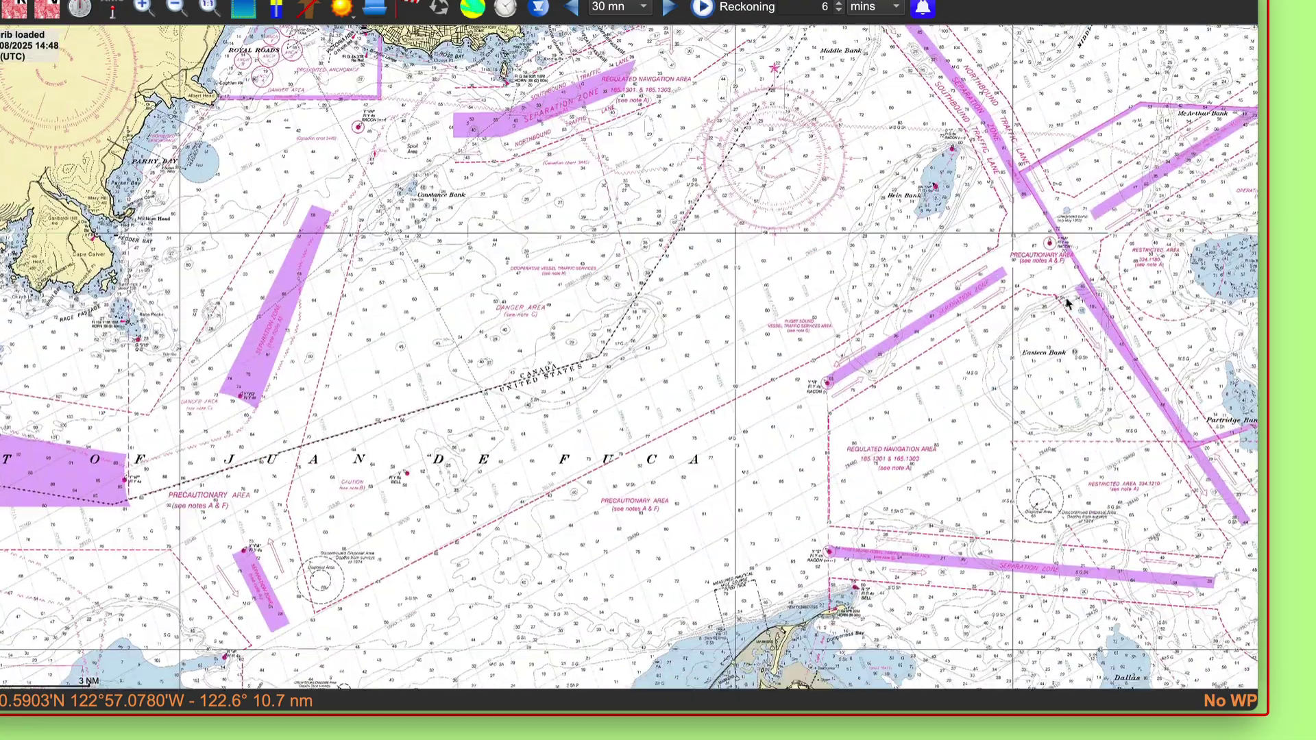
{"action": "left_click_drag", "start_coordinate": [957, 271], "coordinate": [927, 250]}
{"action": "scroll", "coordinate": [837, 300], "scroll_direction": "up", "scroll_amount": 2}
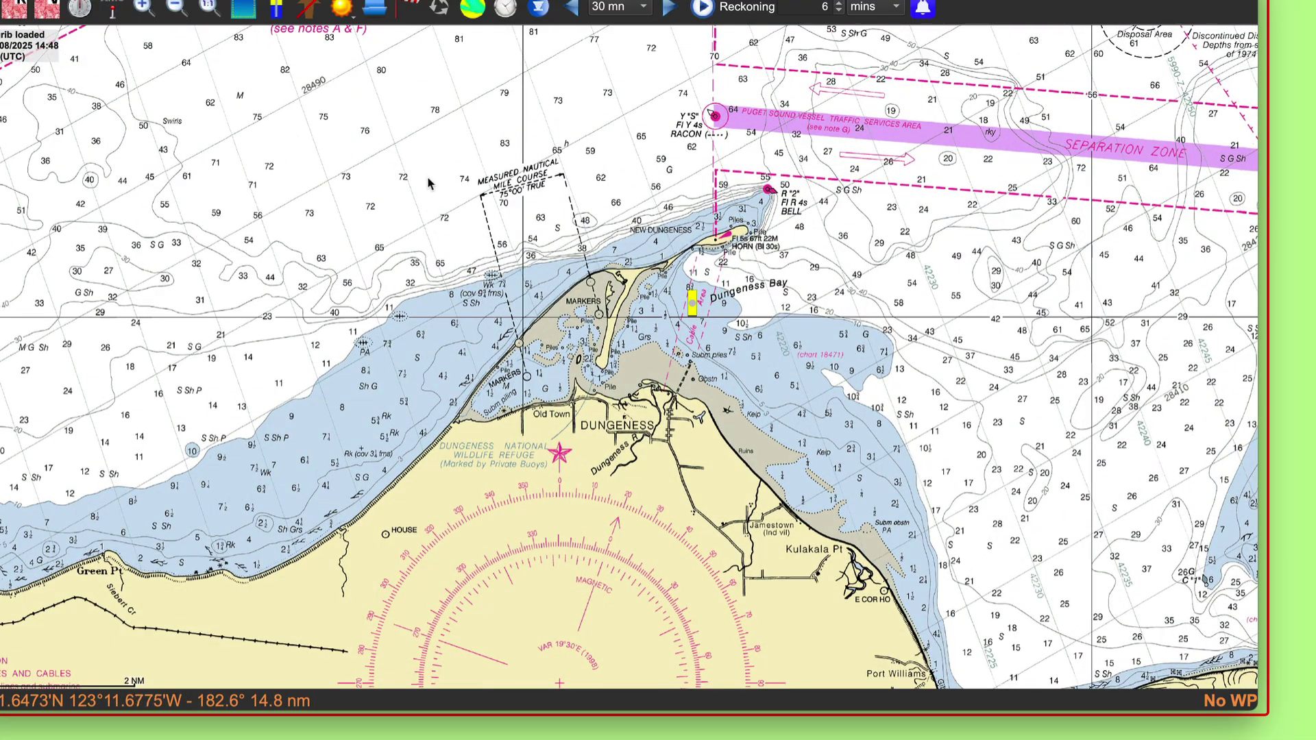
{"action": "scroll", "coordinate": [430, 177], "scroll_direction": "down", "scroll_amount": 1}
{"action": "left_click", "coordinate": [277, 15]}
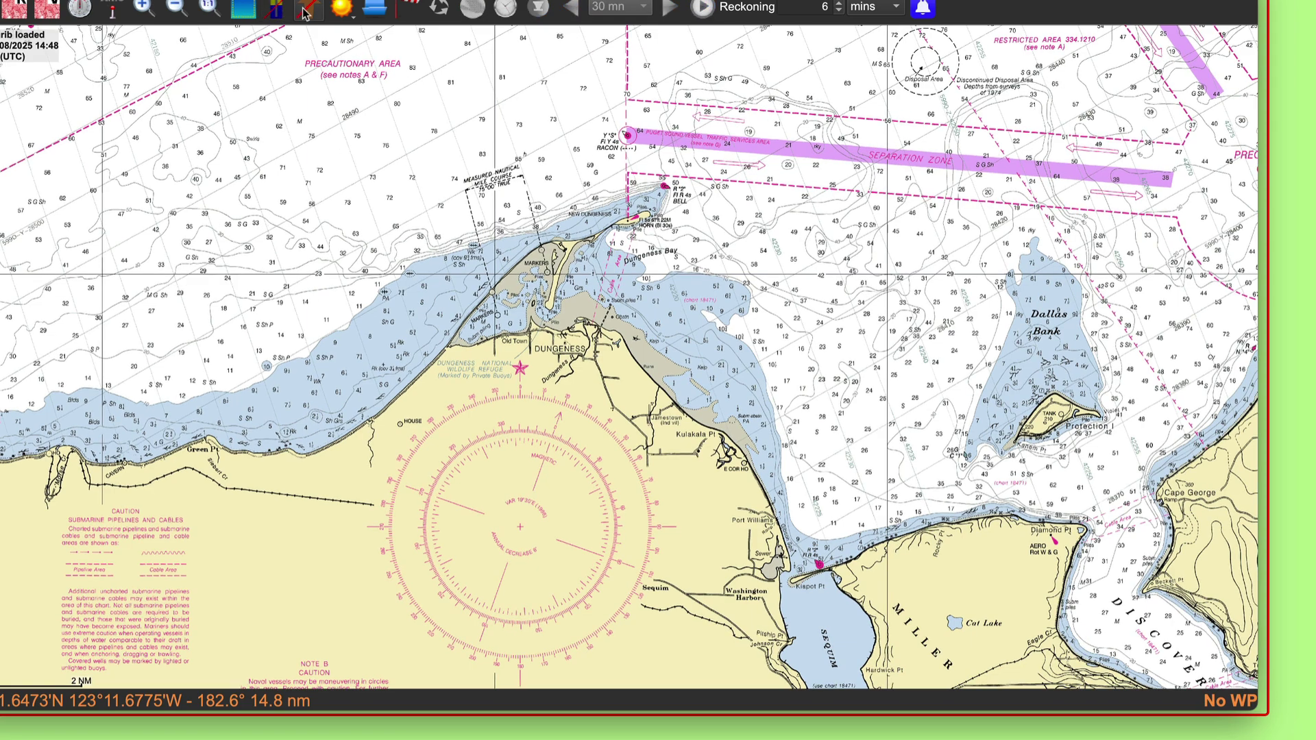
Show the current arrows on the chart and open the details of the current station 6 mi NNE of New Dungeness Light
{"action": "left_click", "coordinate": [311, 15]}
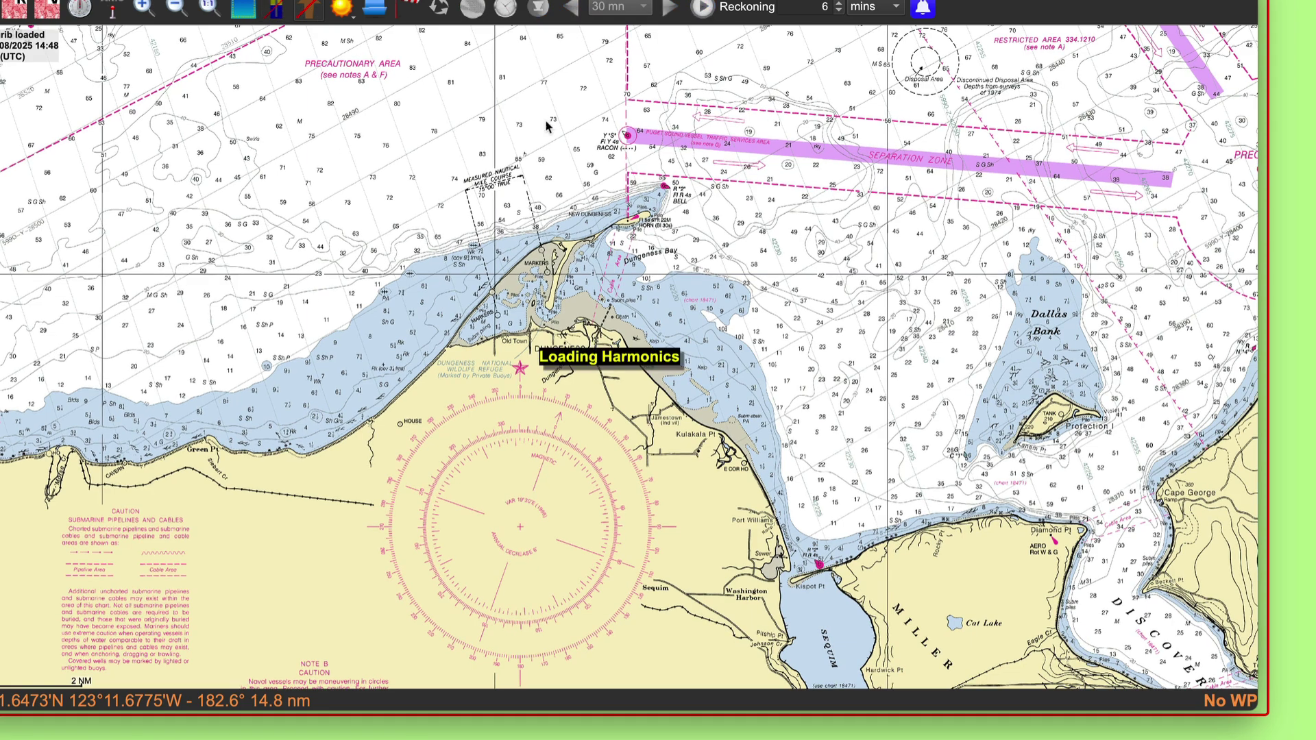
{"action": "left_click_drag", "start_coordinate": [816, 123], "coordinate": [747, 492]}
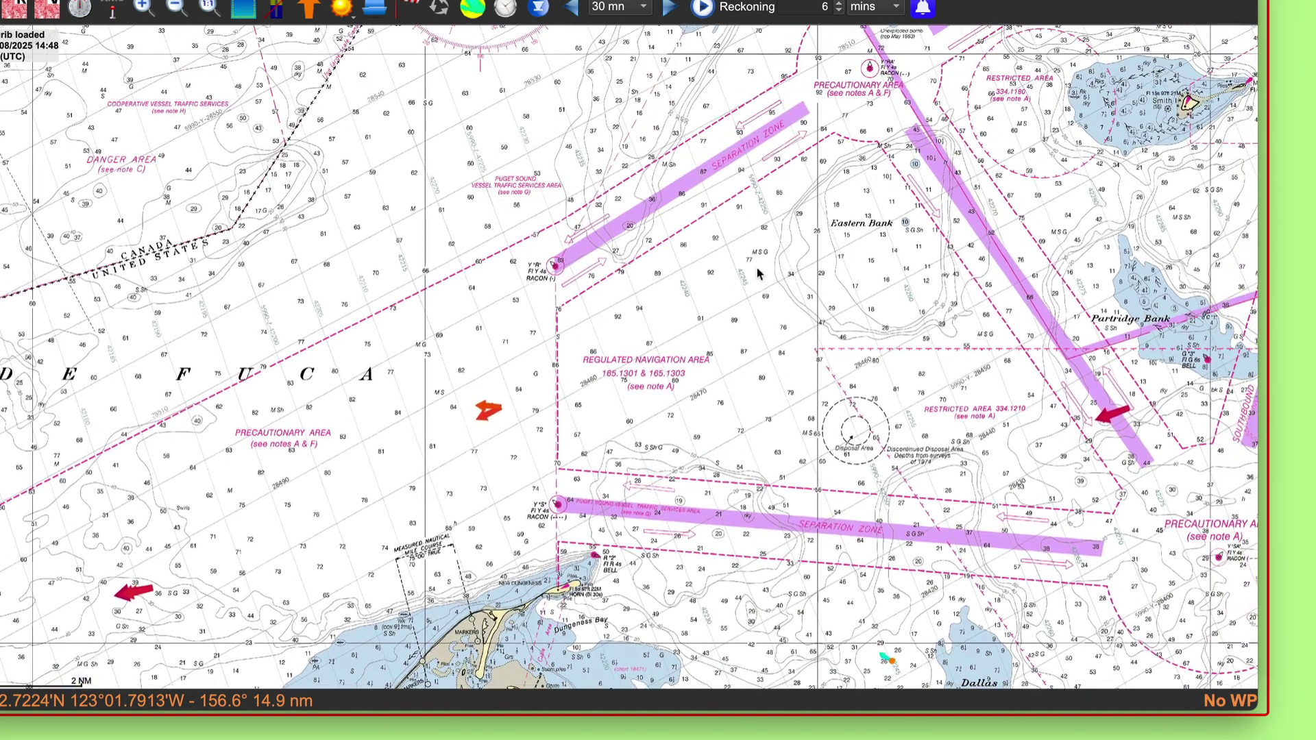
{"action": "left_click_drag", "start_coordinate": [769, 257], "coordinate": [761, 338]}
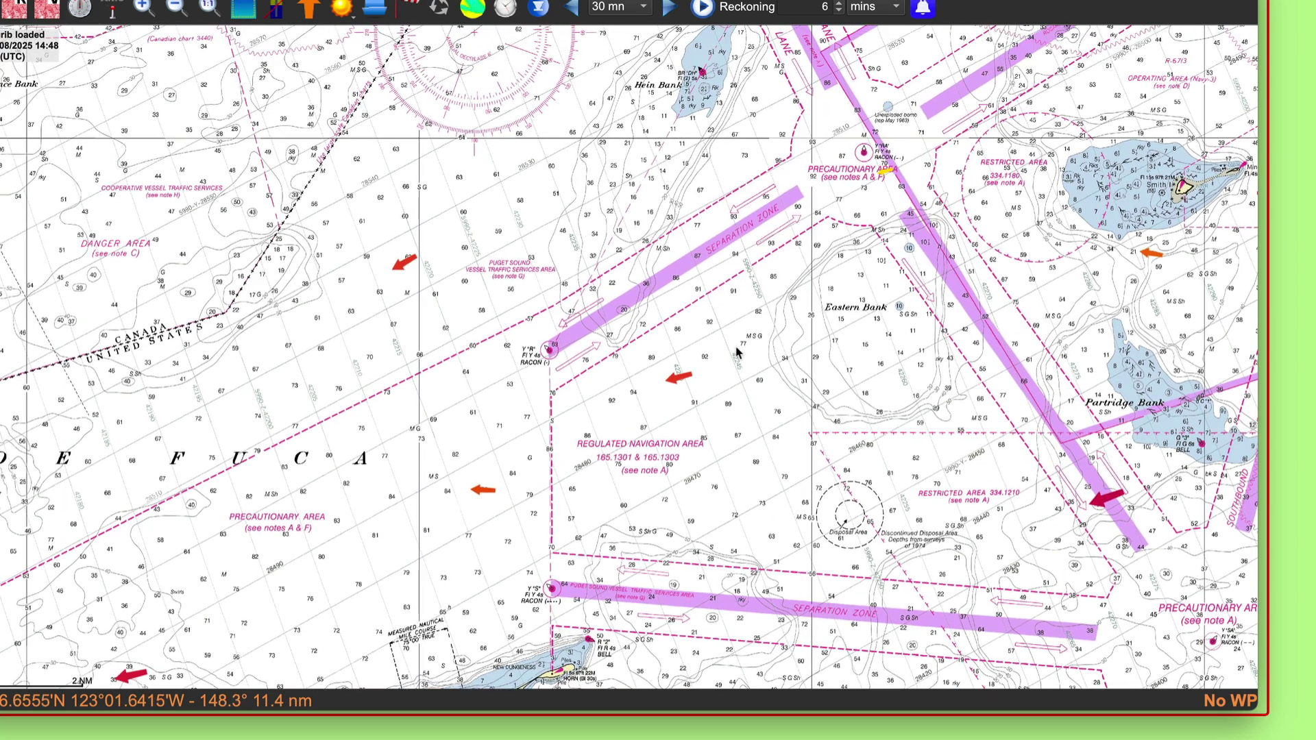
{"action": "right_click", "coordinate": [687, 379]}
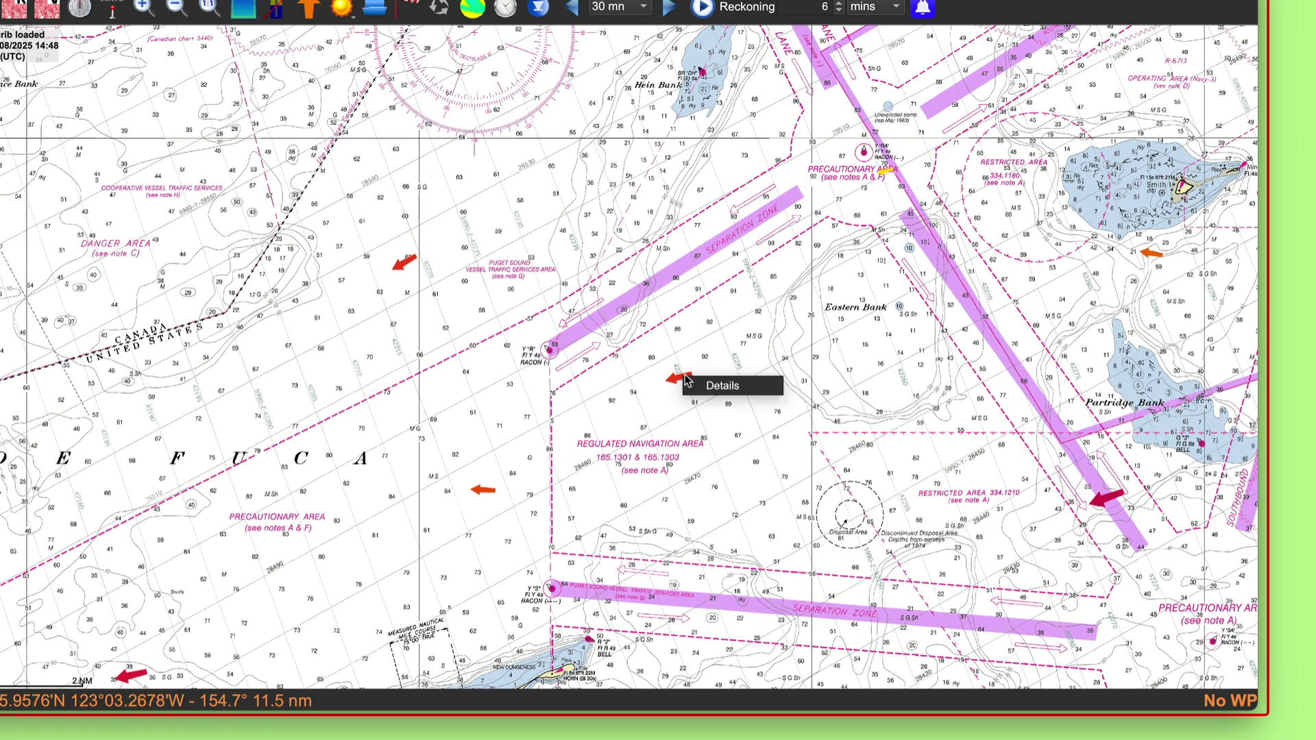
{"action": "left_click", "coordinate": [725, 392]}
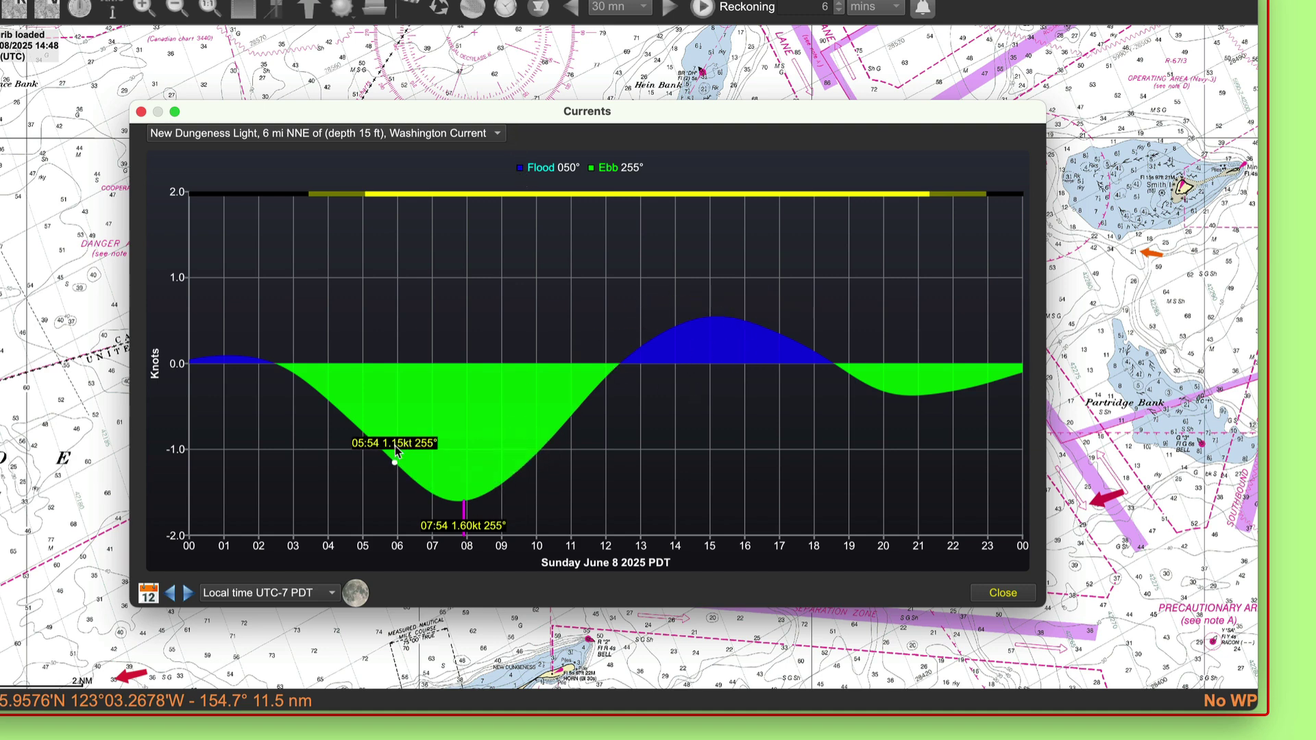
Close the Currents window and check the wording of exercise 8-12 in the image 8-12 13 14.png
{"action": "left_click", "coordinate": [140, 114]}
{"action": "left_click_drag", "start_coordinate": [761, 208], "coordinate": [720, 471]}
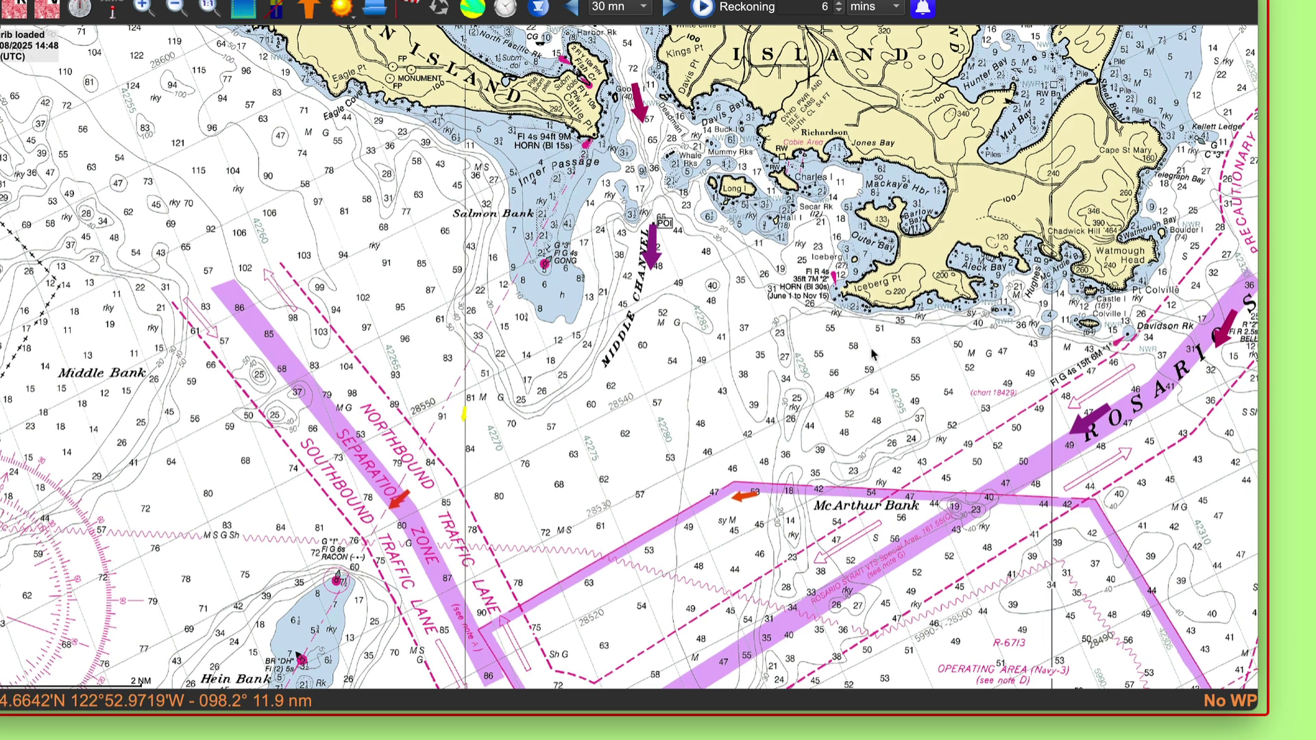
{"action": "key", "text": "super+Tab"}
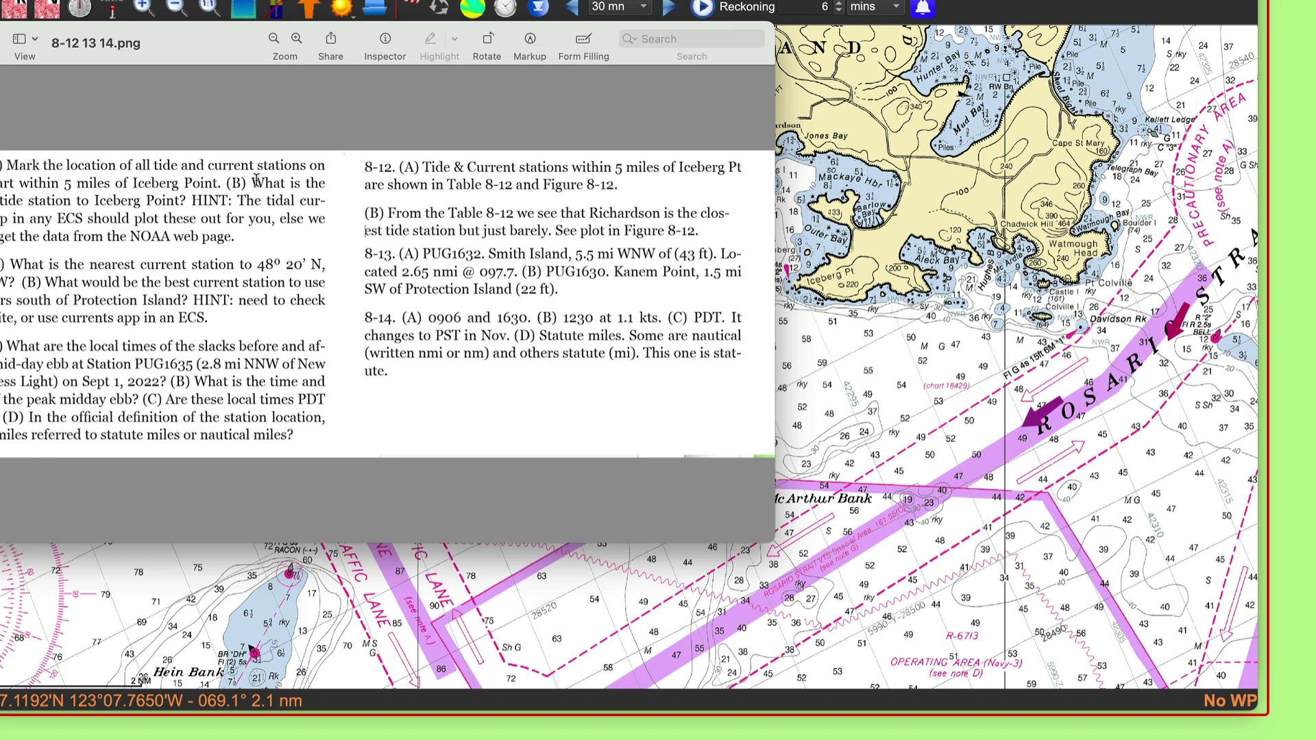
{"action": "left_click", "coordinate": [929, 348]}
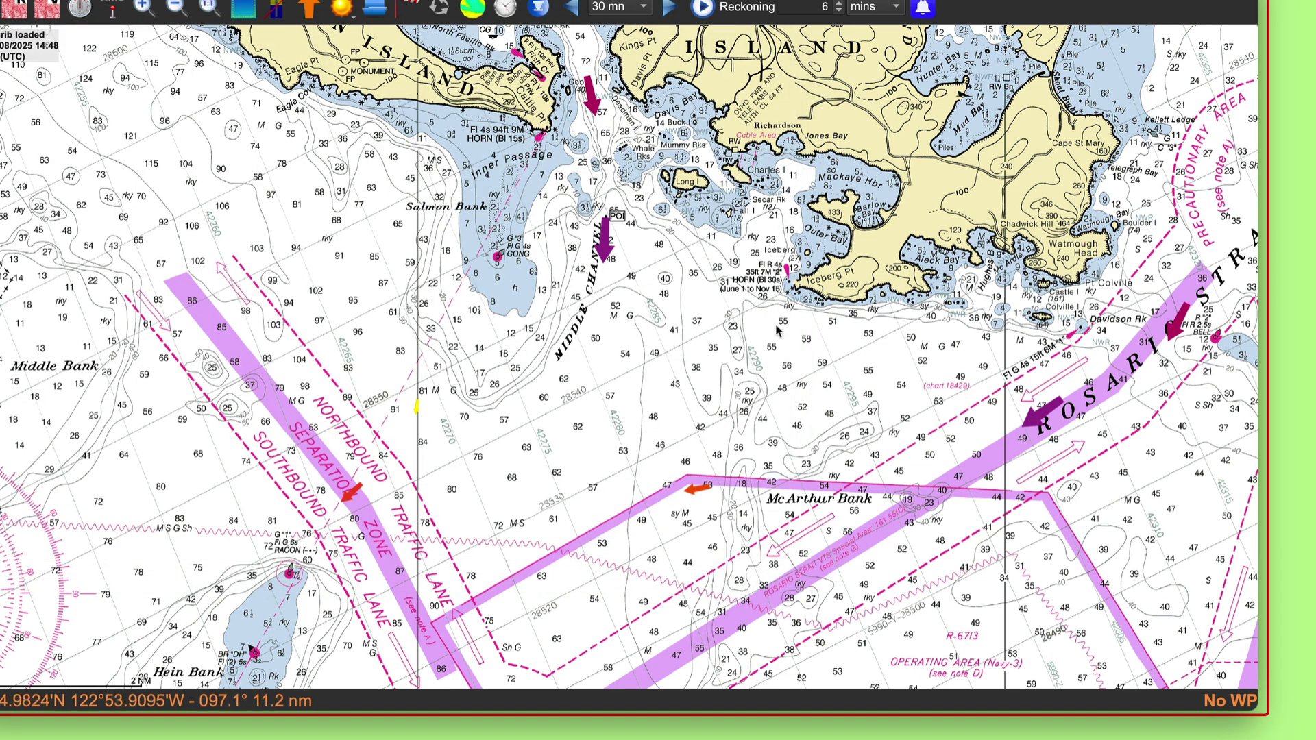
Create a POI mark just south of Iceberg Point with one circle at a distance of 5 NM
{"action": "left_click_drag", "start_coordinate": [776, 325], "coordinate": [675, 334]}
{"action": "scroll", "coordinate": [699, 286], "scroll_direction": "up", "scroll_amount": 1}
{"action": "scroll", "coordinate": [694, 288], "scroll_direction": "up", "scroll_amount": 1}
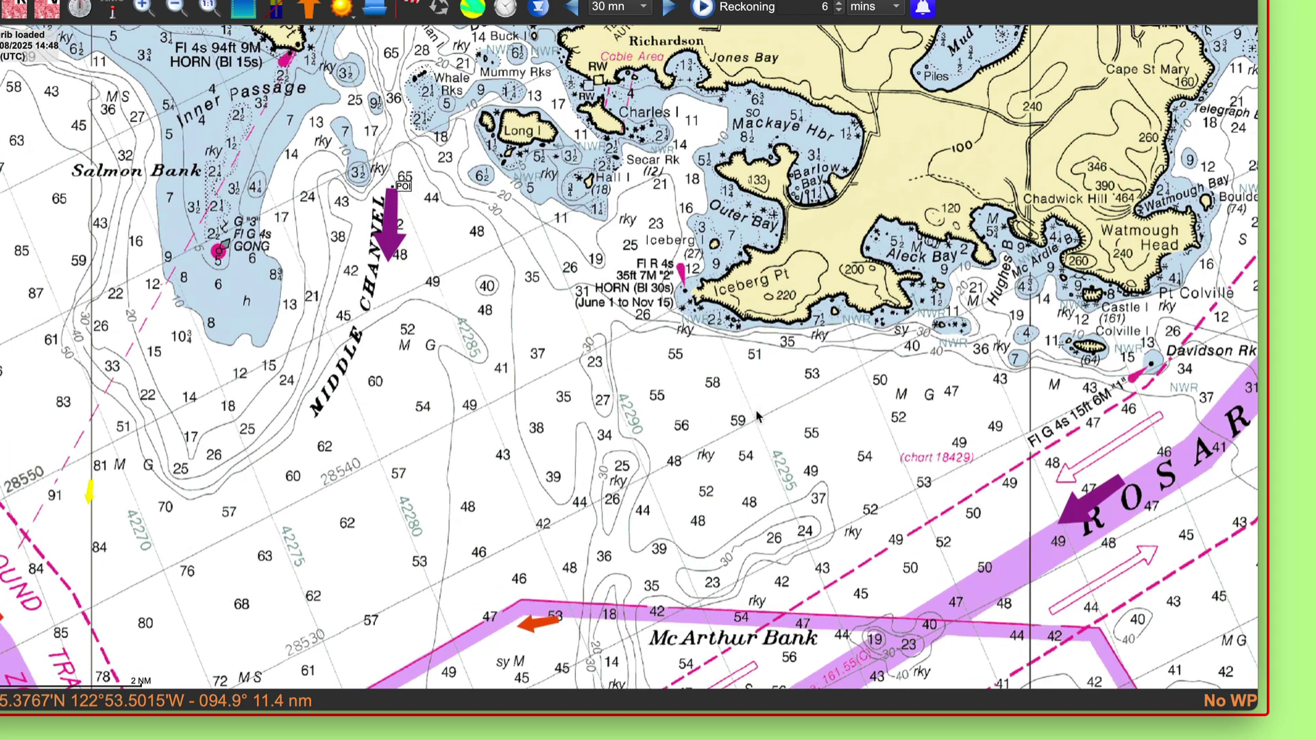
{"action": "scroll", "coordinate": [756, 415], "scroll_direction": "down", "scroll_amount": 1}
{"action": "scroll", "coordinate": [706, 291], "scroll_direction": "down", "scroll_amount": 3}
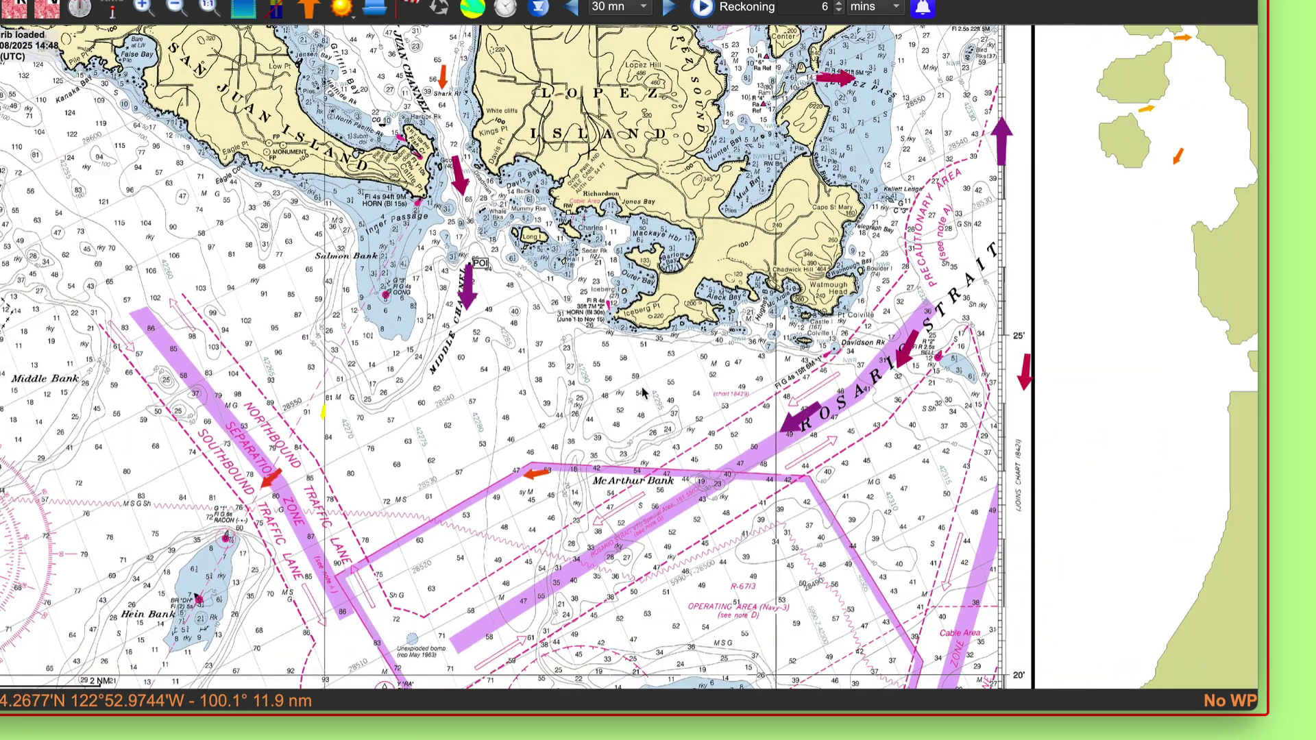
{"action": "scroll", "coordinate": [642, 390], "scroll_direction": "up", "scroll_amount": 1}
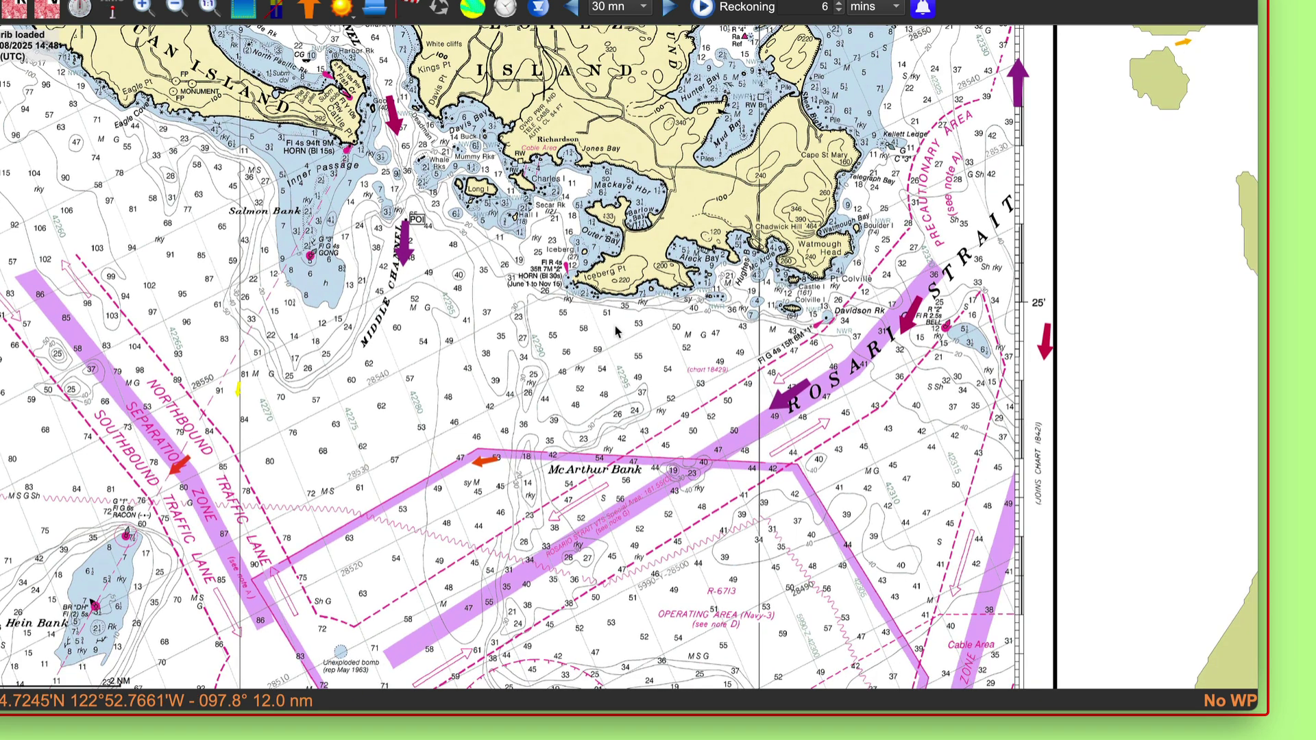
{"action": "right_click", "coordinate": [574, 319]}
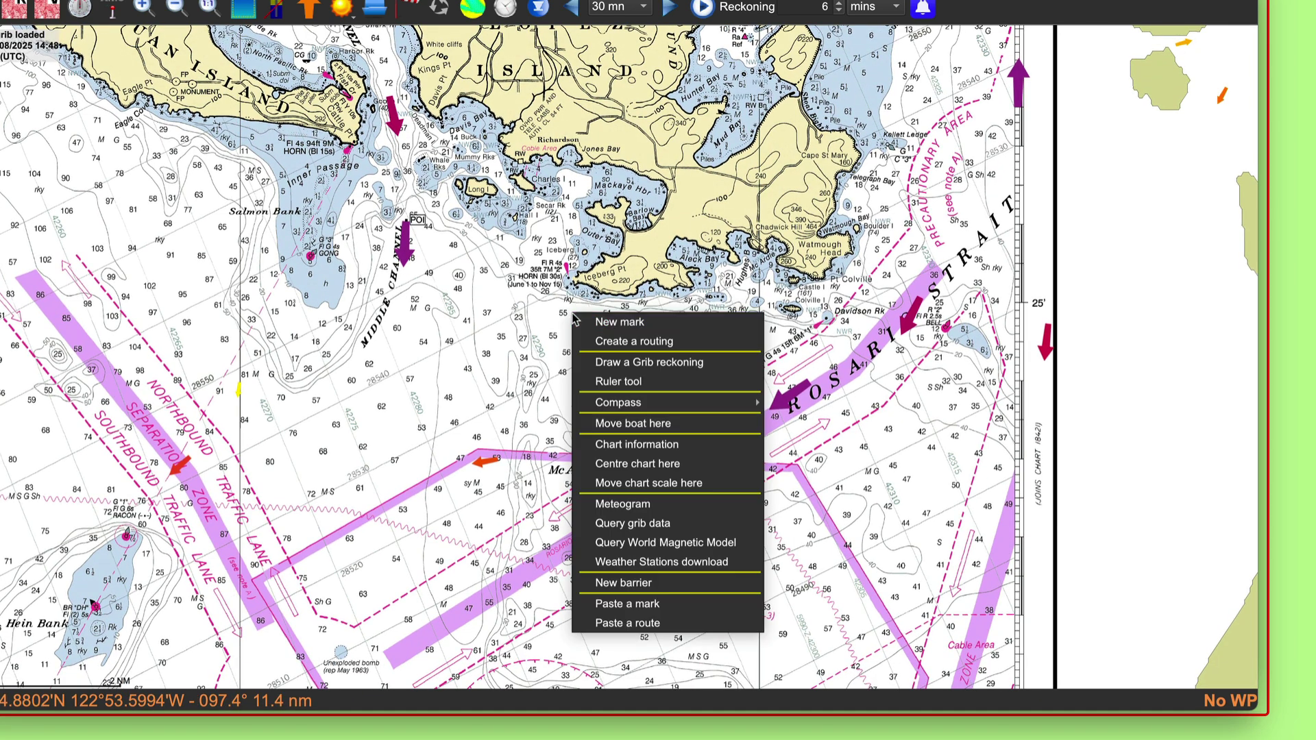
{"action": "left_click", "coordinate": [609, 322]}
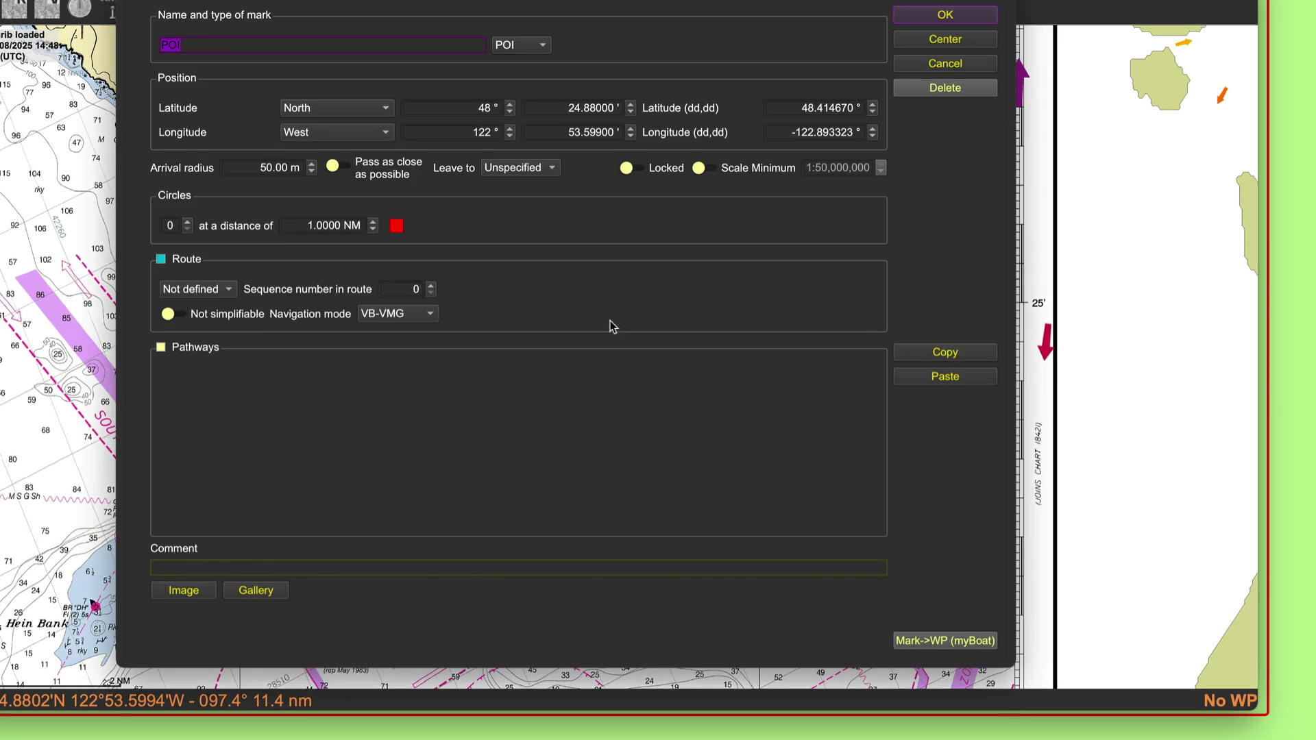
{"action": "left_click", "coordinate": [187, 226]}
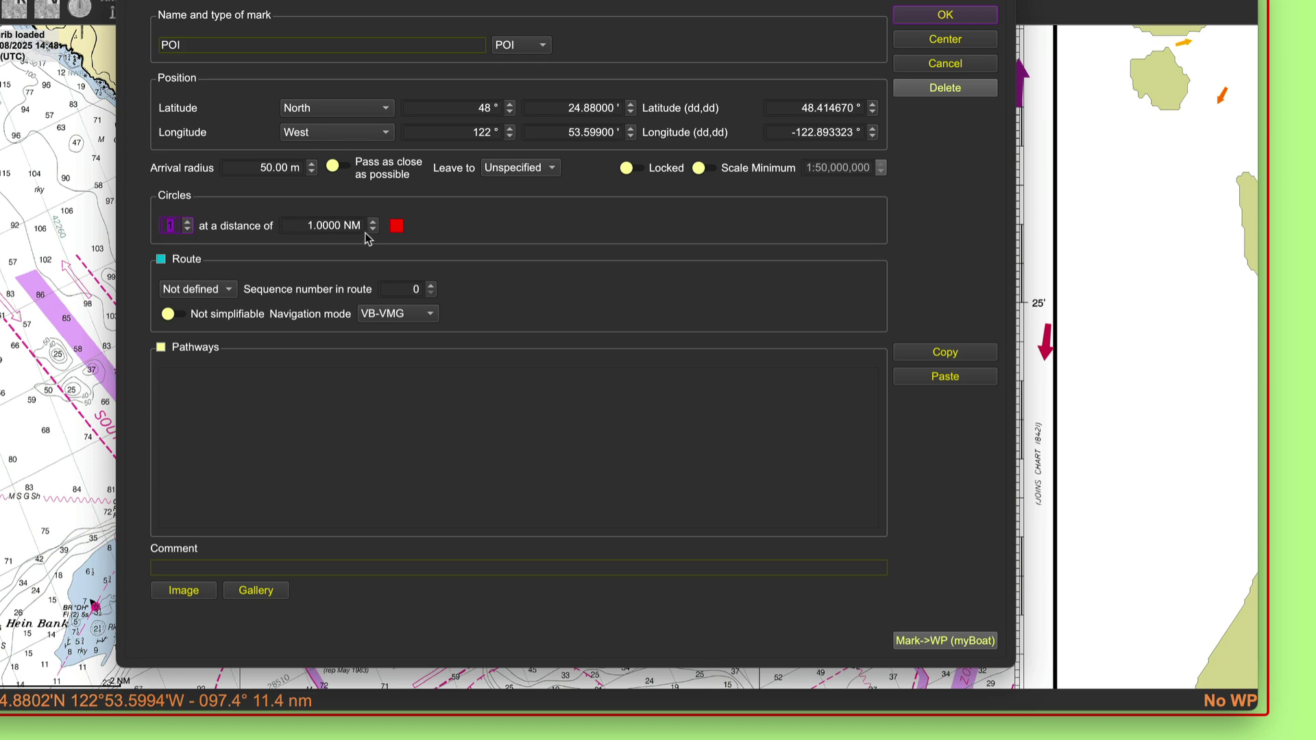
{"action": "left_click", "coordinate": [310, 224]}
{"action": "left_click", "coordinate": [373, 222]}
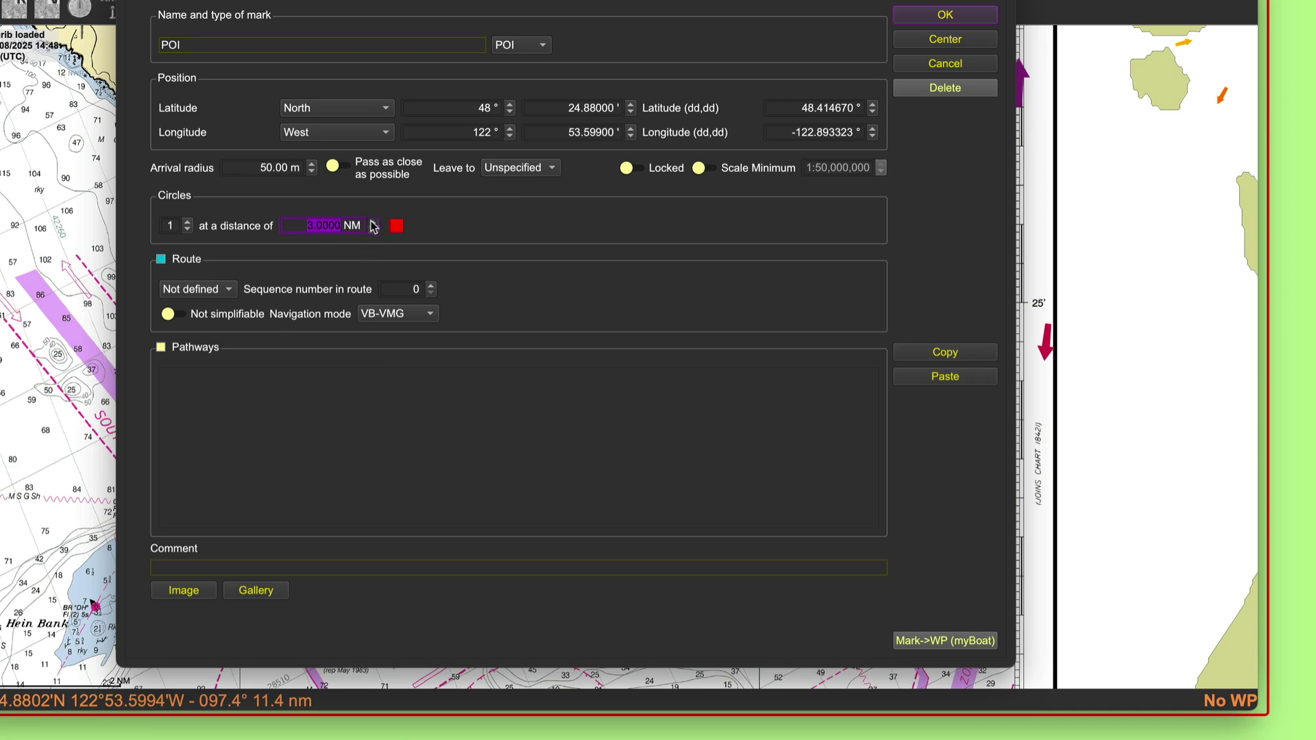
{"action": "left_click", "coordinate": [947, 18]}
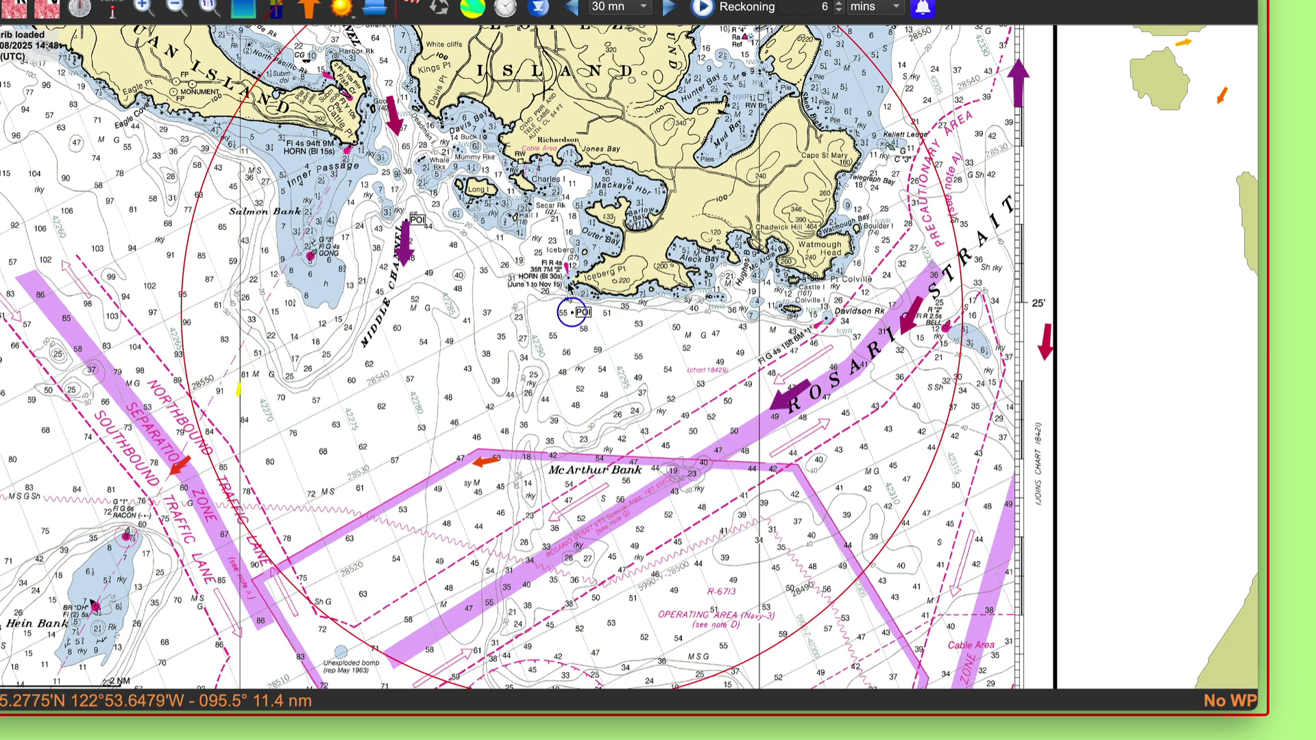
Move the new POI mark onto the western tip of Iceberg Point and check its circle distance in the mark's properties
{"action": "left_click_drag", "start_coordinate": [567, 299], "coordinate": [566, 268]}
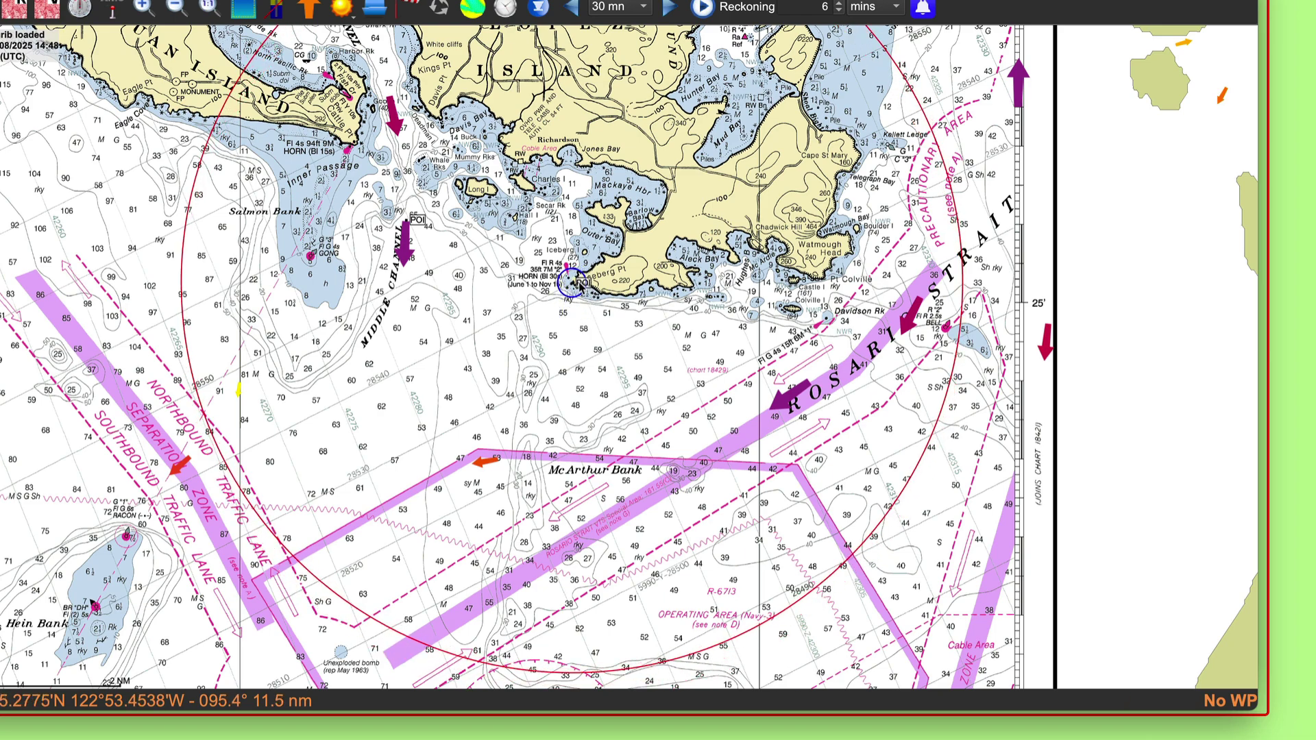
{"action": "scroll", "coordinate": [674, 511], "scroll_direction": "down", "scroll_amount": 2}
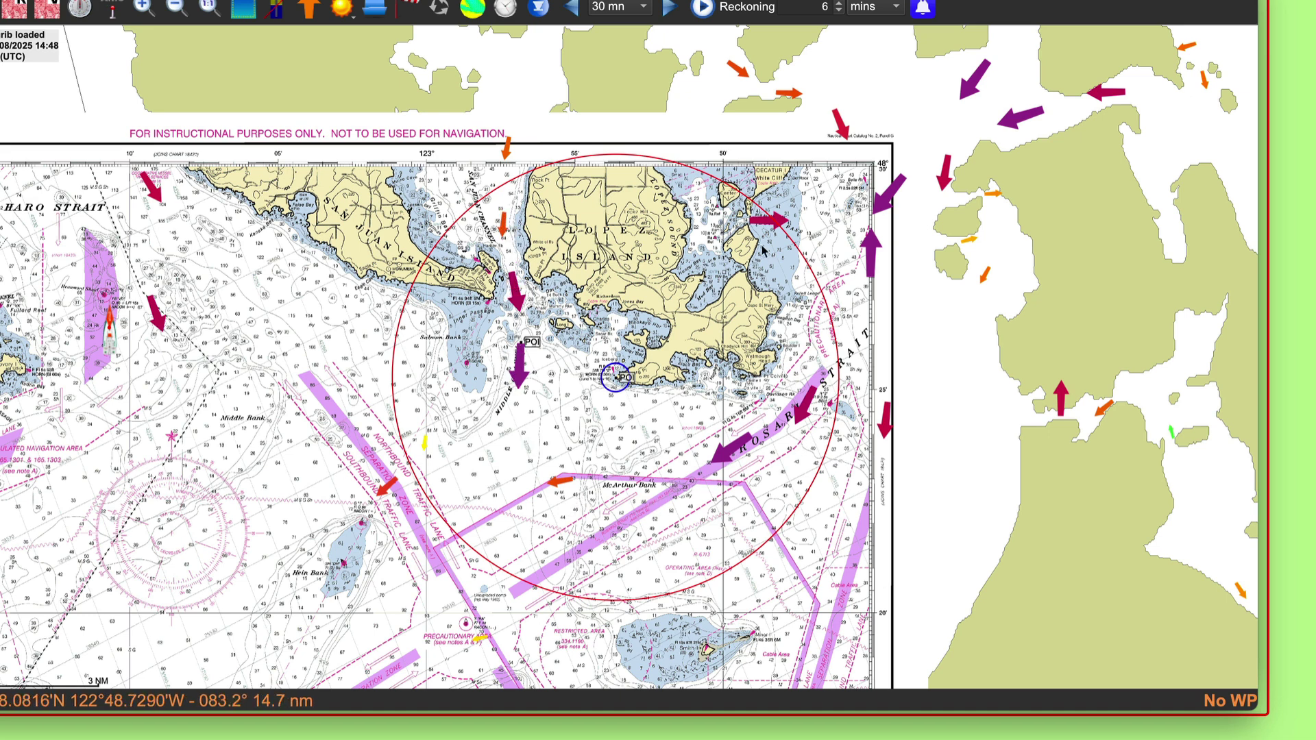
{"action": "right_click", "coordinate": [628, 377]}
{"action": "left_click", "coordinate": [660, 386]}
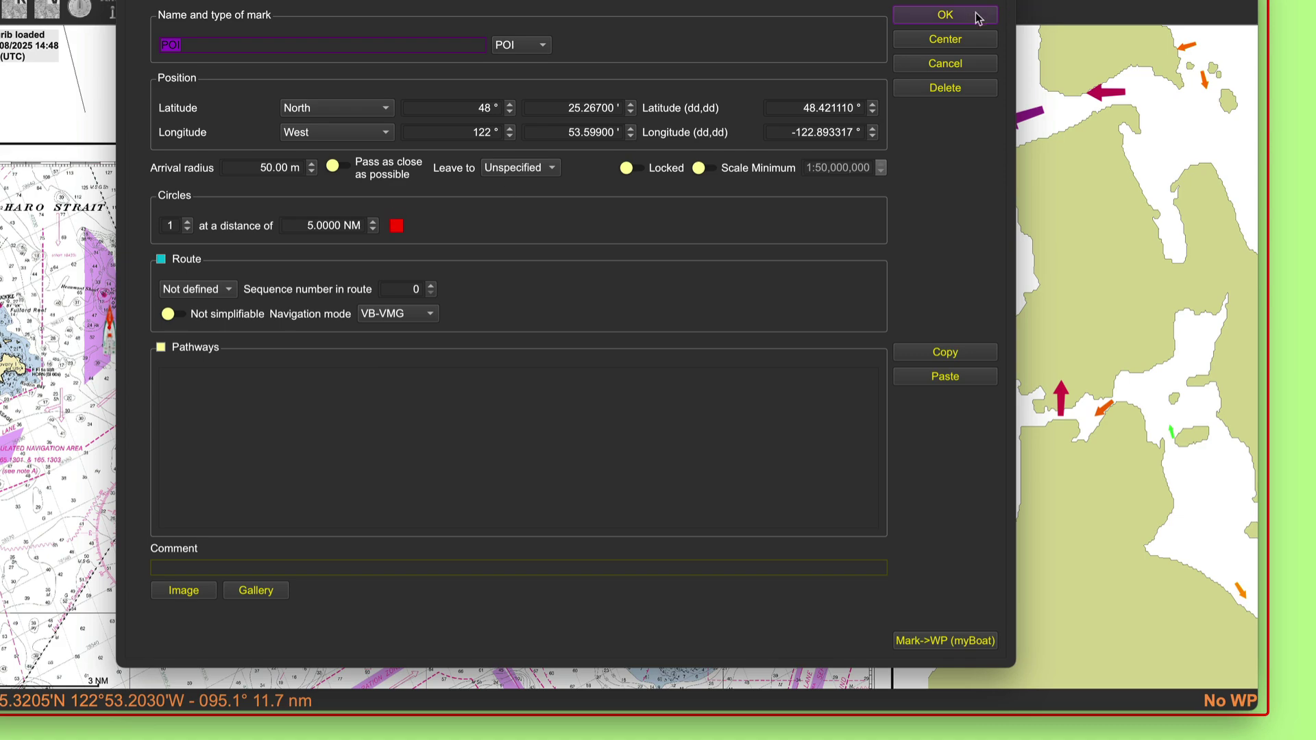
{"action": "left_click", "coordinate": [950, 15]}
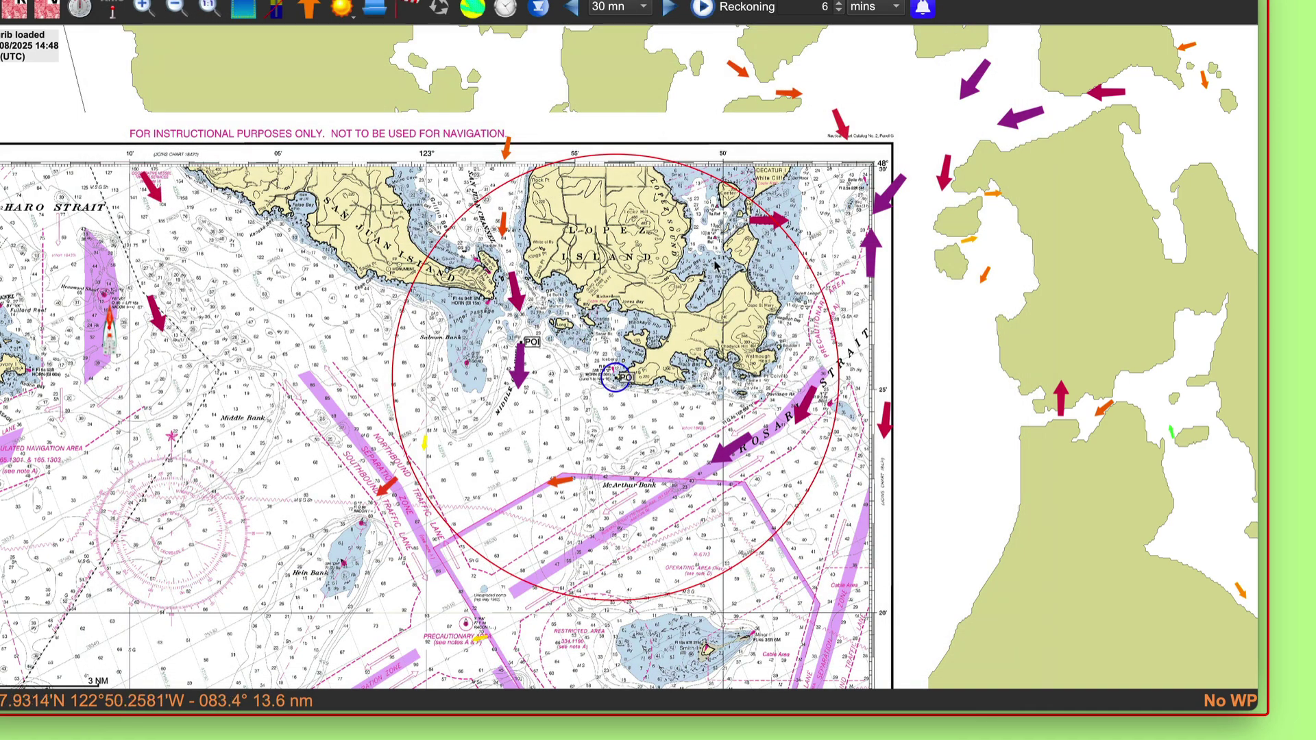
Examine which current stations lie inside the 5 NM circle around Iceberg Point
{"action": "left_click_drag", "start_coordinate": [717, 259], "coordinate": [798, 180]}
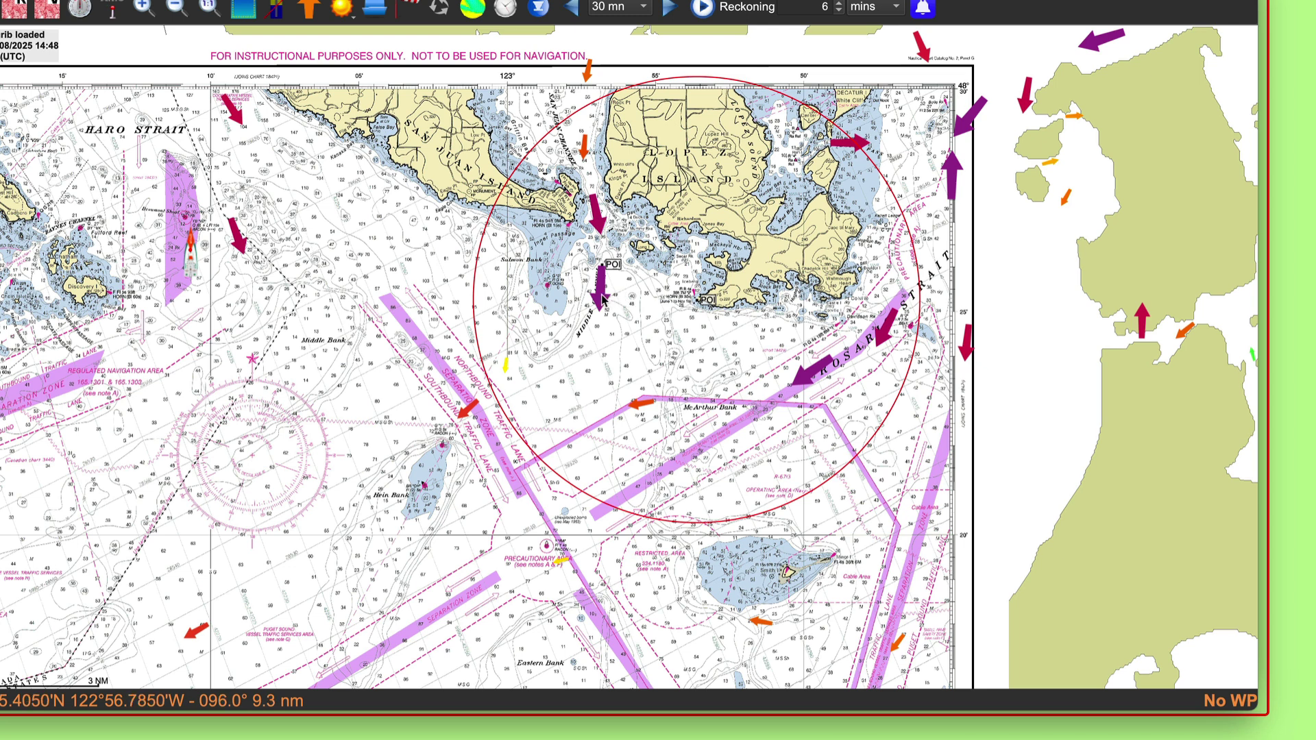
{"action": "mouse_move", "coordinate": [603, 299]}
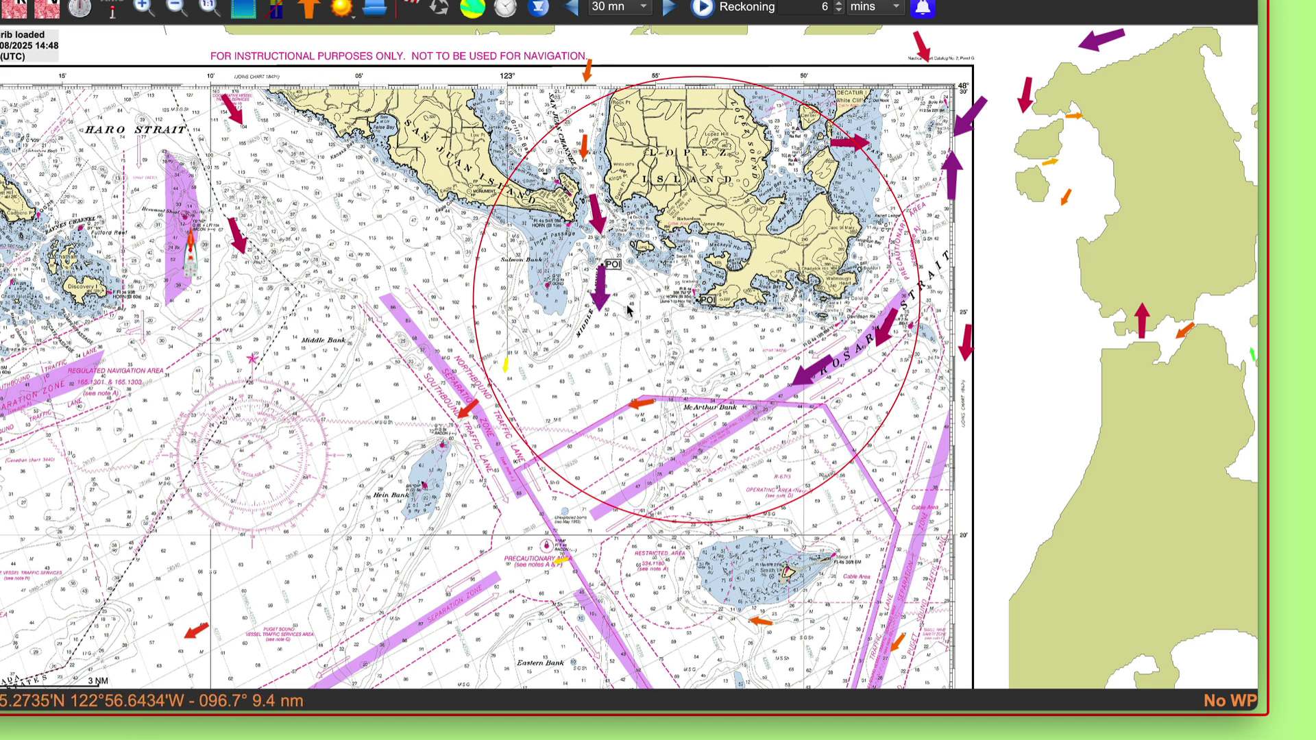
{"action": "scroll", "coordinate": [604, 301], "scroll_direction": "up", "scroll_amount": 3}
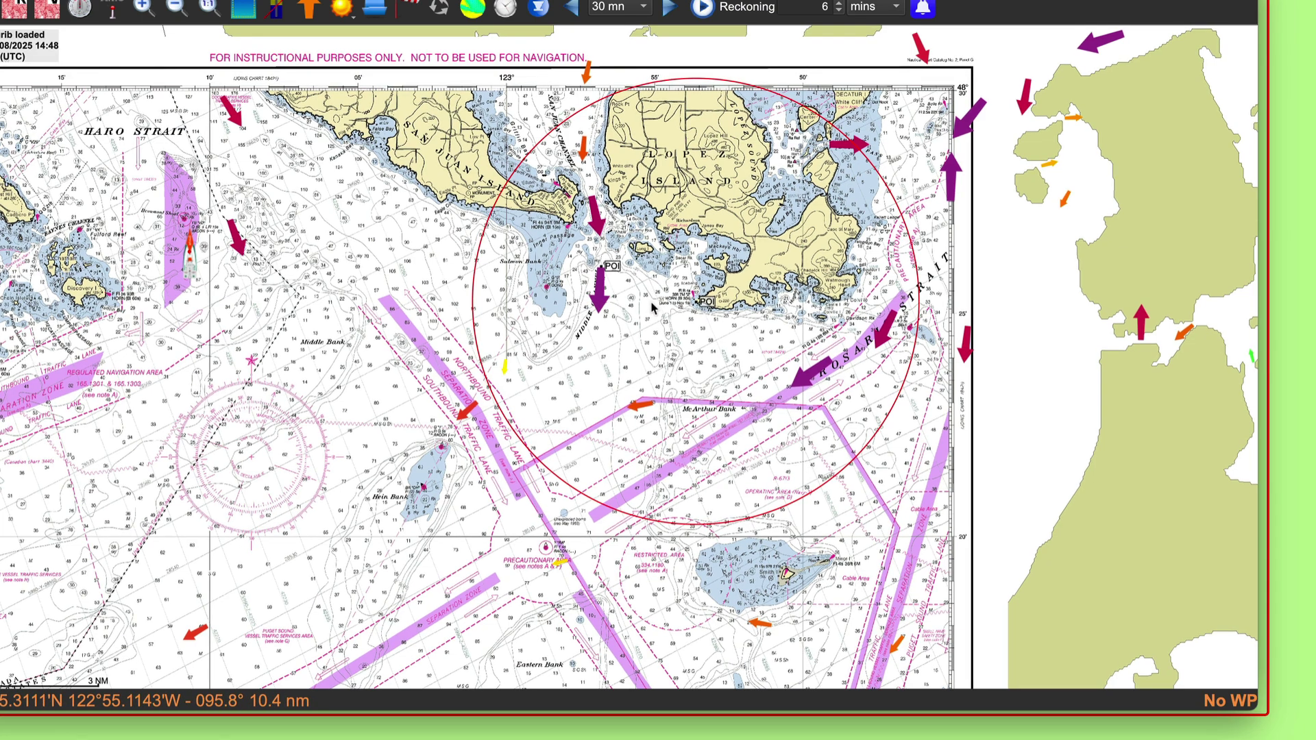
{"action": "scroll", "coordinate": [717, 343], "scroll_direction": "down", "scroll_amount": 3}
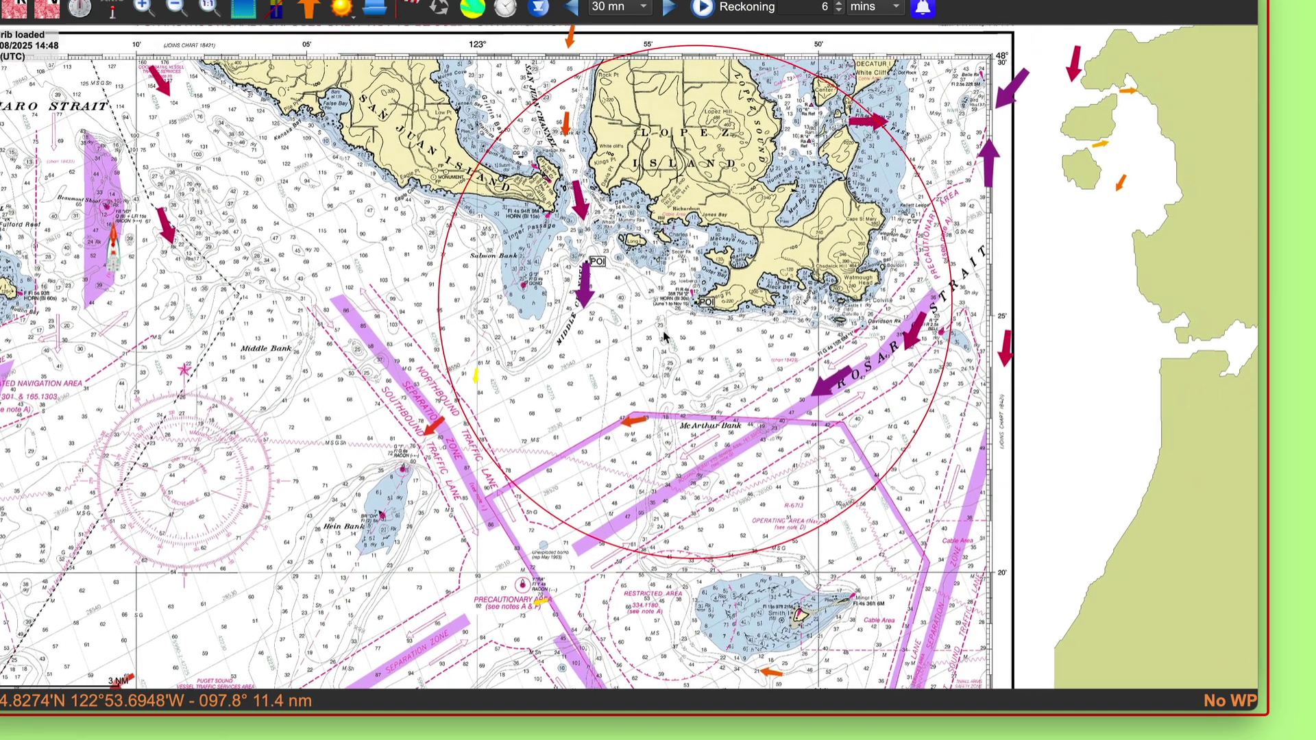
{"action": "scroll", "coordinate": [617, 373], "scroll_direction": "up", "scroll_amount": 2}
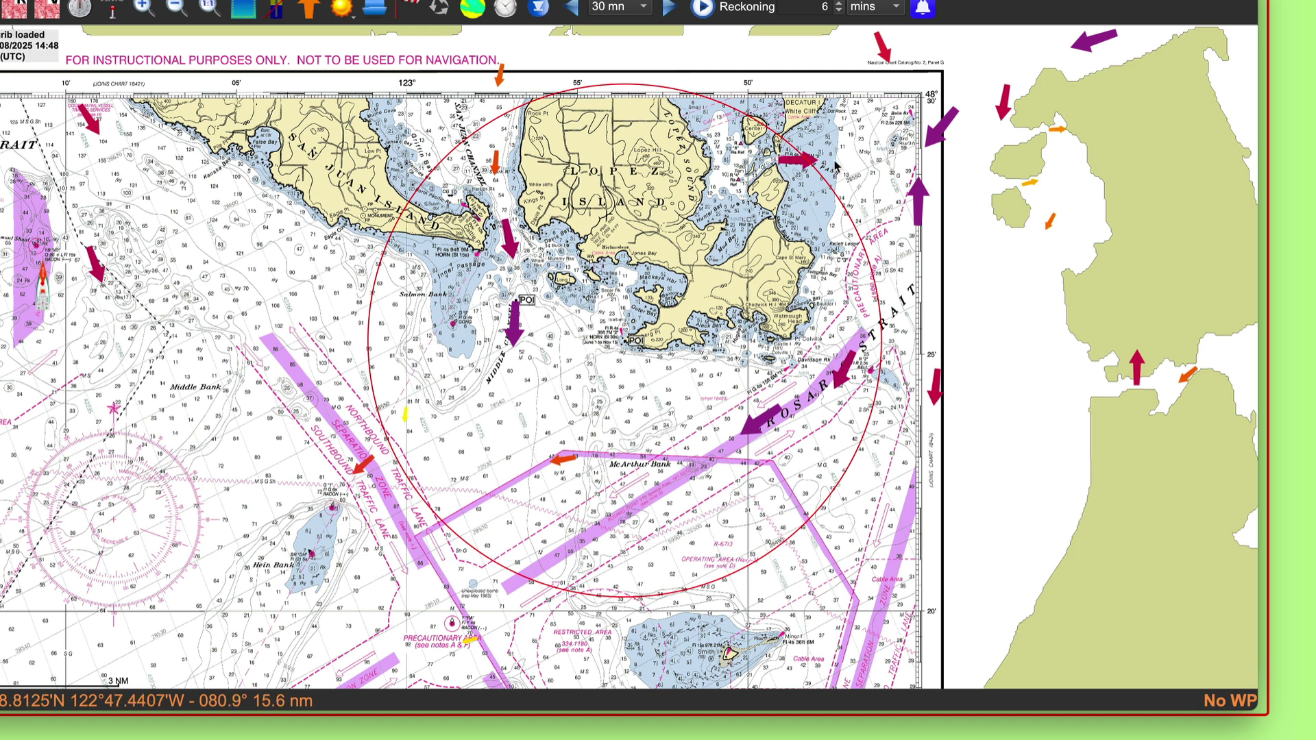
{"action": "mouse_move", "coordinate": [780, 166]}
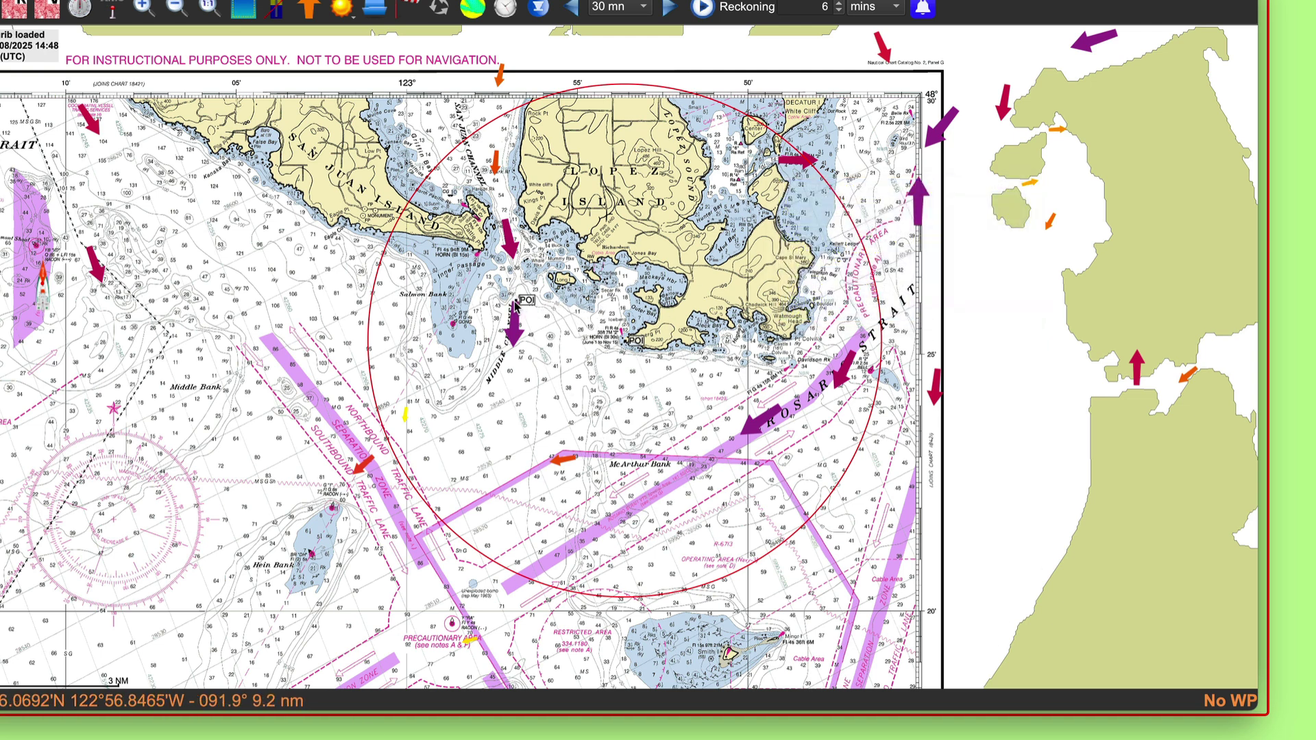
{"action": "mouse_move", "coordinate": [519, 305]}
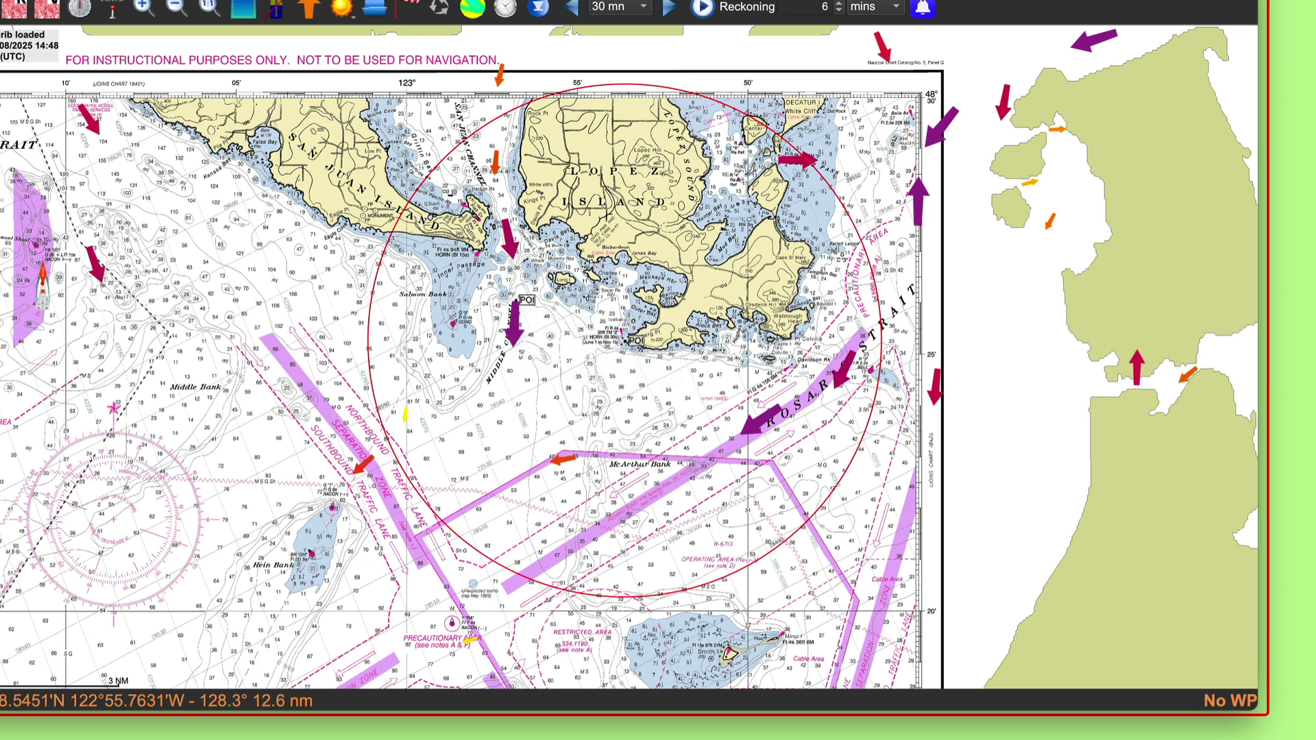
Switch to the browser's NOAA Tides and Currents site and open the station map for Washington
{"action": "key", "text": "super+Tab"}
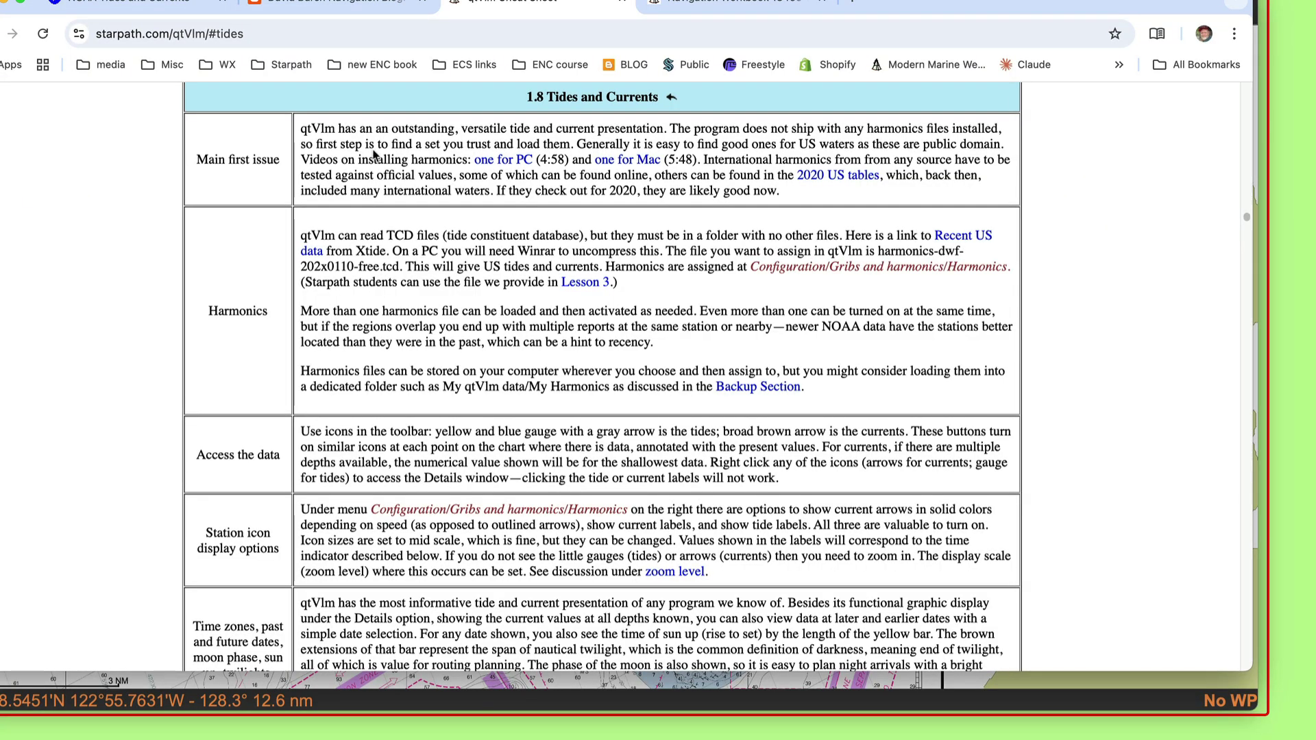
{"action": "left_click", "coordinate": [115, 7]}
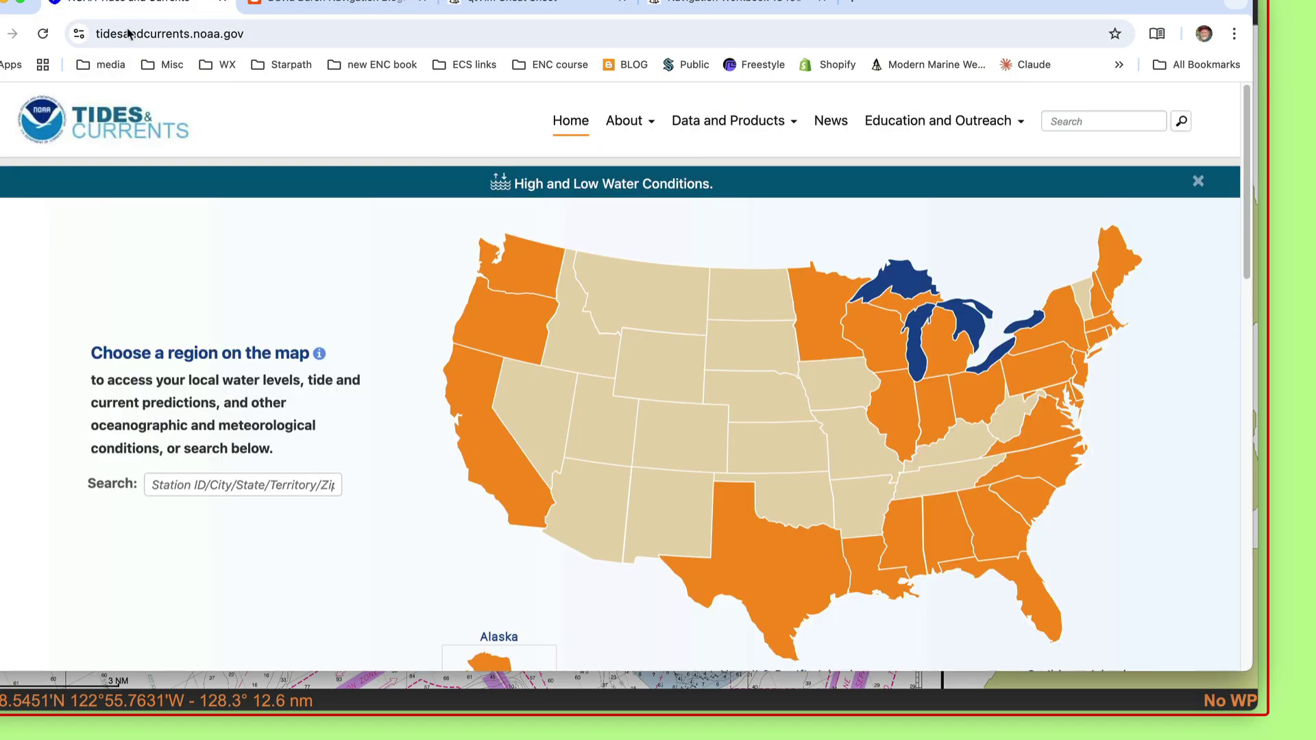
{"action": "left_click", "coordinate": [282, 26]}
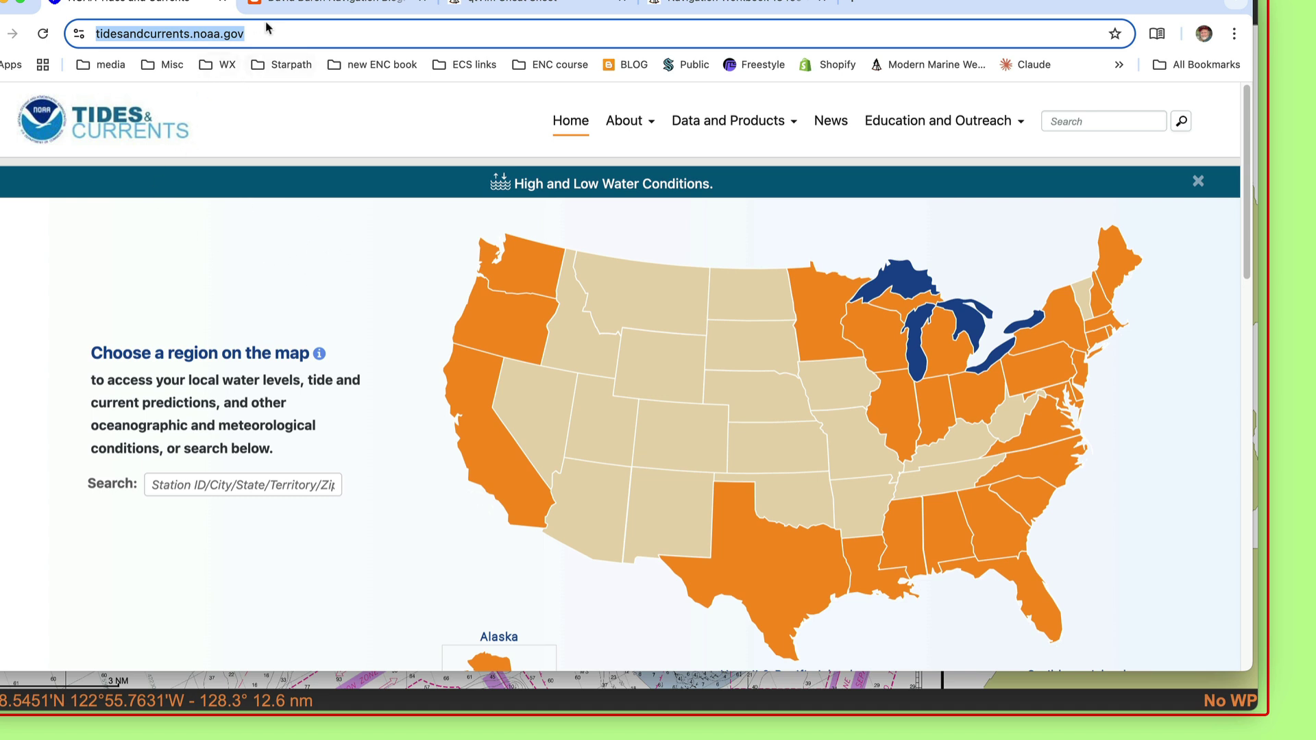
{"action": "left_click", "coordinate": [516, 270]}
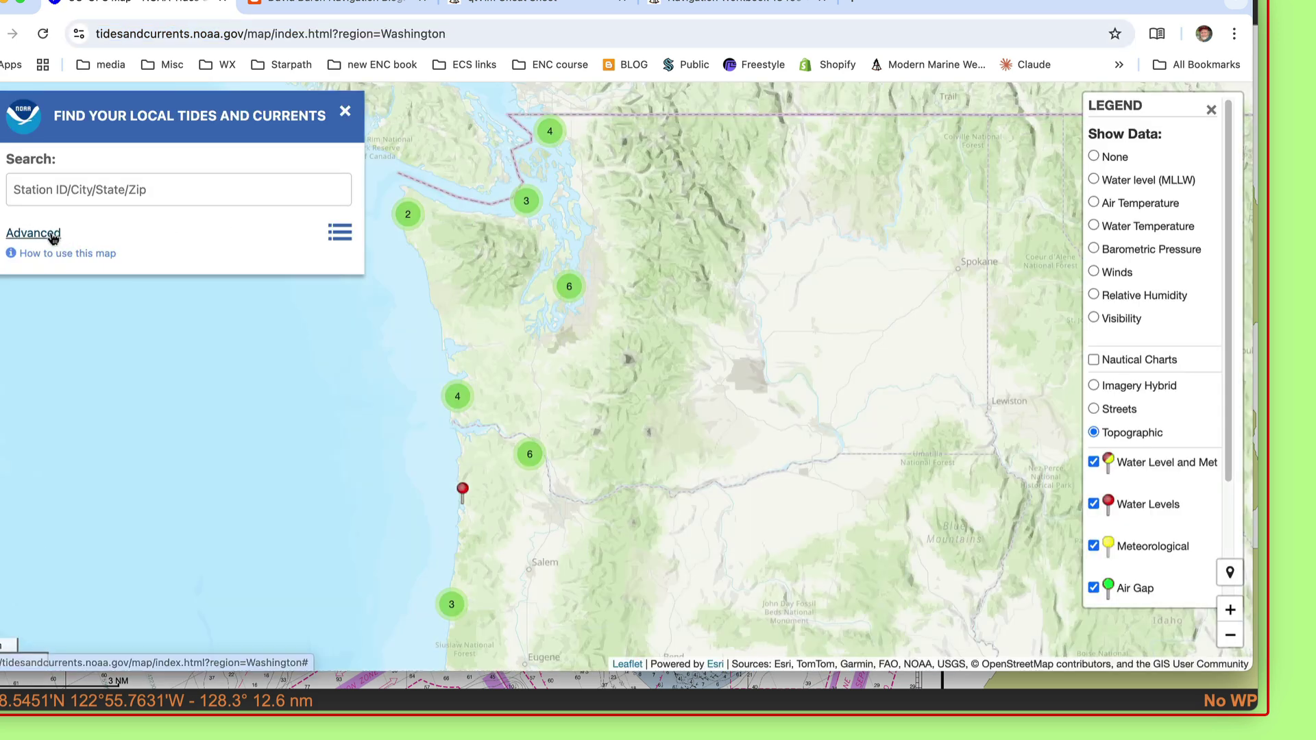
Show the advanced search options and set the map's data type to Current Predictions
{"action": "left_click", "coordinate": [51, 233]}
{"action": "left_click", "coordinate": [46, 329]}
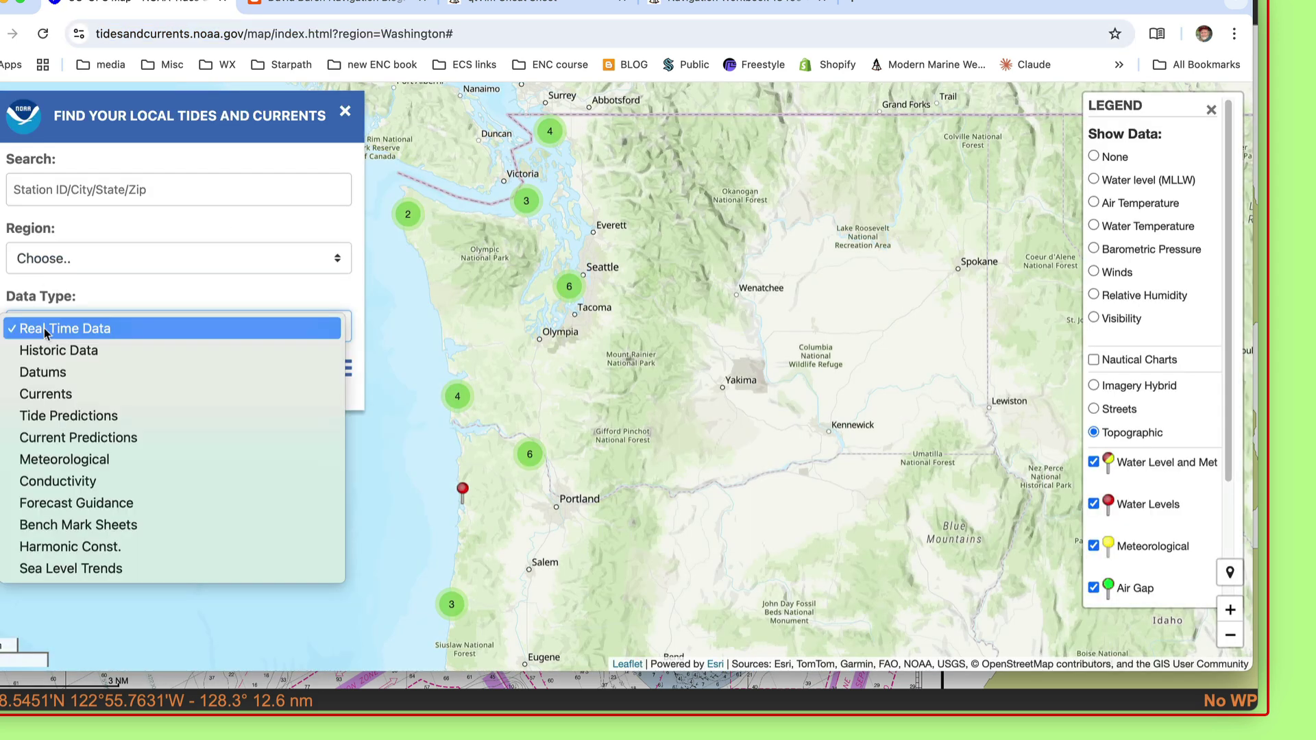
{"action": "left_click", "coordinate": [66, 444]}
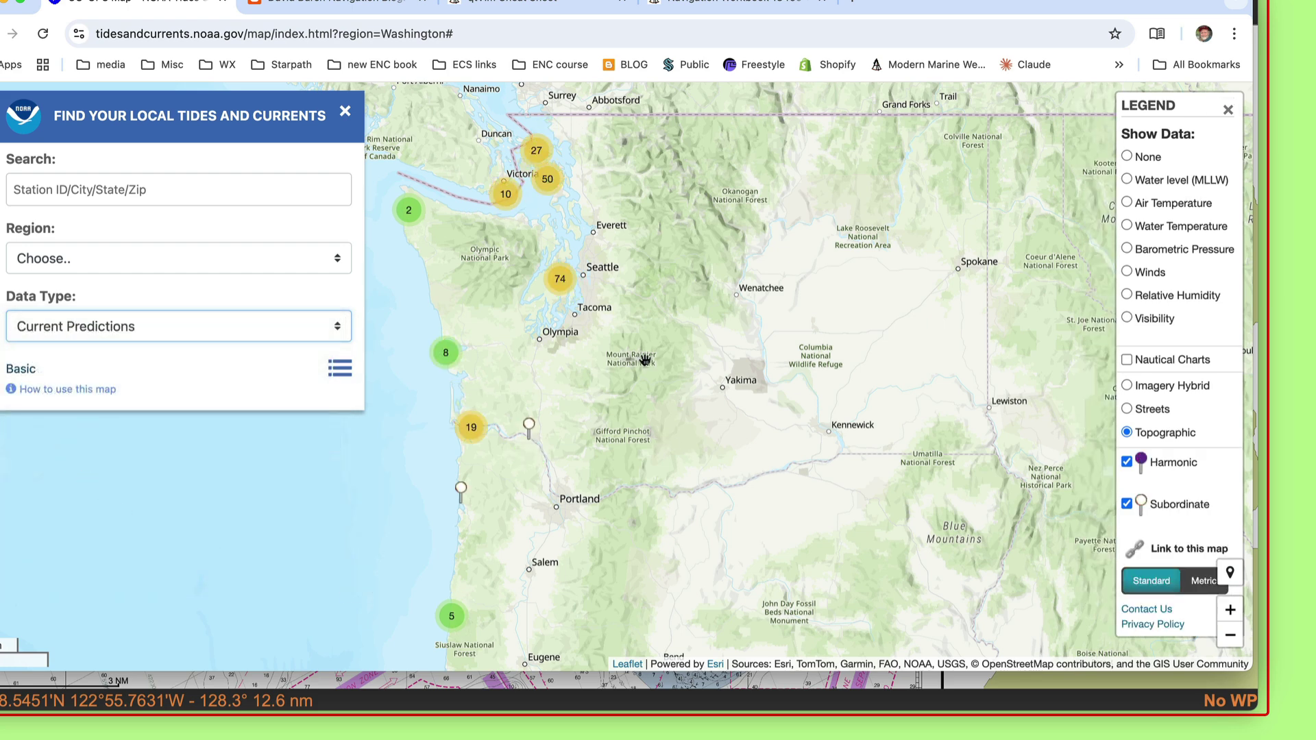
Overlay nautical charts on the station map, focusing on the waters south of Lopez Island
{"action": "scroll", "coordinate": [645, 309], "scroll_direction": "up", "scroll_amount": 4}
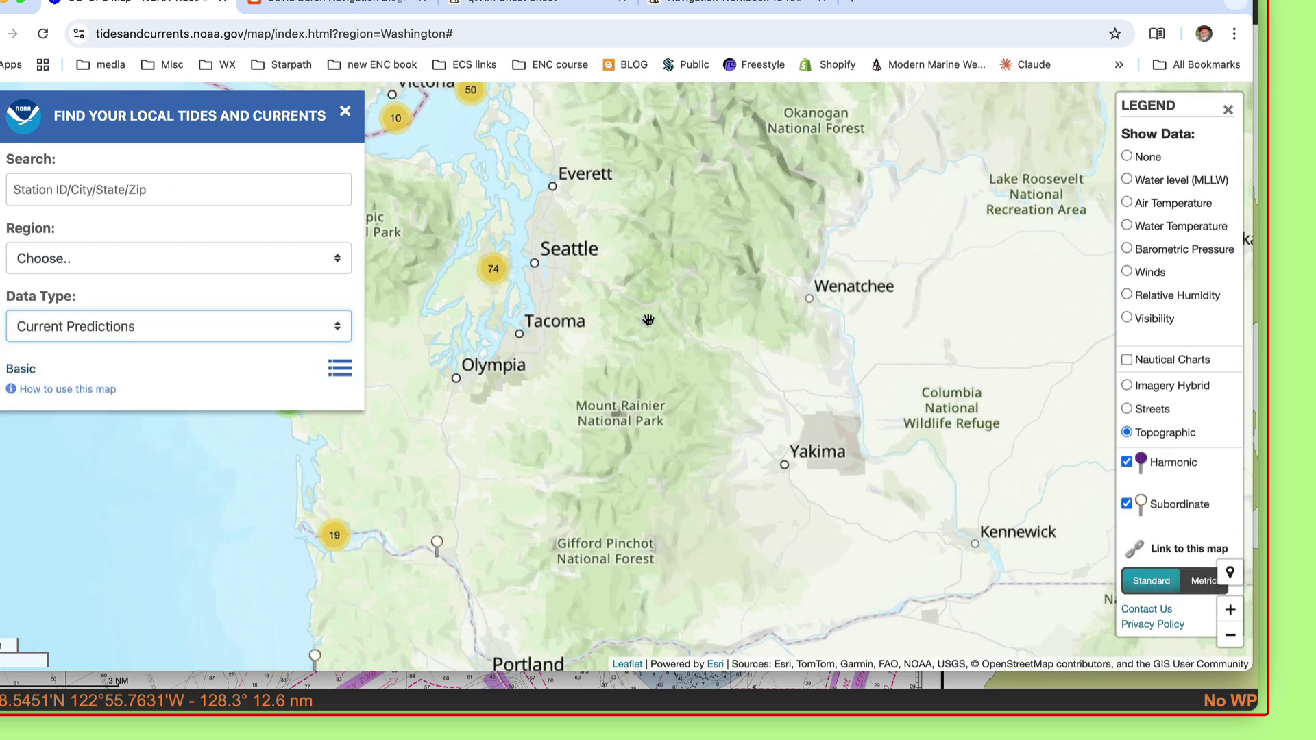
{"action": "left_click_drag", "start_coordinate": [741, 302], "coordinate": [1006, 526]}
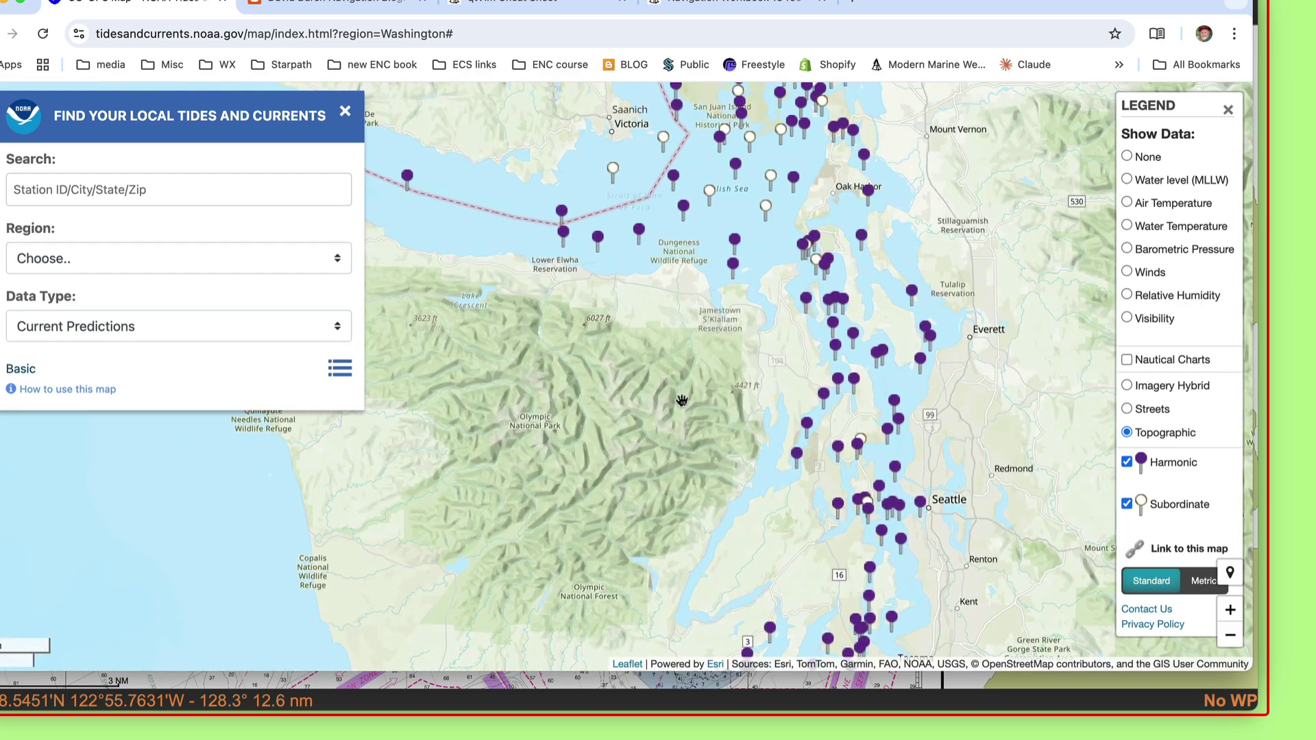
{"action": "scroll", "coordinate": [684, 401], "scroll_direction": "up", "scroll_amount": 2}
{"action": "left_click_drag", "start_coordinate": [720, 341], "coordinate": [644, 622]}
{"action": "left_click_drag", "start_coordinate": [593, 305], "coordinate": [552, 524]}
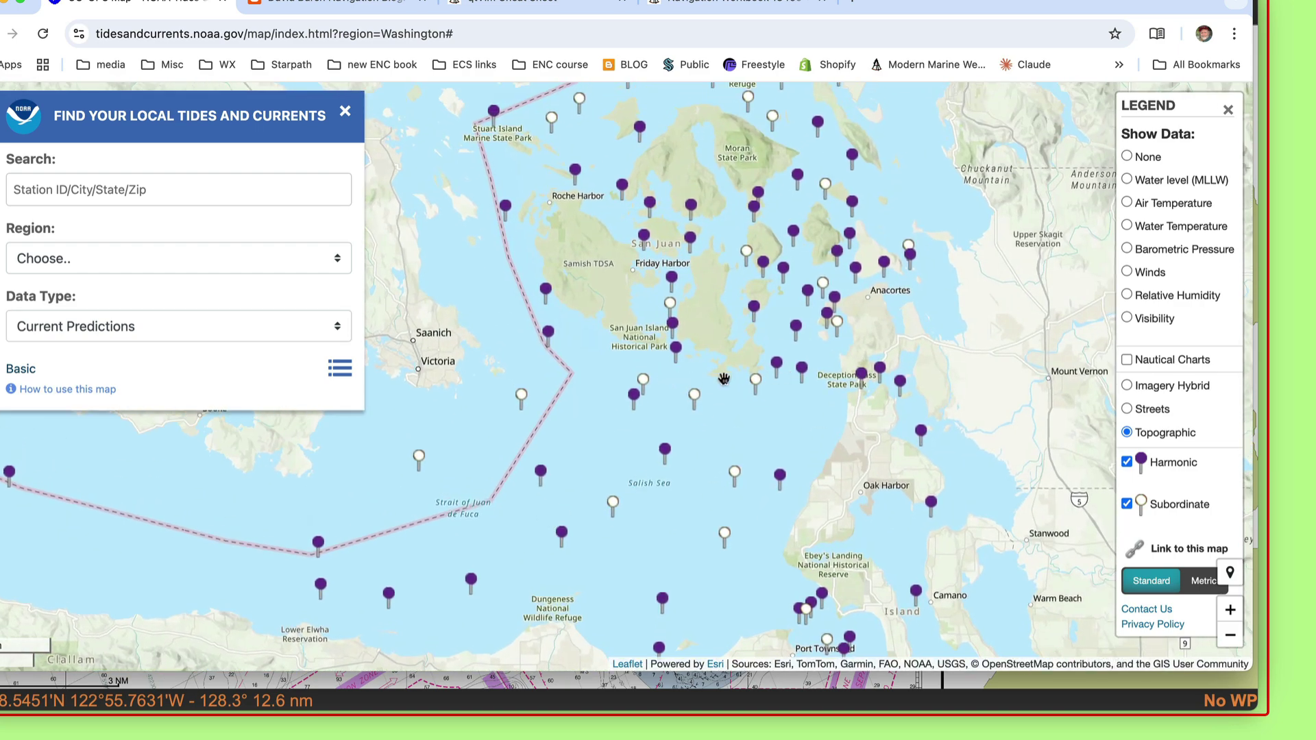
{"action": "scroll", "coordinate": [714, 394], "scroll_direction": "up", "scroll_amount": 2}
{"action": "left_click_drag", "start_coordinate": [720, 351], "coordinate": [694, 311]}
{"action": "left_click", "coordinate": [1128, 361]}
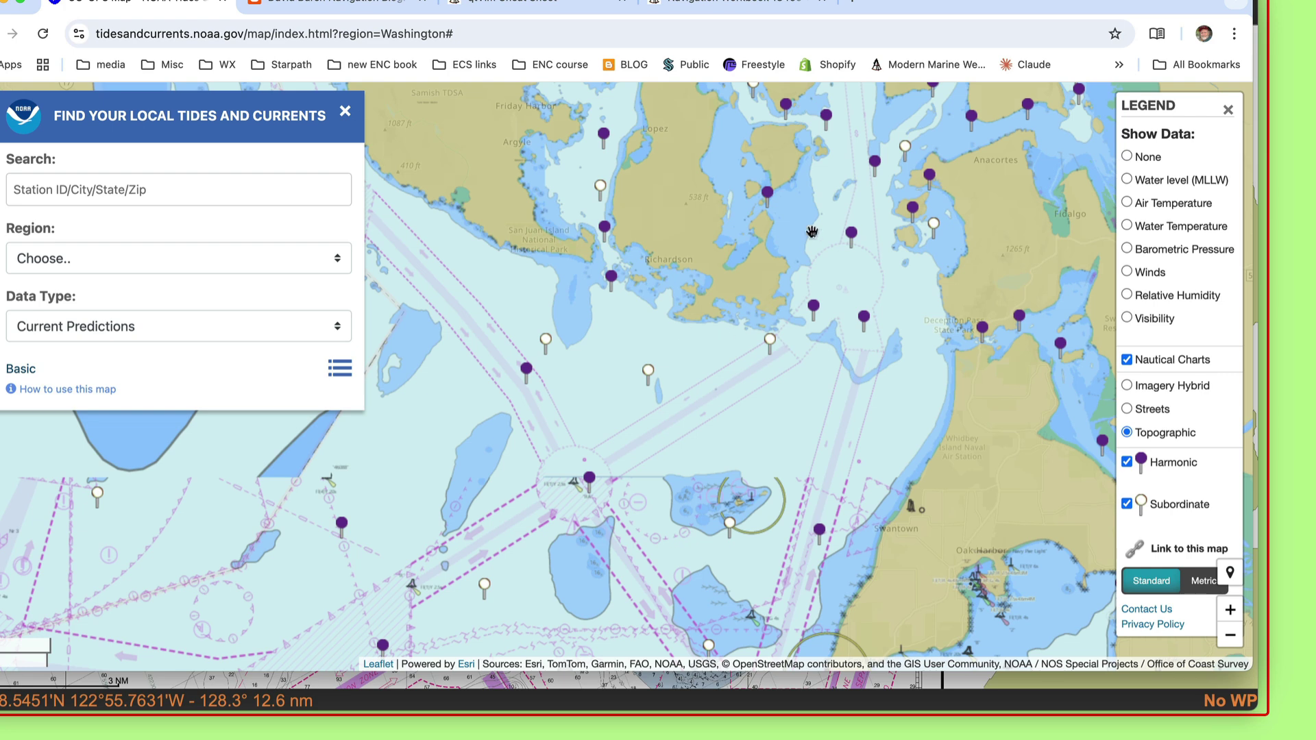
Identify the harmonic current station in the channel between San Juan Island and Lopez Island, southeast of Cattle Point
{"action": "scroll", "coordinate": [728, 265], "scroll_direction": "up", "scroll_amount": 2}
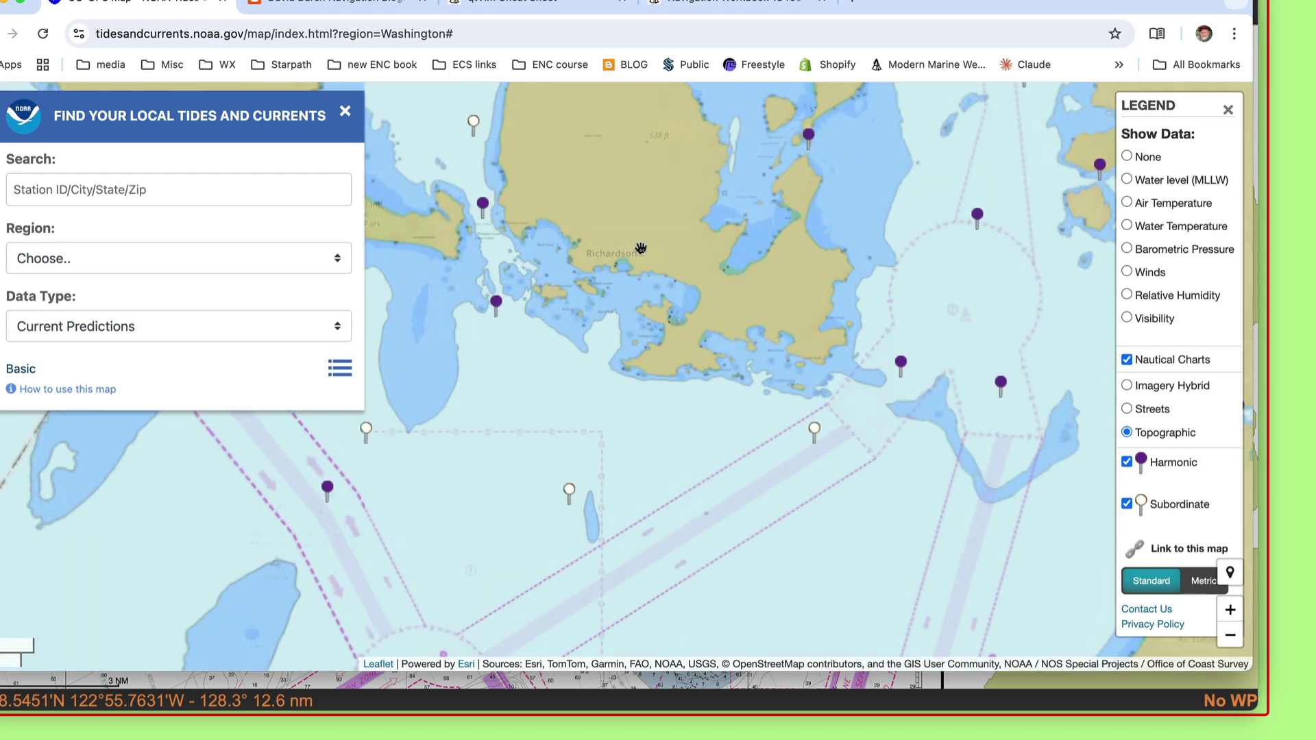
{"action": "left_click_drag", "start_coordinate": [339, 587], "coordinate": [565, 591]}
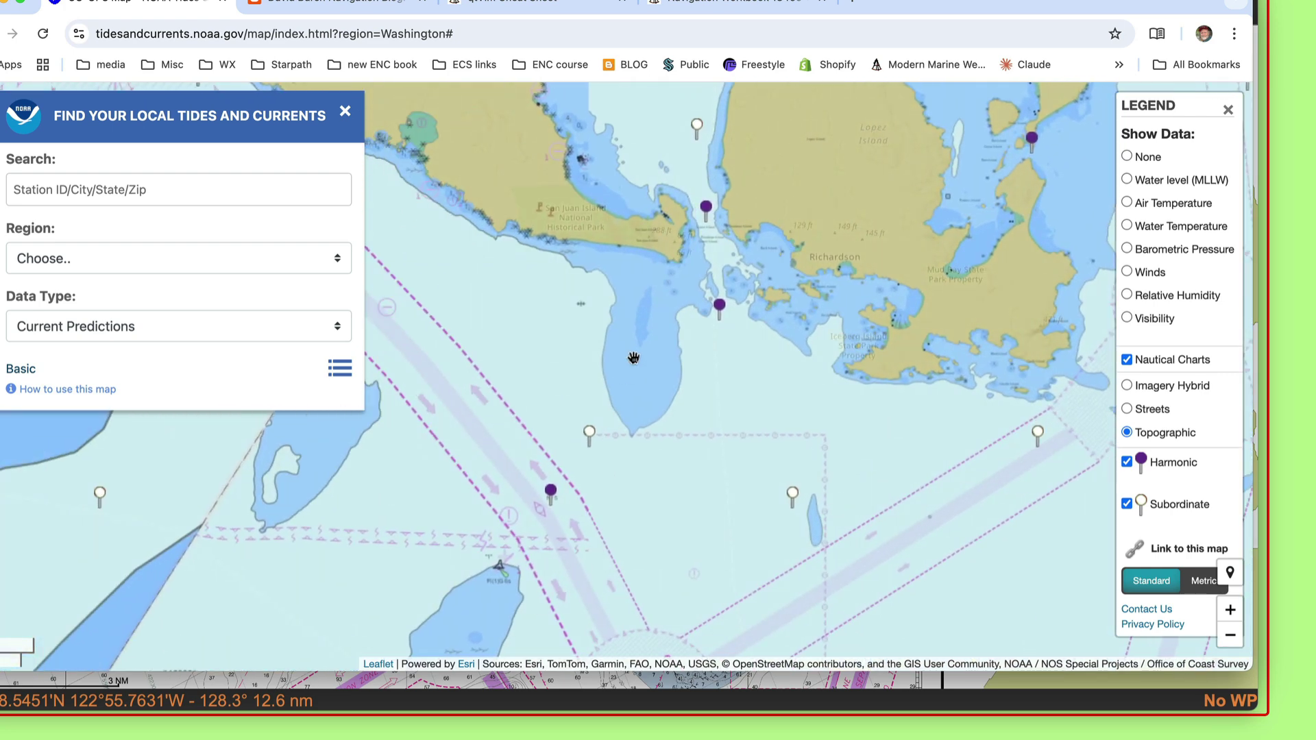
{"action": "left_click", "coordinate": [719, 307]}
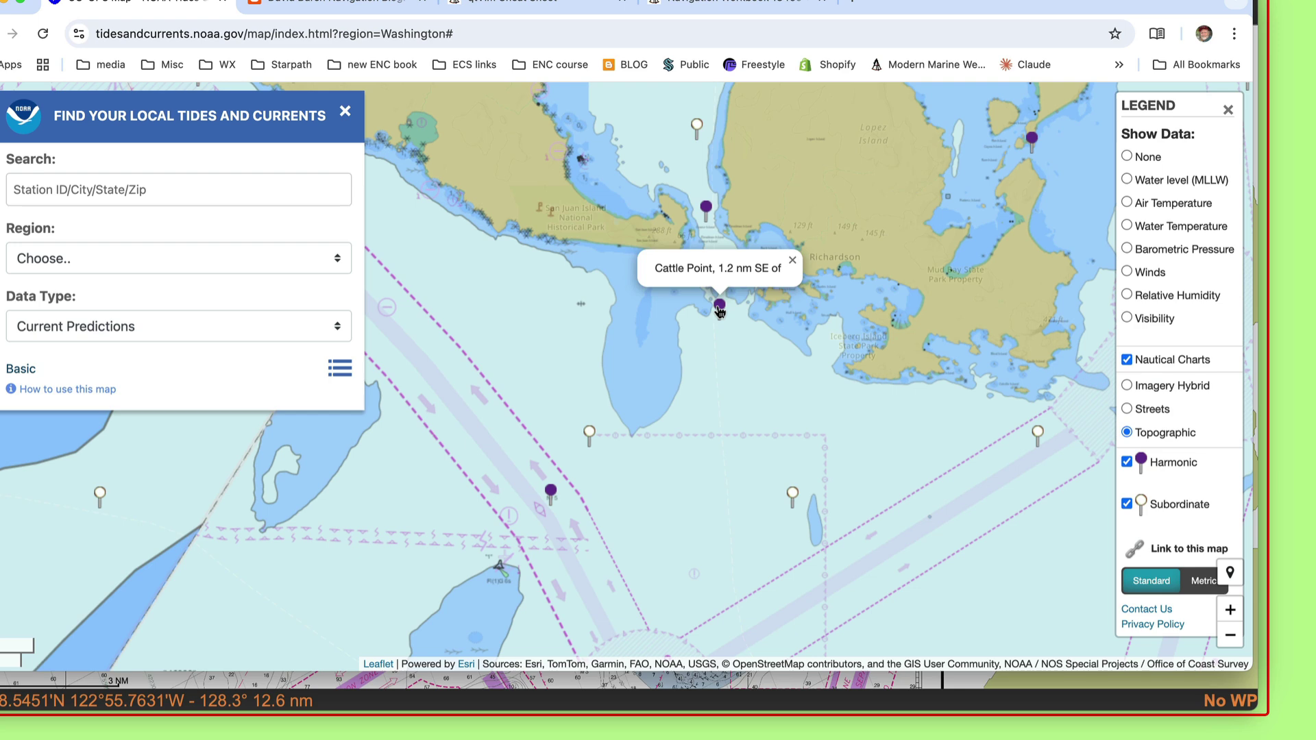
Open the station home page for Cattle Point, 1.2 nm SE of (PUG1742), and look up its latitude and longitude
{"action": "left_click", "coordinate": [719, 309]}
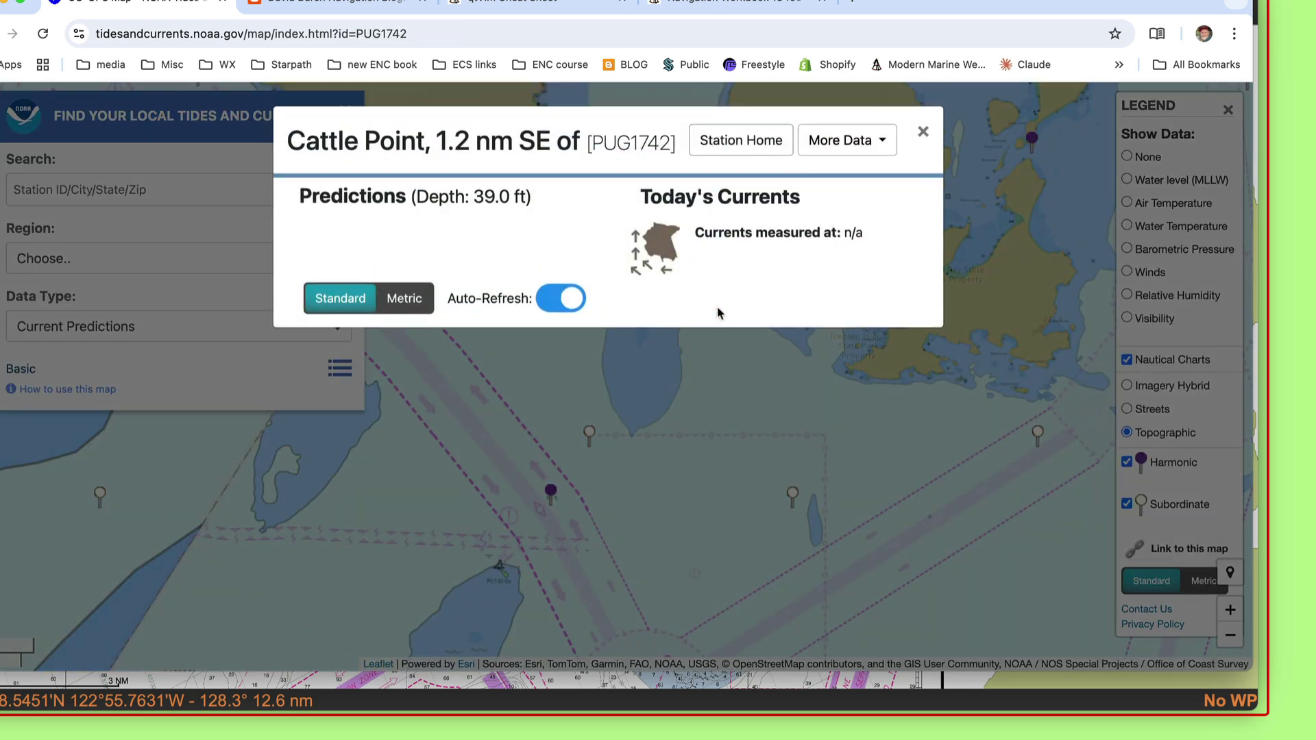
{"action": "left_click", "coordinate": [754, 141]}
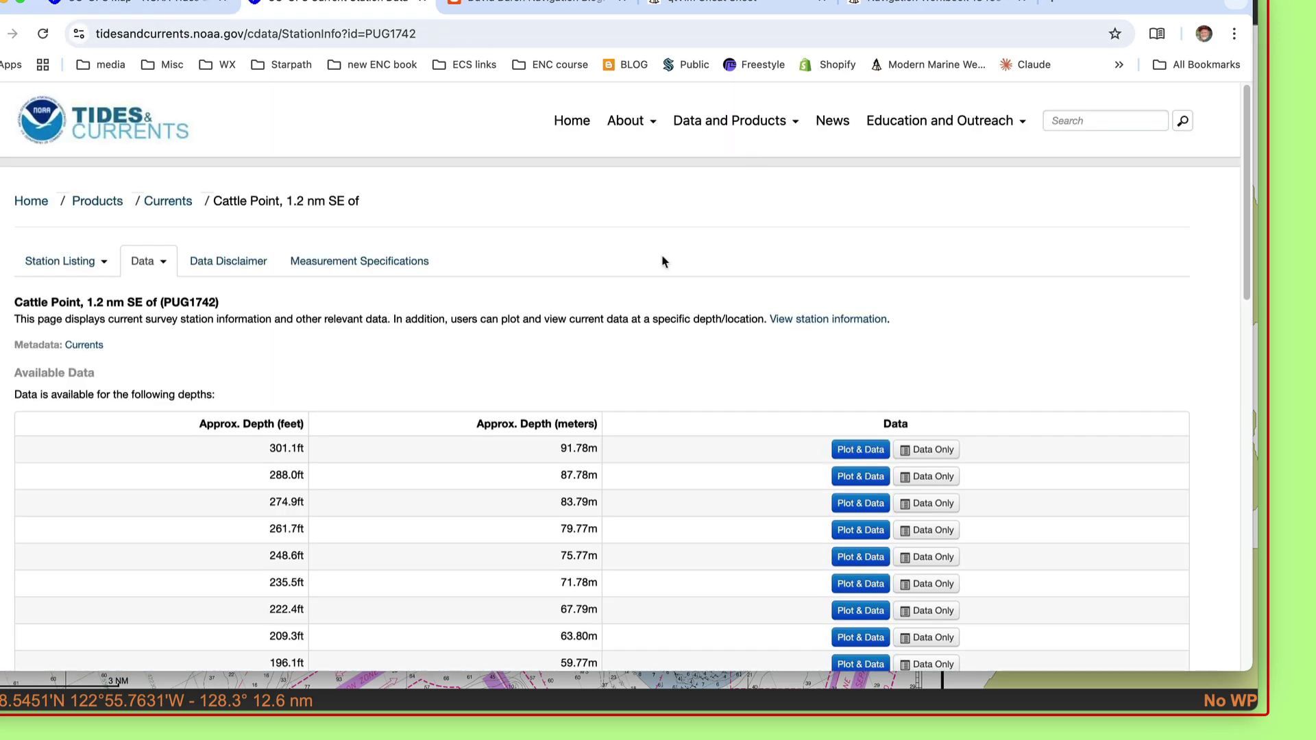
{"action": "scroll", "coordinate": [663, 261], "scroll_direction": "down", "scroll_amount": 13}
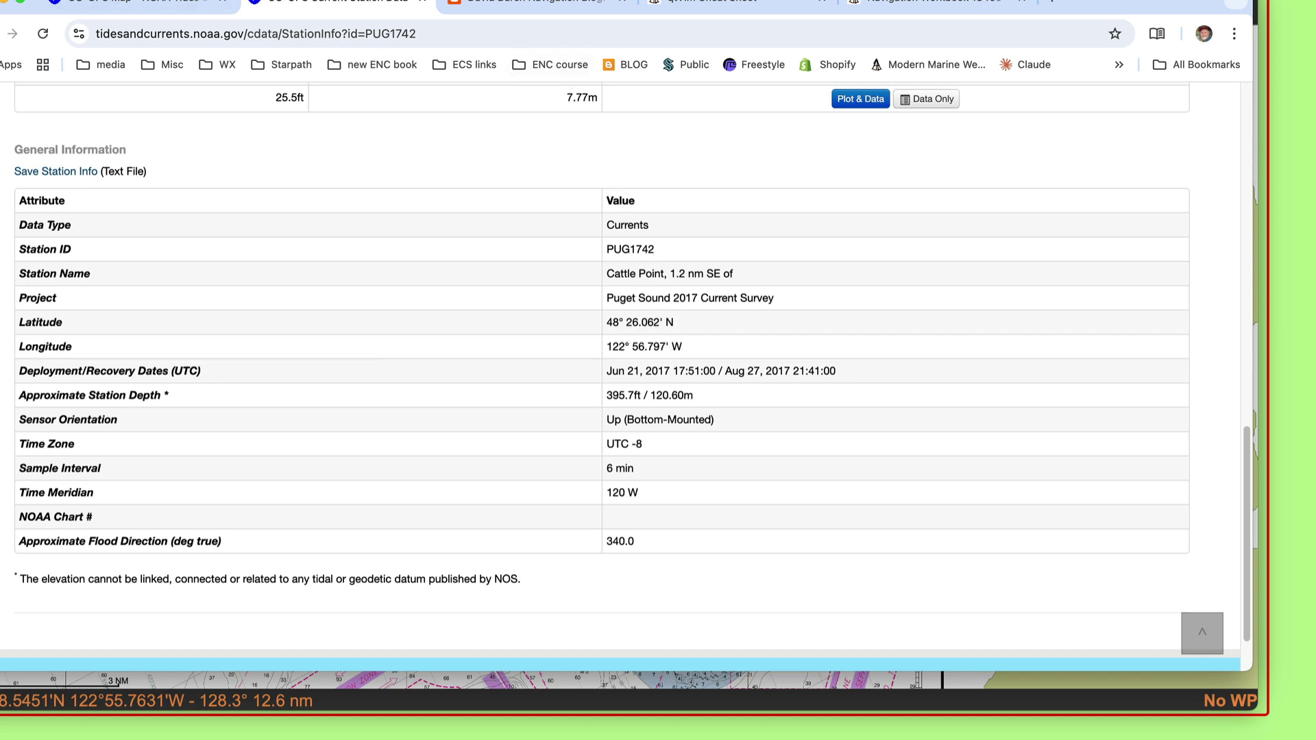
Switch to qtVlm and check the coordinates of the POI mark in the channel southeast of Cattle Point
{"action": "key", "text": "super+Tab"}
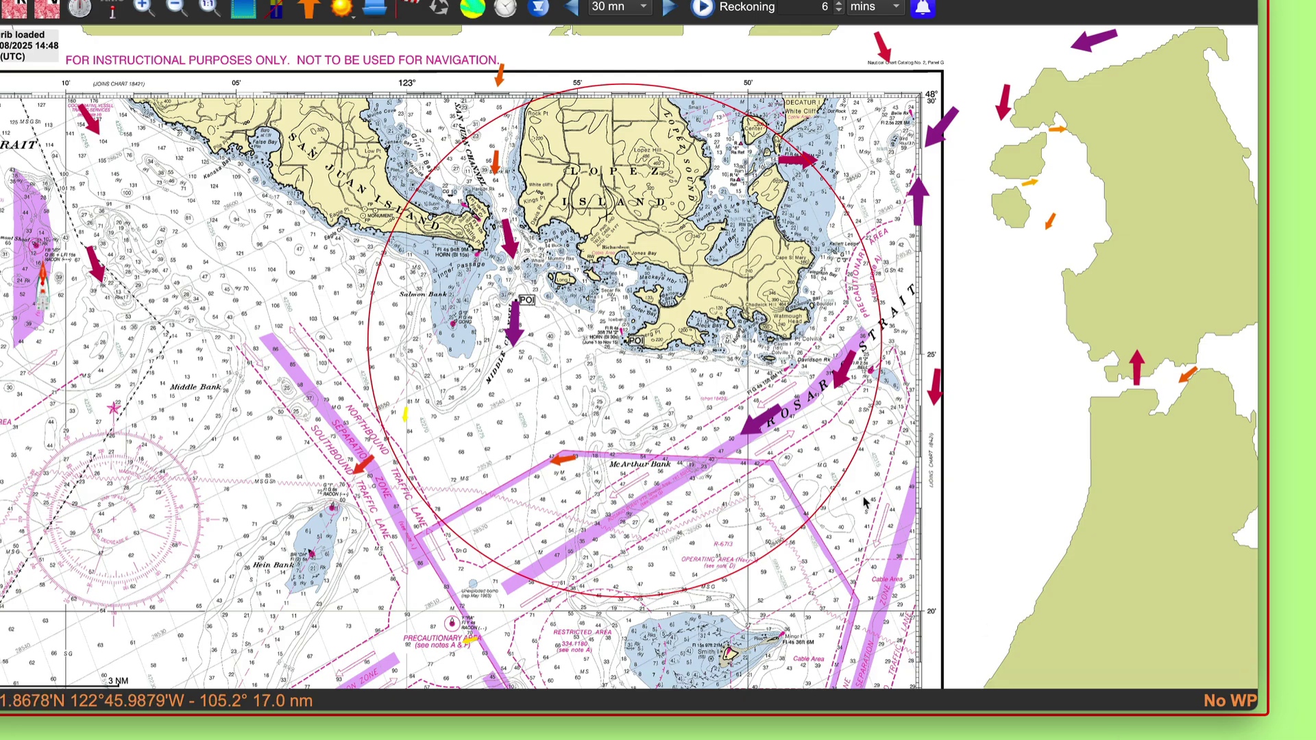
{"action": "scroll", "coordinate": [603, 414], "scroll_direction": "up", "scroll_amount": 3}
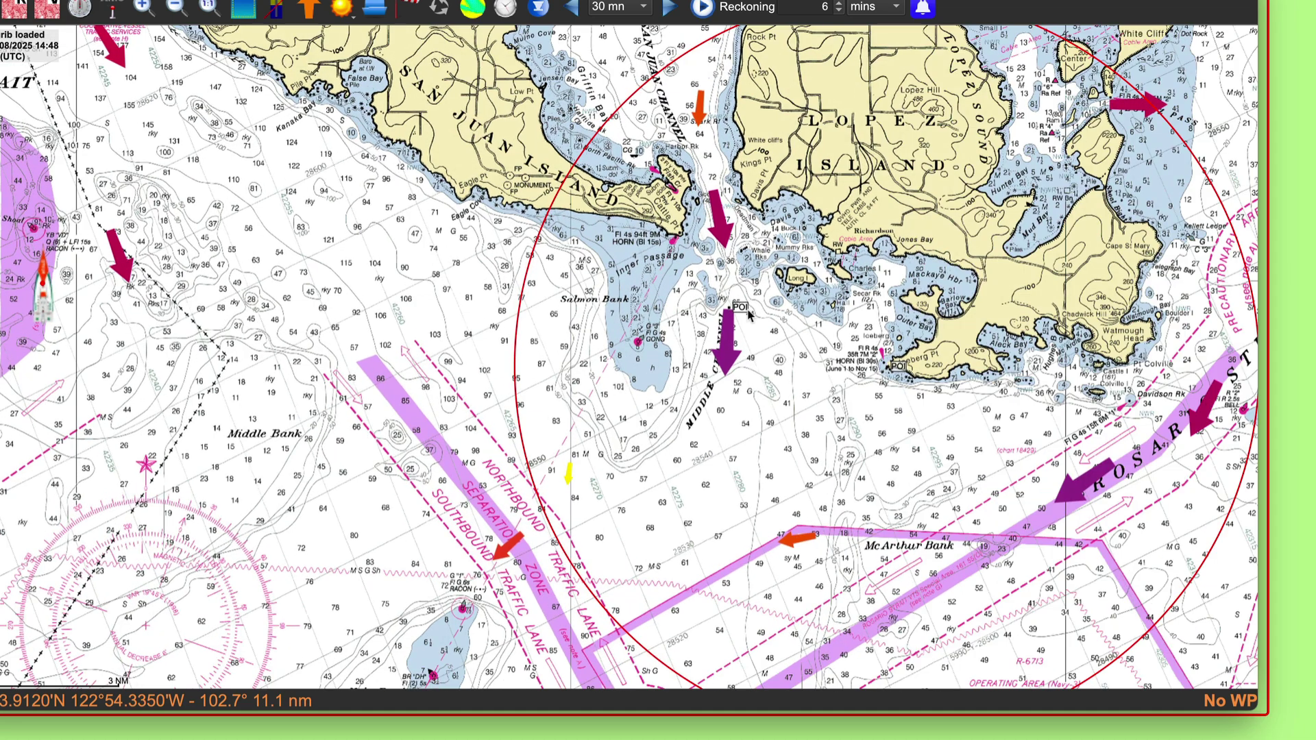
{"action": "right_click", "coordinate": [731, 306]}
{"action": "left_click", "coordinate": [790, 317]}
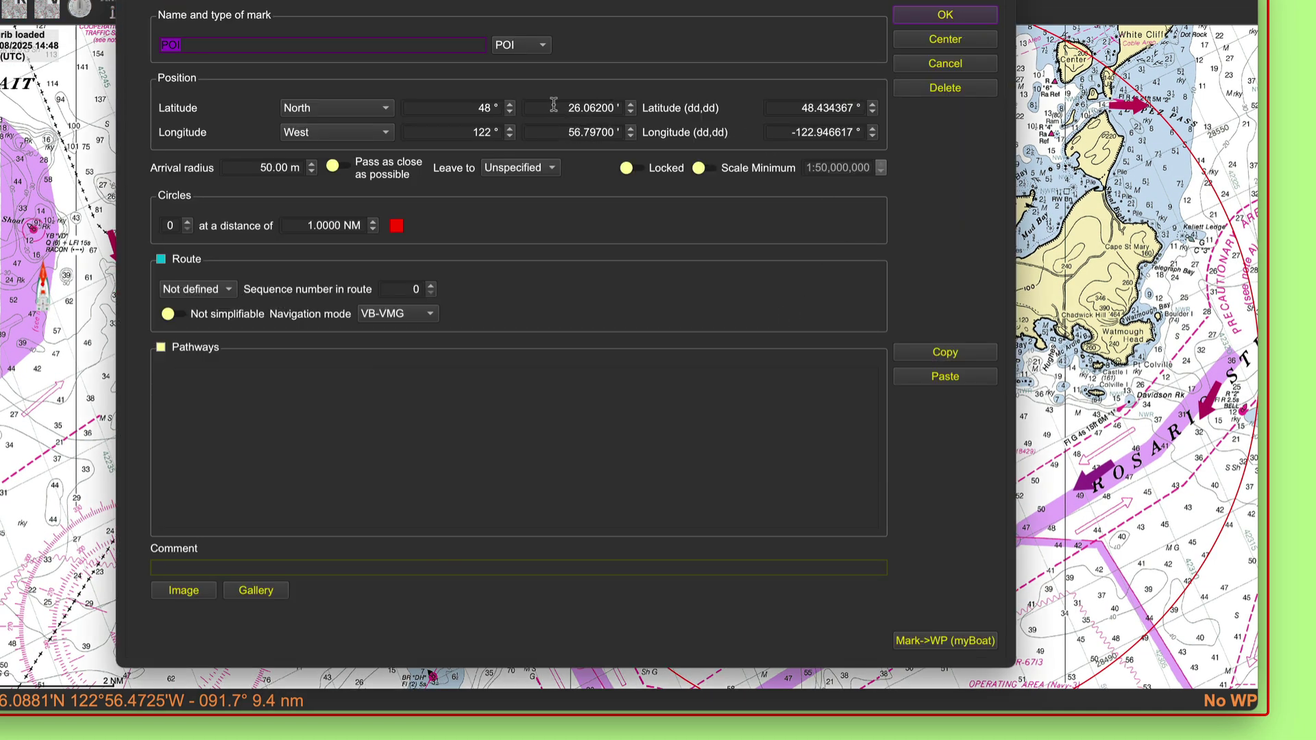
{"action": "left_click", "coordinate": [953, 17]}
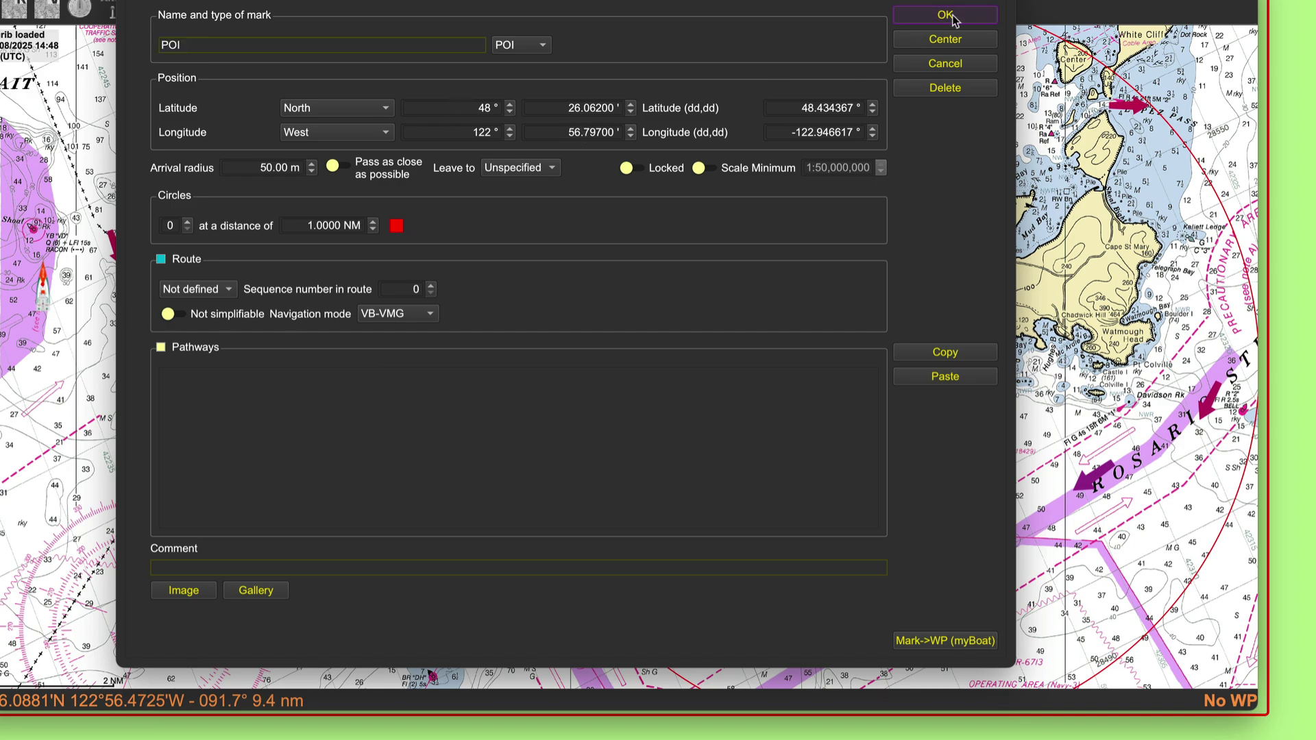
Compare the POI mark's location with the tidal current arrow at the head of Middle Channel
{"action": "scroll", "coordinate": [720, 369], "scroll_direction": "up", "scroll_amount": 3}
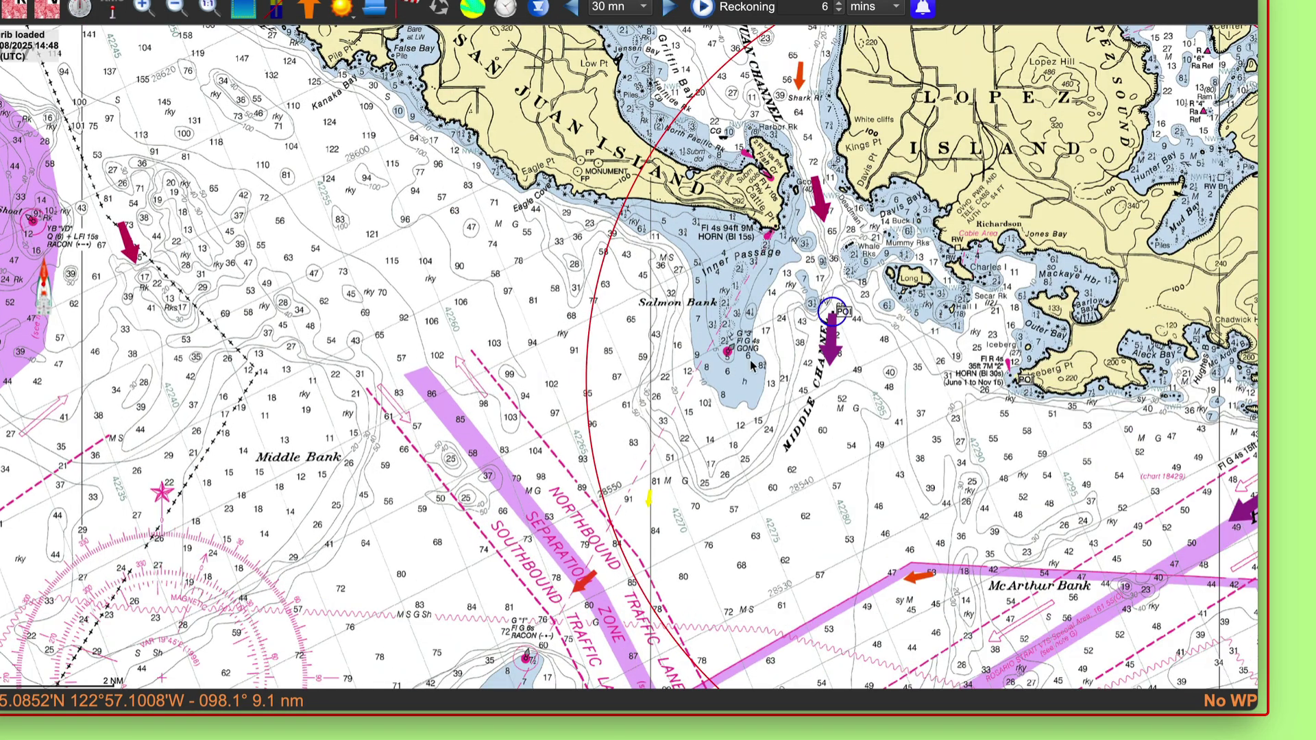
{"action": "left_click_drag", "start_coordinate": [904, 285], "coordinate": [477, 272]}
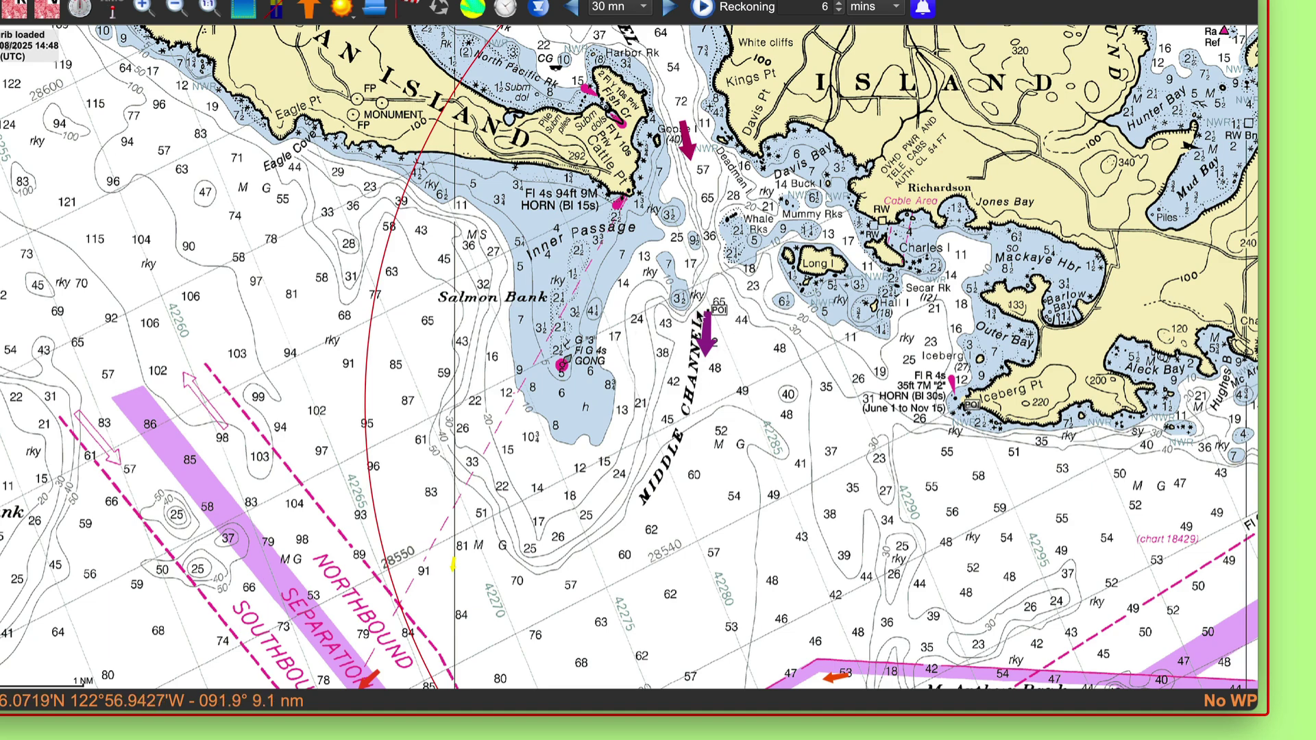
{"action": "scroll", "coordinate": [857, 442], "scroll_direction": "down", "scroll_amount": 2}
{"action": "scroll", "coordinate": [650, 296], "scroll_direction": "up", "scroll_amount": 2}
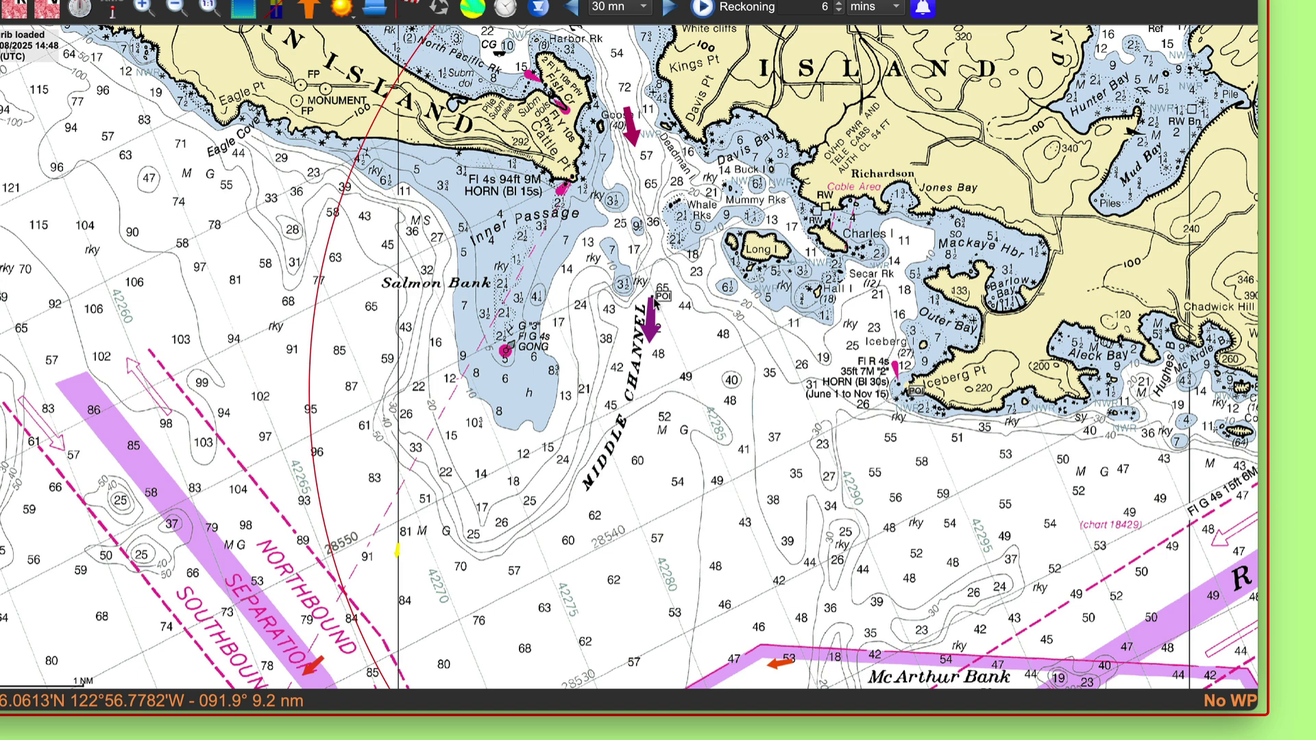
{"action": "mouse_move", "coordinate": [655, 300]}
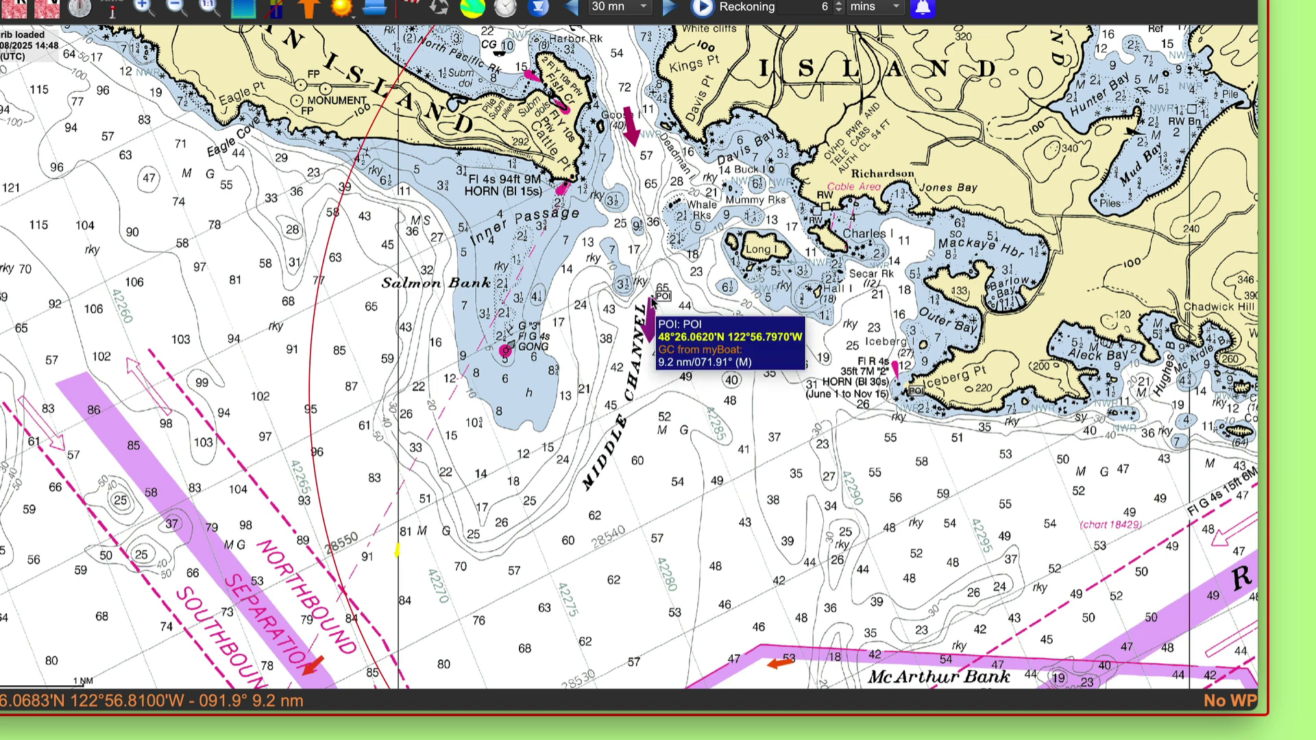
{"action": "scroll", "coordinate": [743, 453], "scroll_direction": "down", "scroll_amount": 1}
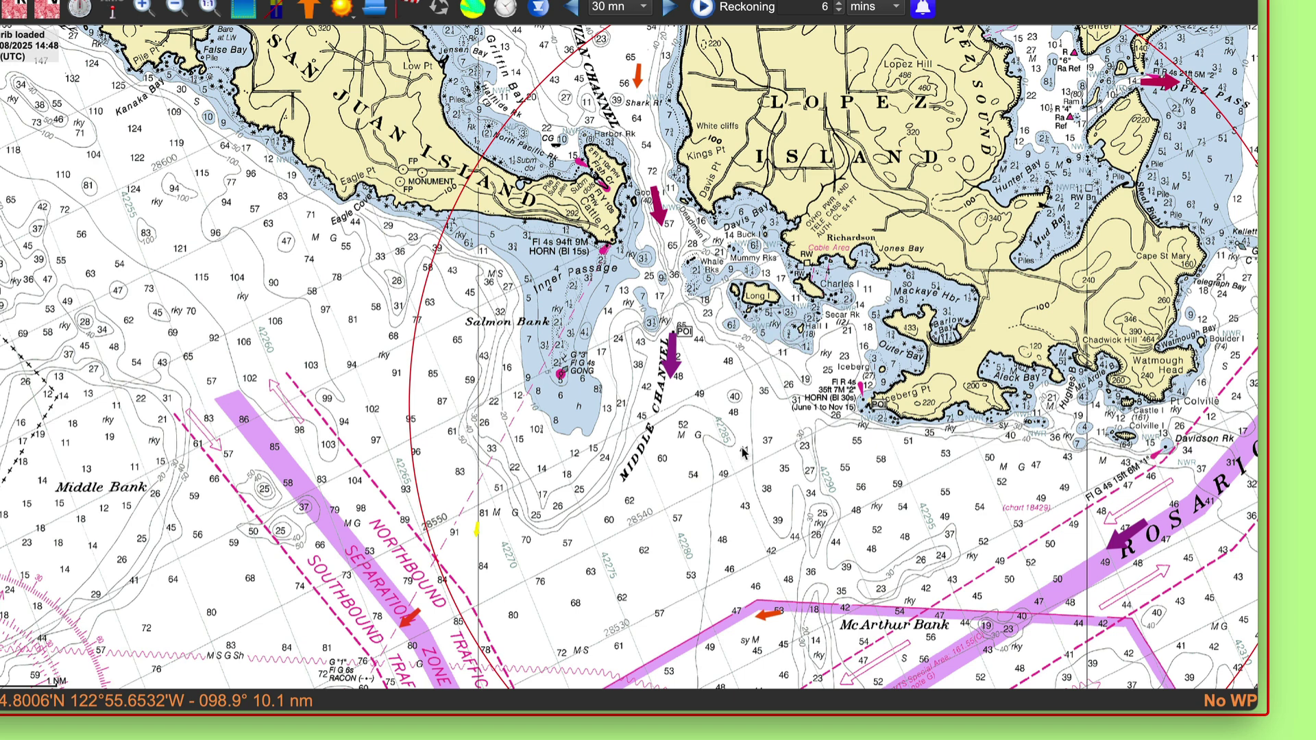
{"action": "scroll", "coordinate": [678, 468], "scroll_direction": "down", "scroll_amount": 2}
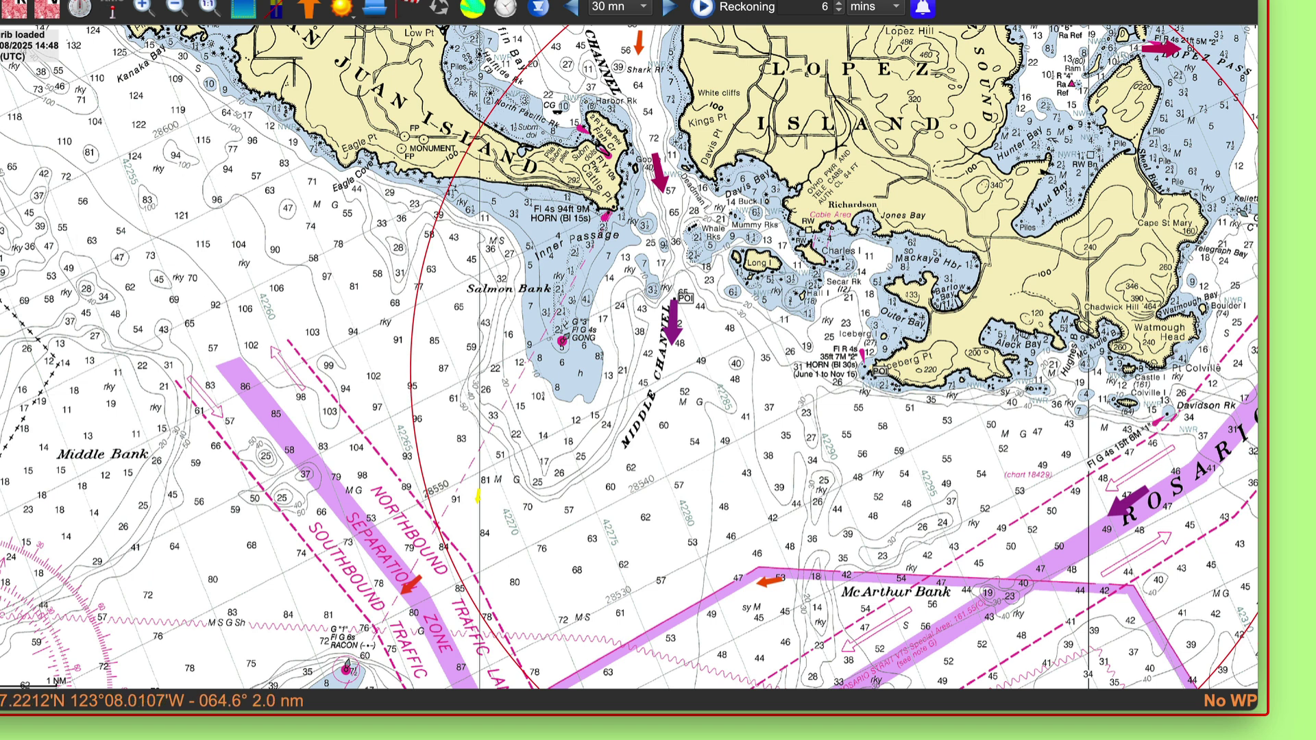
Consult exercise 8-13 in the workbook image, create a new chart mark, and set its latitude minutes to 20' at 48° North
{"action": "key", "text": "super+Tab"}
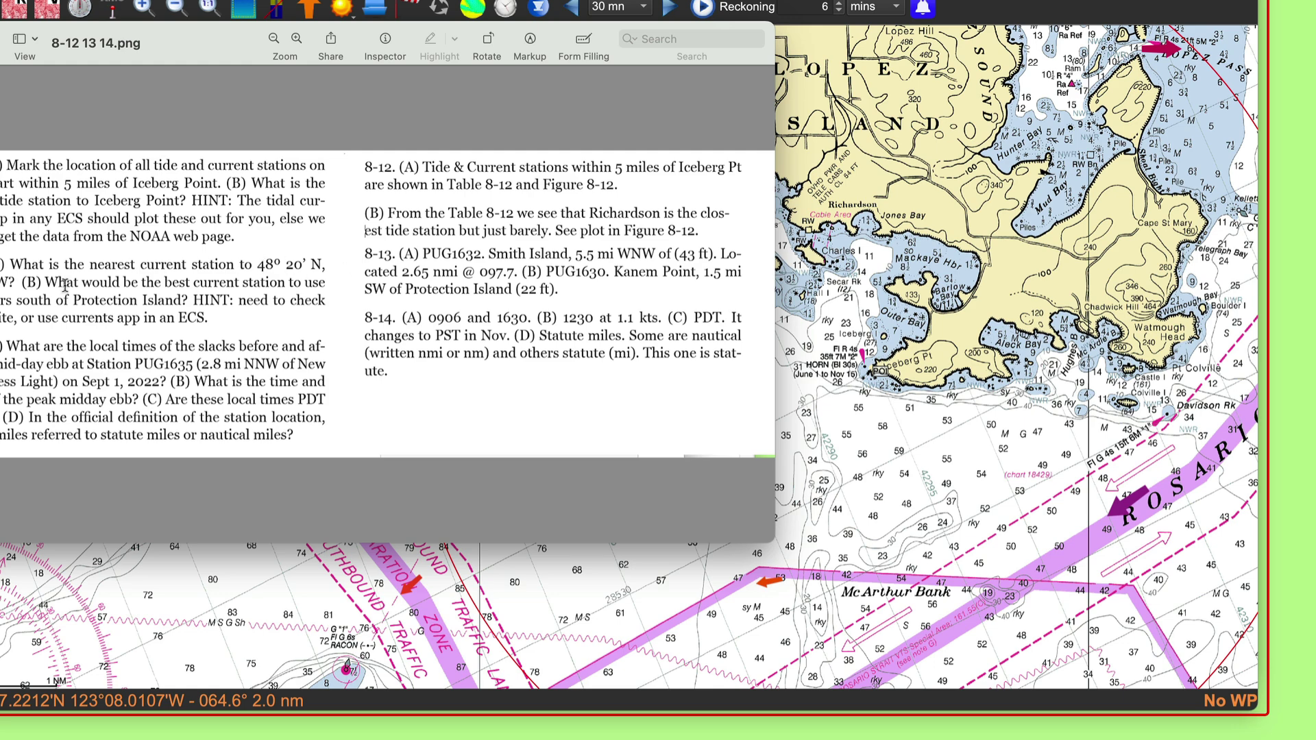
{"action": "right_click", "coordinate": [934, 484]}
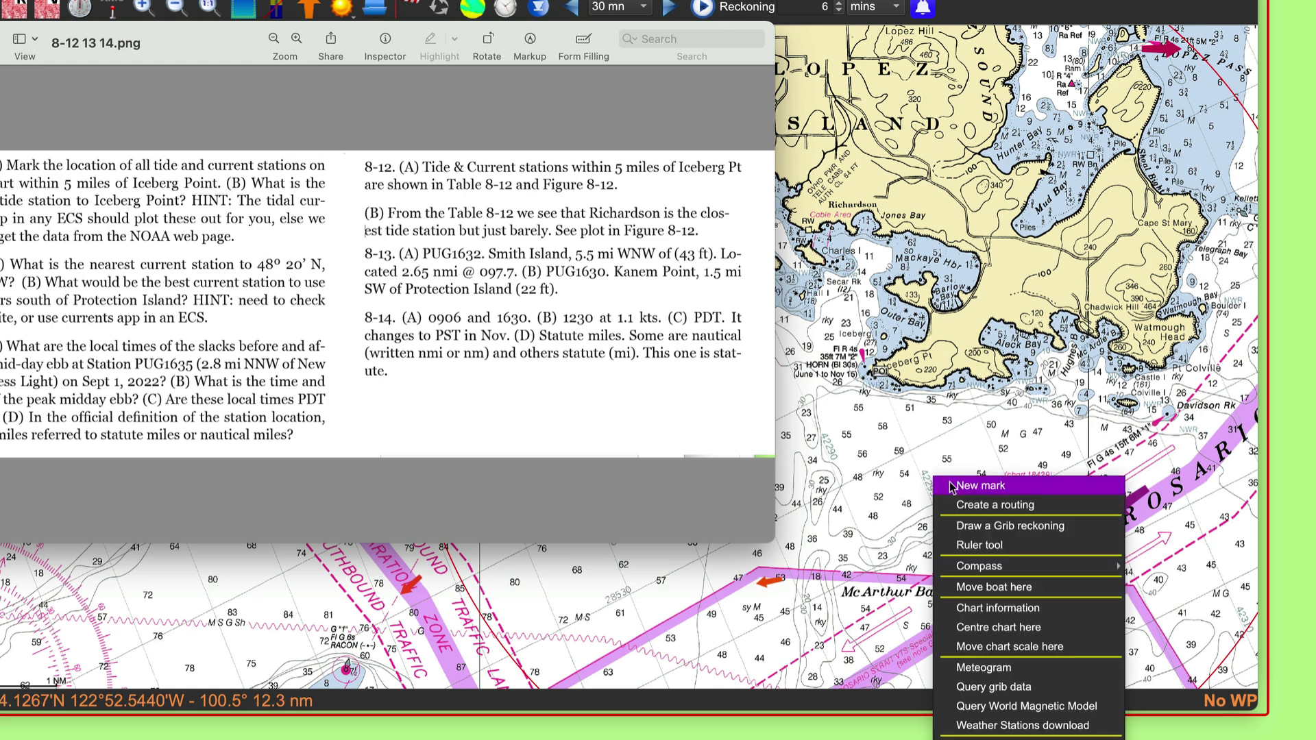
{"action": "left_click", "coordinate": [980, 487]}
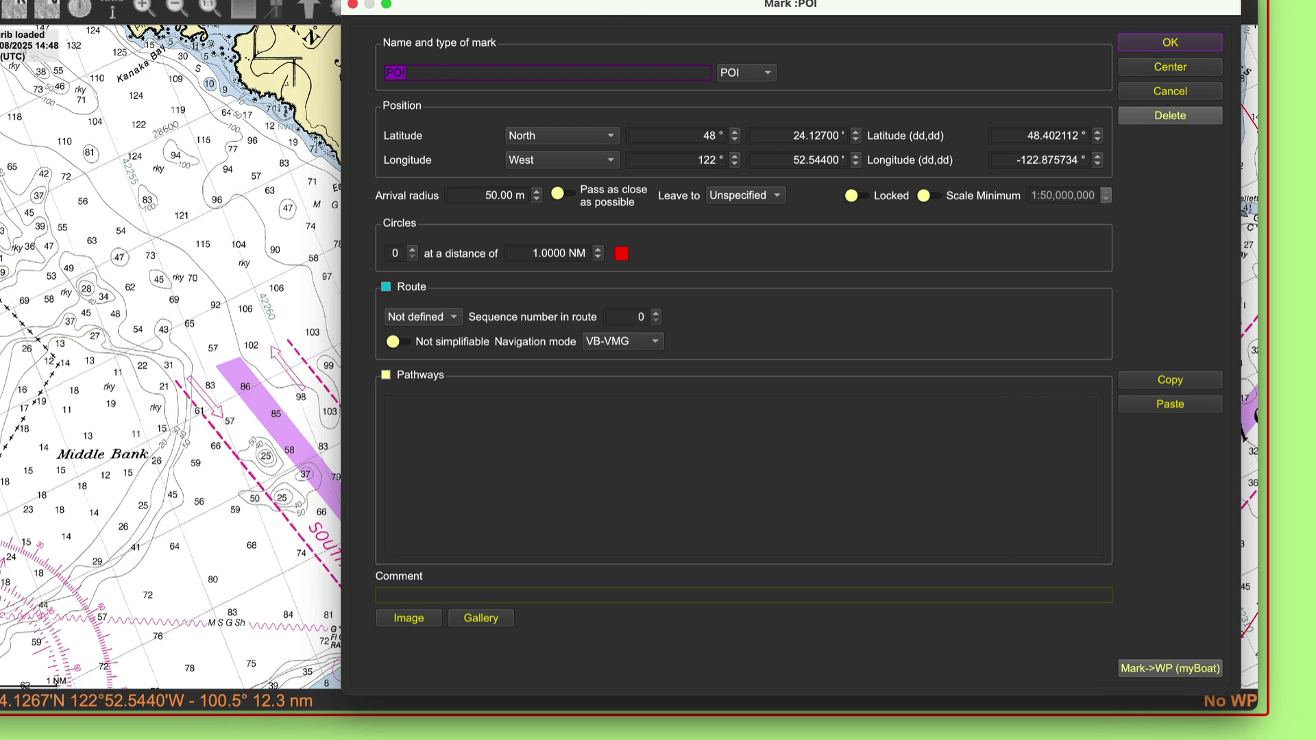
{"action": "key", "text": "super+Tab"}
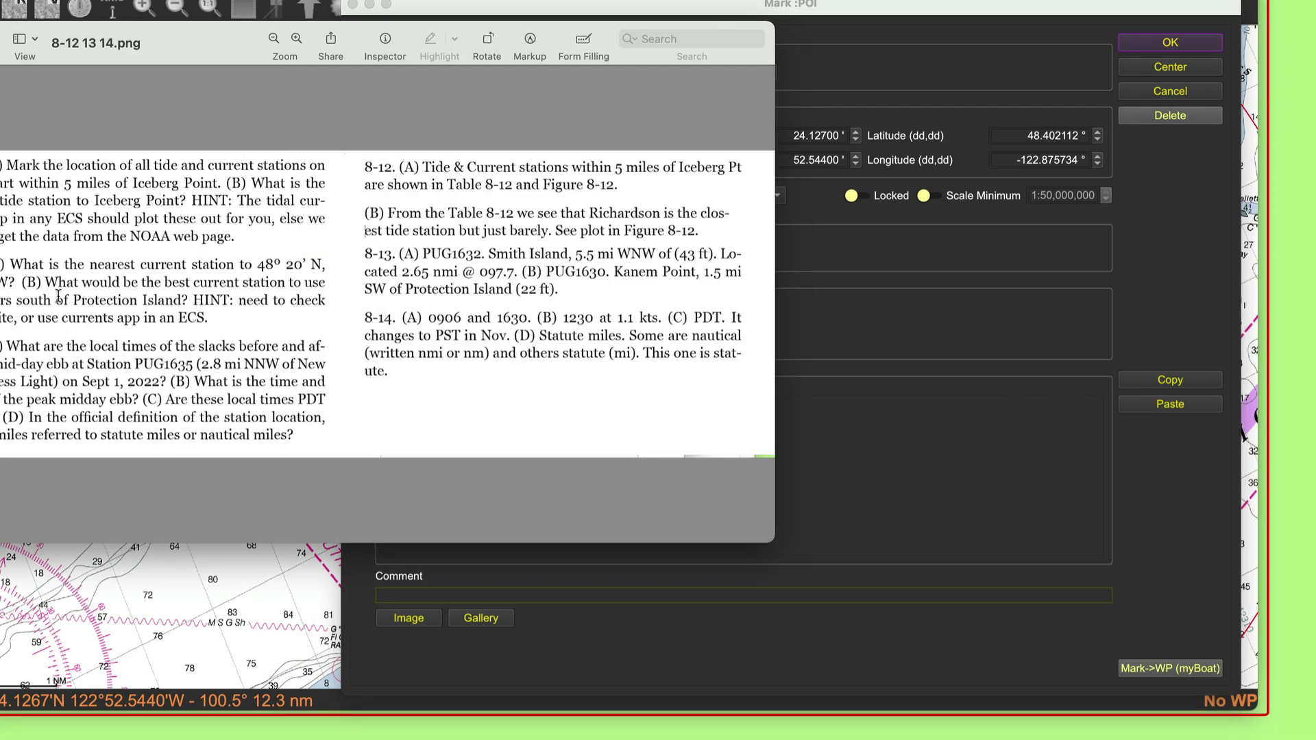
{"action": "left_click", "coordinate": [905, 261]}
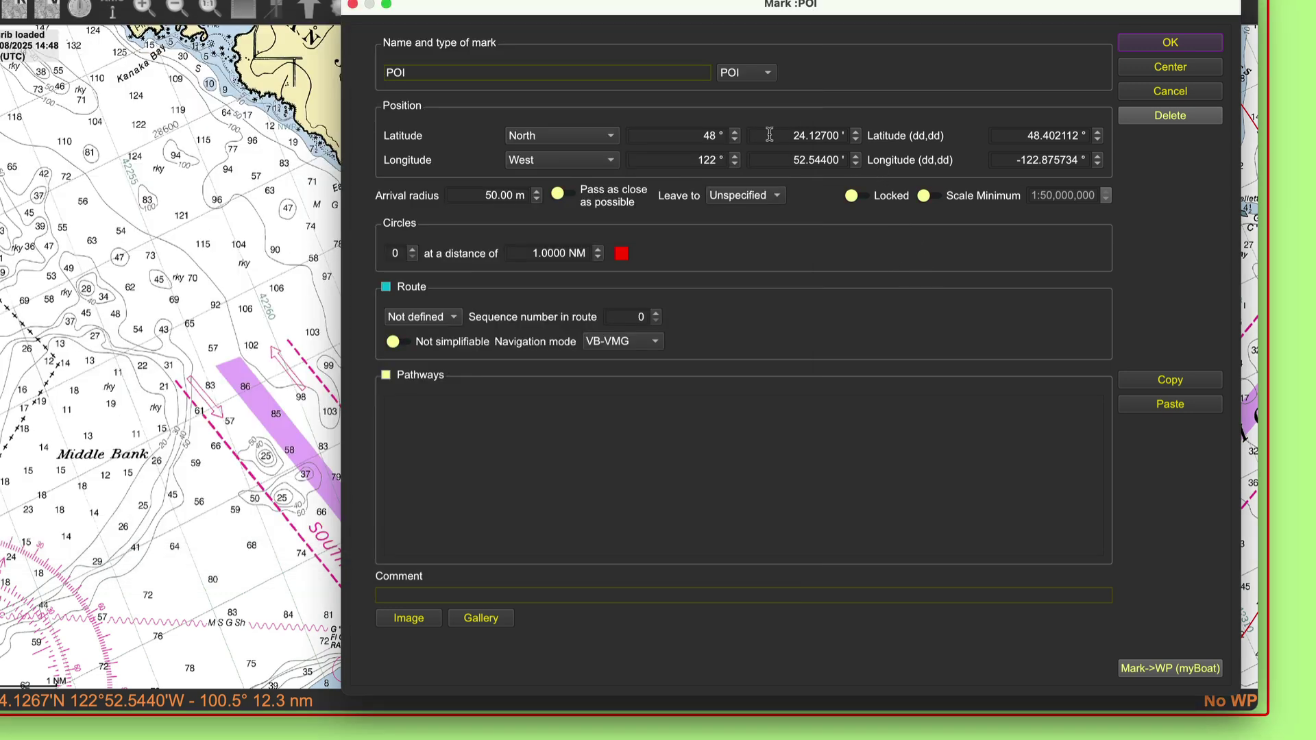
{"action": "left_click_drag", "start_coordinate": [788, 135], "coordinate": [836, 131]}
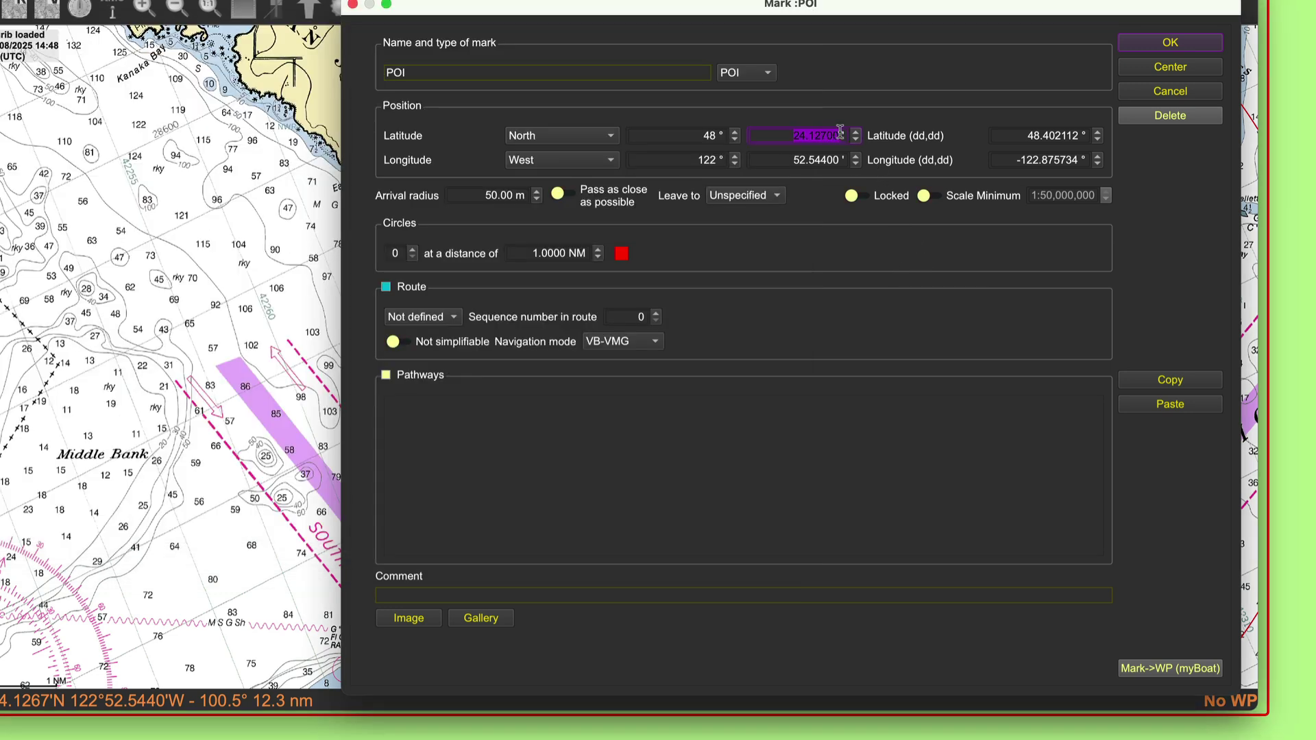
{"action": "type", "text": "2"}
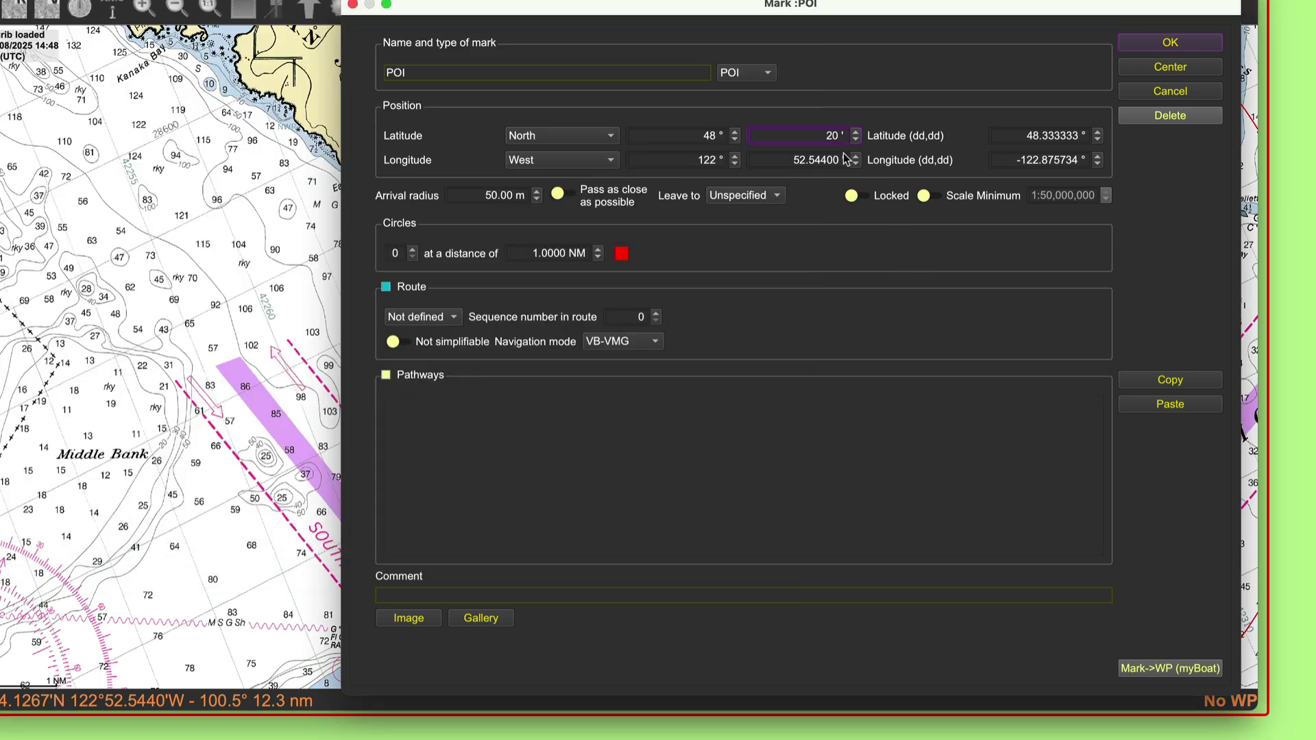
Check the exercise text again and set the new mark's longitude to 123° 2.00000' West
{"action": "left_click", "coordinate": [806, 156]}
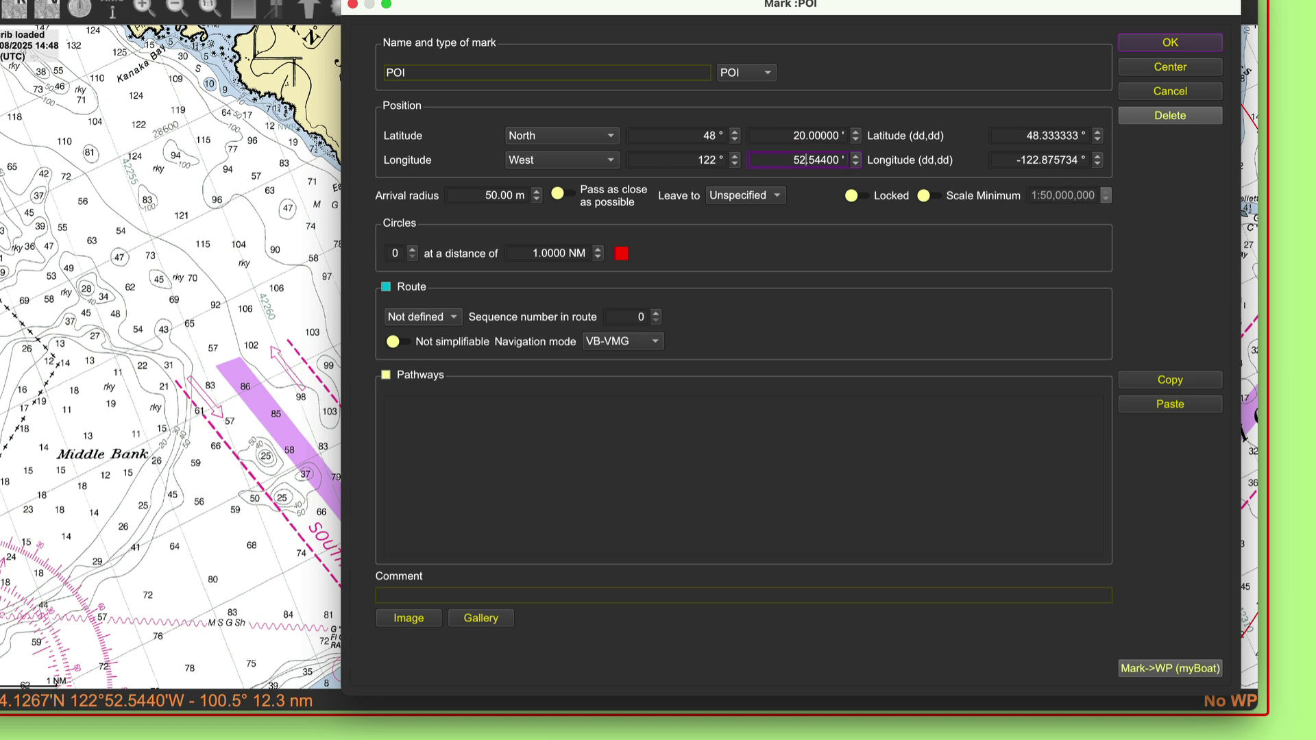
{"action": "left_click", "coordinate": [1, 273]}
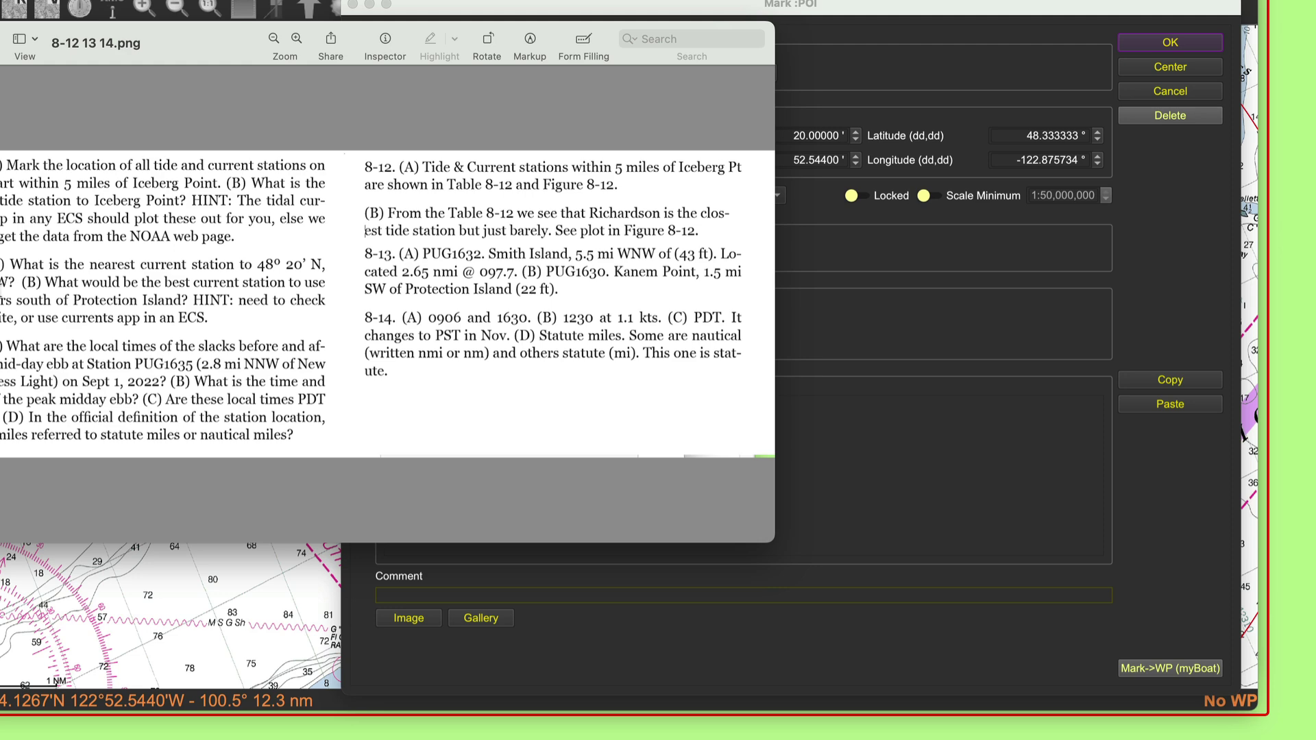
{"action": "left_click", "coordinate": [831, 209]}
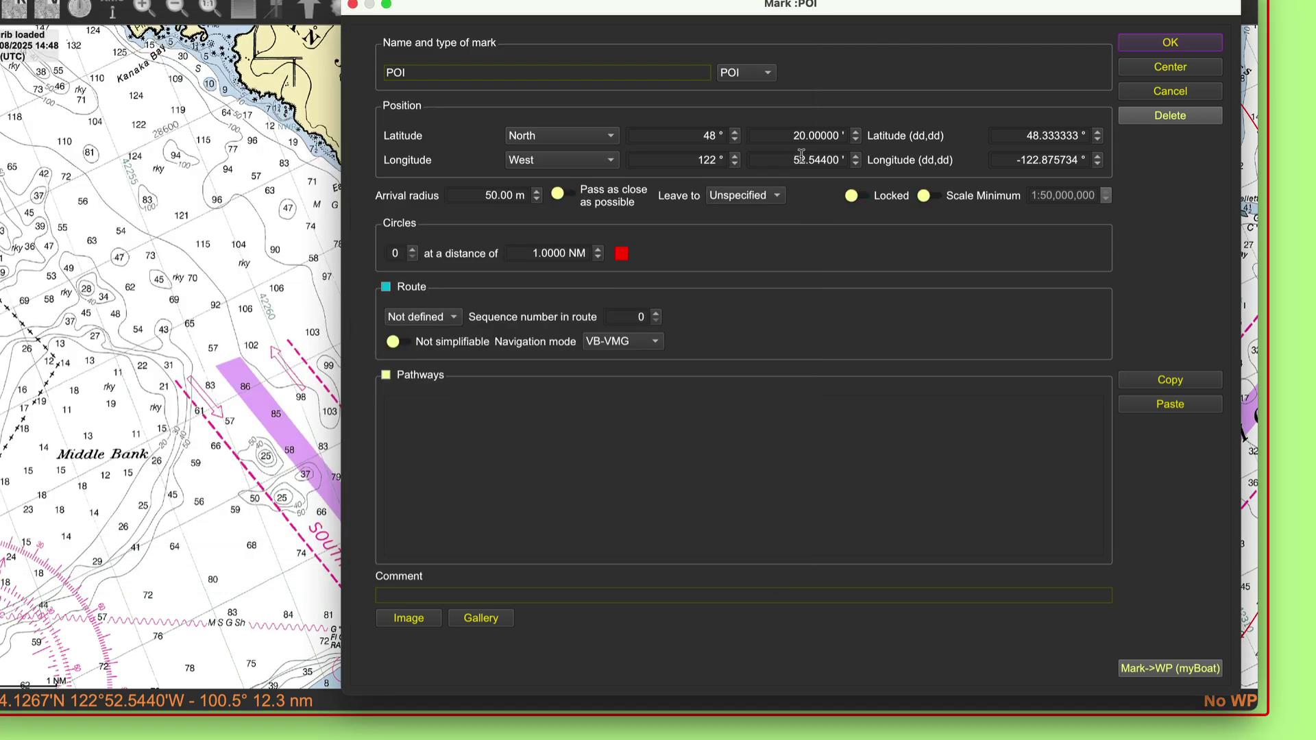
{"action": "left_click", "coordinate": [2, 353]}
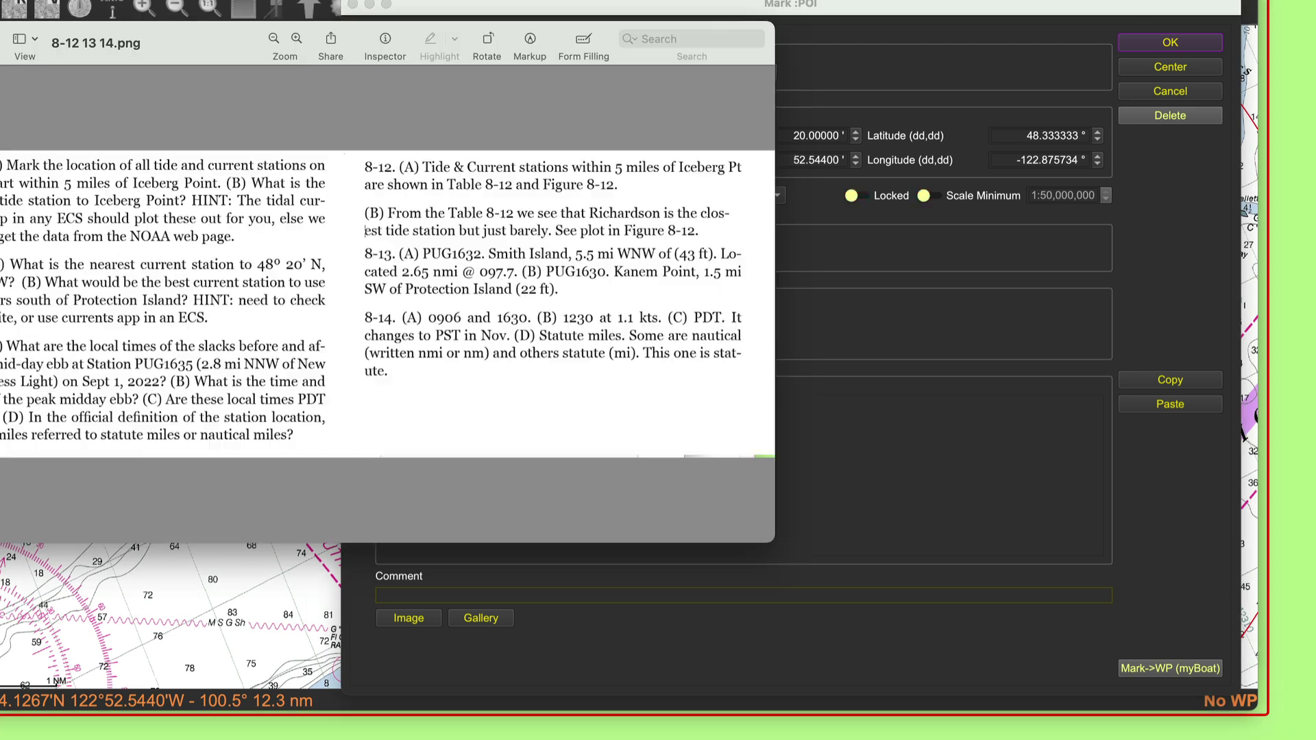
{"action": "left_click", "coordinate": [979, 275]}
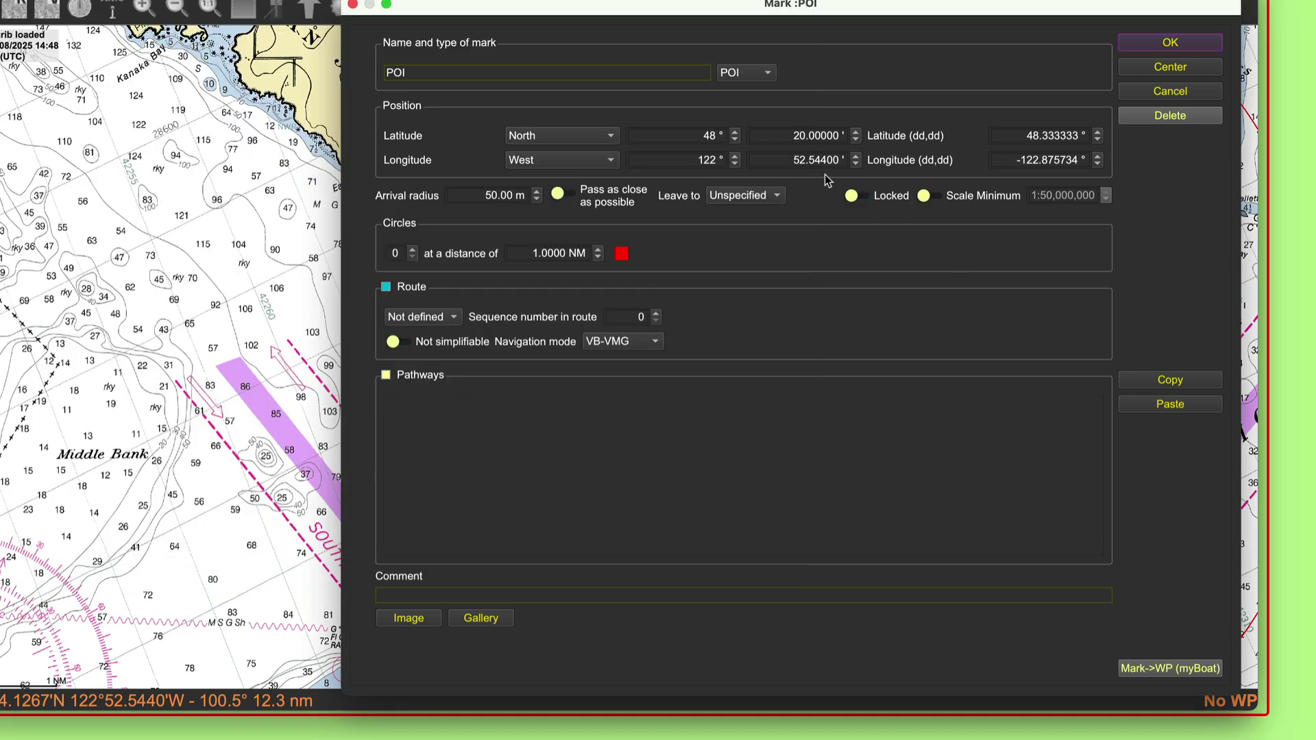
{"action": "left_click", "coordinate": [714, 158]}
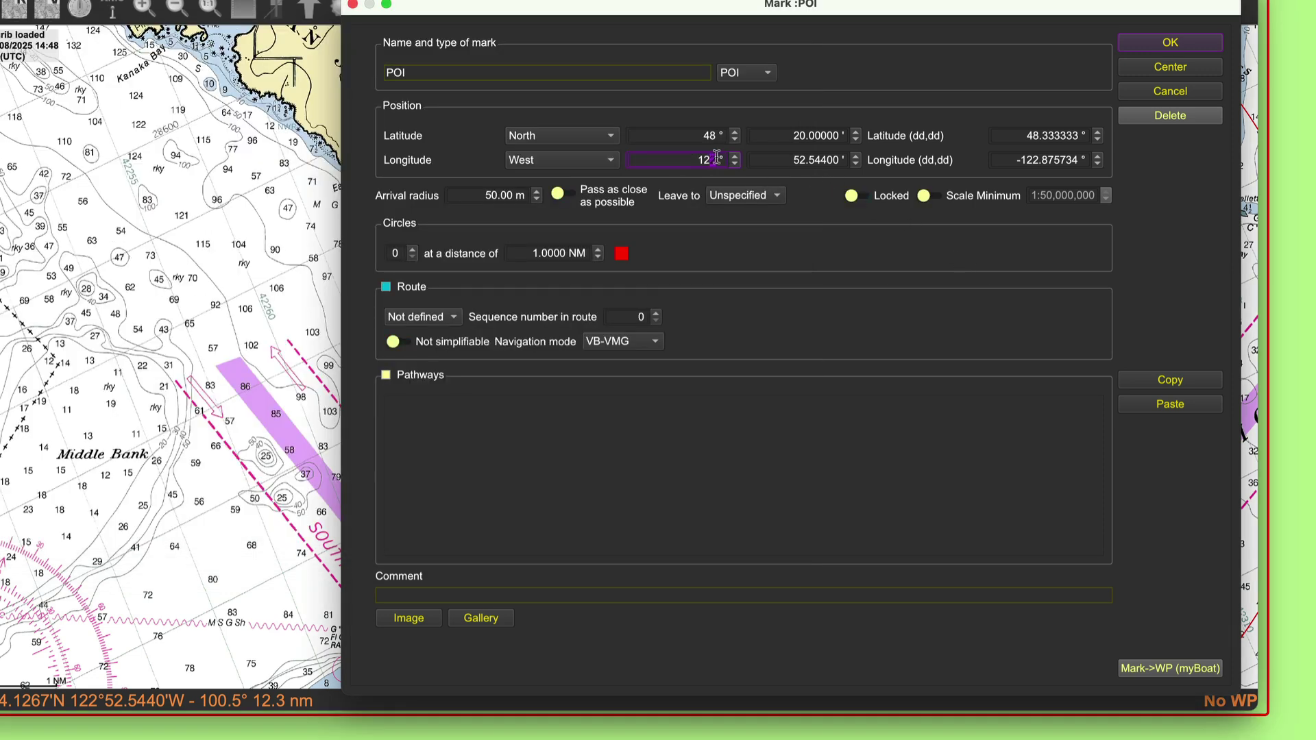
{"action": "type", "text": "3"}
{"action": "left_click_drag", "start_coordinate": [788, 159], "coordinate": [836, 160]}
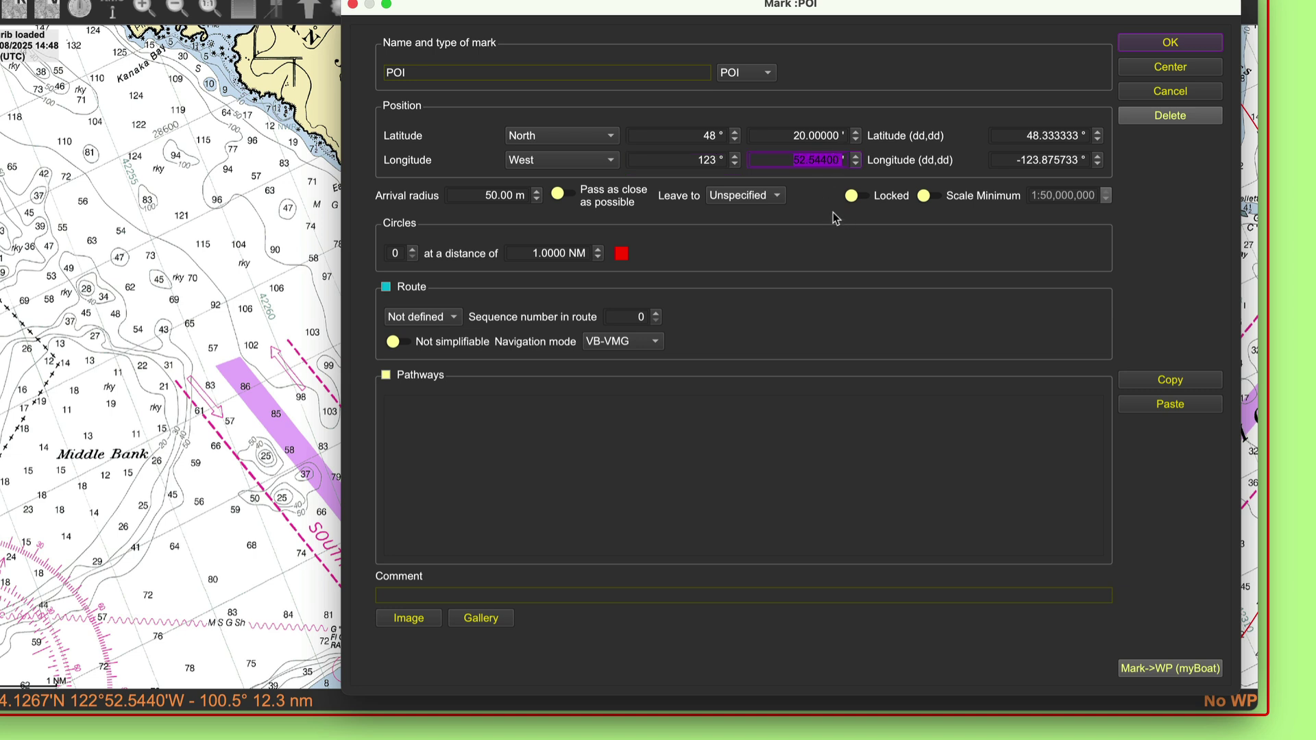
{"action": "left_click", "coordinate": [855, 158]}
{"action": "left_click_drag", "start_coordinate": [794, 160], "coordinate": [841, 159]}
{"action": "left_click", "coordinate": [855, 156]}
{"action": "type", "text": "2"}
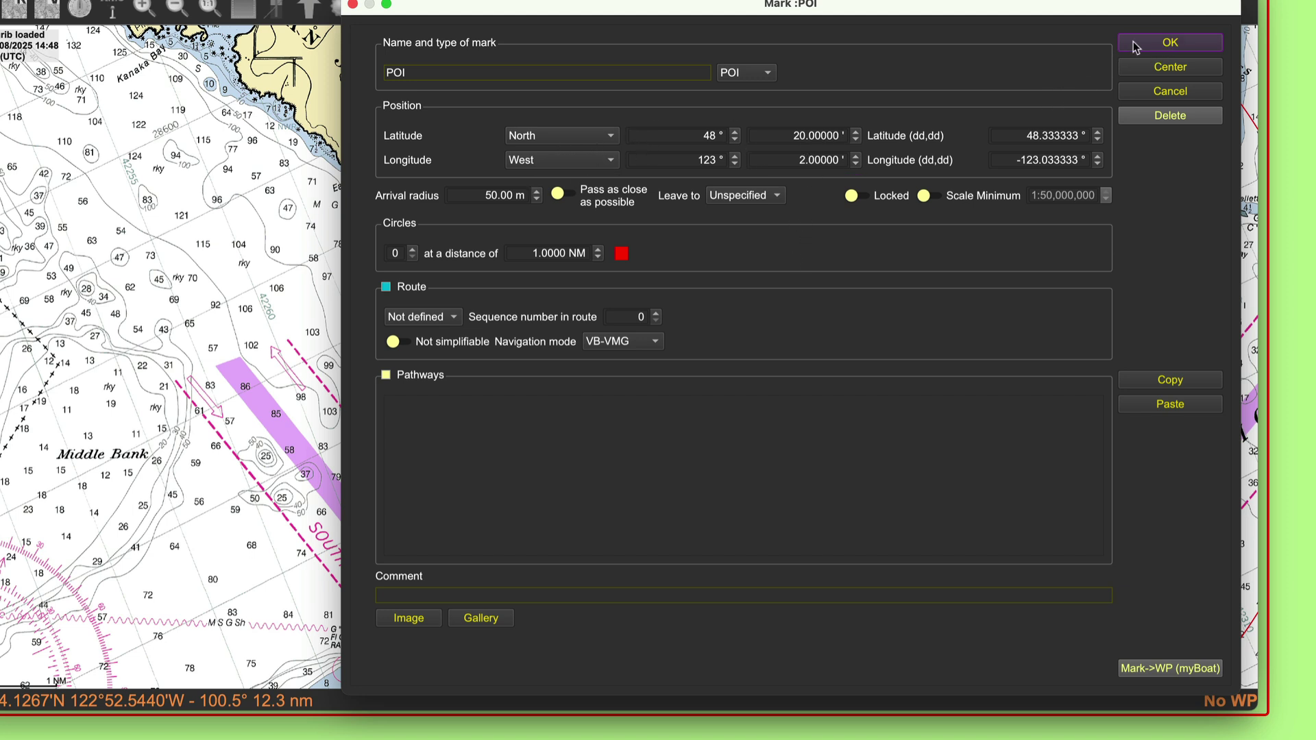
Name the new mark 8-13, save it, and locate it on the chart southeast of Hein Bank
{"action": "left_click_drag", "start_coordinate": [432, 72], "coordinate": [326, 66]}
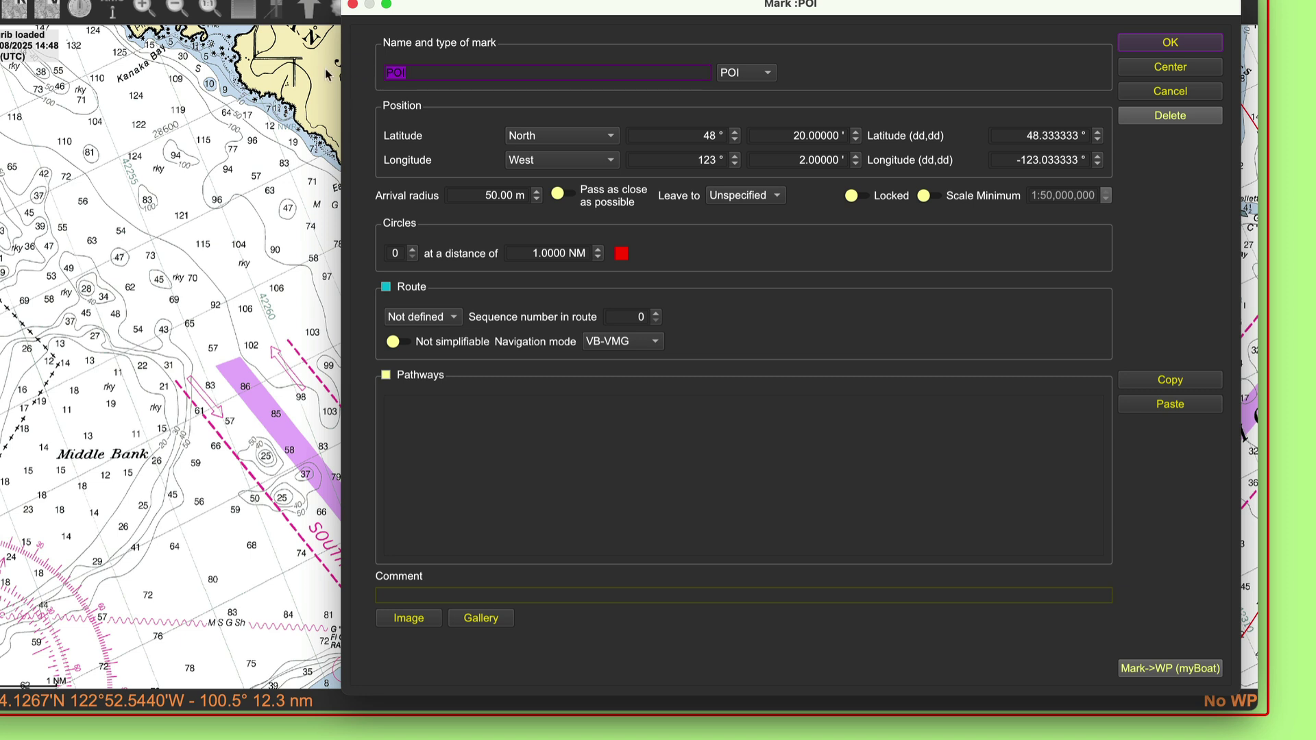
{"action": "type", "text": "8-"}
{"action": "key", "text": "super+Tab"}
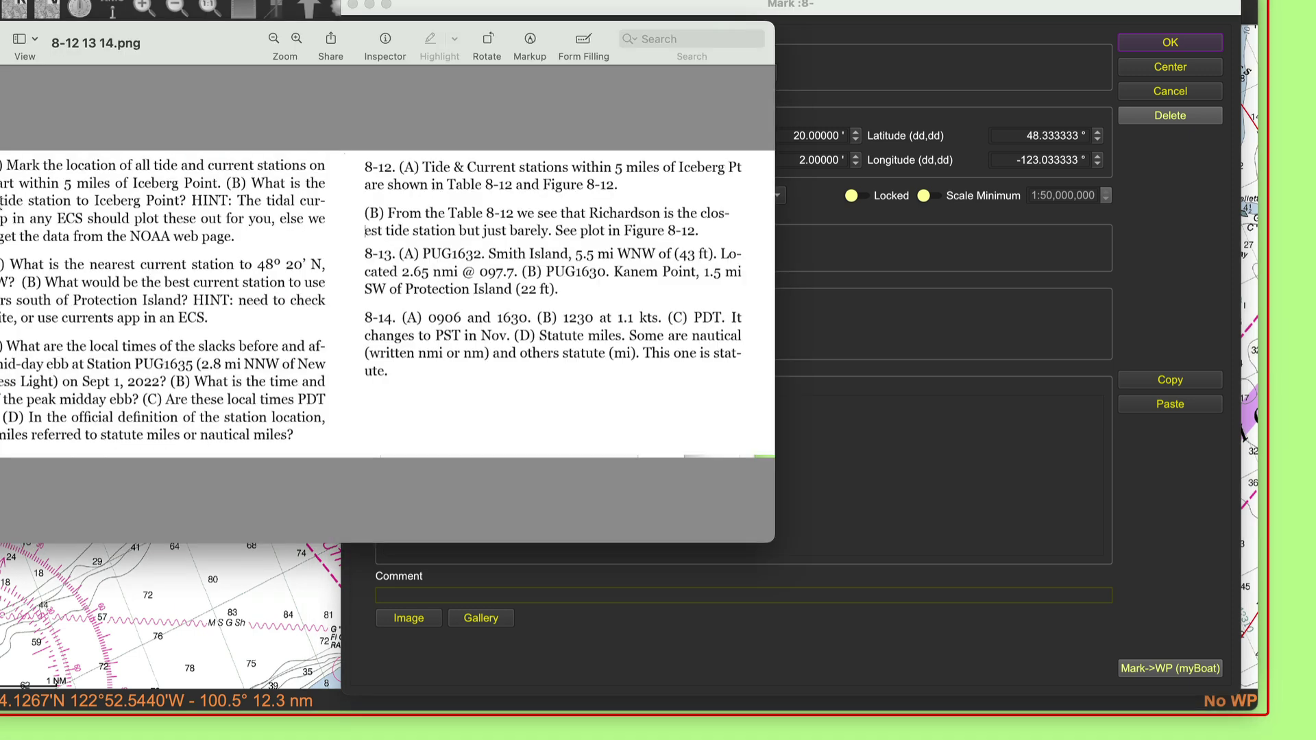
{"action": "left_click", "coordinate": [893, 268]}
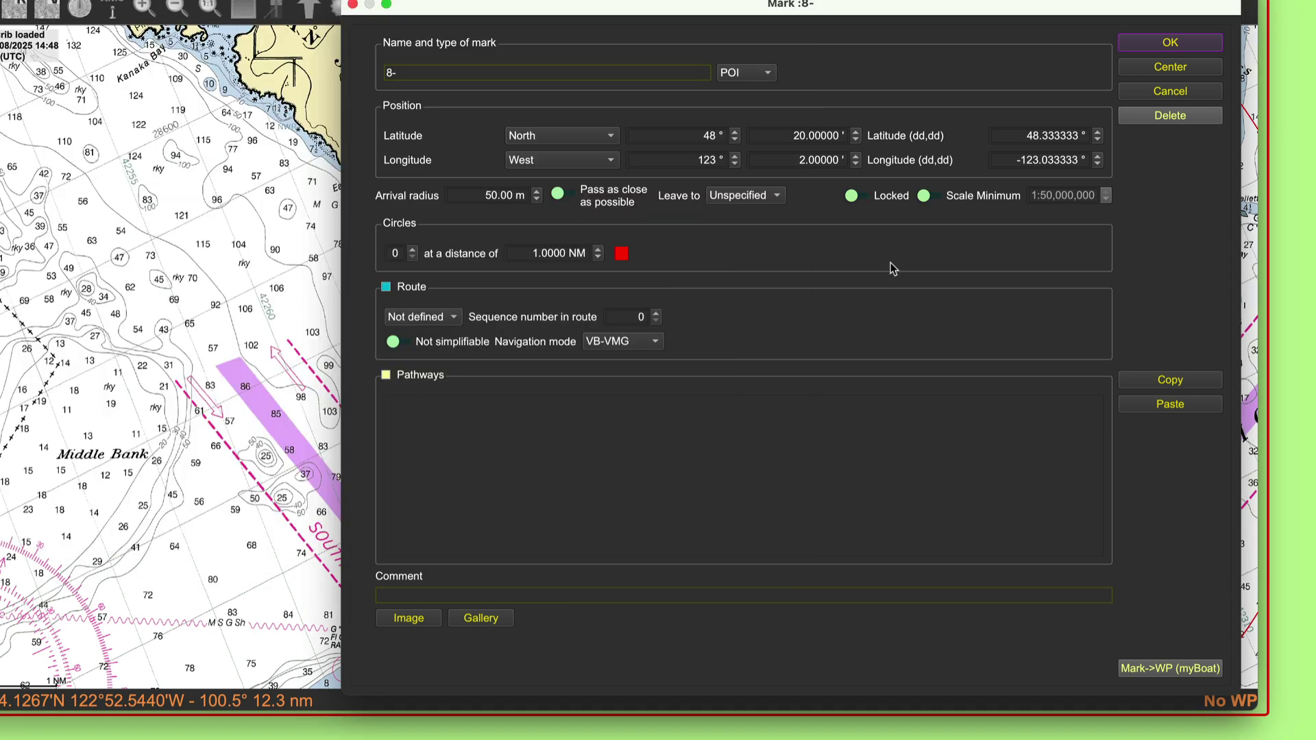
{"action": "left_click", "coordinate": [420, 73]}
{"action": "type", "text": "13"}
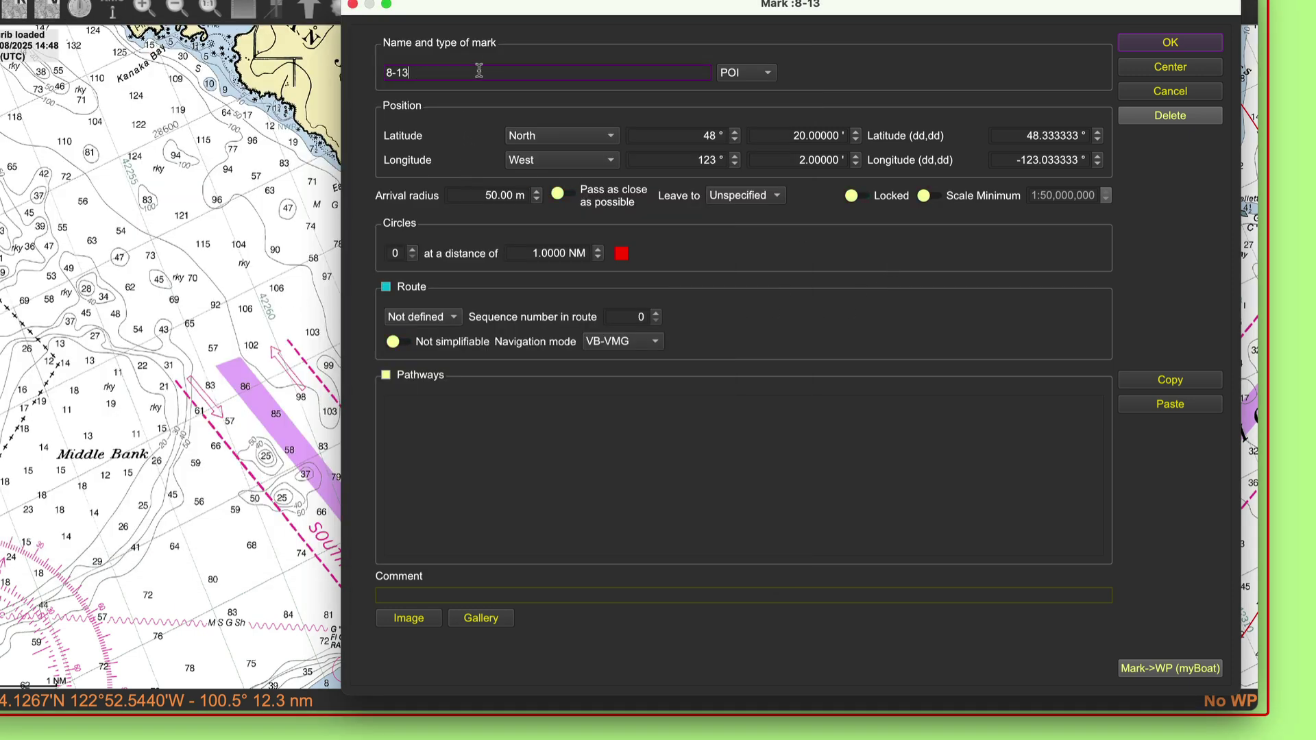
{"action": "left_click", "coordinate": [1173, 43]}
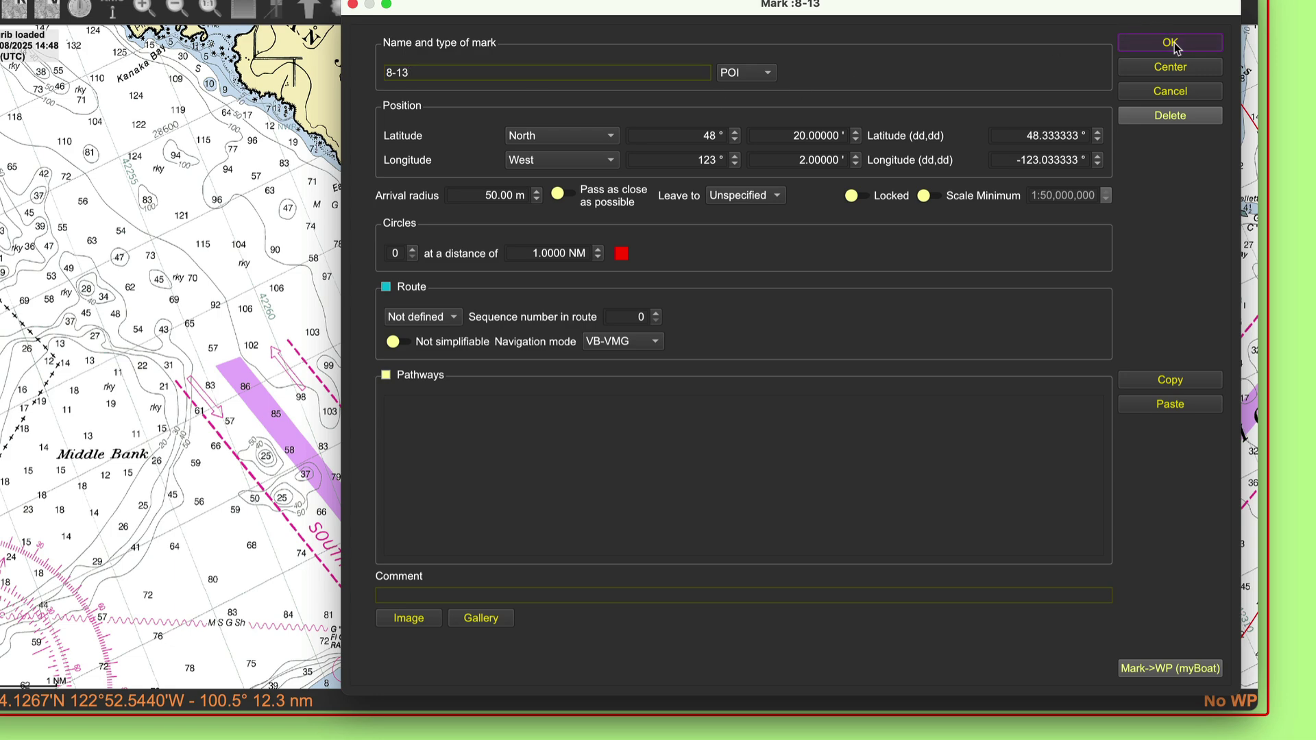
{"action": "left_click_drag", "start_coordinate": [827, 486], "coordinate": [817, 416]}
{"action": "scroll", "coordinate": [758, 431], "scroll_direction": "down", "scroll_amount": 1}
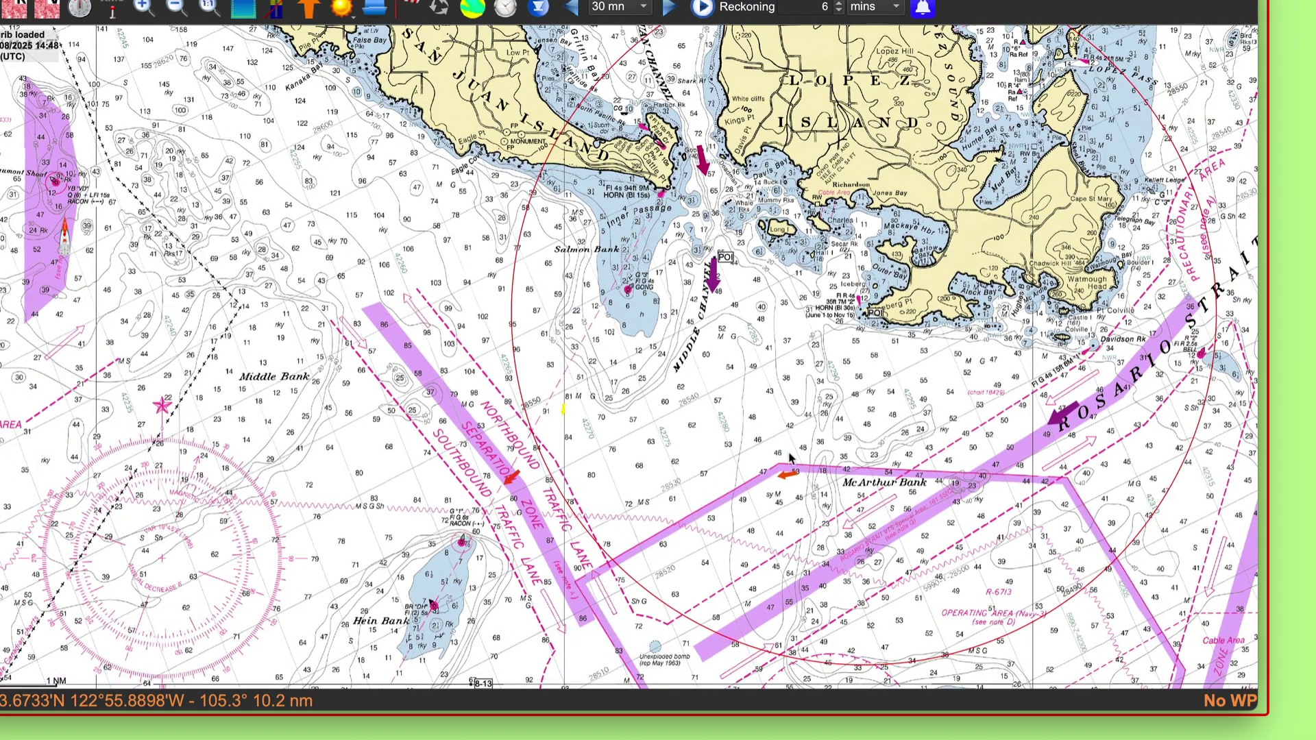
{"action": "left_click_drag", "start_coordinate": [789, 458], "coordinate": [783, 371]}
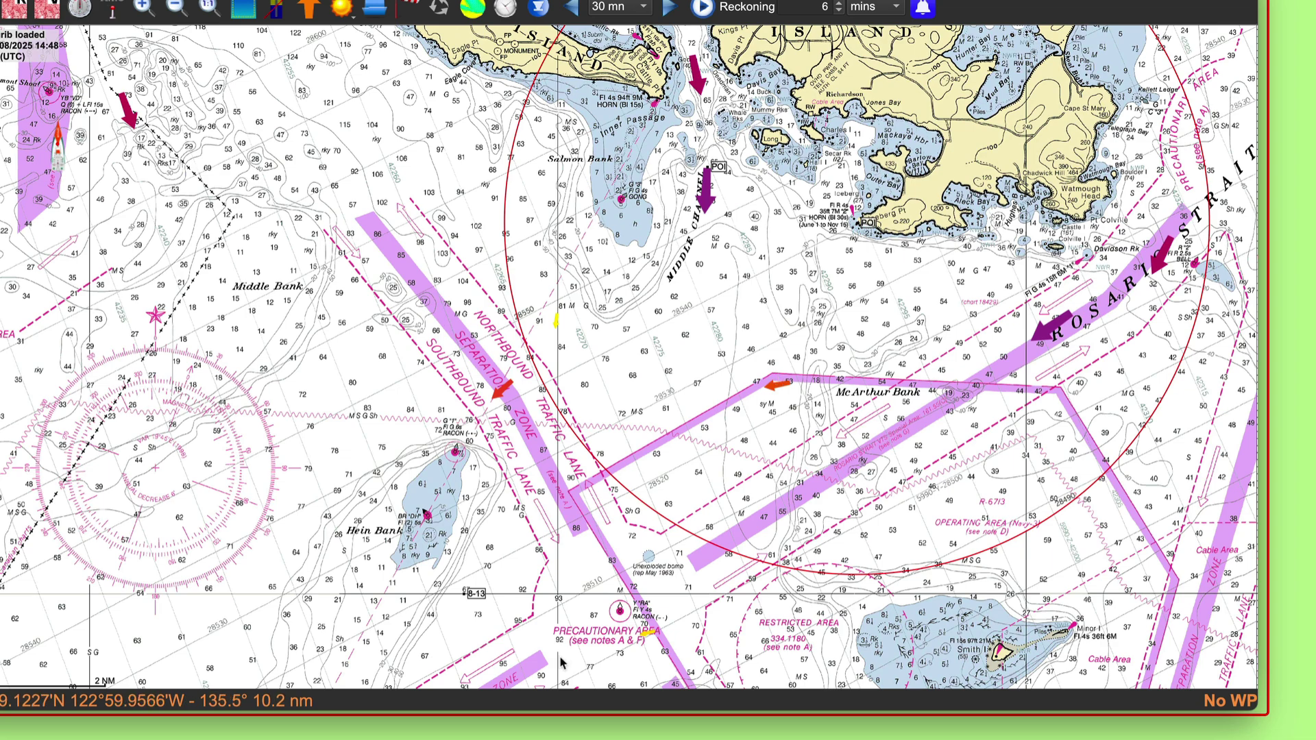
Find mark 8-13 in the marks list, centre the chart on it, and enlarge the area around it
{"action": "left_click_drag", "start_coordinate": [566, 615], "coordinate": [633, 439]}
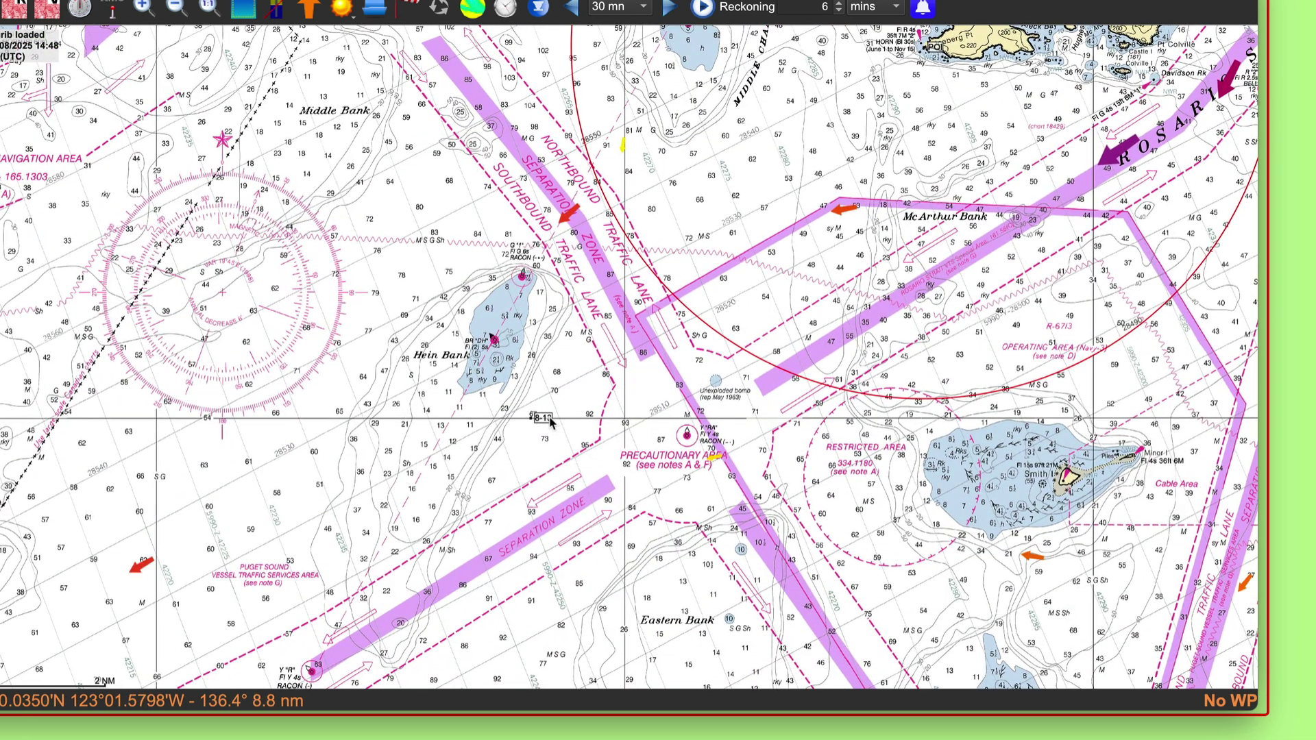
{"action": "left_click_drag", "start_coordinate": [840, 334], "coordinate": [729, 375]}
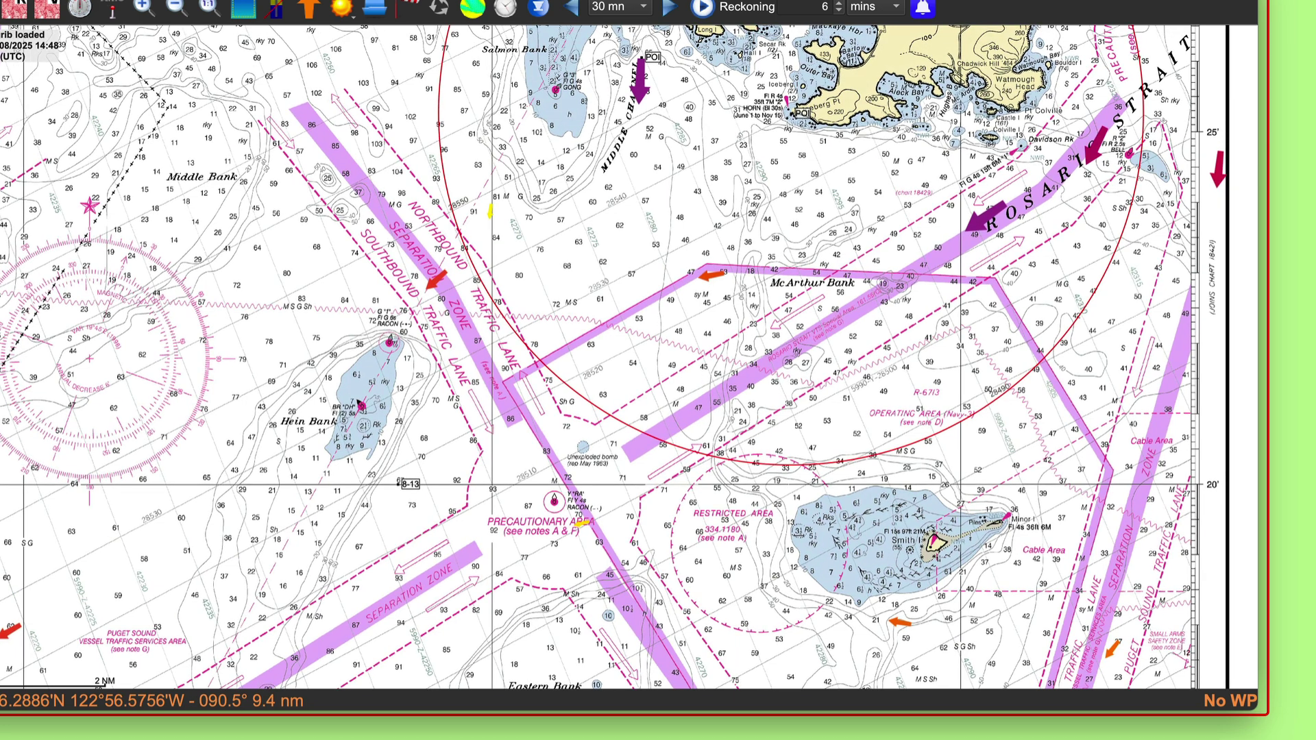
{"action": "left_click", "coordinate": [418, 0]}
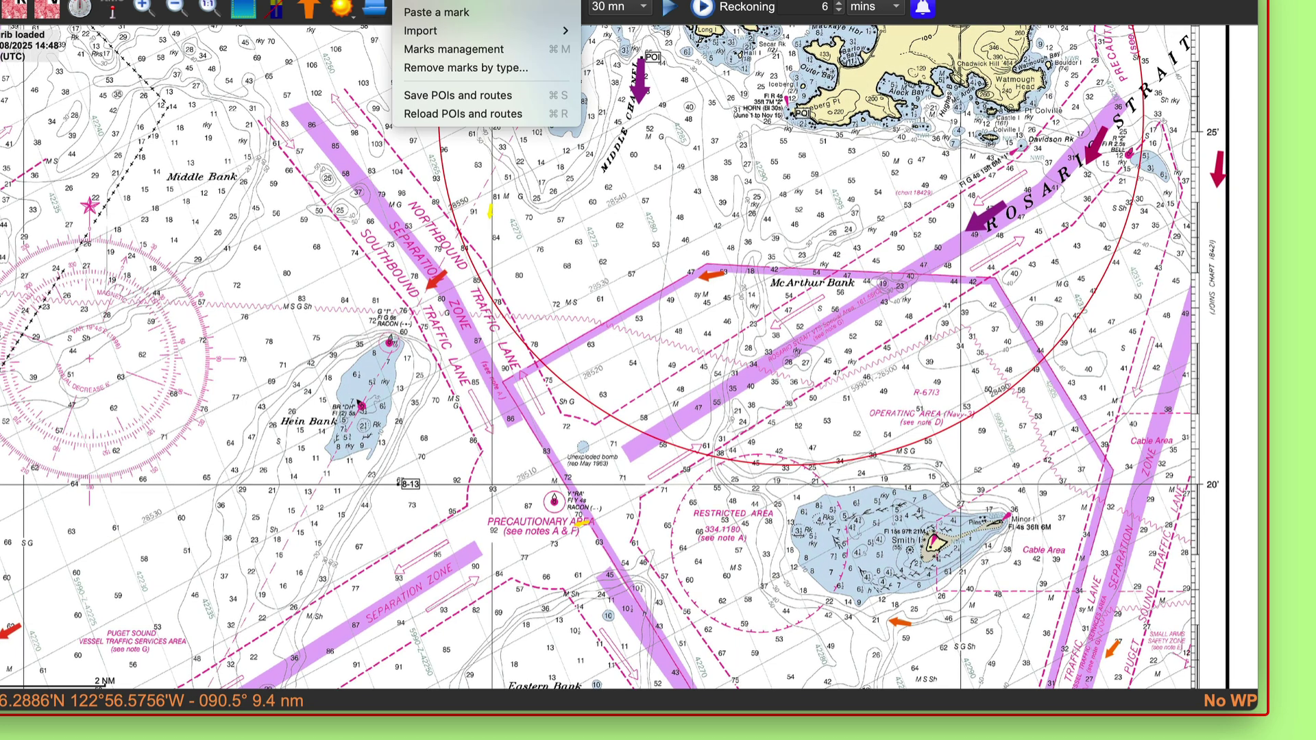
{"action": "left_click", "coordinate": [446, 55]}
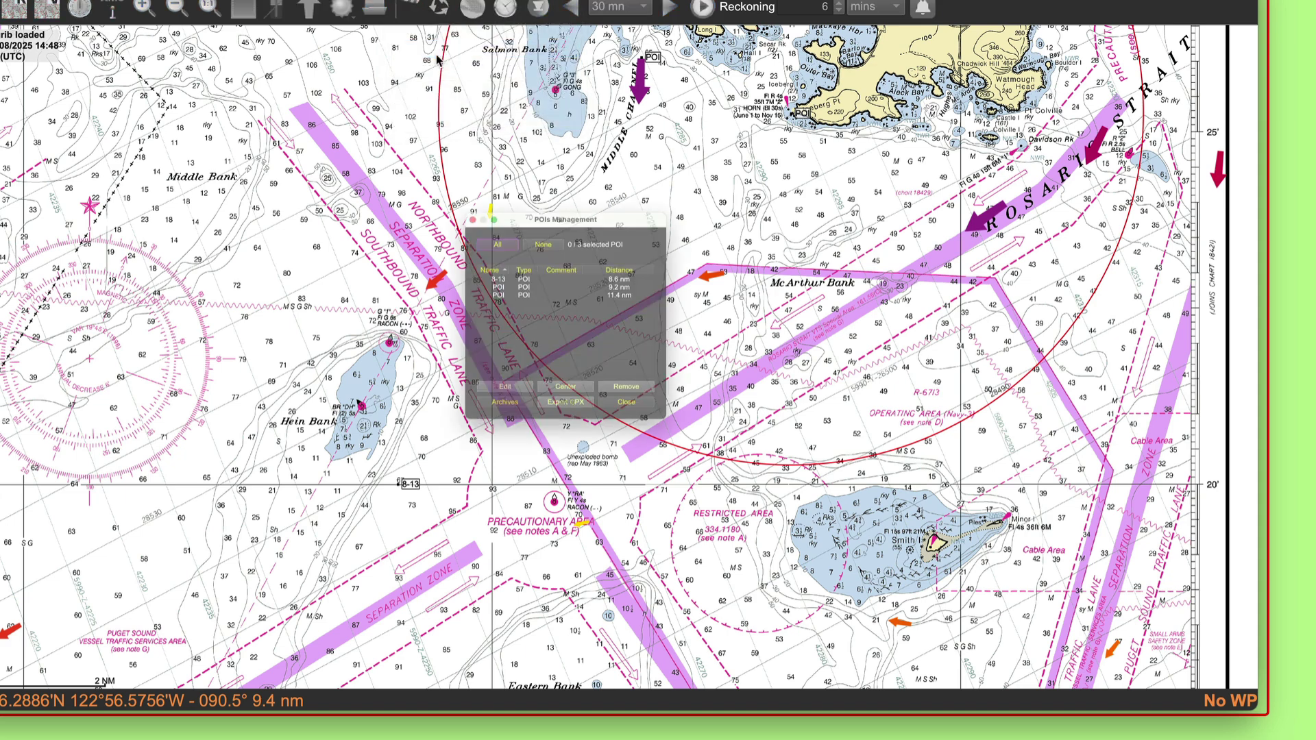
{"action": "left_click", "coordinate": [468, 263]}
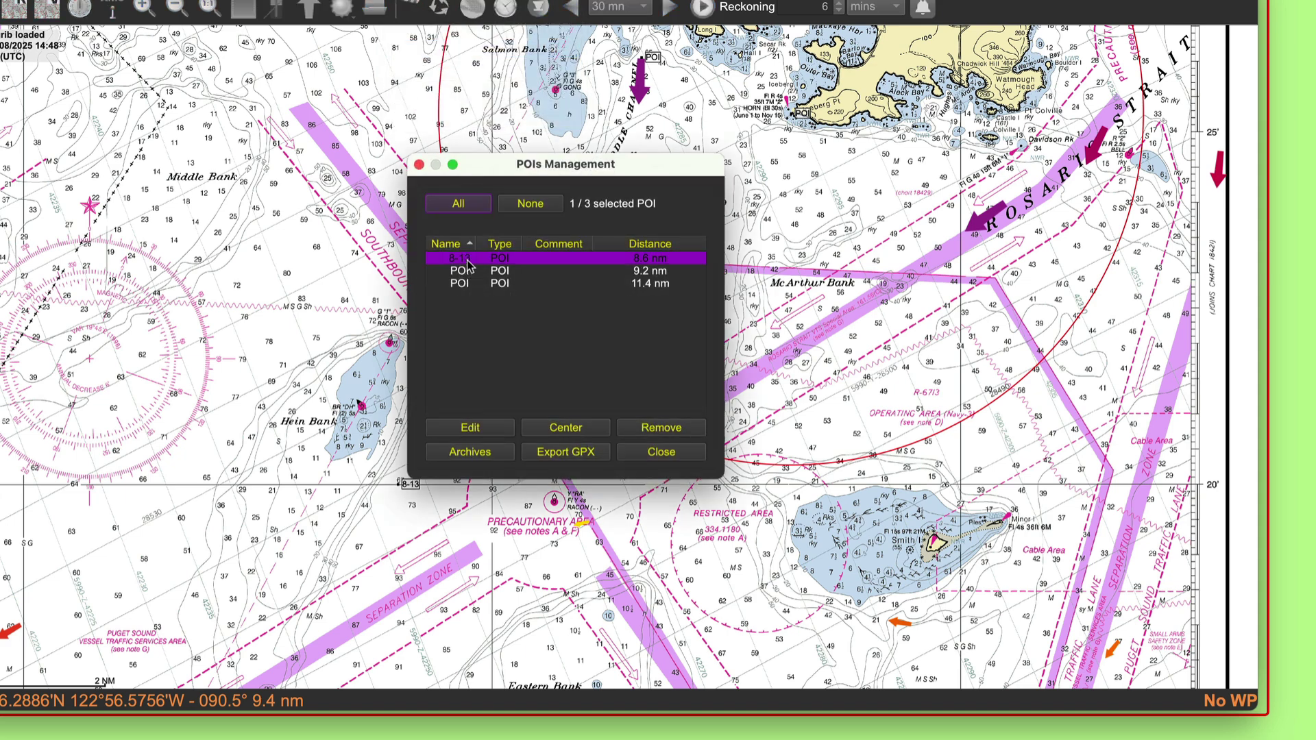
{"action": "left_click", "coordinate": [567, 429]}
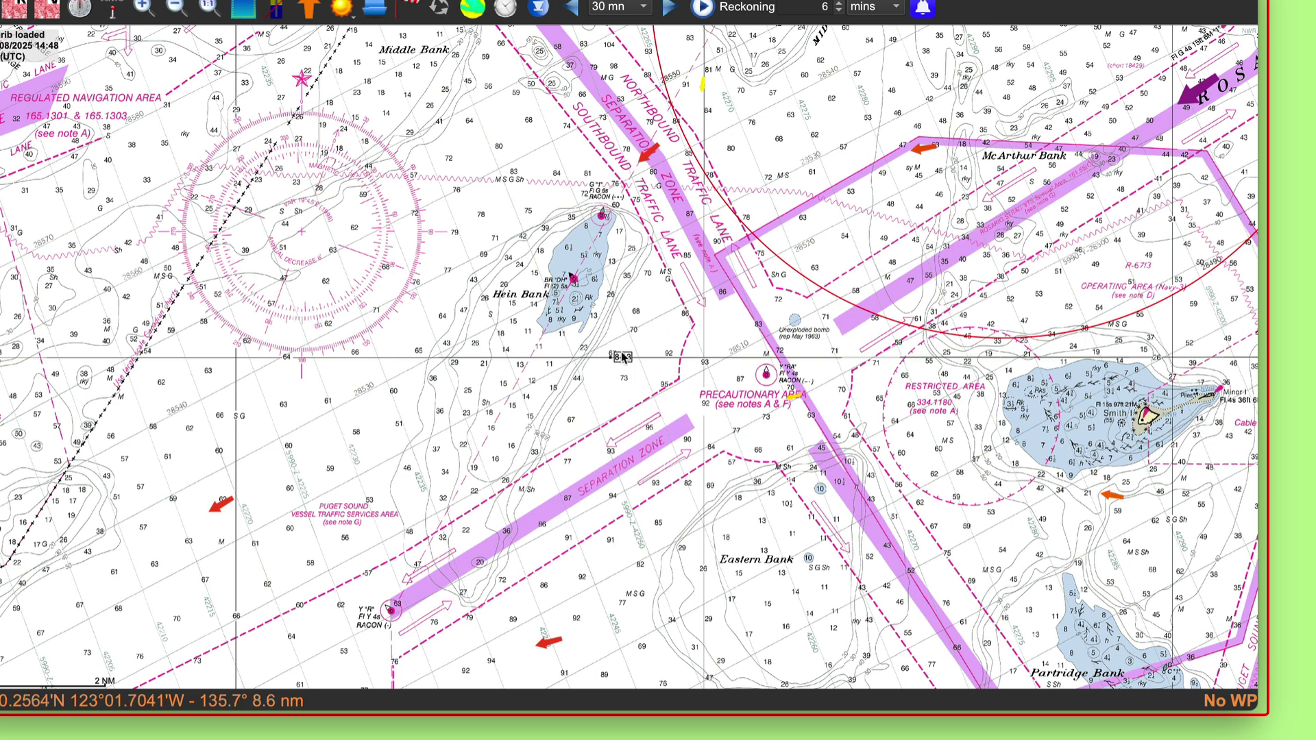
{"action": "scroll", "coordinate": [610, 364], "scroll_direction": "up", "scroll_amount": 2}
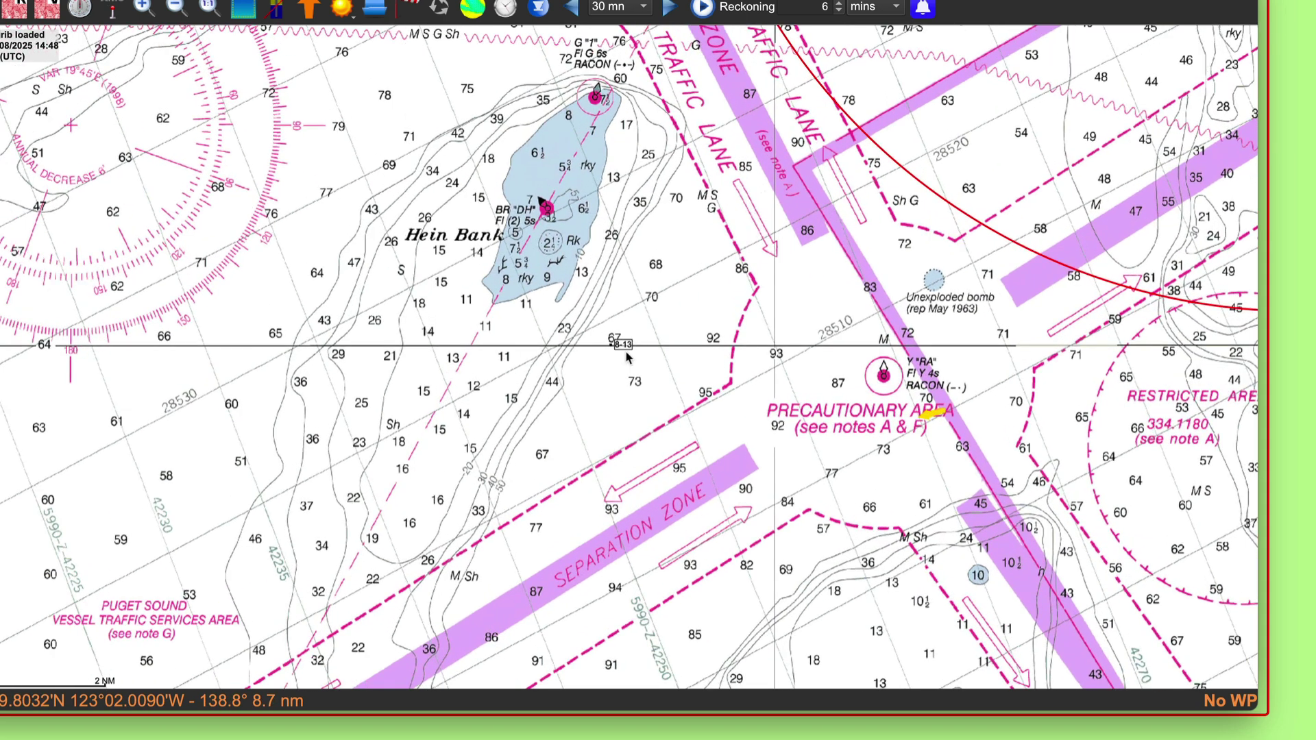
Identify the current station at the small yellow arrow in the Precautionary Area, just southeast of the Y "RA" buoy
{"action": "key", "text": "super+Tab"}
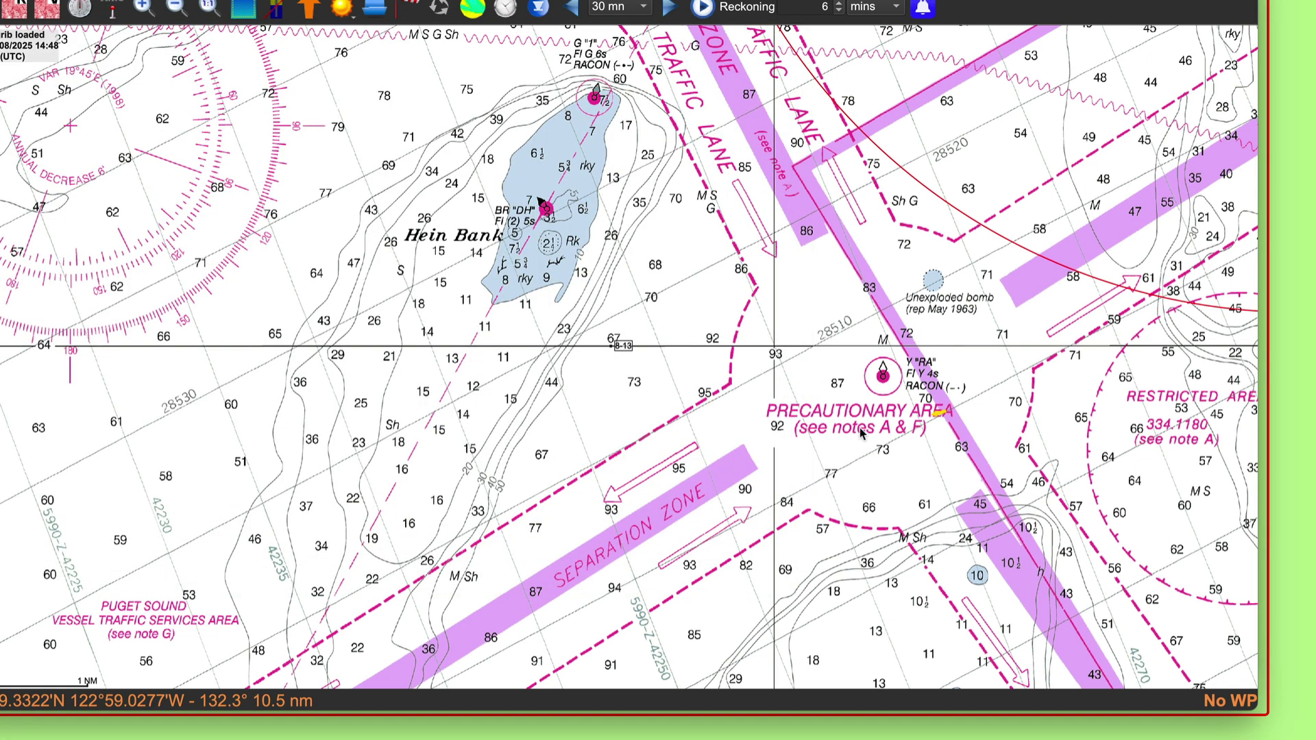
{"action": "left_click", "coordinate": [853, 434]}
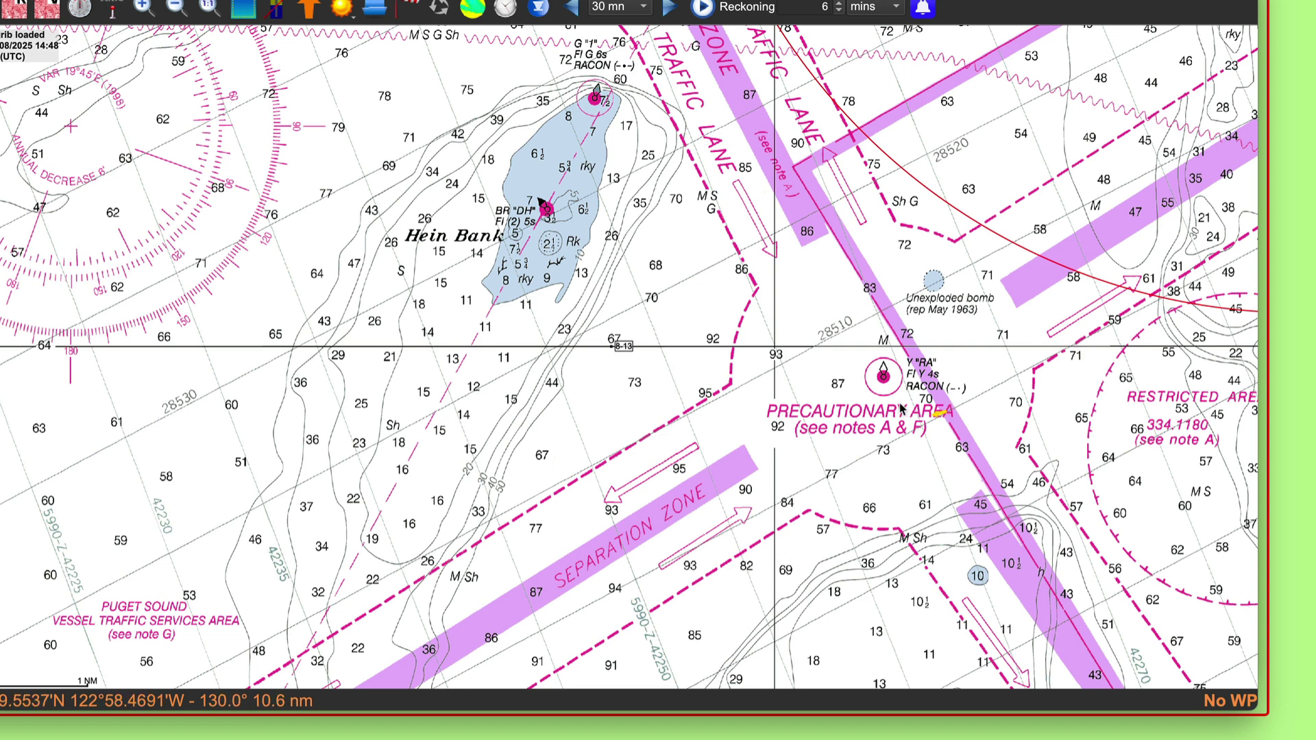
{"action": "scroll", "coordinate": [931, 428], "scroll_direction": "up", "scroll_amount": 3}
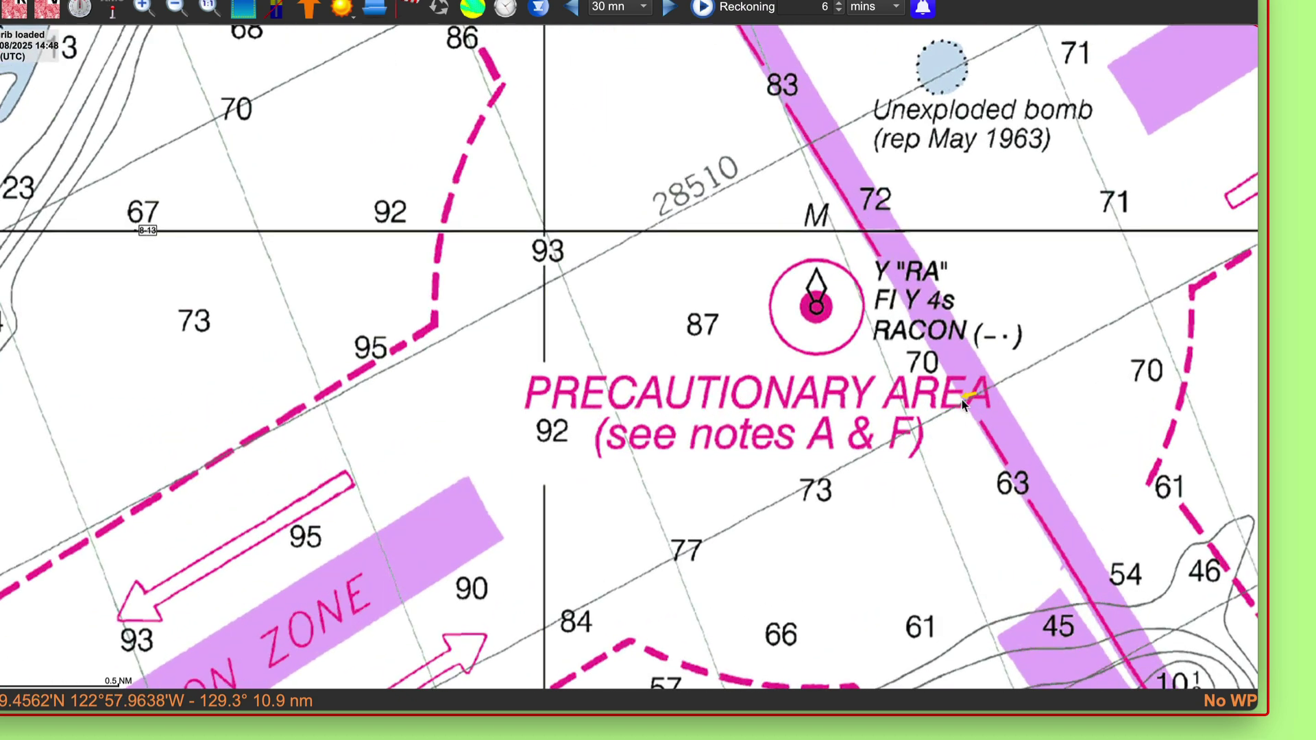
{"action": "mouse_move", "coordinate": [970, 395]}
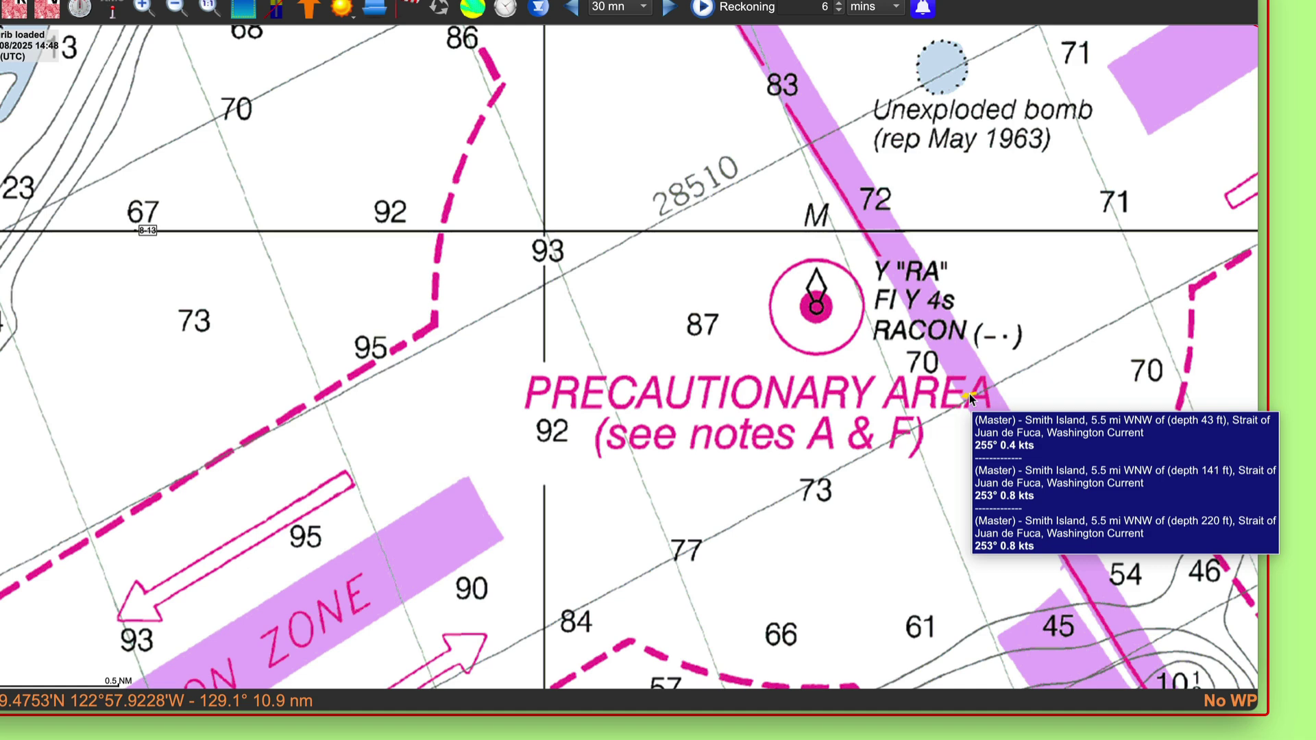
{"action": "scroll", "coordinate": [555, 428], "scroll_direction": "down", "scroll_amount": 2}
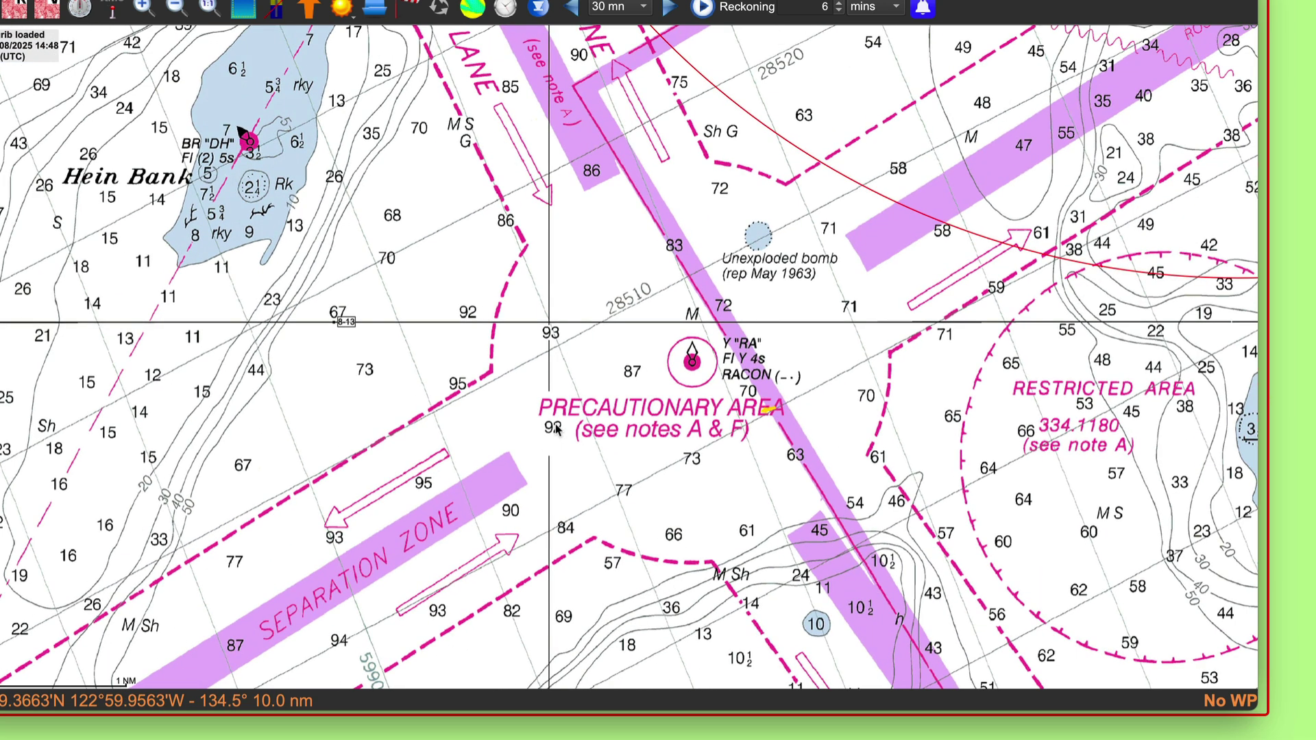
Move the chart window to uncover its toolbar, and read exercise 8-14 in the workbook image
{"action": "left_click_drag", "start_coordinate": [323, 2], "coordinate": [380, 39]}
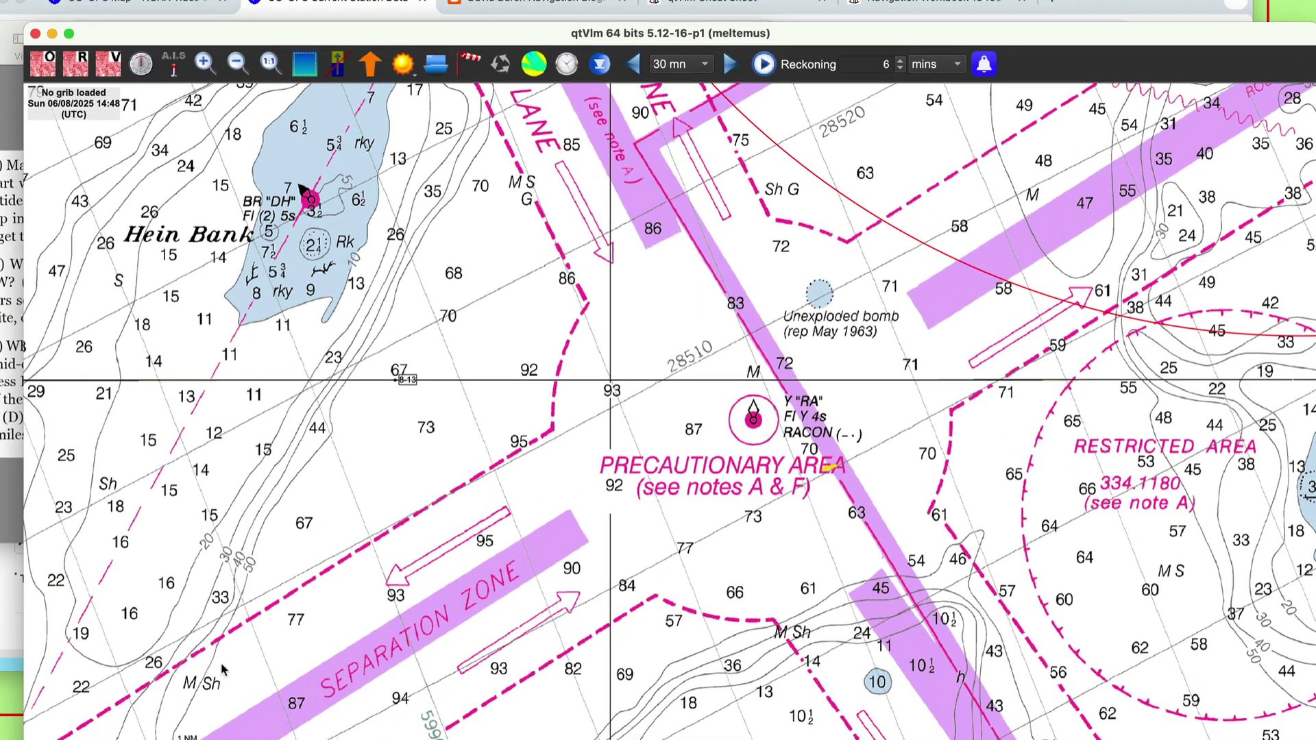
{"action": "scroll", "coordinate": [379, 386], "scroll_direction": "down", "scroll_amount": 3}
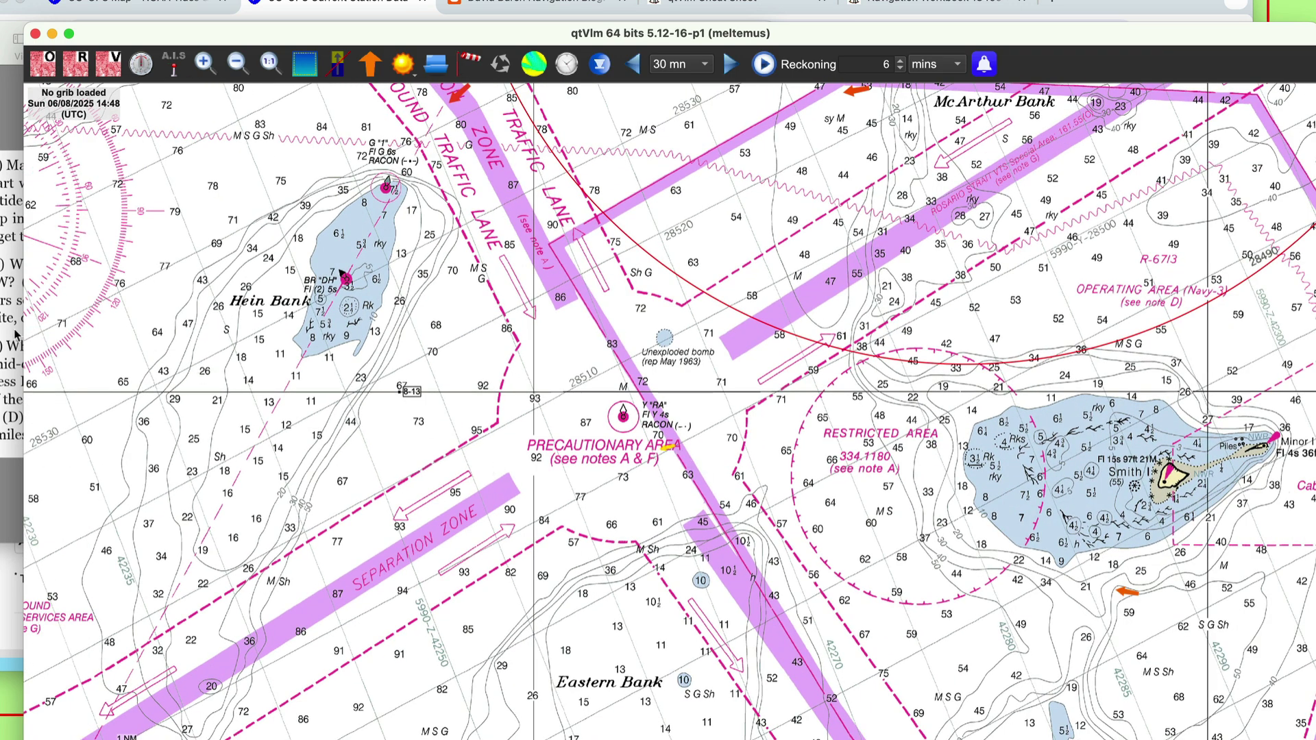
{"action": "left_click", "coordinate": [2, 336]}
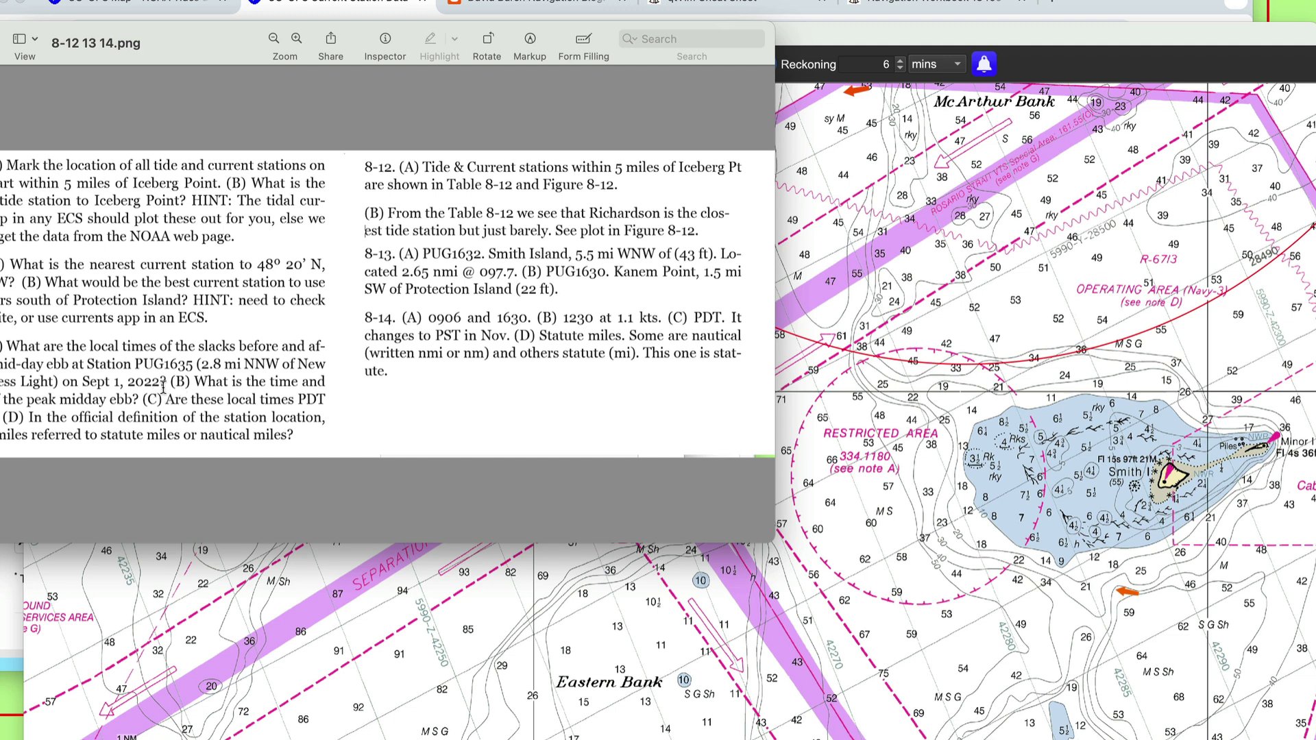
{"action": "left_click", "coordinate": [307, 612]}
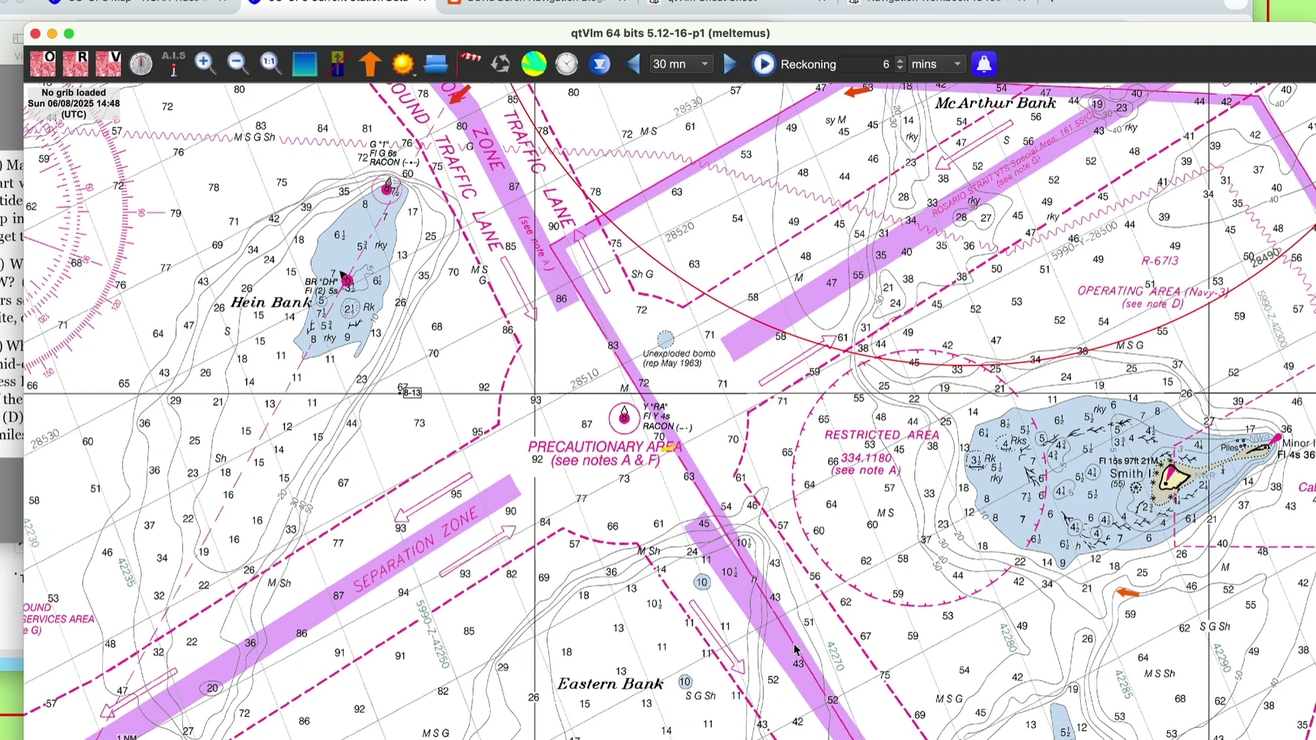
Locate New Dungeness Light and the current arrow north-northwest of it on the chart, rechecking the station description in exercise 8-14
{"action": "scroll", "coordinate": [774, 521], "scroll_direction": "down", "scroll_amount": 10}
{"action": "scroll", "coordinate": [767, 403], "scroll_direction": "down", "scroll_amount": 2}
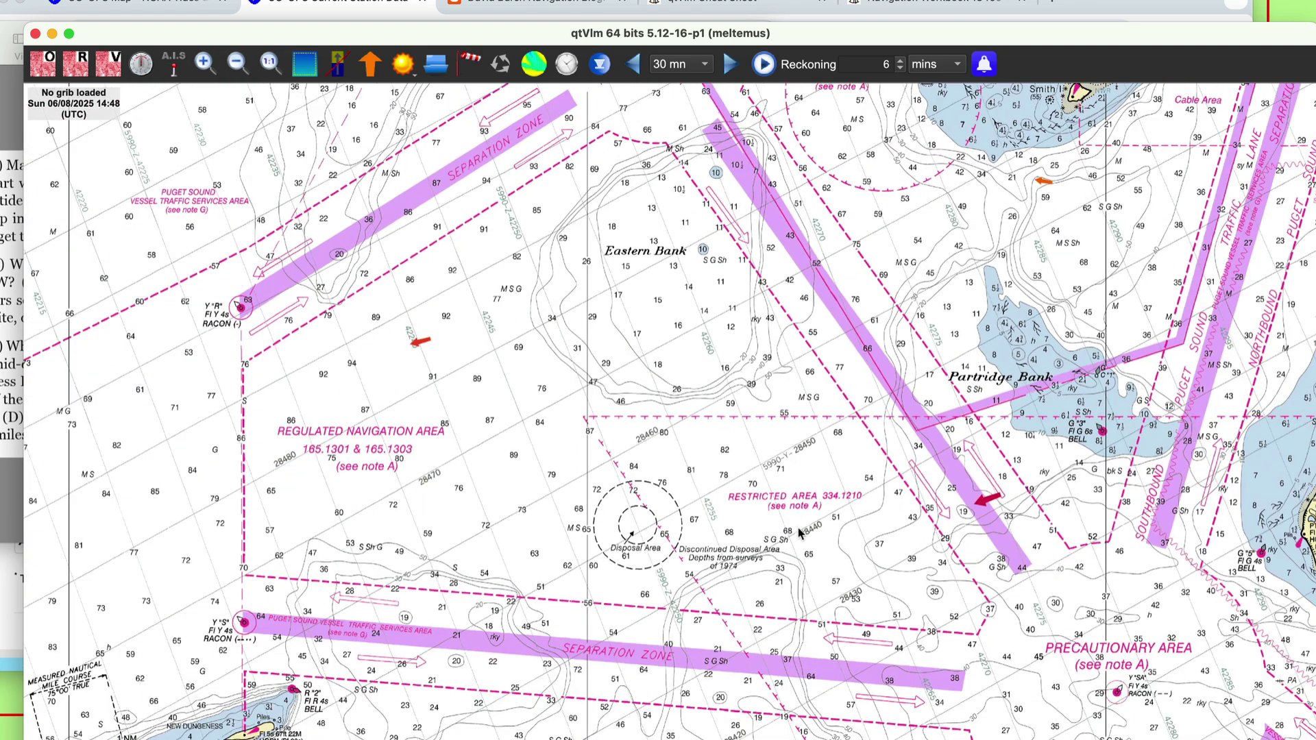
{"action": "left_click_drag", "start_coordinate": [799, 514], "coordinate": [781, 208]}
{"action": "left_click_drag", "start_coordinate": [687, 469], "coordinate": [1063, 529]}
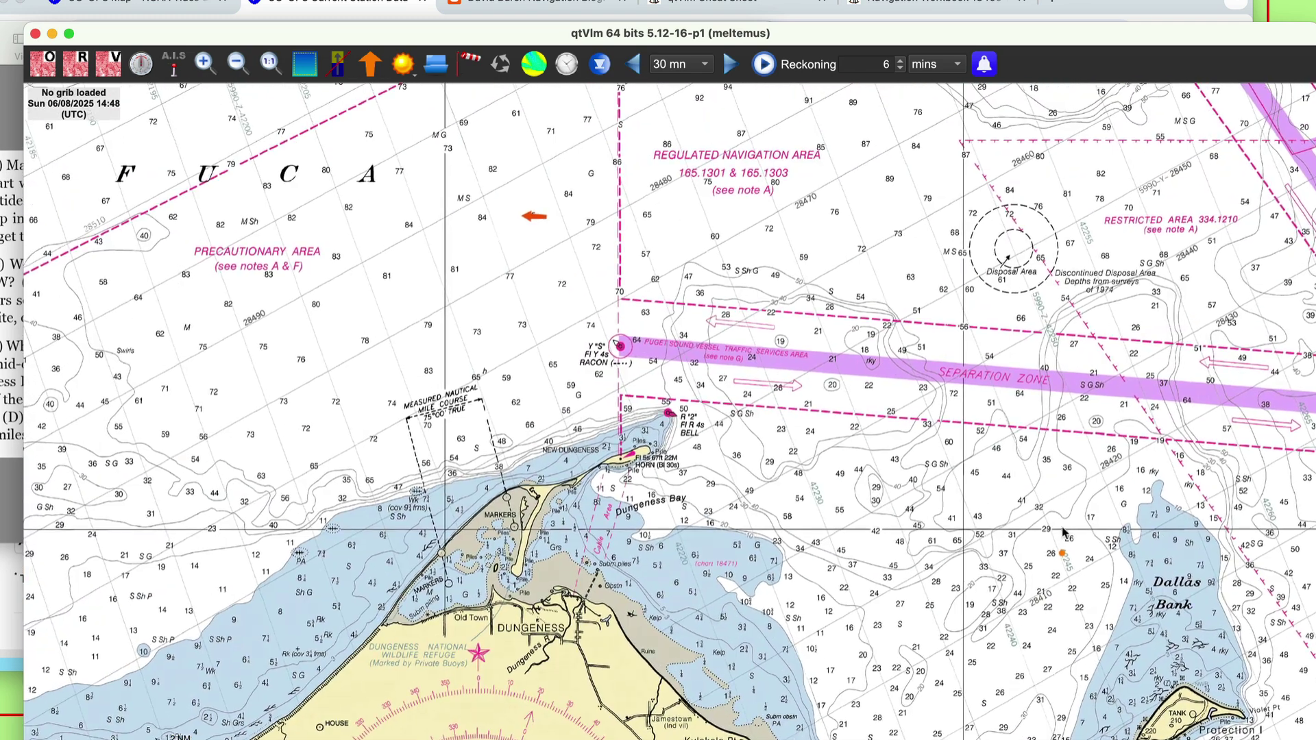
{"action": "left_click_drag", "start_coordinate": [823, 449], "coordinate": [1109, 488]}
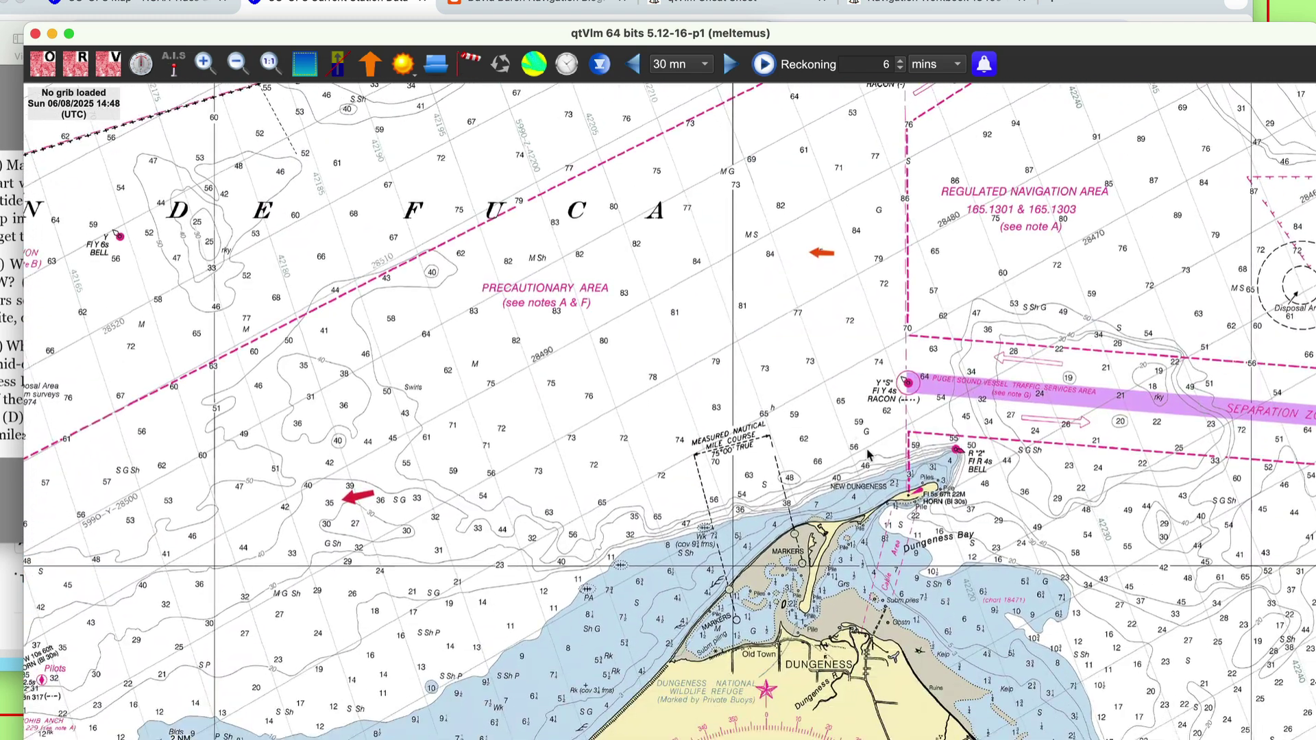
{"action": "left_click", "coordinate": [20, 372]}
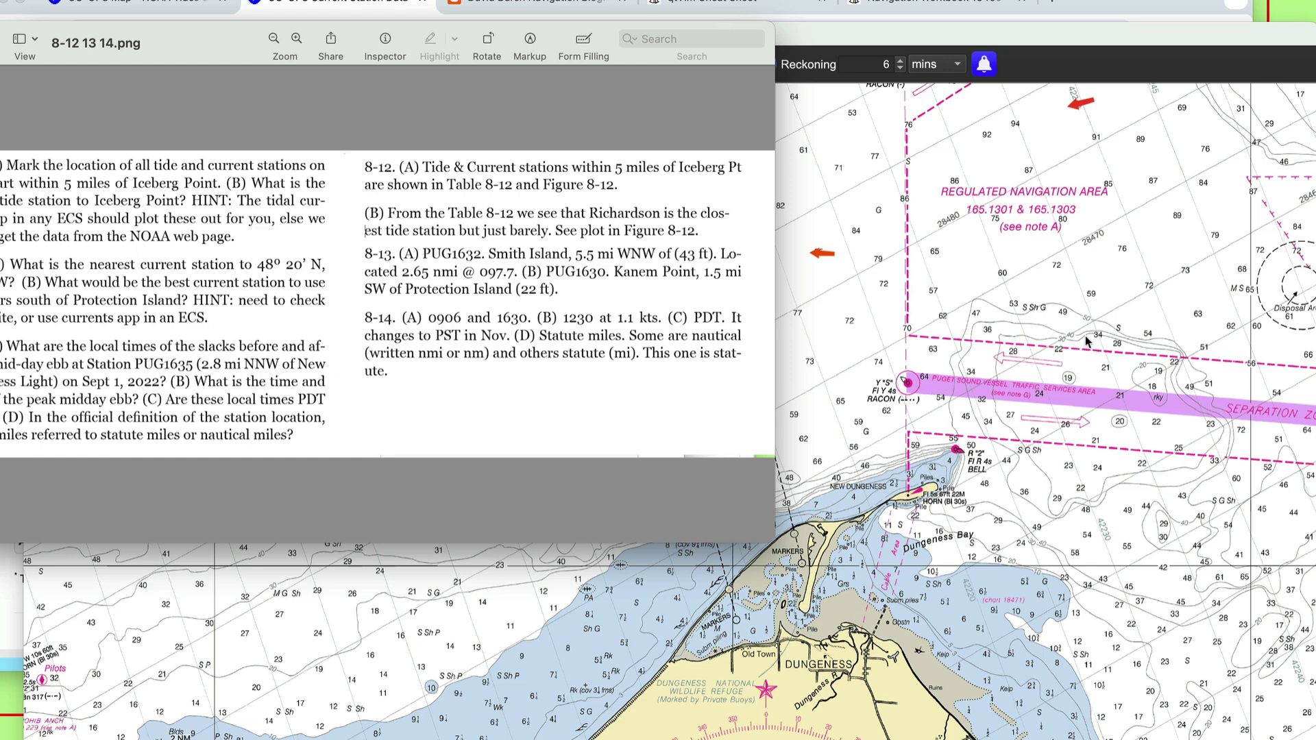
{"action": "left_click", "coordinate": [1082, 313]}
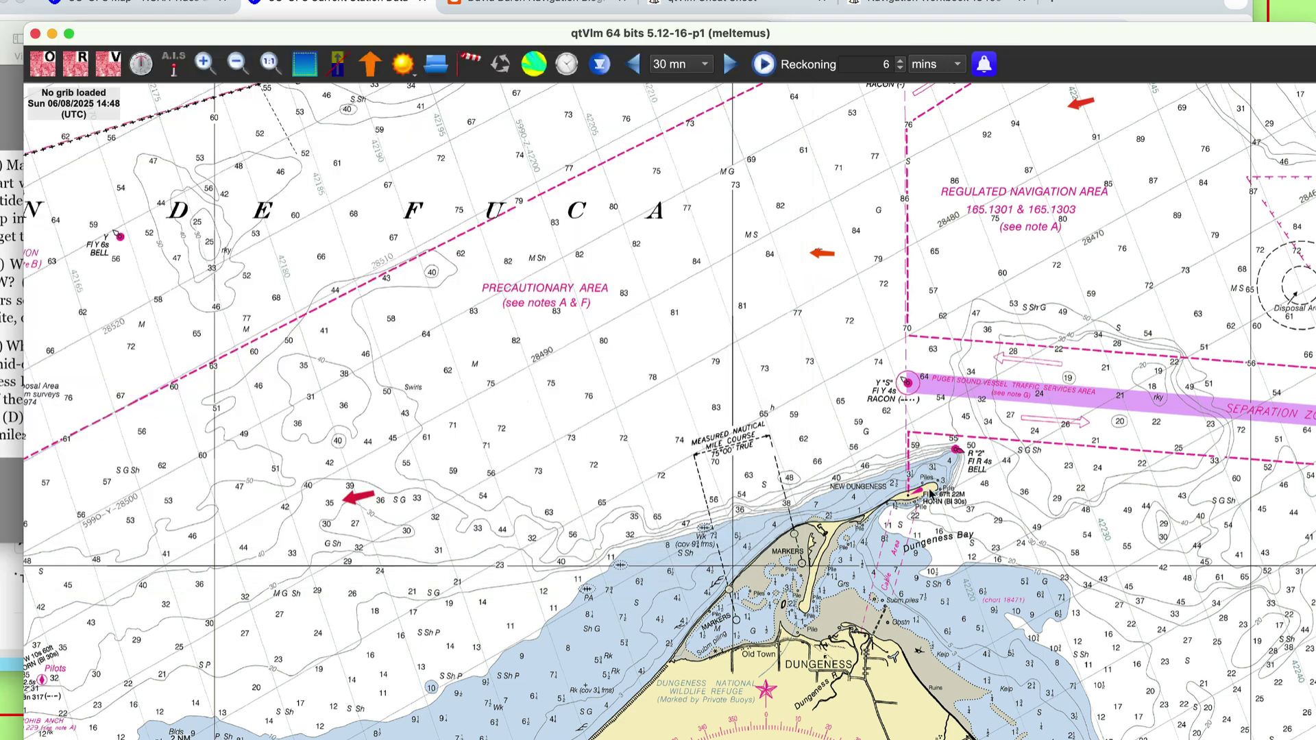
Measure the bearing and distance from New Dungeness Light to the orange current arrow north-northwest of it
{"action": "right_click", "coordinate": [908, 500]}
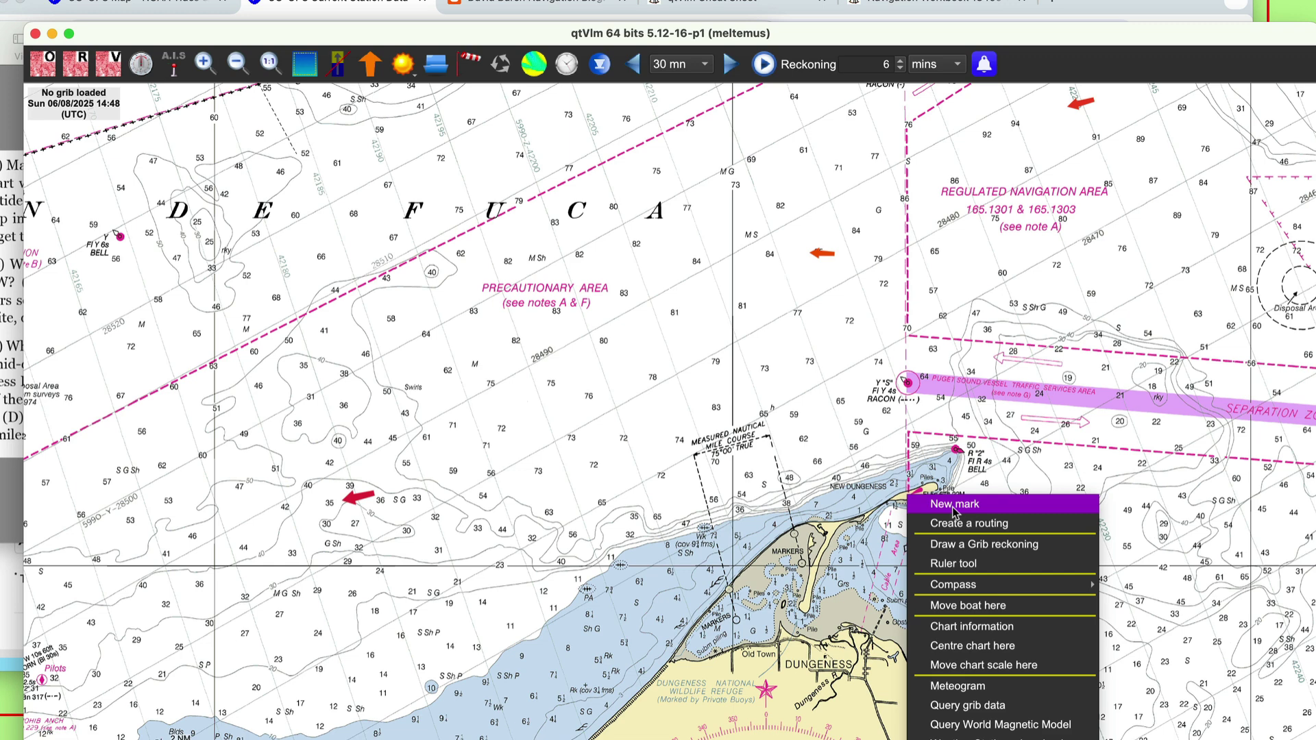
{"action": "left_click", "coordinate": [953, 564]}
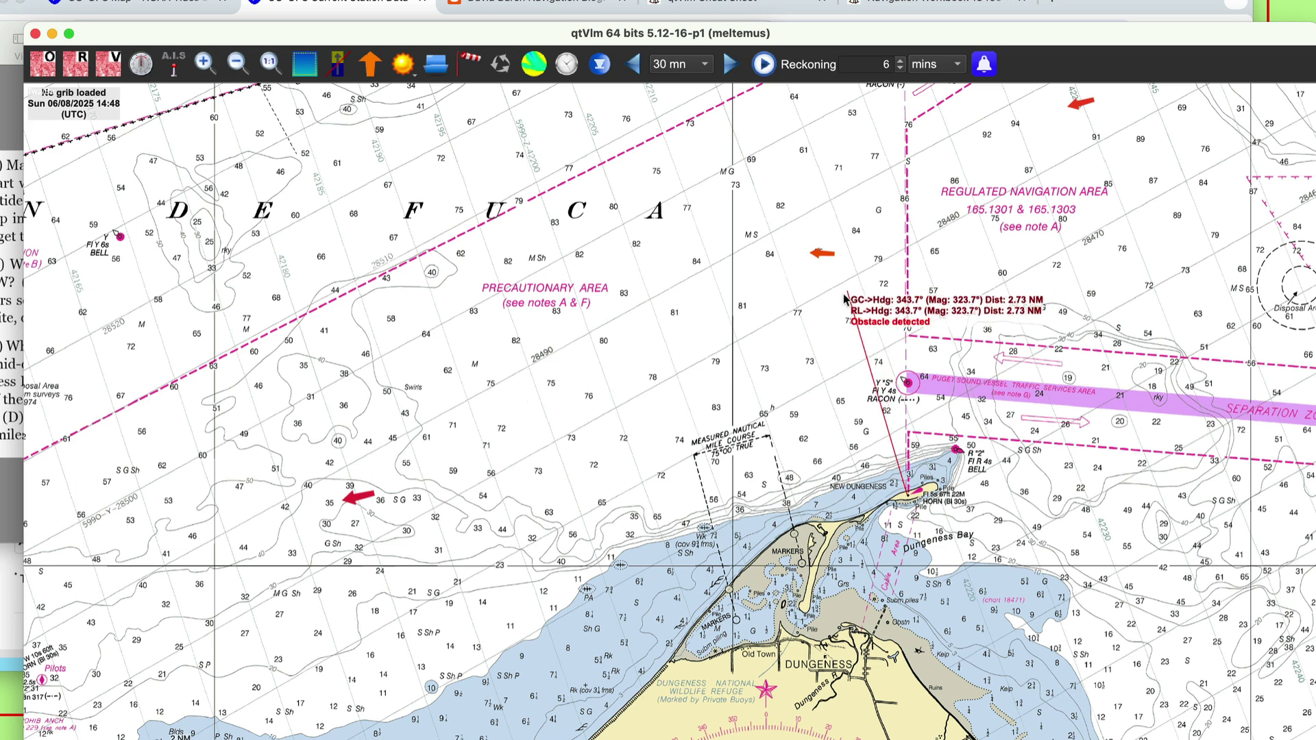
{"action": "left_click", "coordinate": [824, 258]}
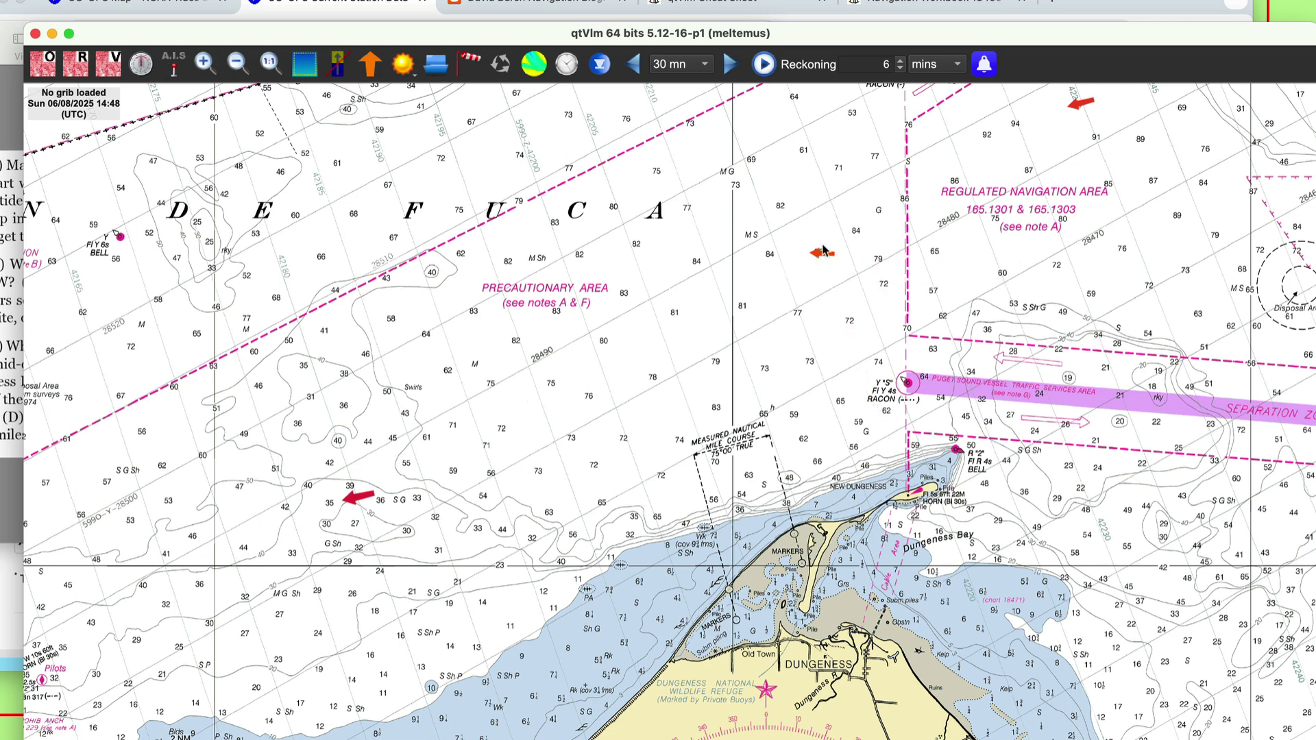
Open the current graph for the station NNW of New Dungeness Light, then reposition and enlarge its window
{"action": "right_click", "coordinate": [820, 257]}
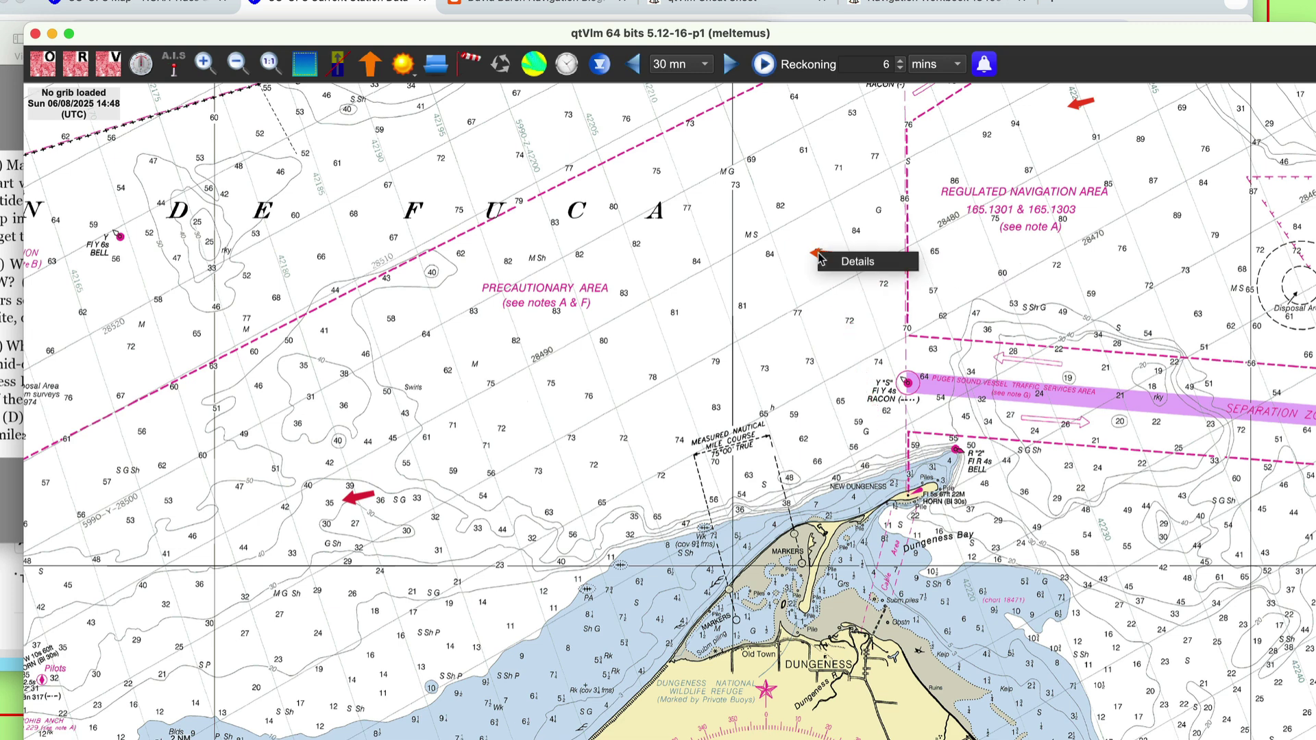
{"action": "left_click", "coordinate": [856, 267]}
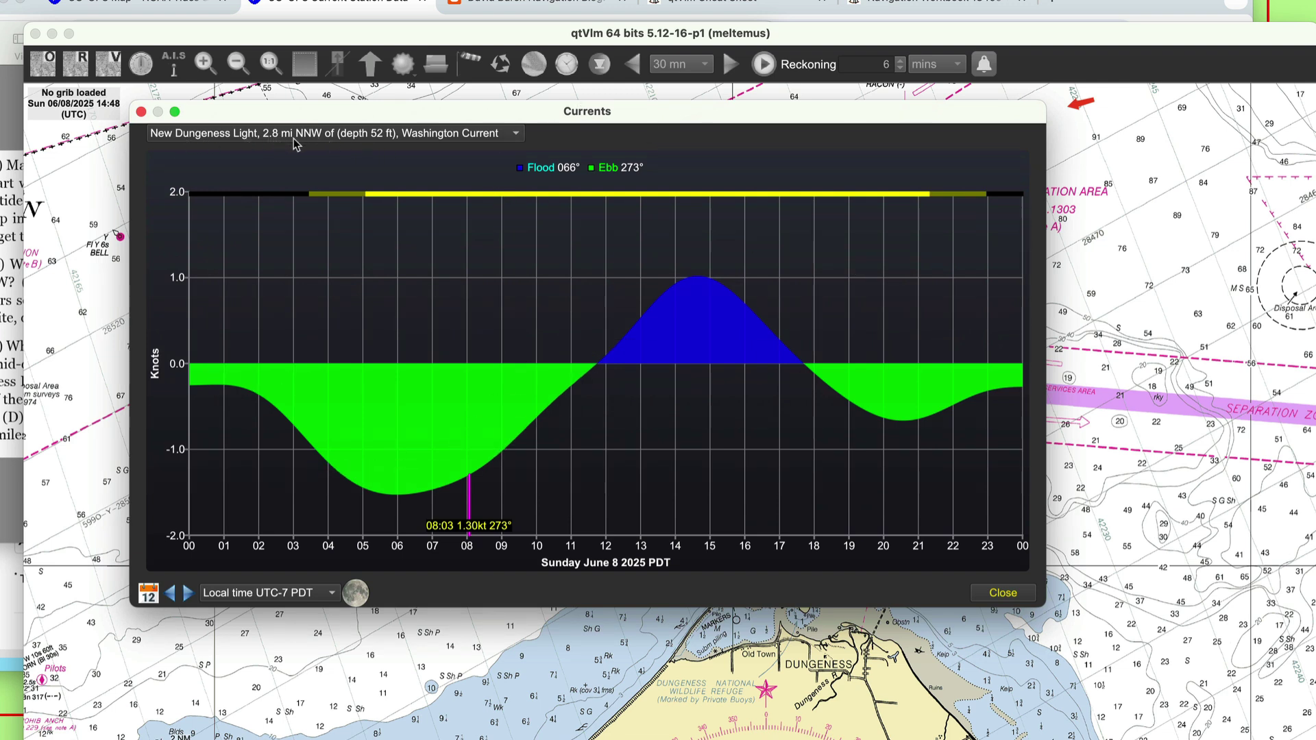
{"action": "left_click_drag", "start_coordinate": [359, 108], "coordinate": [463, 96]}
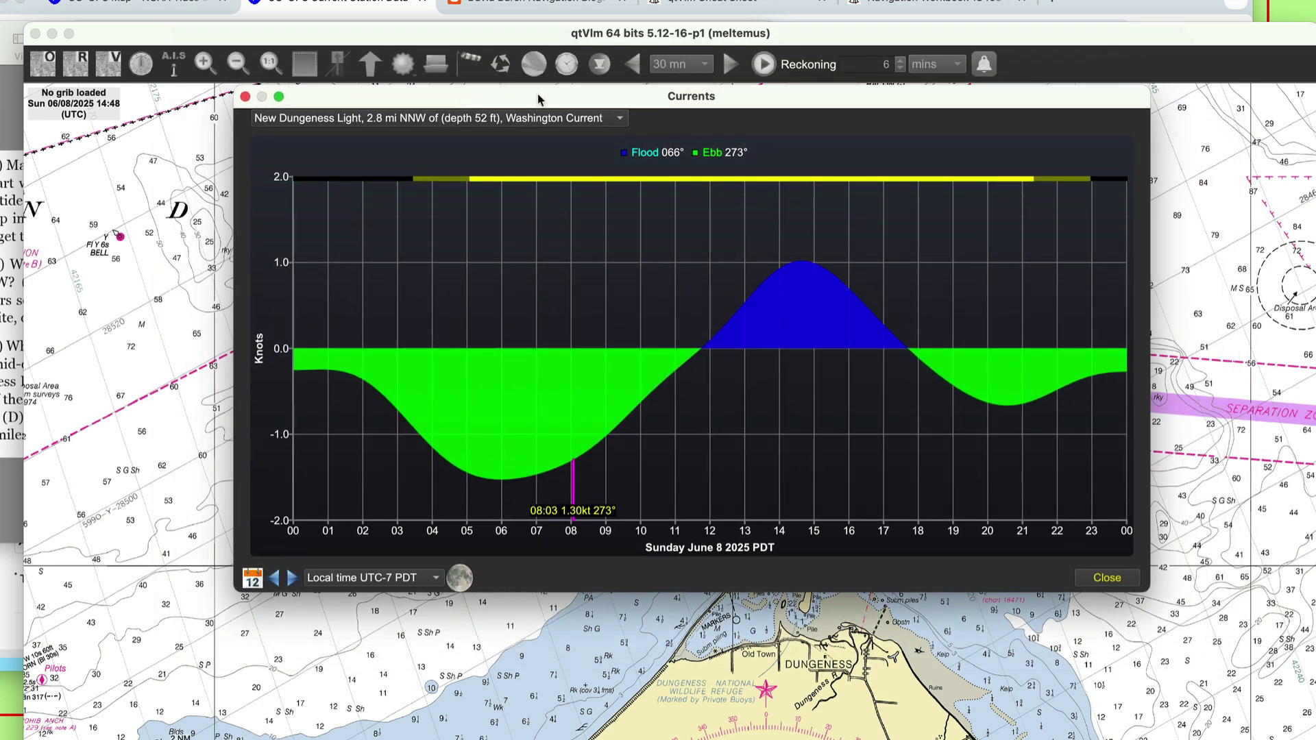
{"action": "left_click_drag", "start_coordinate": [538, 97], "coordinate": [508, 128]}
{"action": "left_click_drag", "start_coordinate": [1119, 622], "coordinate": [1138, 648]}
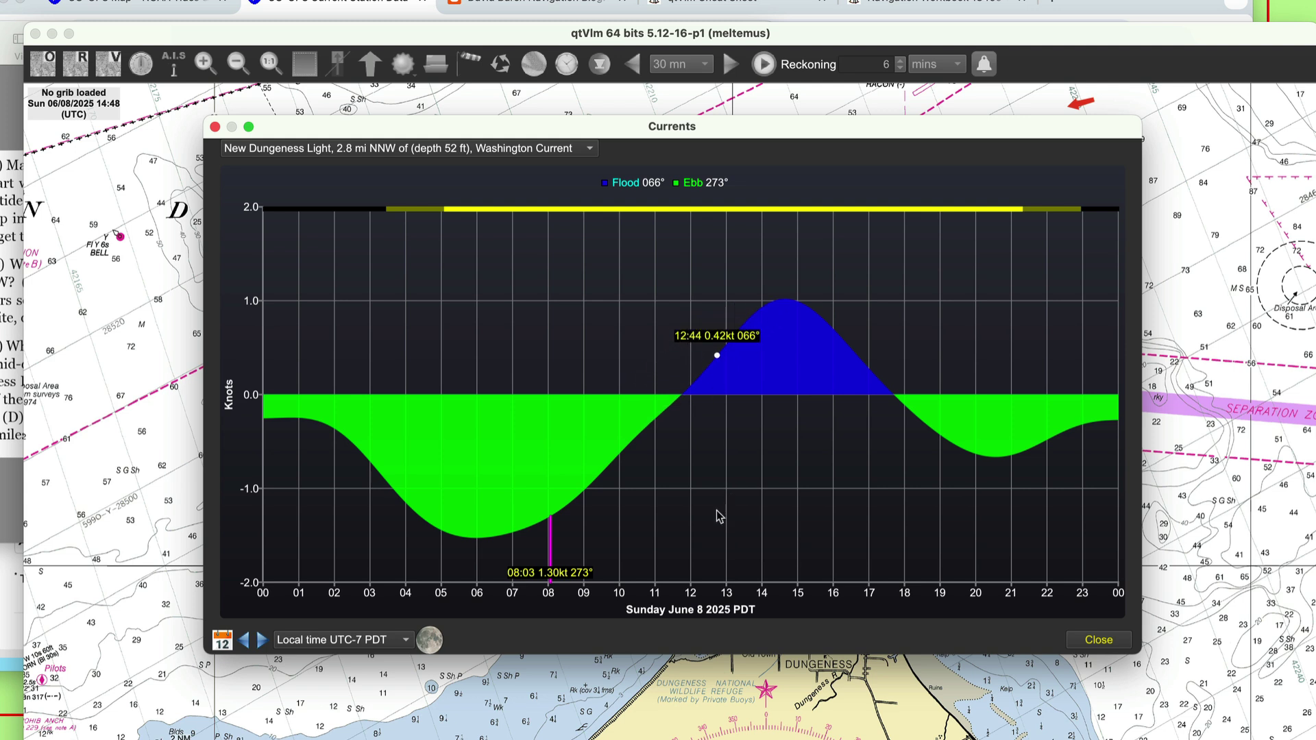
{"action": "left_click_drag", "start_coordinate": [709, 123], "coordinate": [702, 107]}
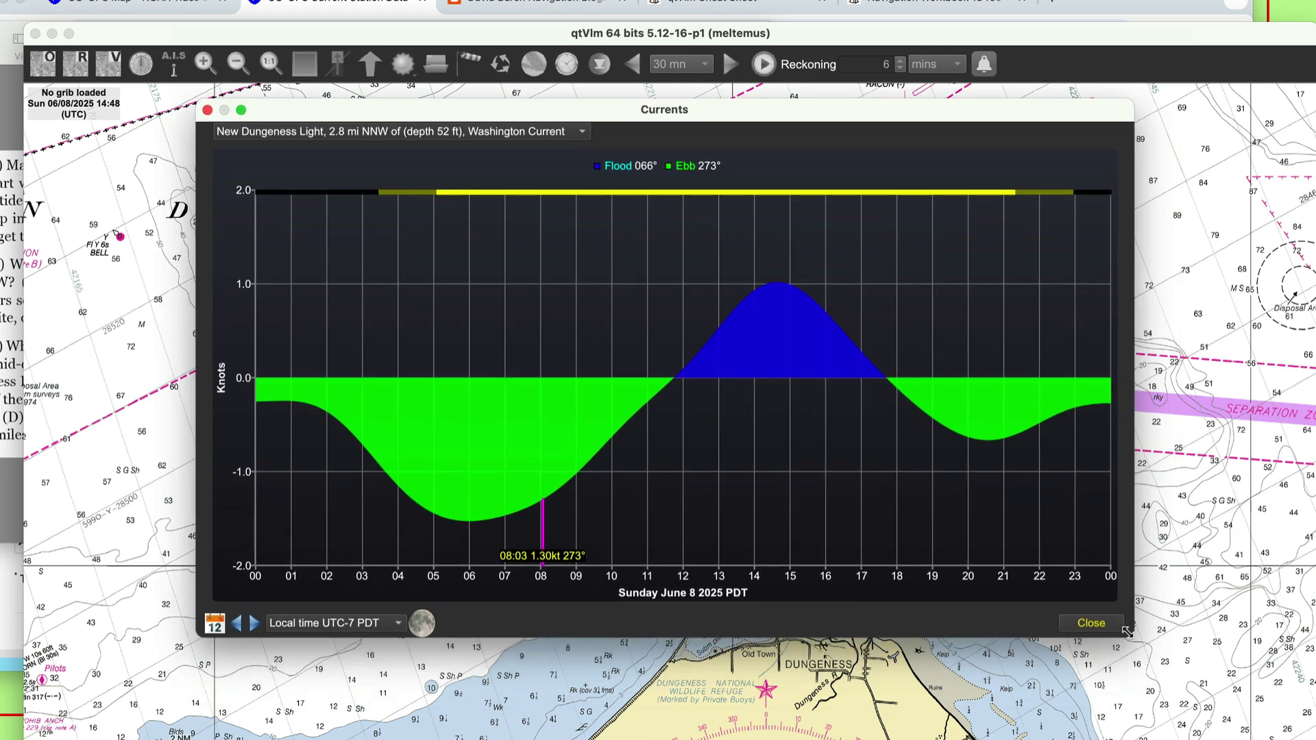
{"action": "left_click_drag", "start_coordinate": [1128, 632], "coordinate": [1140, 664]}
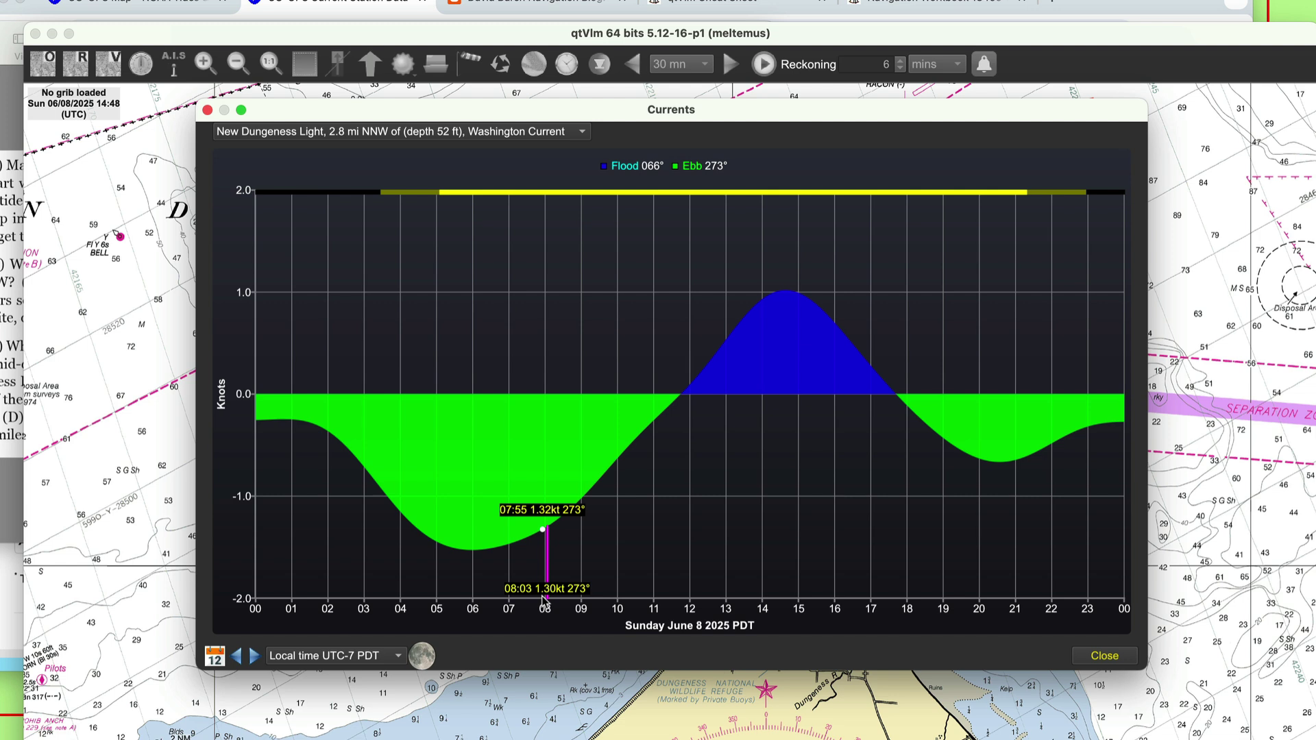
Show the current graph in UTC, return it to Local time UTC-7 PDT, and check the available time zone options
{"action": "left_click", "coordinate": [397, 657]}
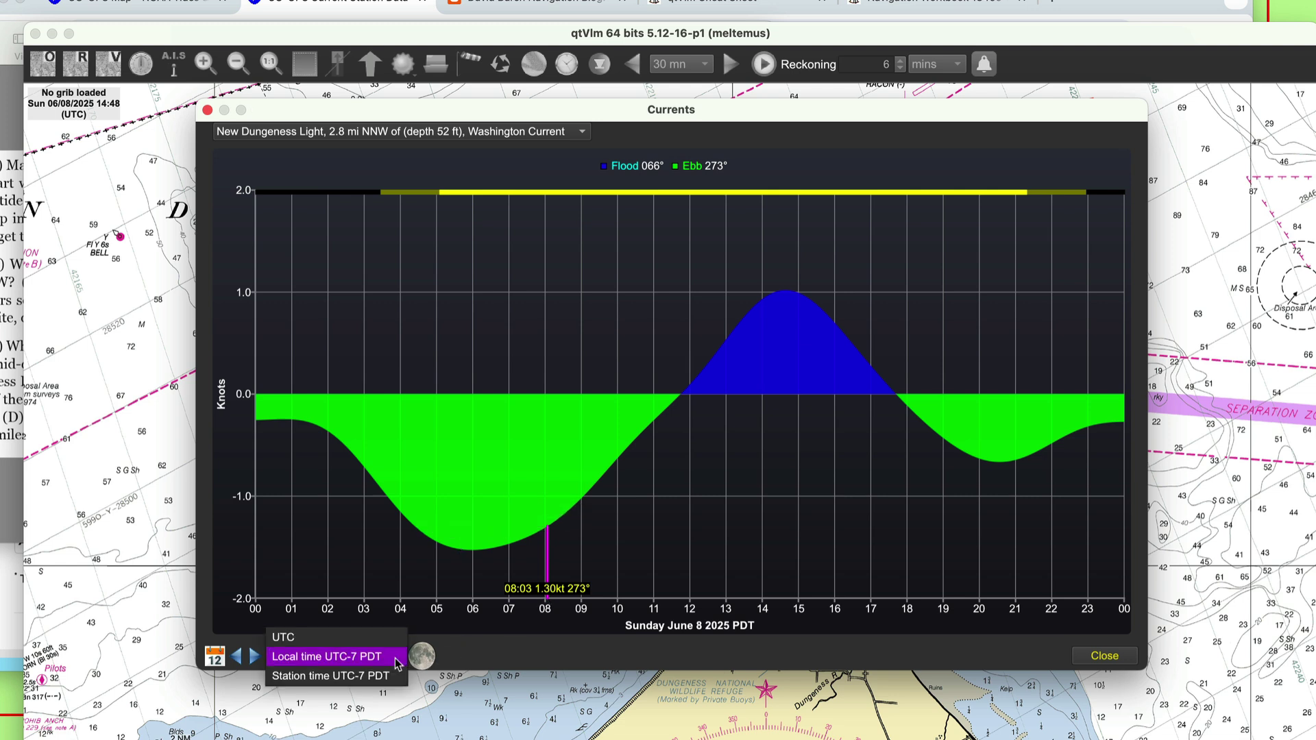
{"action": "left_click", "coordinate": [392, 637]}
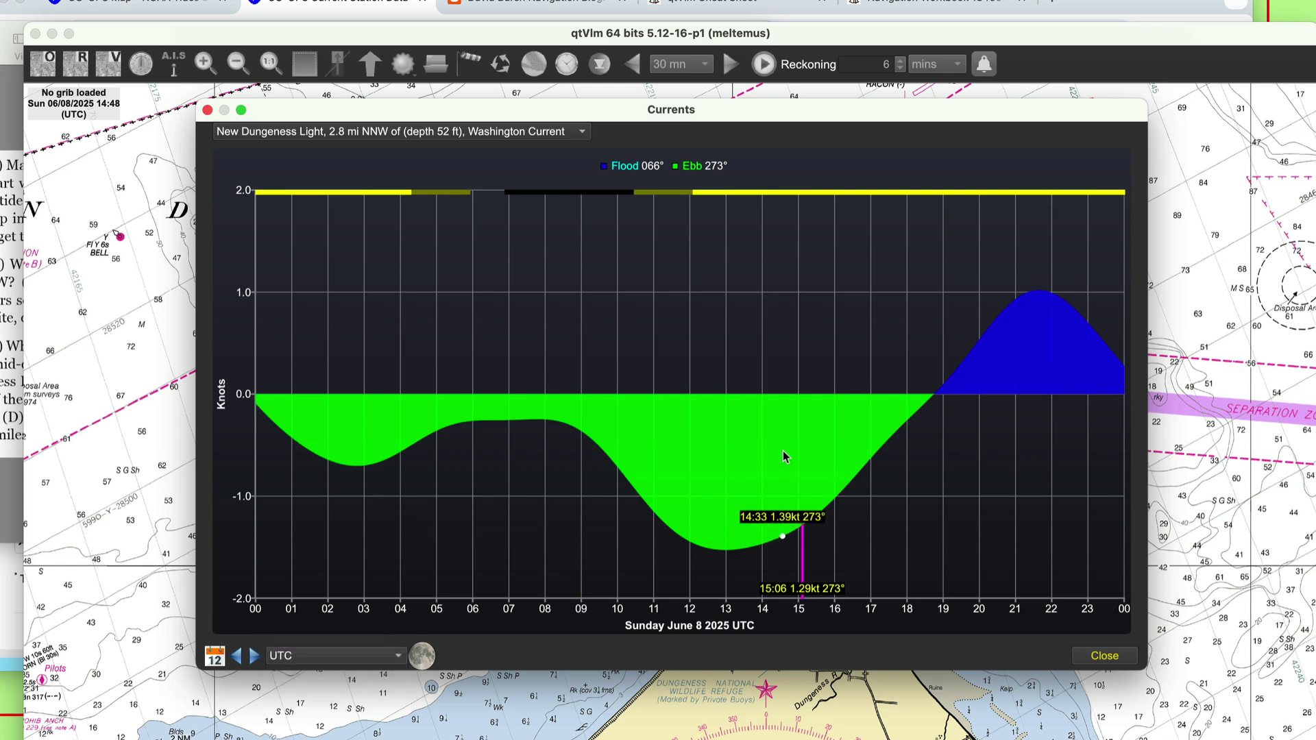
{"action": "left_click", "coordinate": [311, 658]}
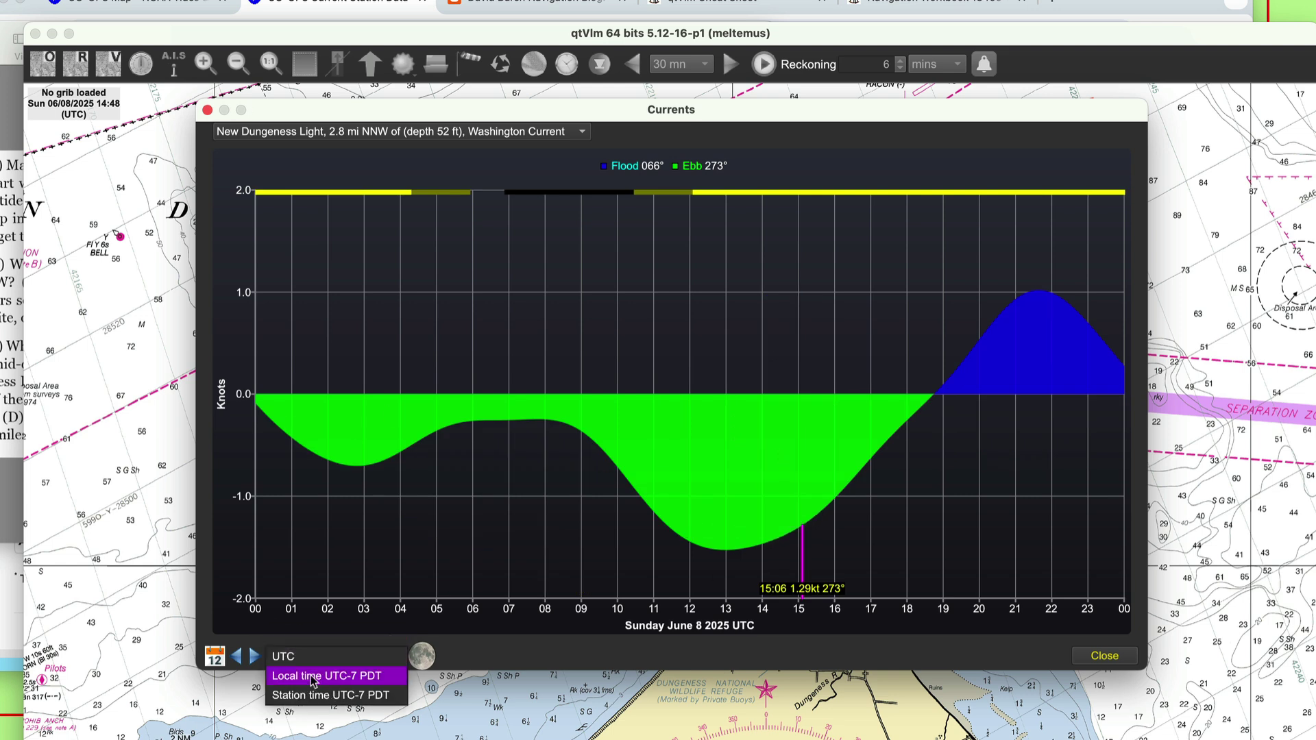
{"action": "left_click", "coordinate": [311, 681]}
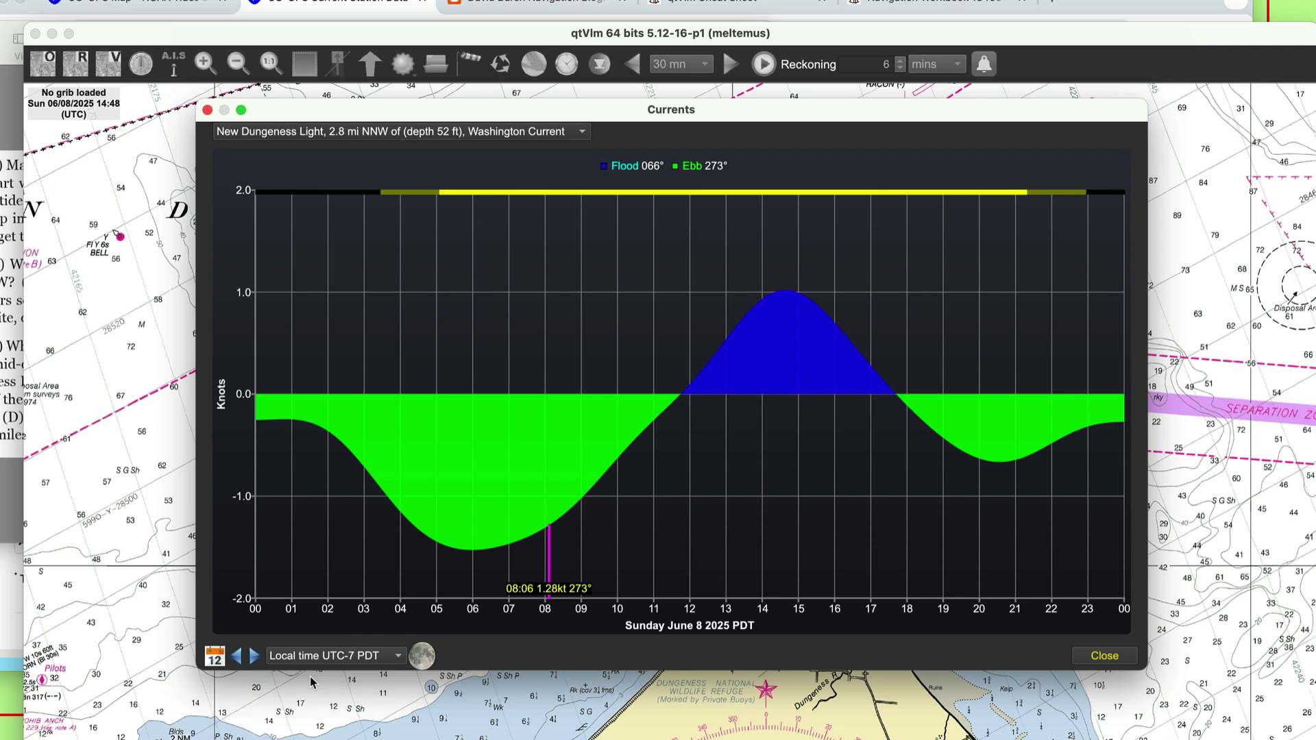
{"action": "left_click", "coordinate": [360, 658]}
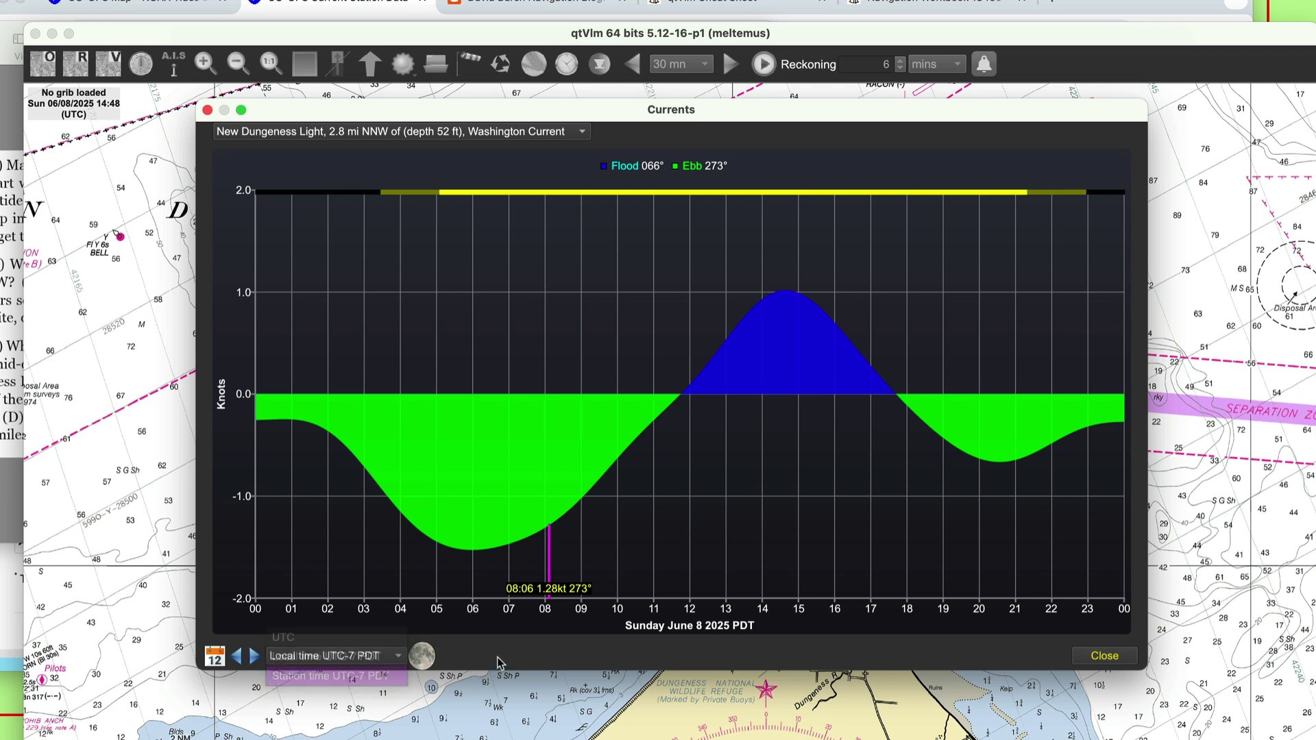
Close the New Dungeness Light graph and open the current graph for Muskeget Channel, Nantucket Sound, Massachusetts
{"action": "left_click", "coordinate": [497, 663]}
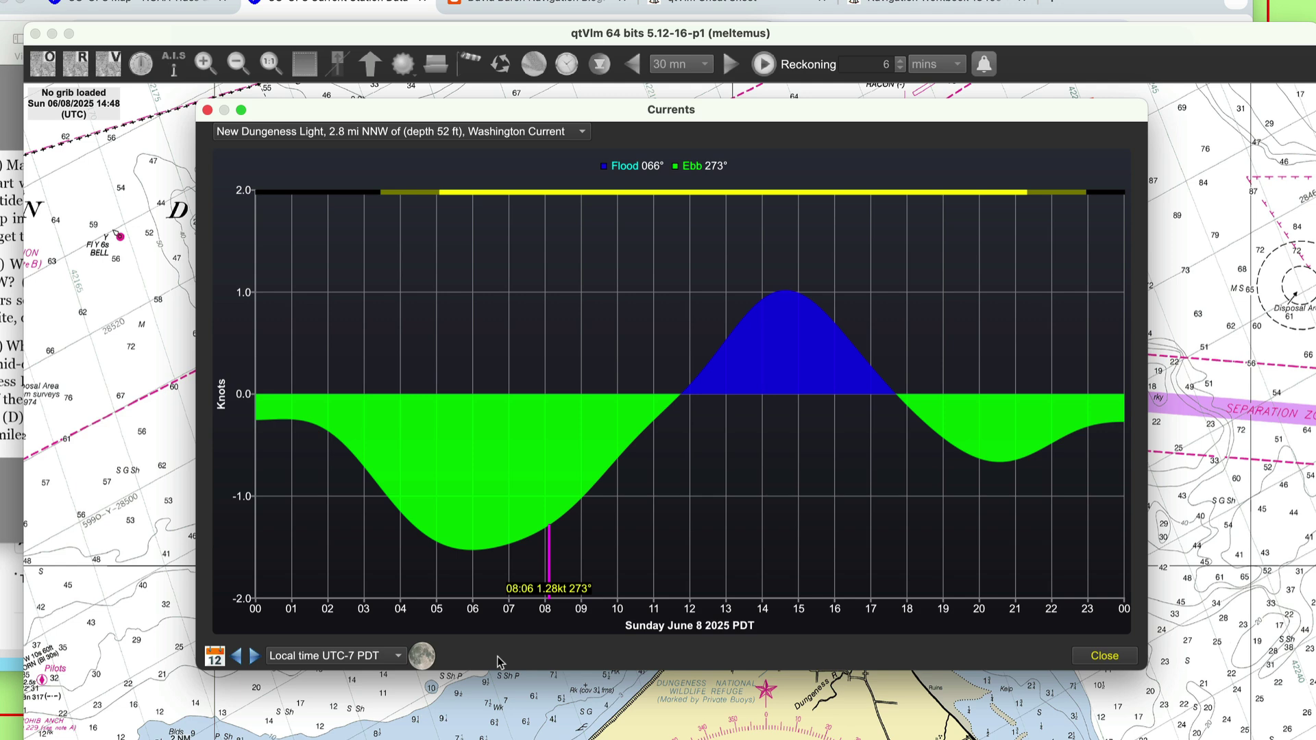
{"action": "left_click", "coordinate": [1106, 657]}
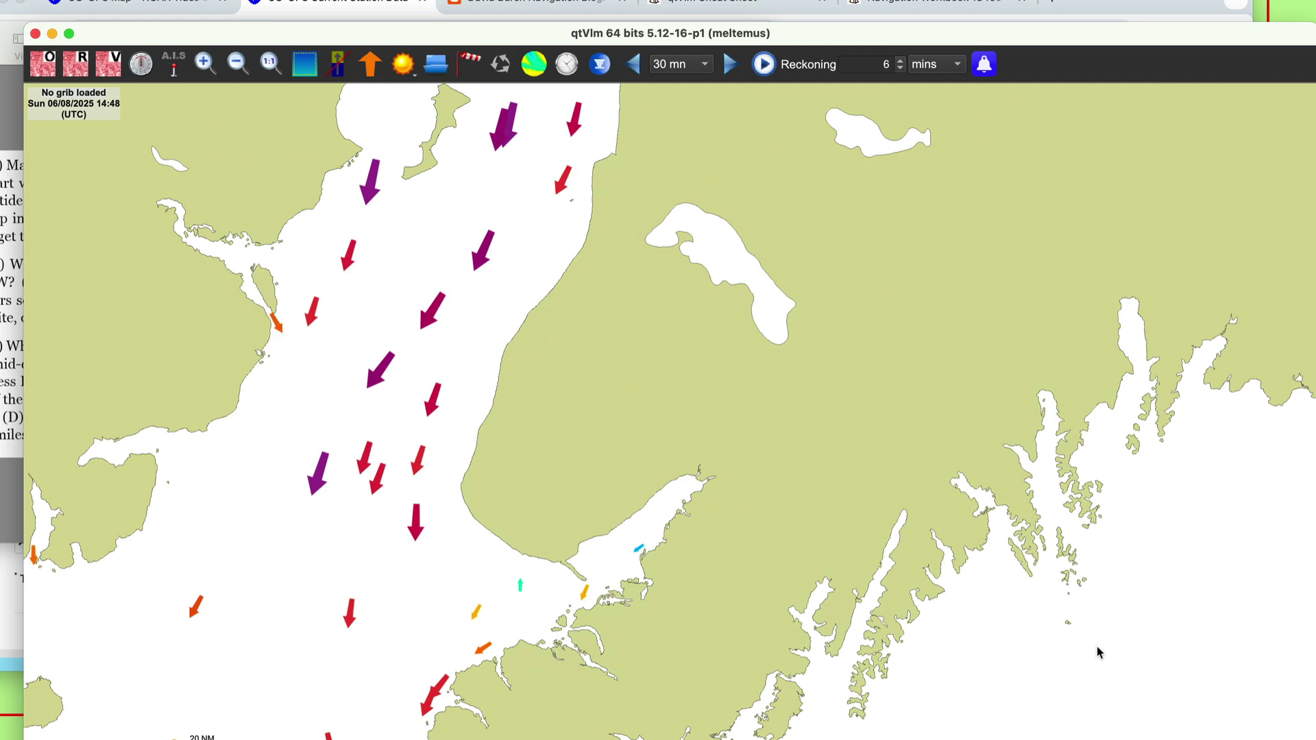
{"action": "scroll", "coordinate": [1097, 647], "scroll_direction": "up", "scroll_amount": 5}
{"action": "scroll", "coordinate": [823, 583], "scroll_direction": "down", "scroll_amount": 3}
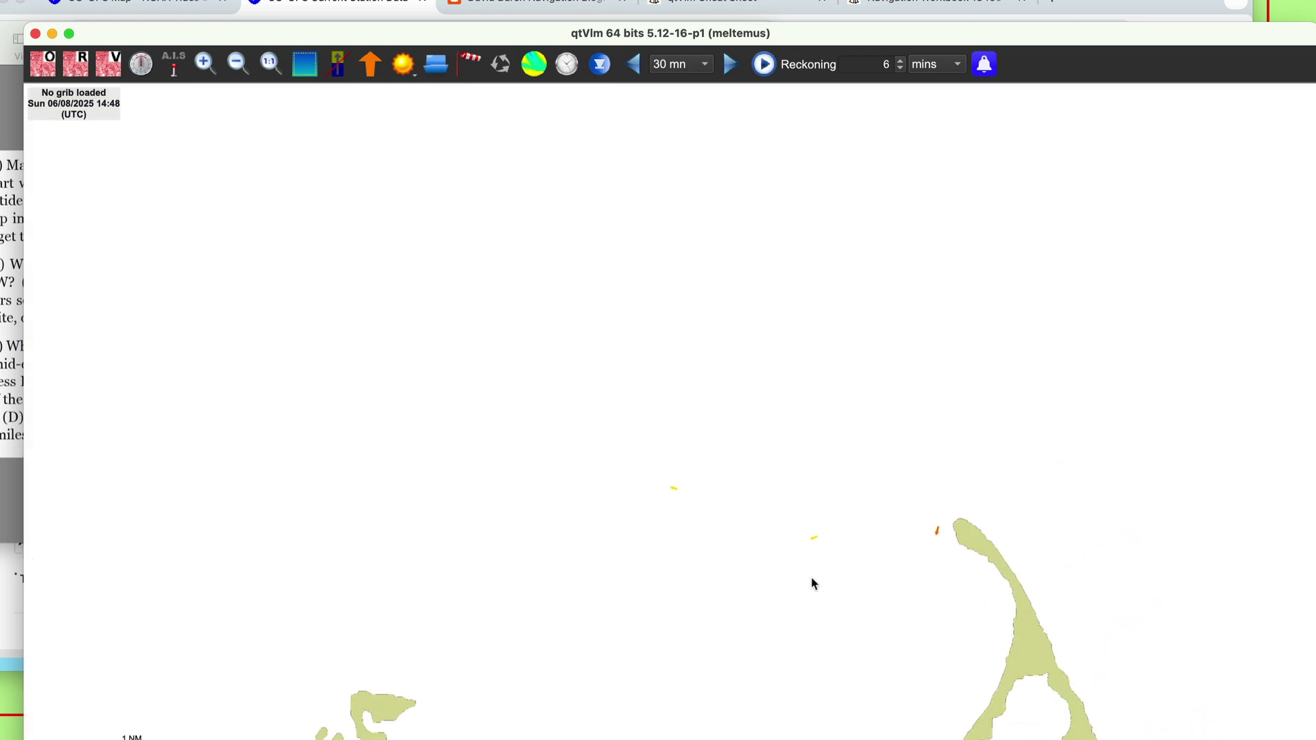
{"action": "left_click_drag", "start_coordinate": [800, 609], "coordinate": [781, 307]}
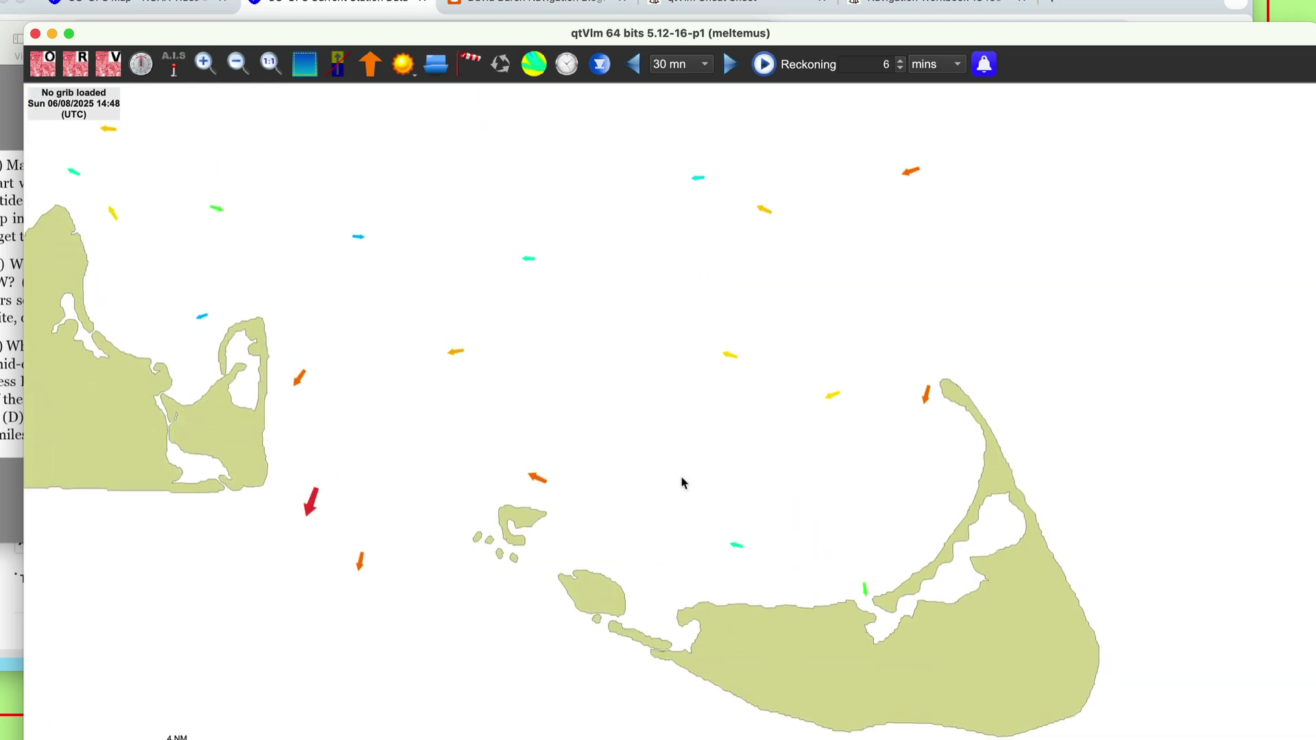
{"action": "left_click_drag", "start_coordinate": [848, 500], "coordinate": [1102, 409]}
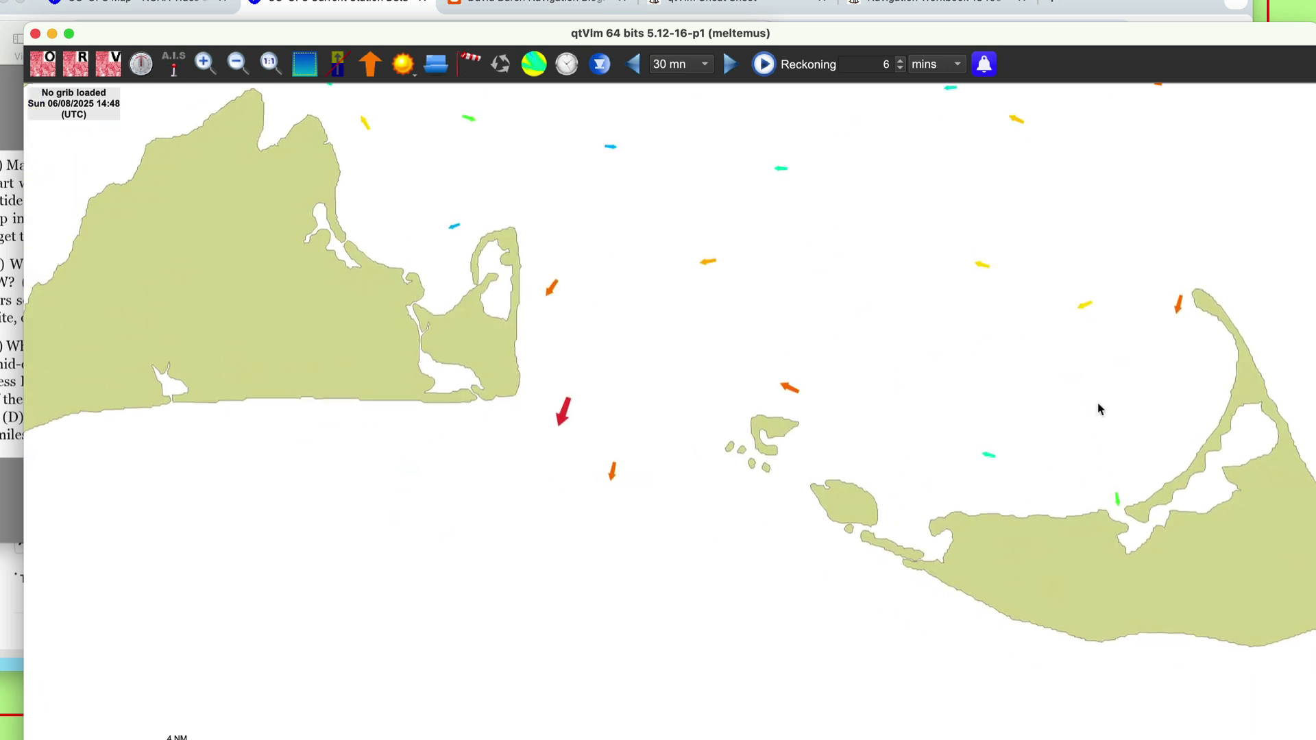
{"action": "right_click", "coordinate": [561, 420]}
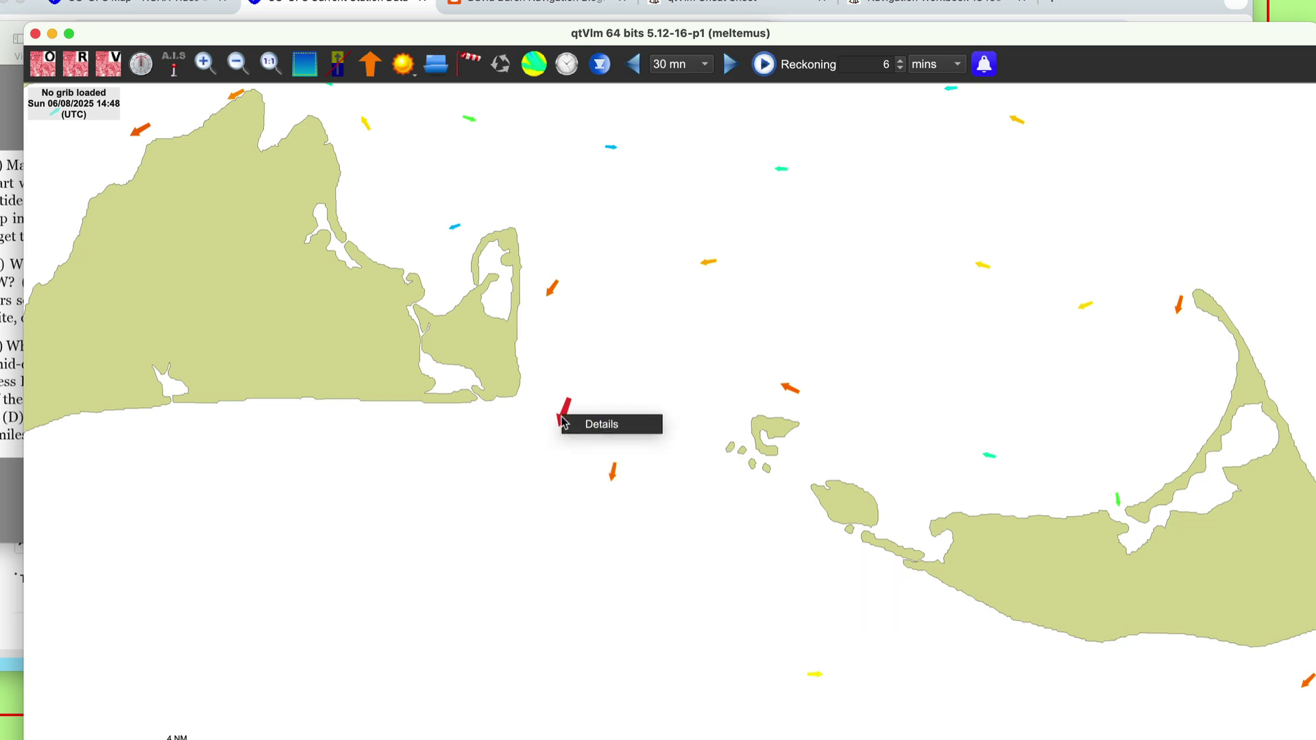
{"action": "left_click", "coordinate": [631, 430]}
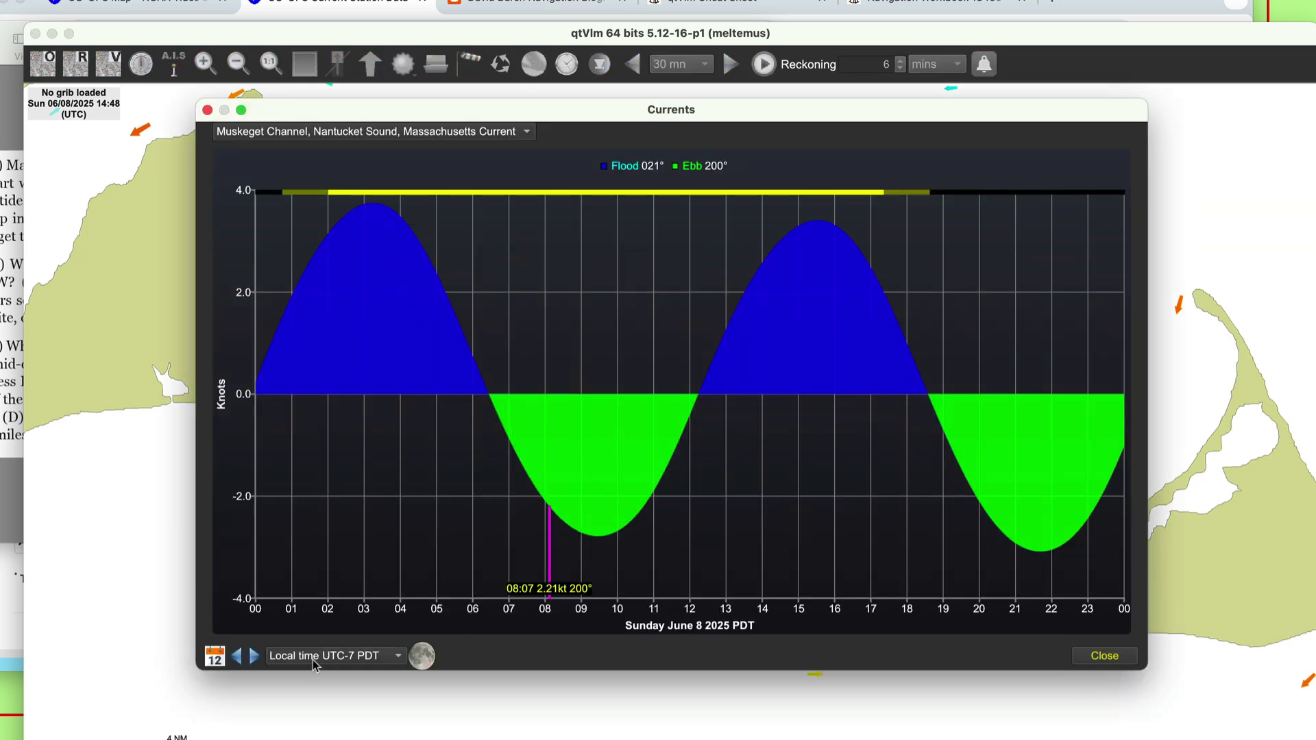
Show the Muskeget Channel graph in Station time UTC-4 EDT and set its date to July 4, 2025
{"action": "left_click", "coordinate": [361, 662]}
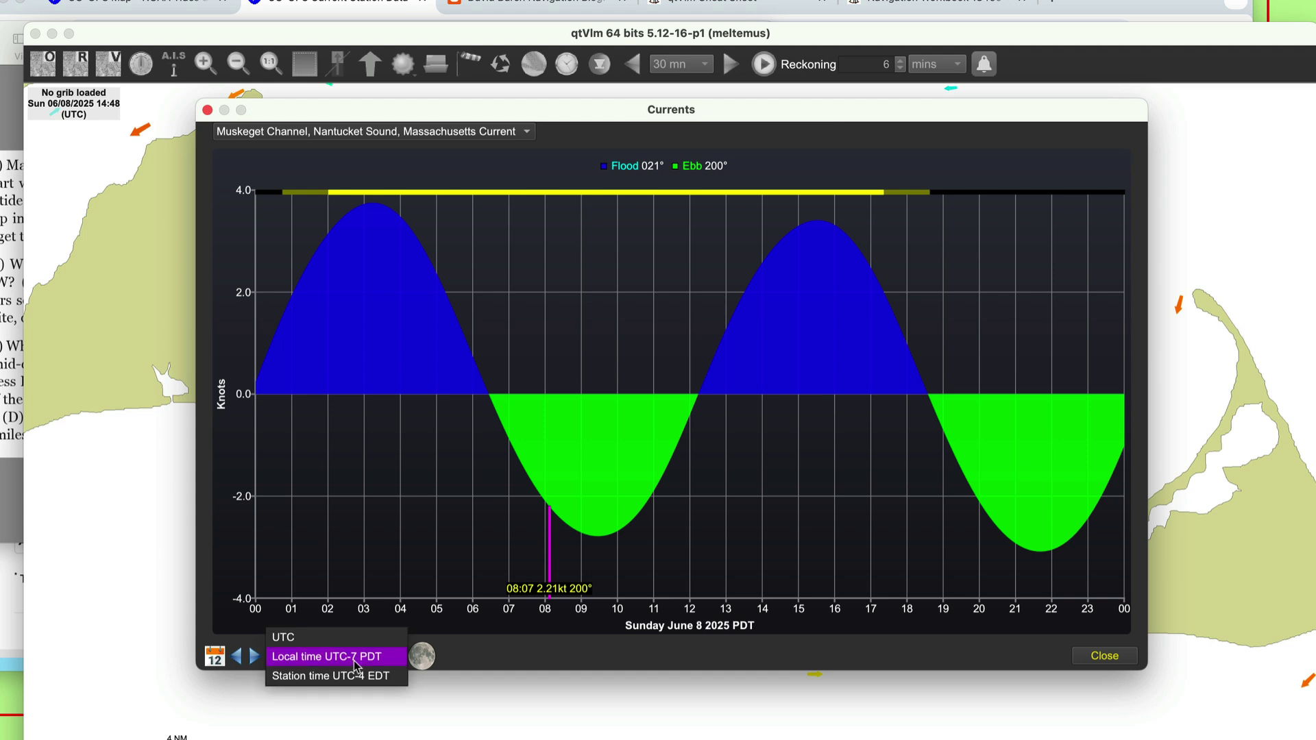
{"action": "left_click", "coordinate": [310, 677]}
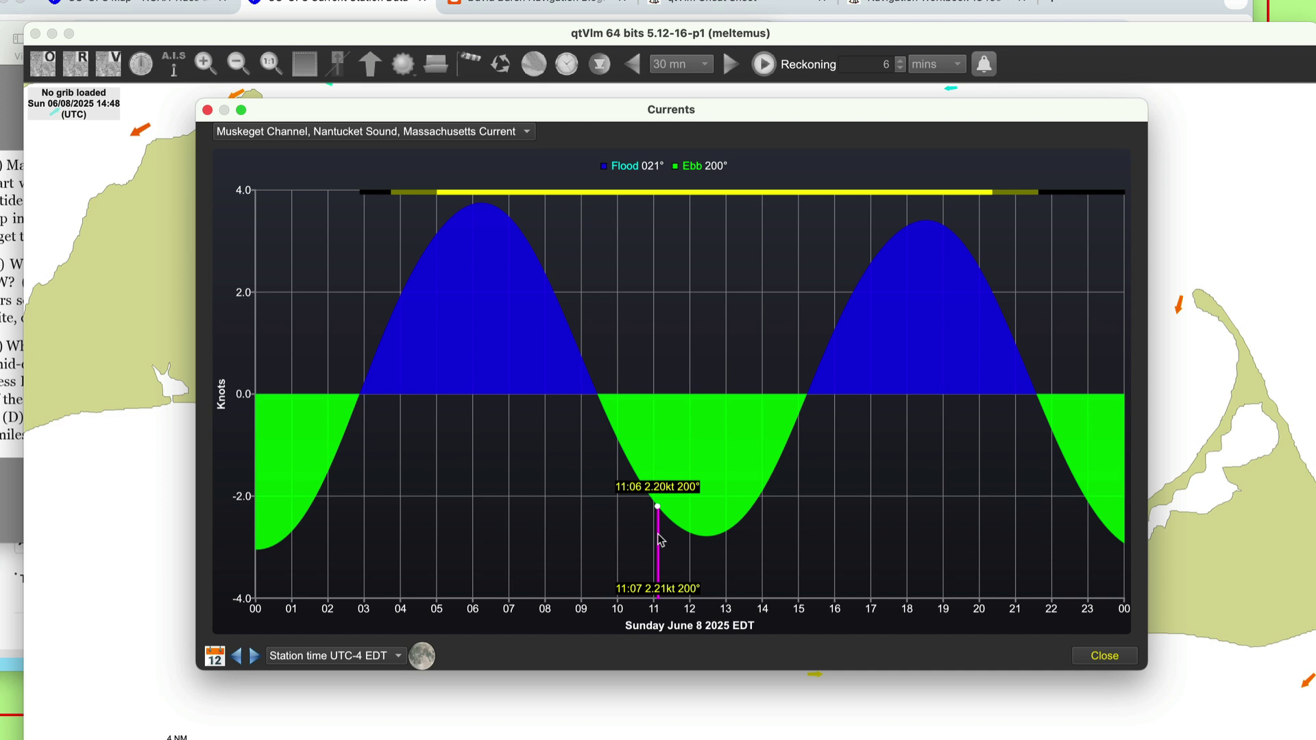
{"action": "left_click", "coordinate": [213, 658]}
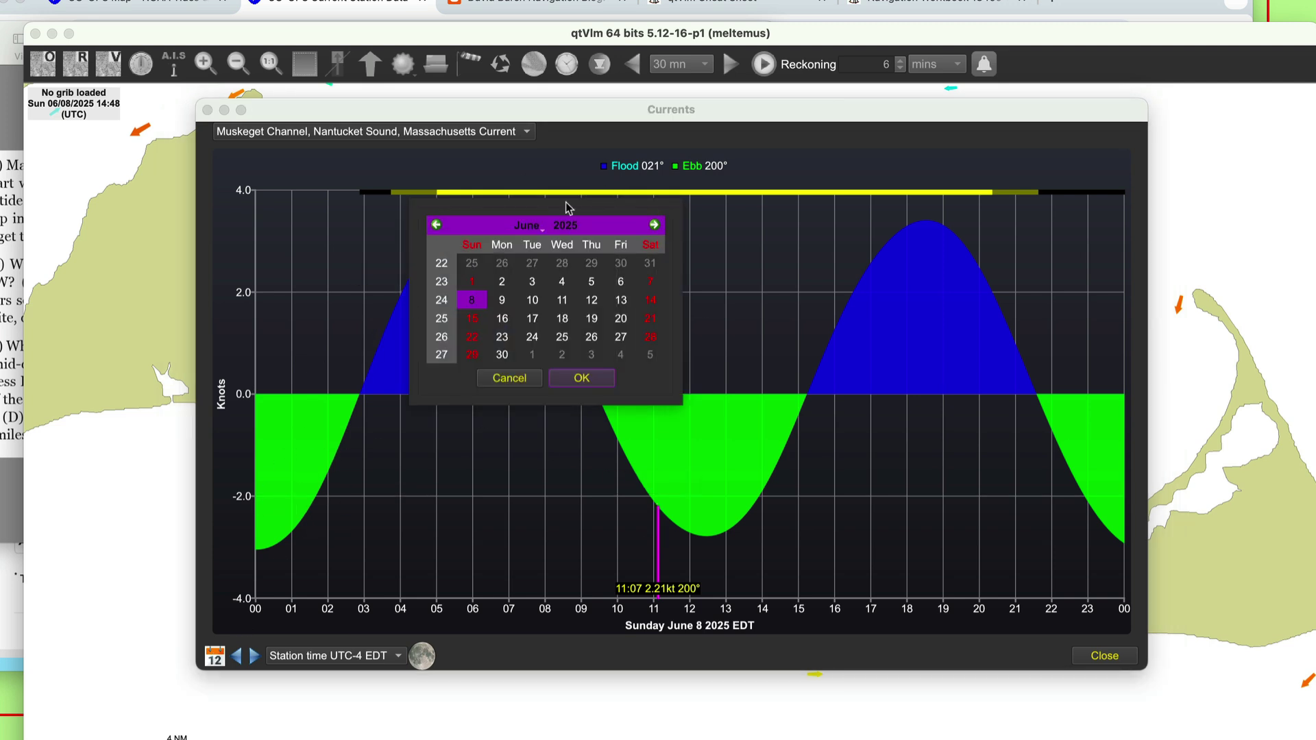
{"action": "left_click", "coordinate": [528, 226]}
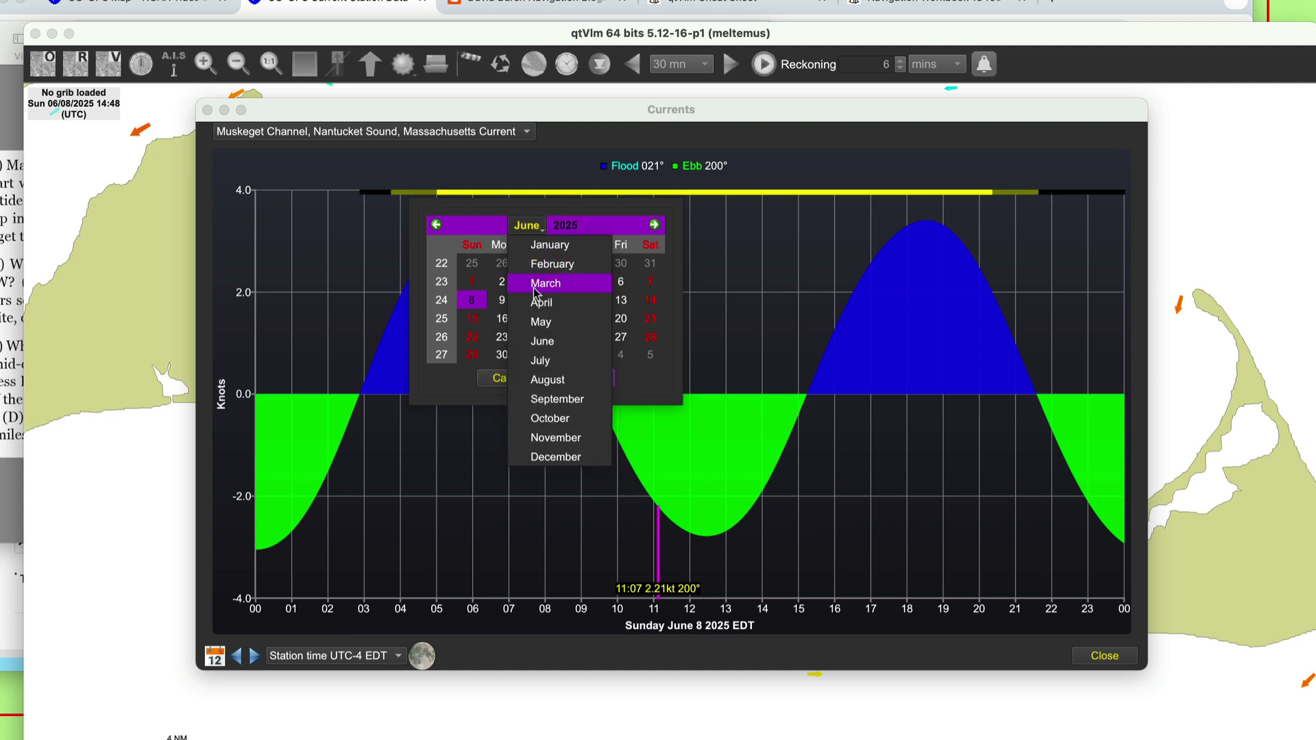
{"action": "left_click", "coordinate": [542, 360]}
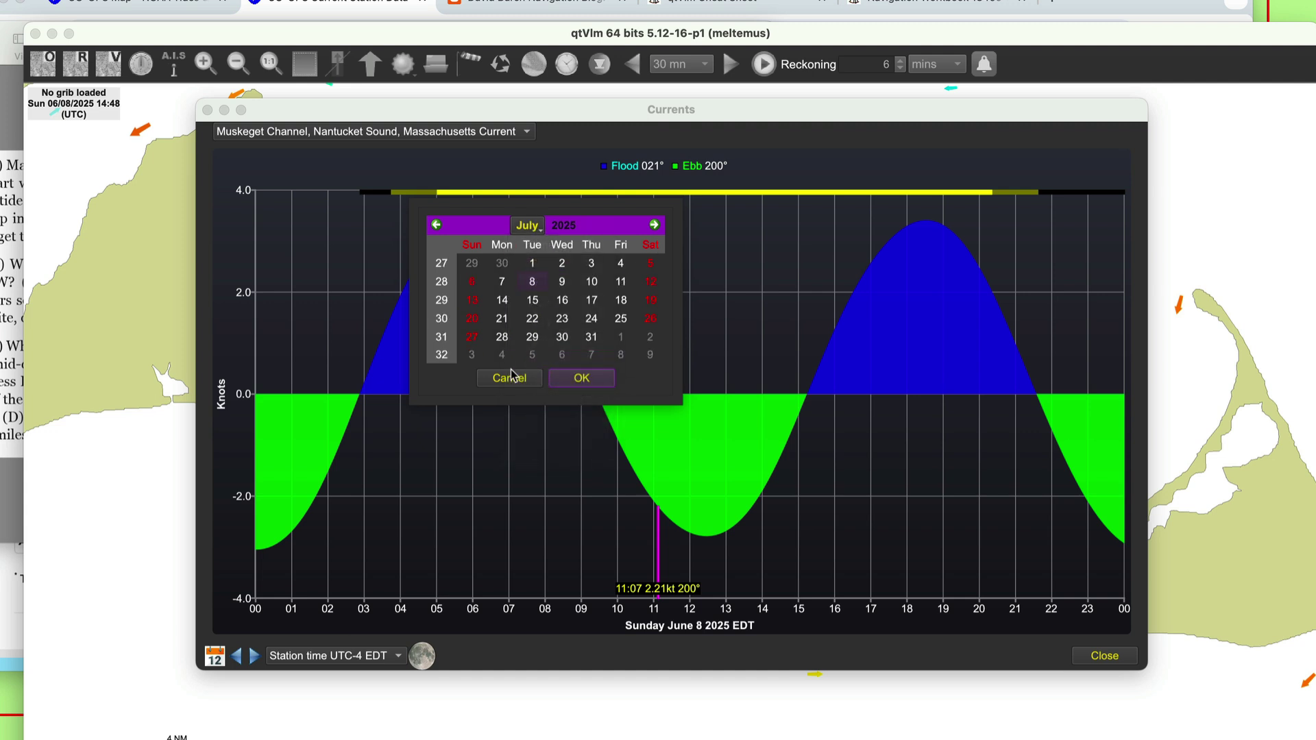
{"action": "left_click", "coordinate": [622, 265]}
{"action": "left_click", "coordinate": [580, 380]}
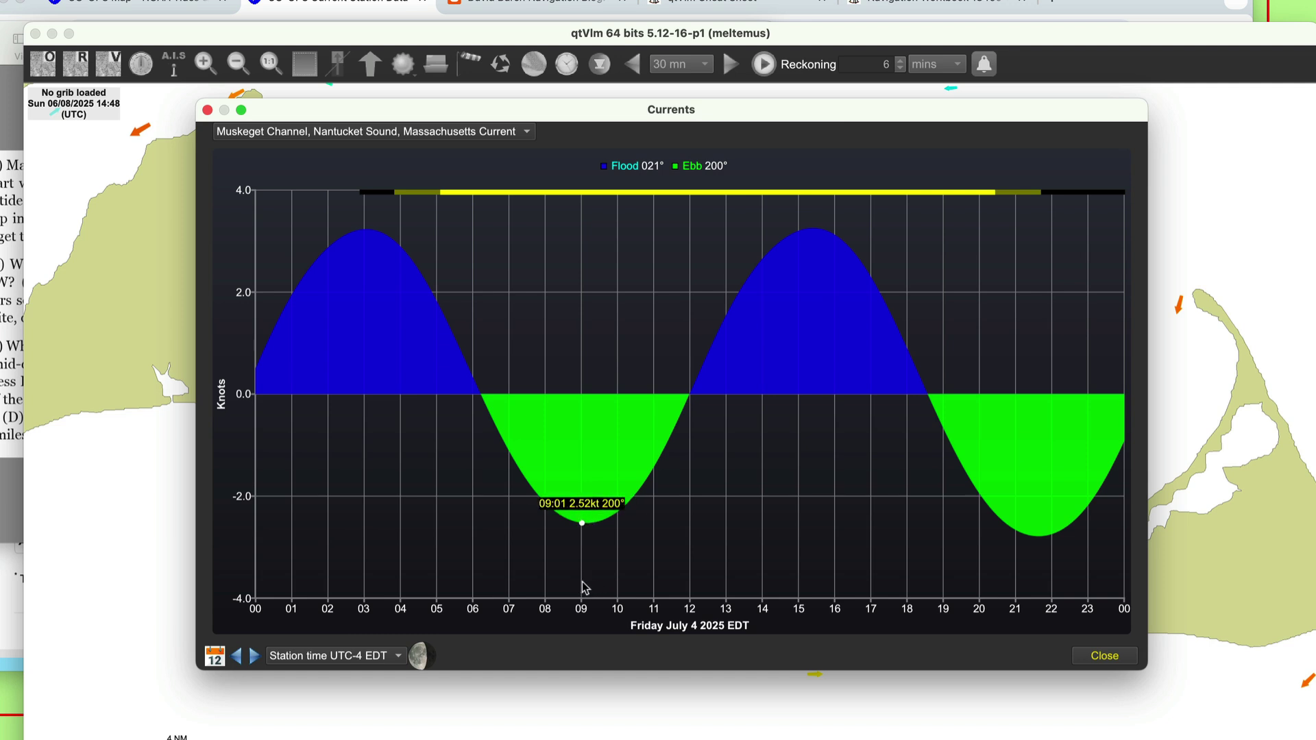
Switch the Muskeget Channel graph to Local time UTC-7 PDT and recheck the time zone options
{"action": "left_click", "coordinate": [376, 664]}
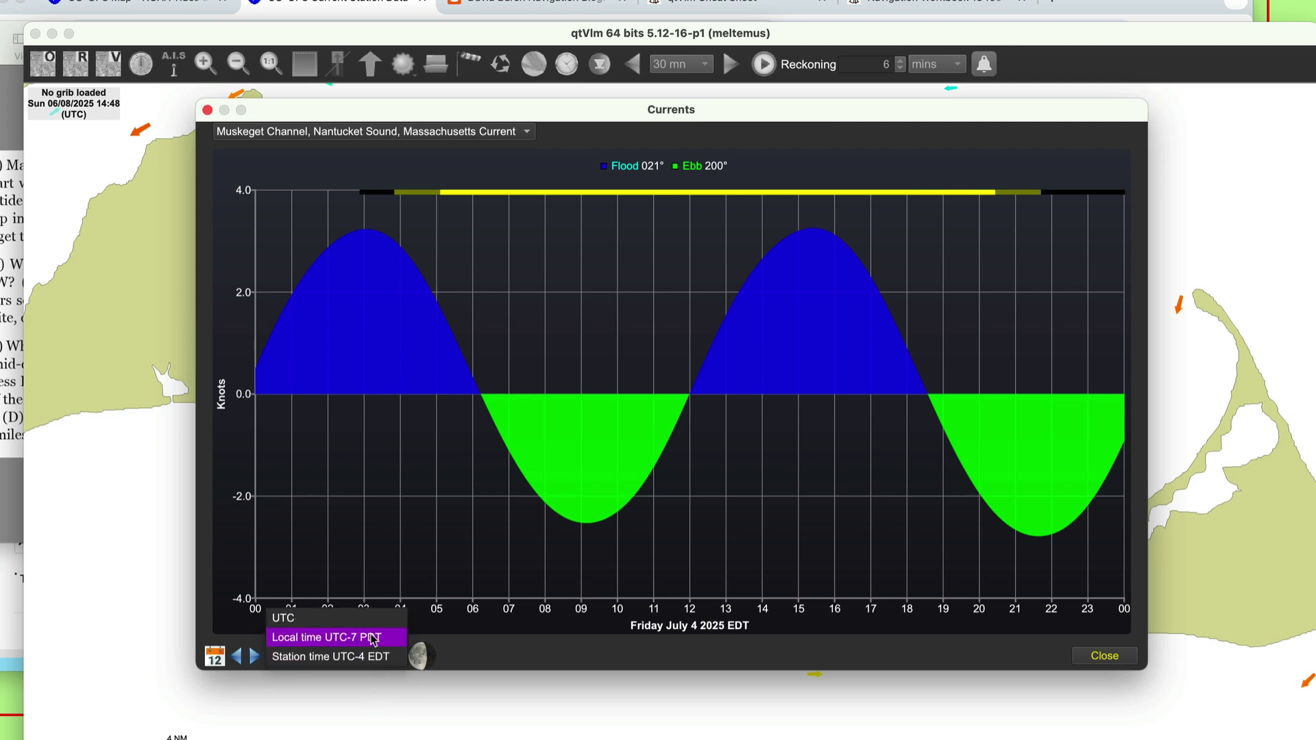
{"action": "left_click", "coordinate": [374, 638]}
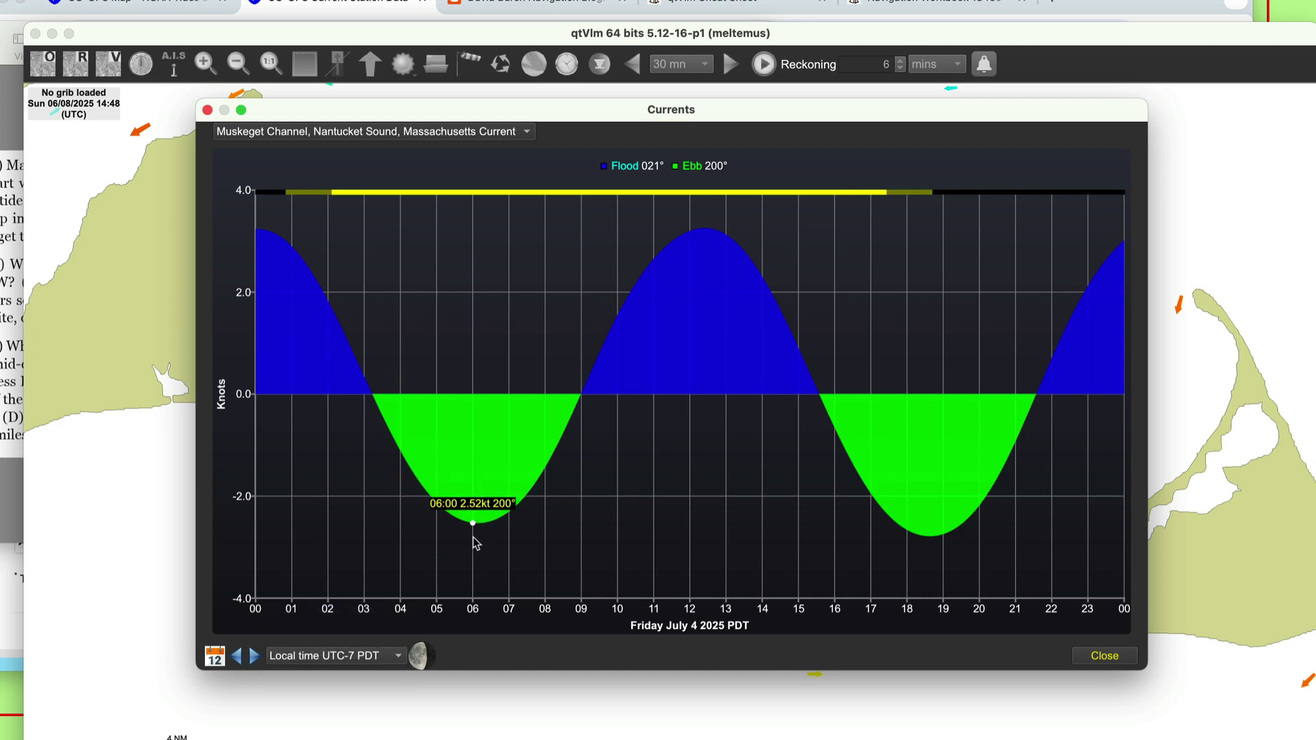
{"action": "left_click", "coordinate": [377, 659]}
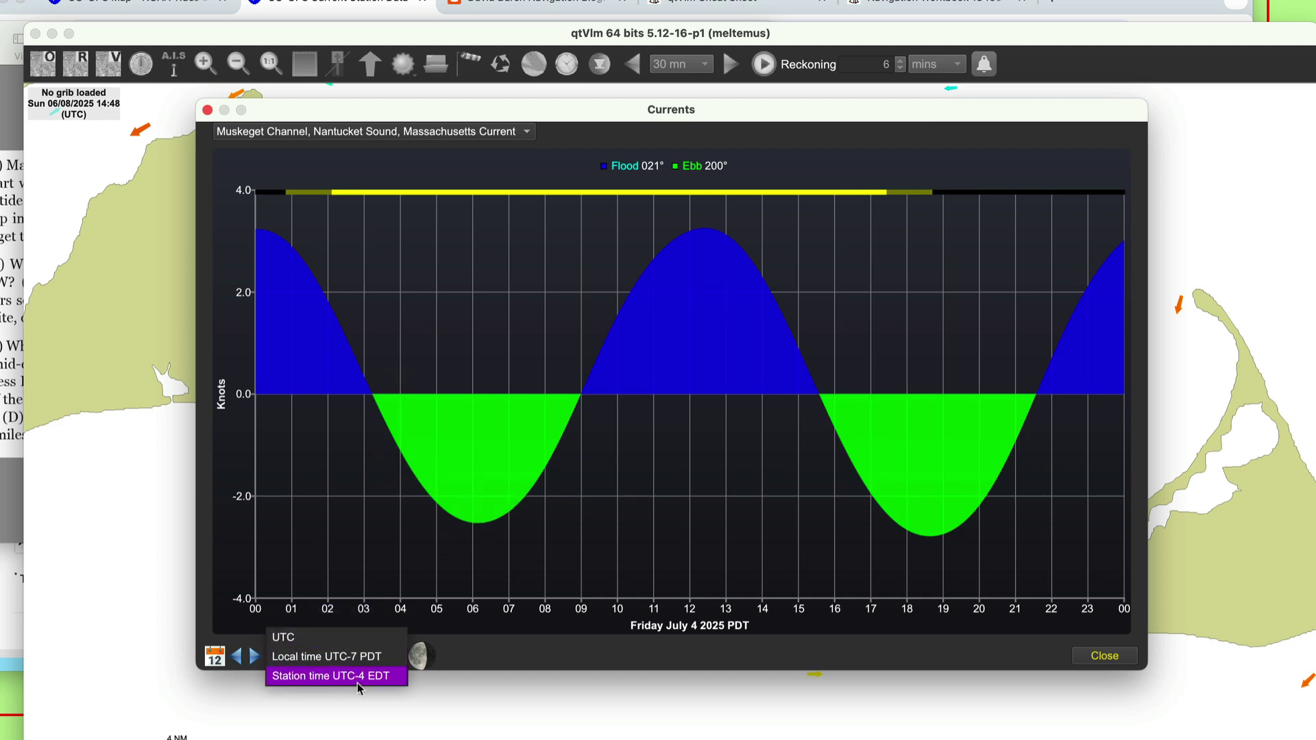
{"action": "left_click", "coordinate": [413, 691]}
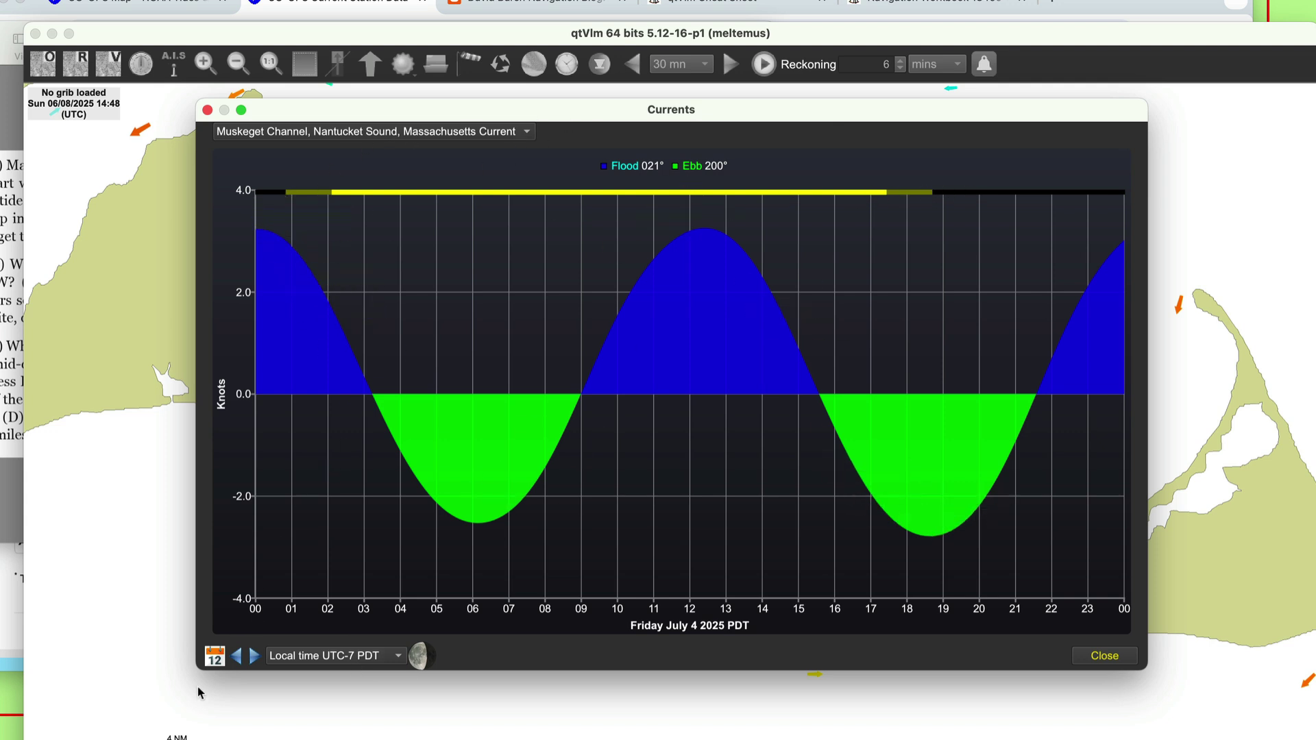
Check the calendar, then advance the Muskeget Channel graph day by day to July 18, 2025
{"action": "left_click", "coordinate": [214, 660]}
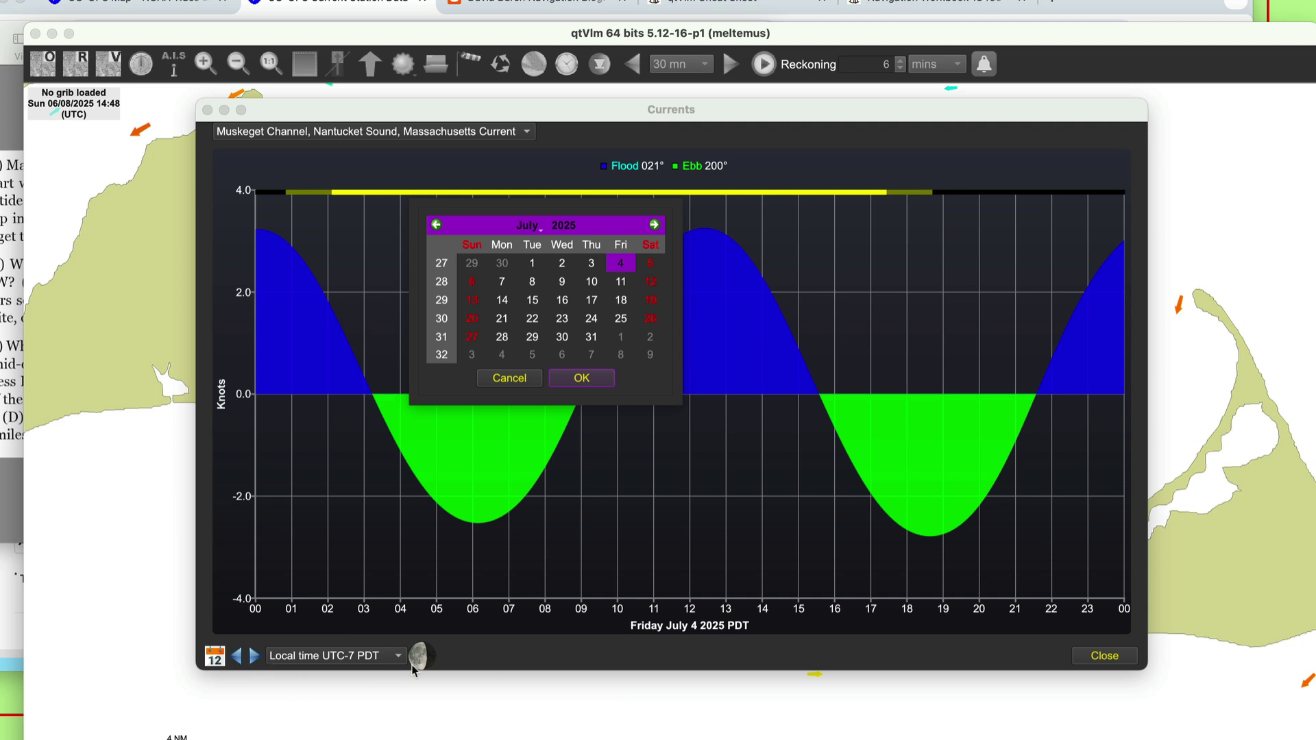
{"action": "left_click", "coordinate": [575, 378]}
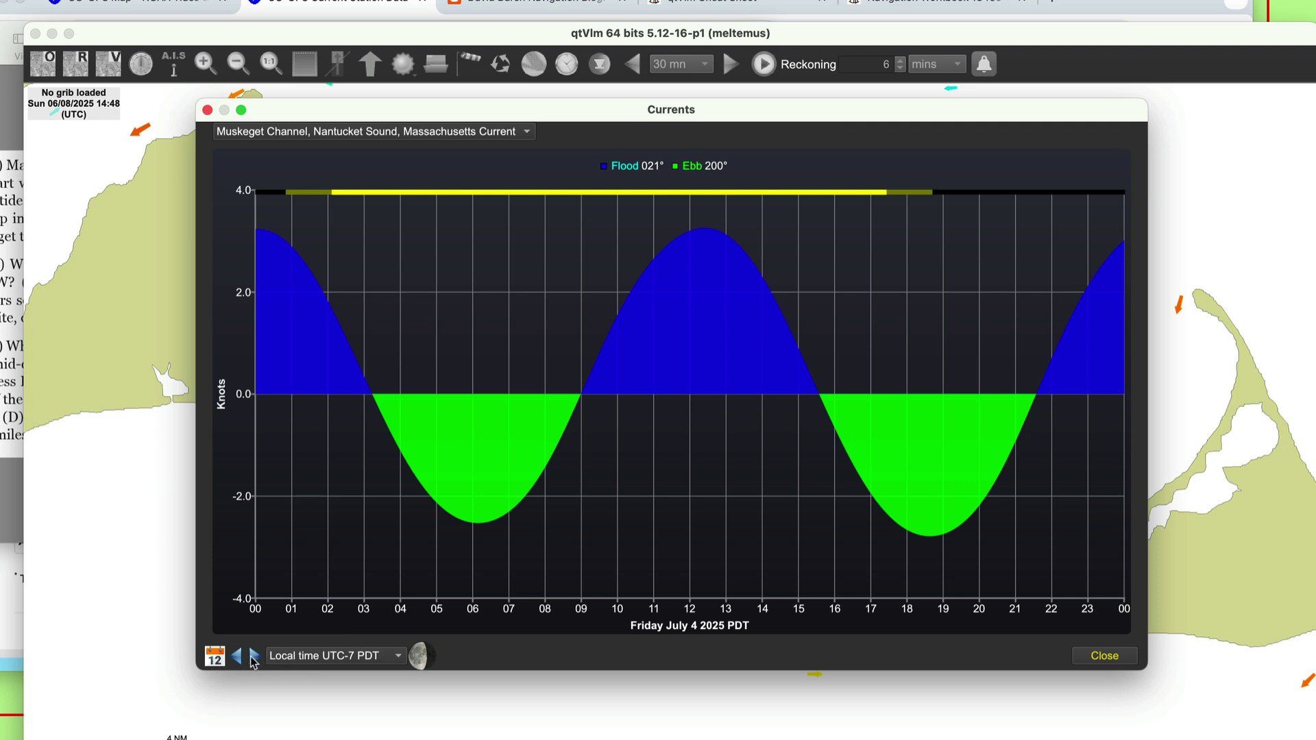
{"action": "left_click", "coordinate": [253, 660]}
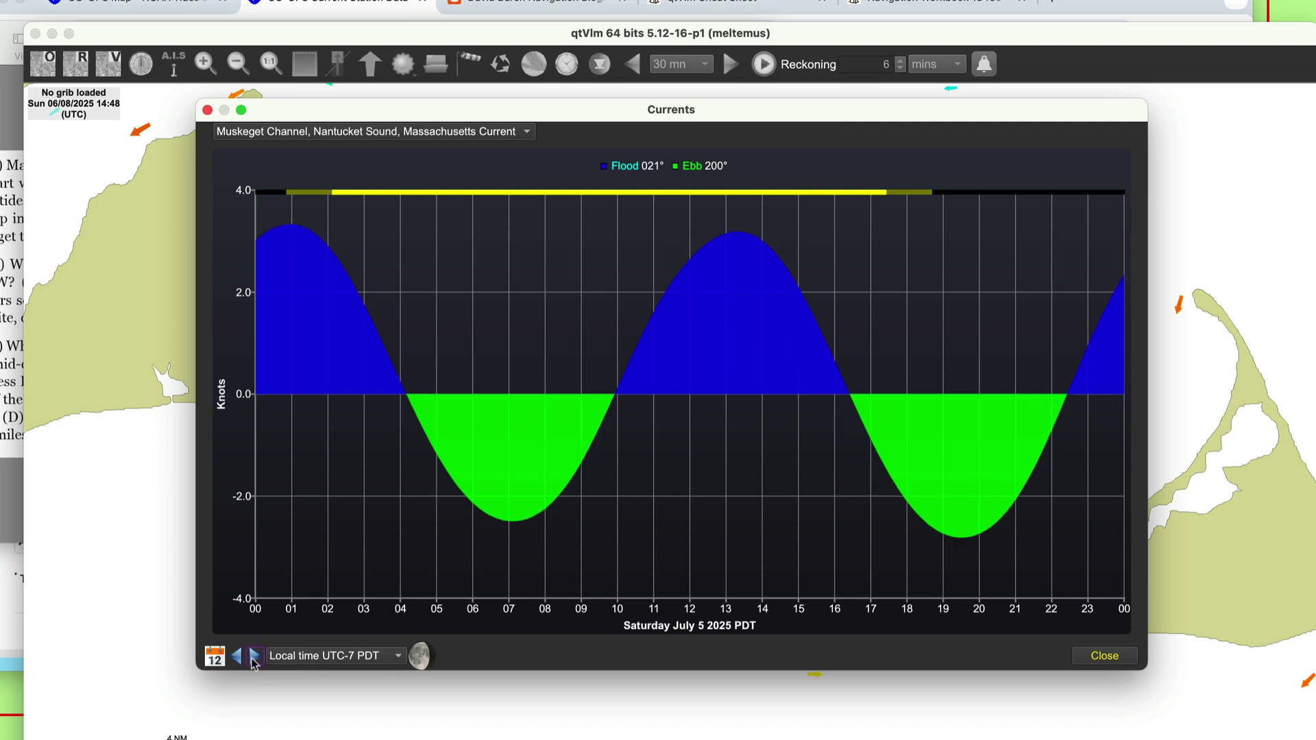
{"action": "left_click", "coordinate": [254, 659]}
{"action": "left_click", "coordinate": [255, 658]}
{"action": "left_click", "coordinate": [255, 658]}
{"action": "left_click", "coordinate": [257, 658]}
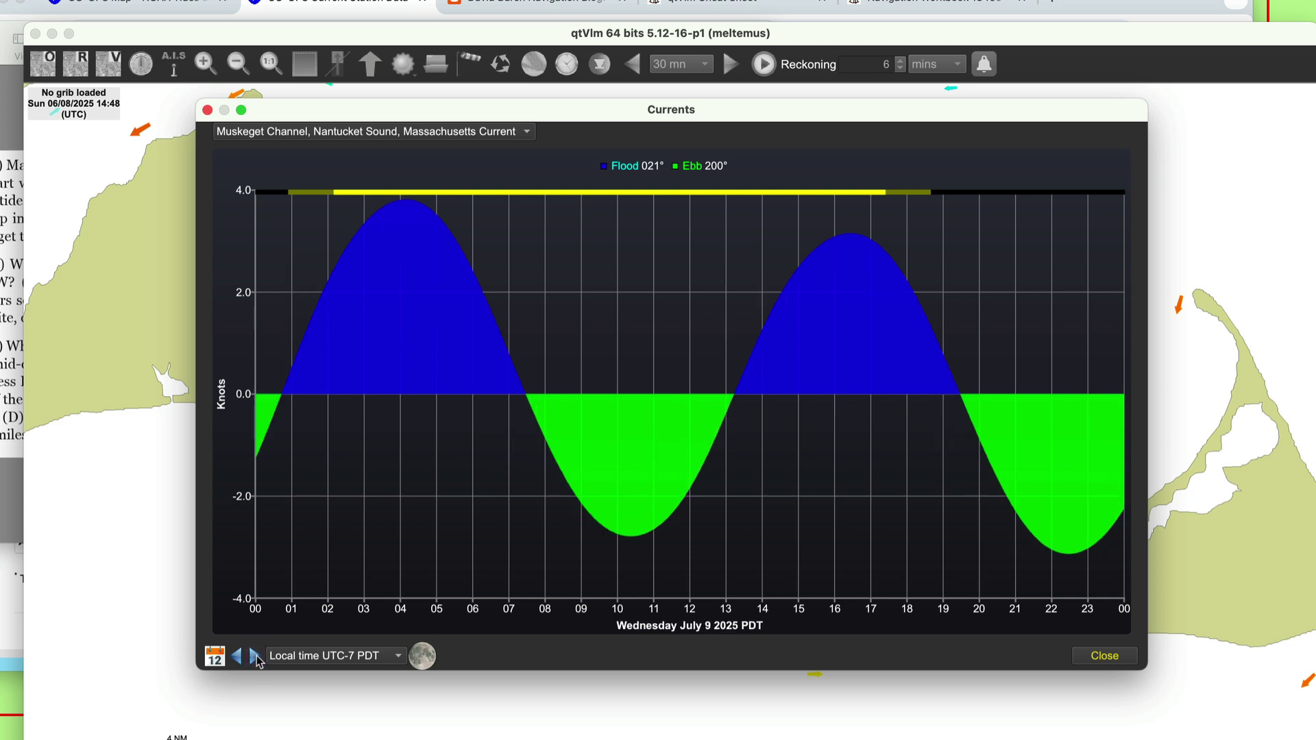
{"action": "left_click", "coordinate": [257, 659]}
{"action": "left_click", "coordinate": [258, 659]}
{"action": "left_click", "coordinate": [259, 659]}
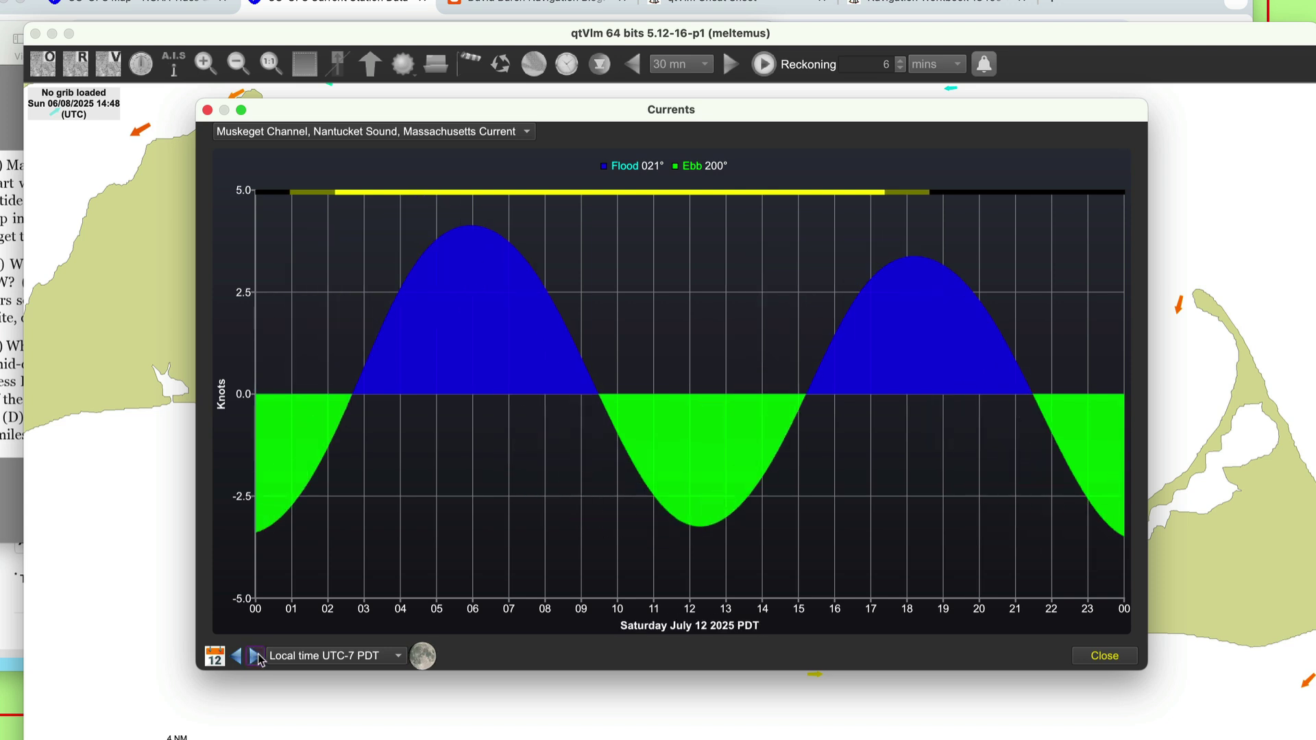
{"action": "left_click", "coordinate": [258, 659]}
{"action": "left_click", "coordinate": [258, 659]}
{"action": "left_click", "coordinate": [259, 659]}
{"action": "left_click", "coordinate": [258, 658]}
{"action": "left_click", "coordinate": [259, 659]}
{"action": "left_click", "coordinate": [259, 659]}
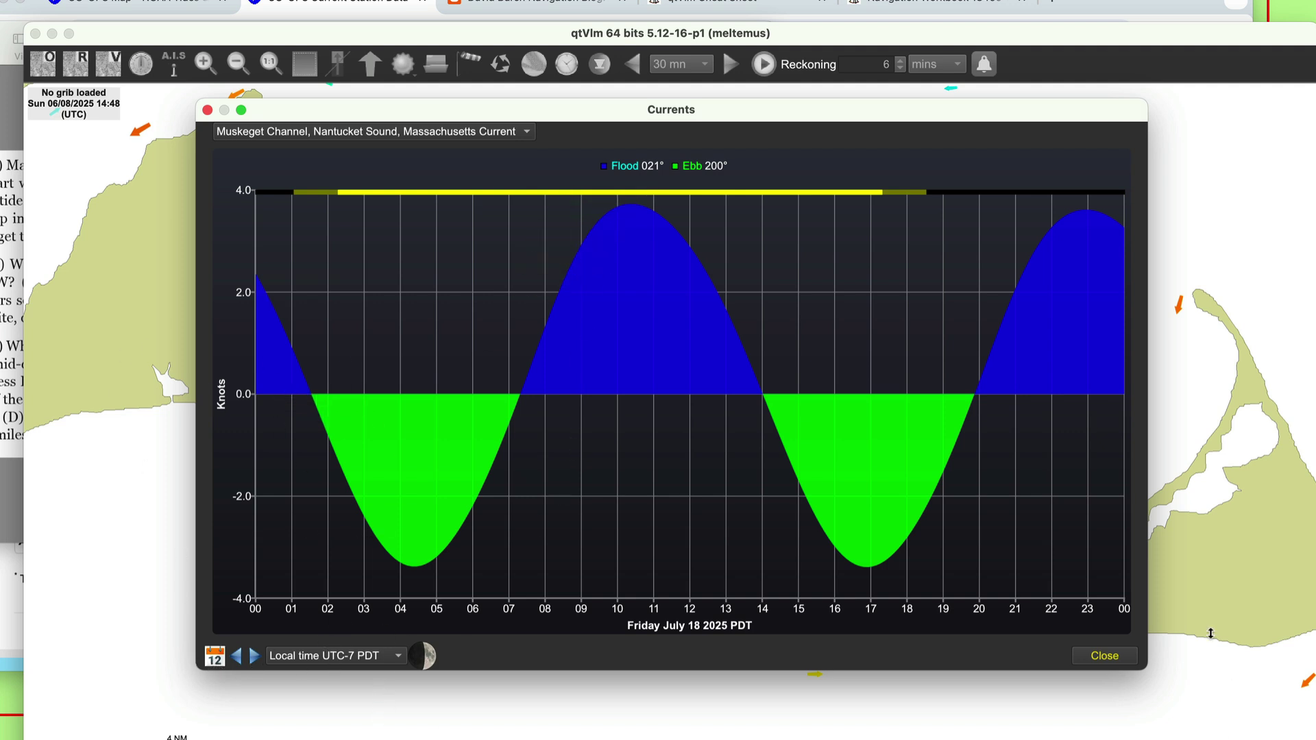
Close the Muskeget Channel graph and open the current graph for the station 2.8 mi NNW of New Dungeness Light
{"action": "left_click", "coordinate": [1104, 658]}
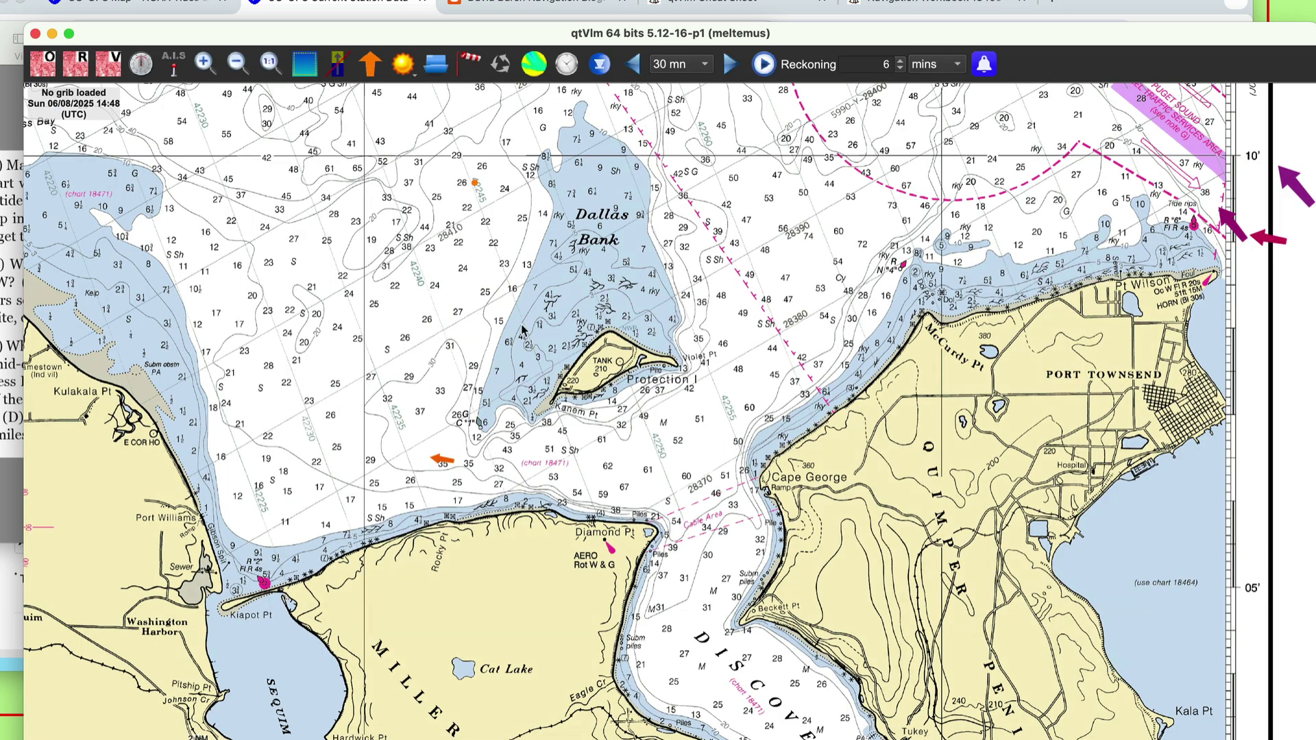
{"action": "left_click_drag", "start_coordinate": [576, 380], "coordinate": [626, 386]}
{"action": "key", "text": "super+Tab"}
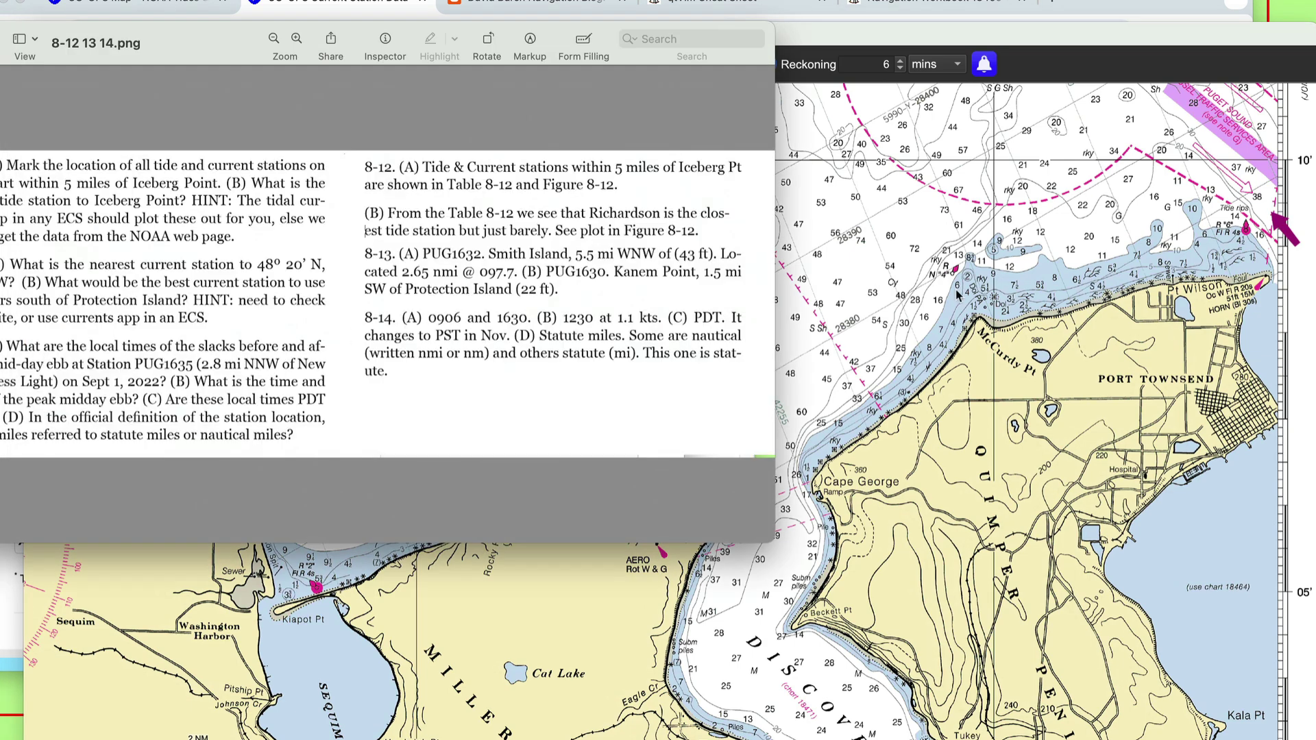
{"action": "left_click", "coordinate": [923, 295]}
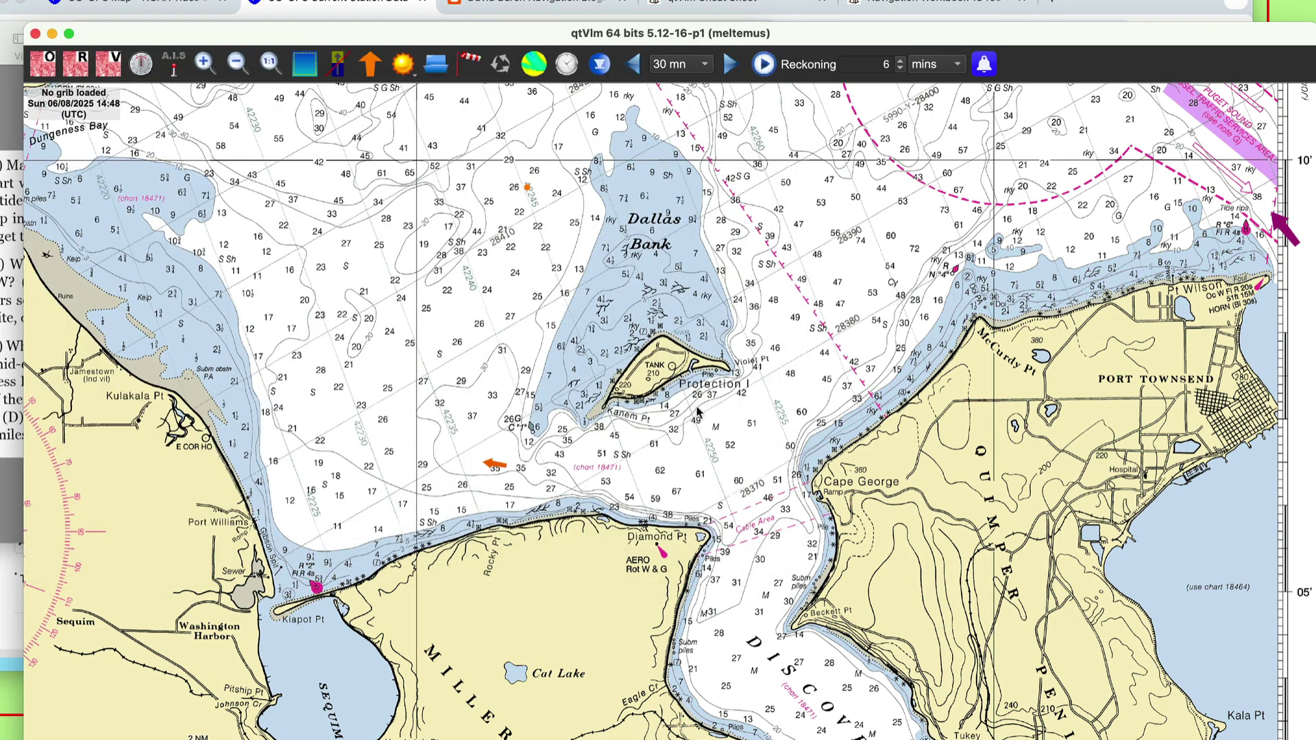
{"action": "scroll", "coordinate": [732, 350], "scroll_direction": "up", "scroll_amount": 5}
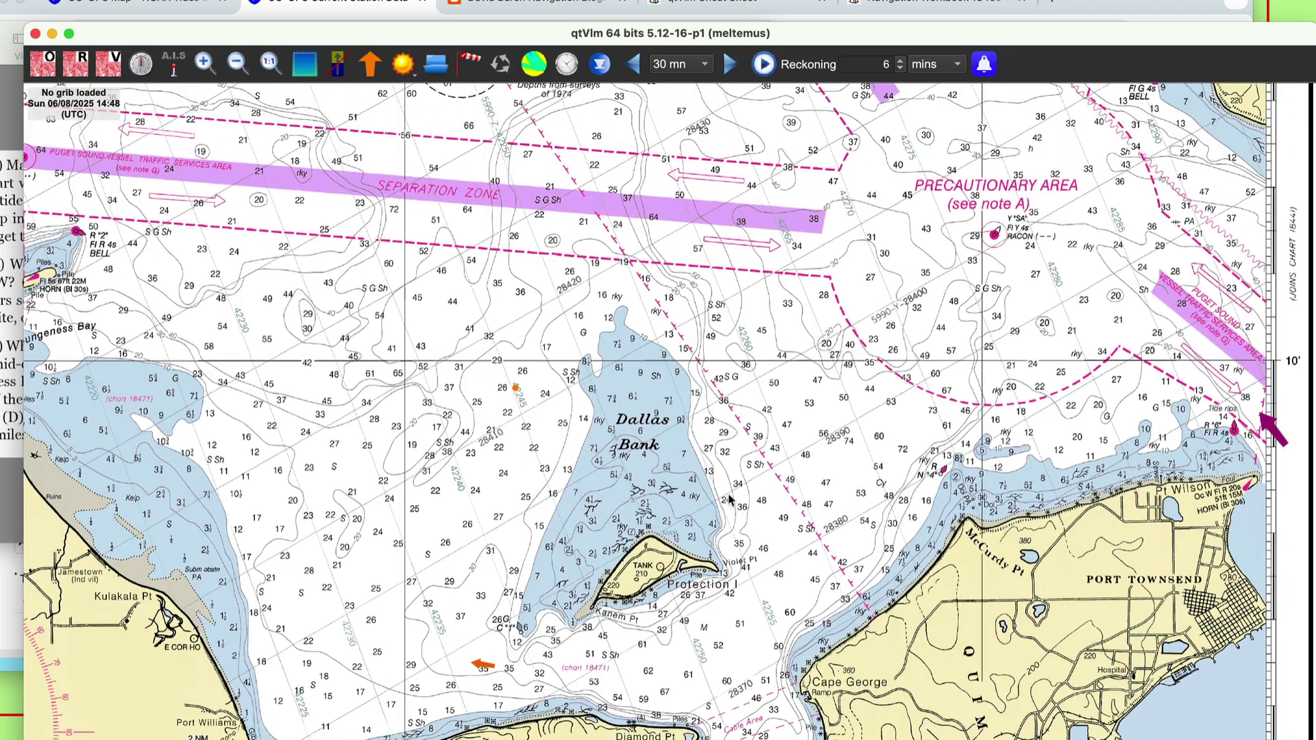
{"action": "scroll", "coordinate": [960, 445], "scroll_direction": "left", "scroll_amount": 10}
{"action": "scroll", "coordinate": [590, 267], "scroll_direction": "up", "scroll_amount": 4}
{"action": "scroll", "coordinate": [590, 268], "scroll_direction": "left", "scroll_amount": 6}
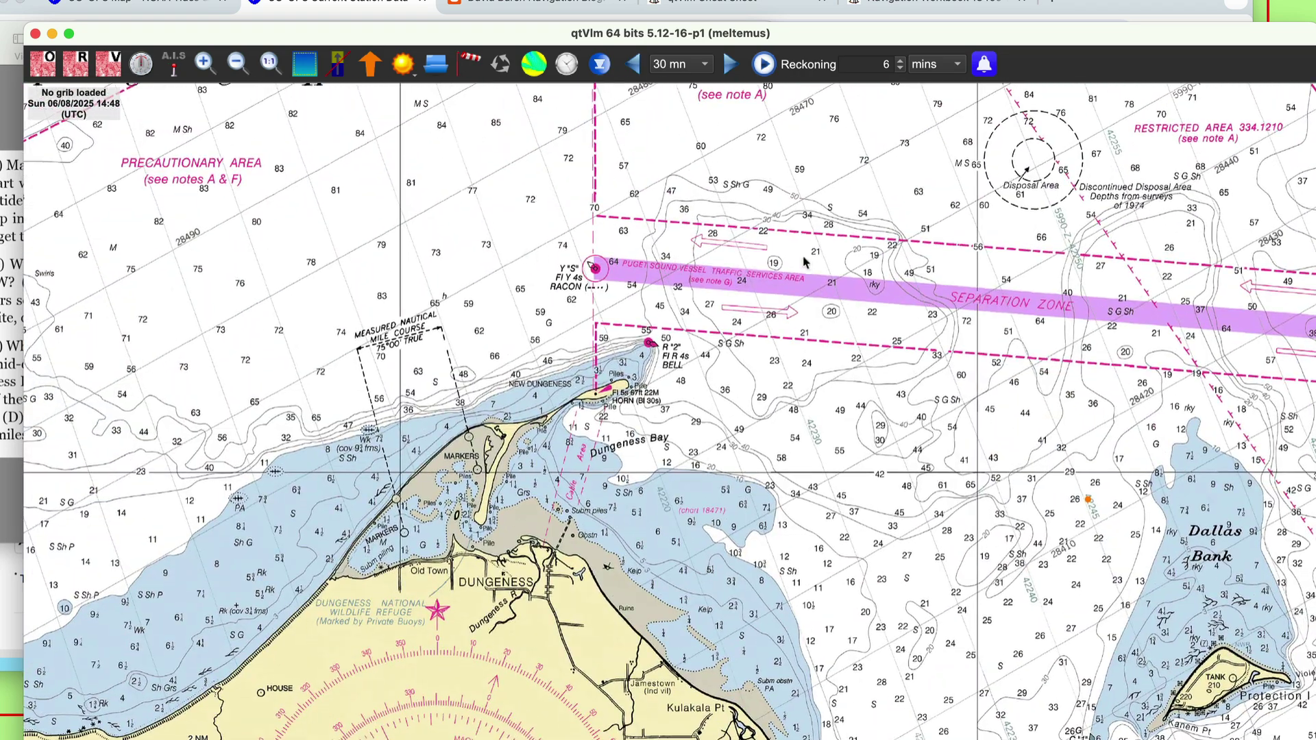
{"action": "scroll", "coordinate": [807, 264], "scroll_direction": "up", "scroll_amount": 5}
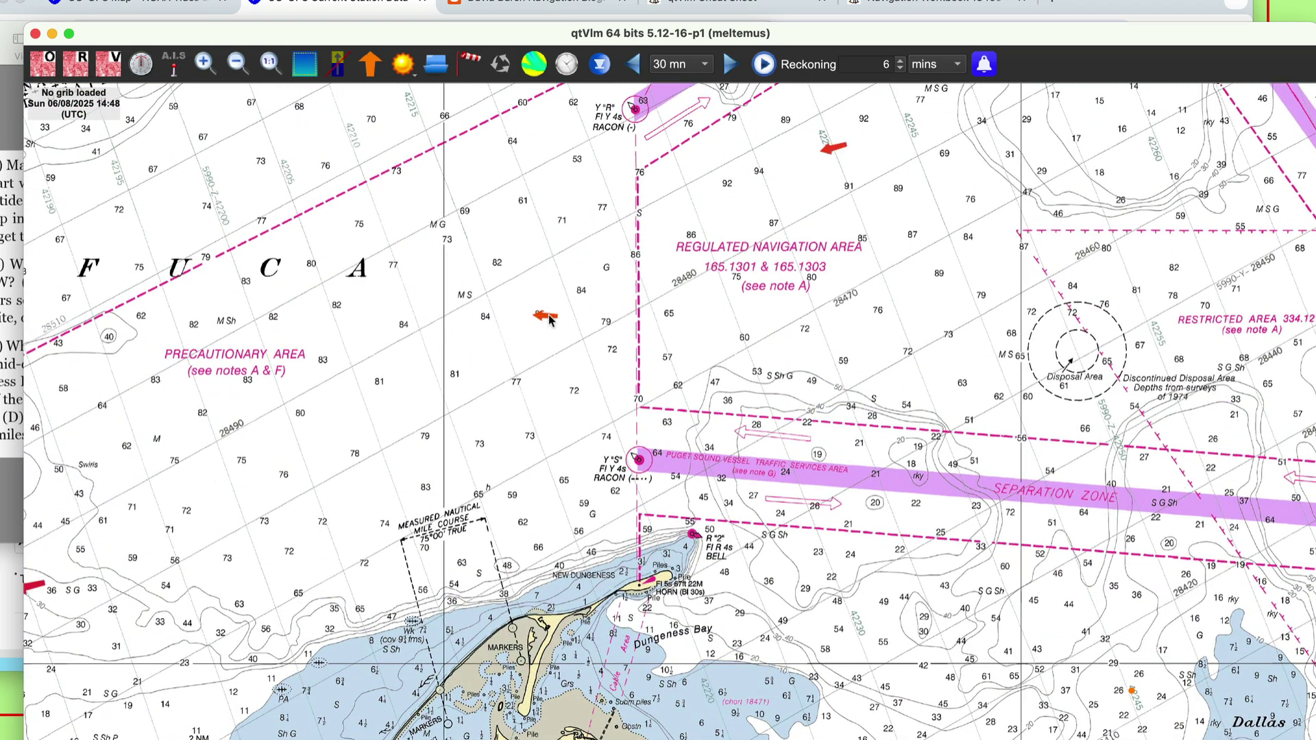
{"action": "right_click", "coordinate": [548, 316]}
{"action": "left_click", "coordinate": [590, 325]}
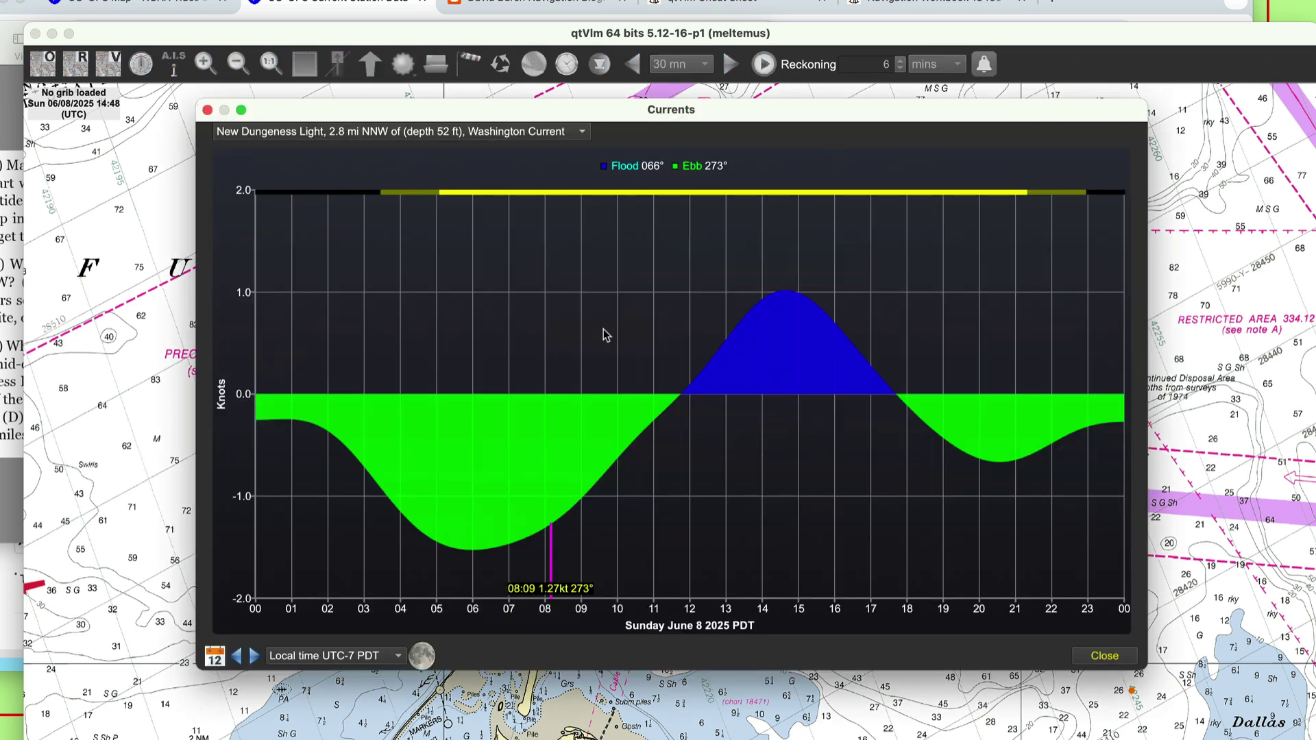
Set the date of the New Dungeness Light current graph to September 1, 2022
{"action": "left_click_drag", "start_coordinate": [171, 35], "coordinate": [349, 46]}
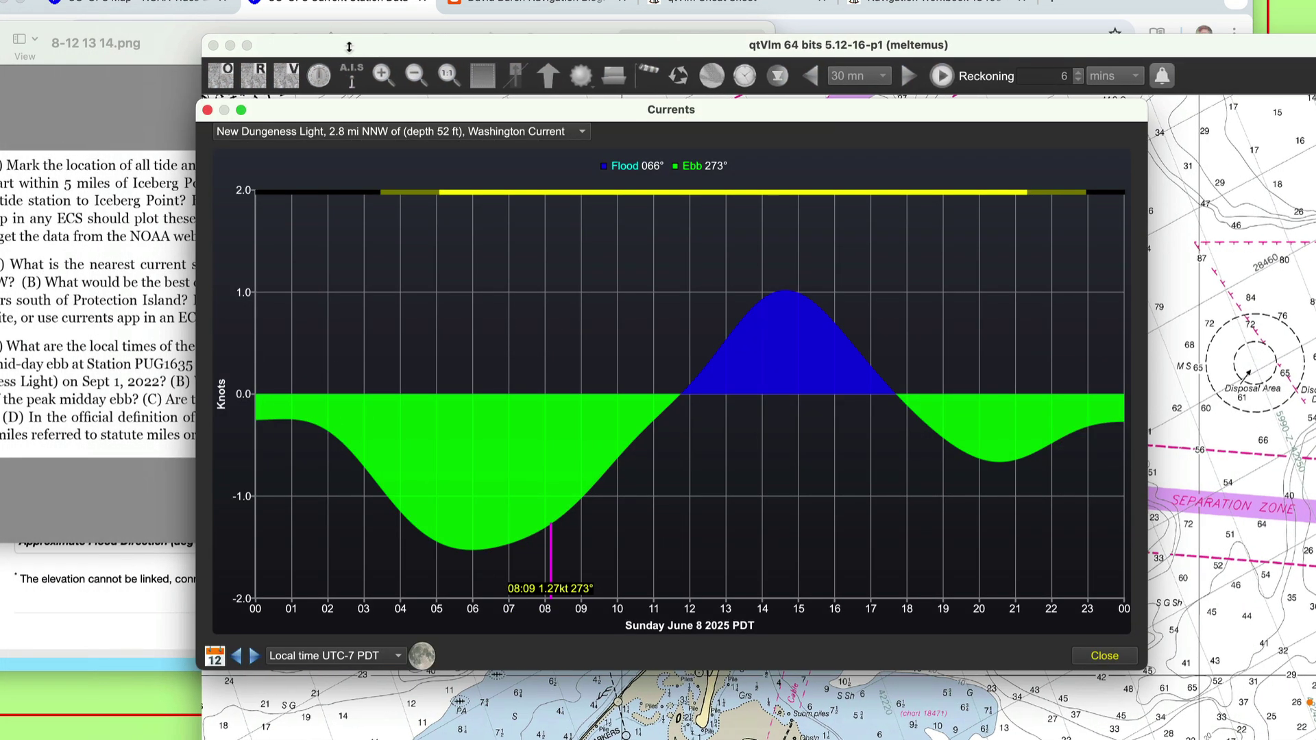
{"action": "double_click", "coordinate": [349, 46]}
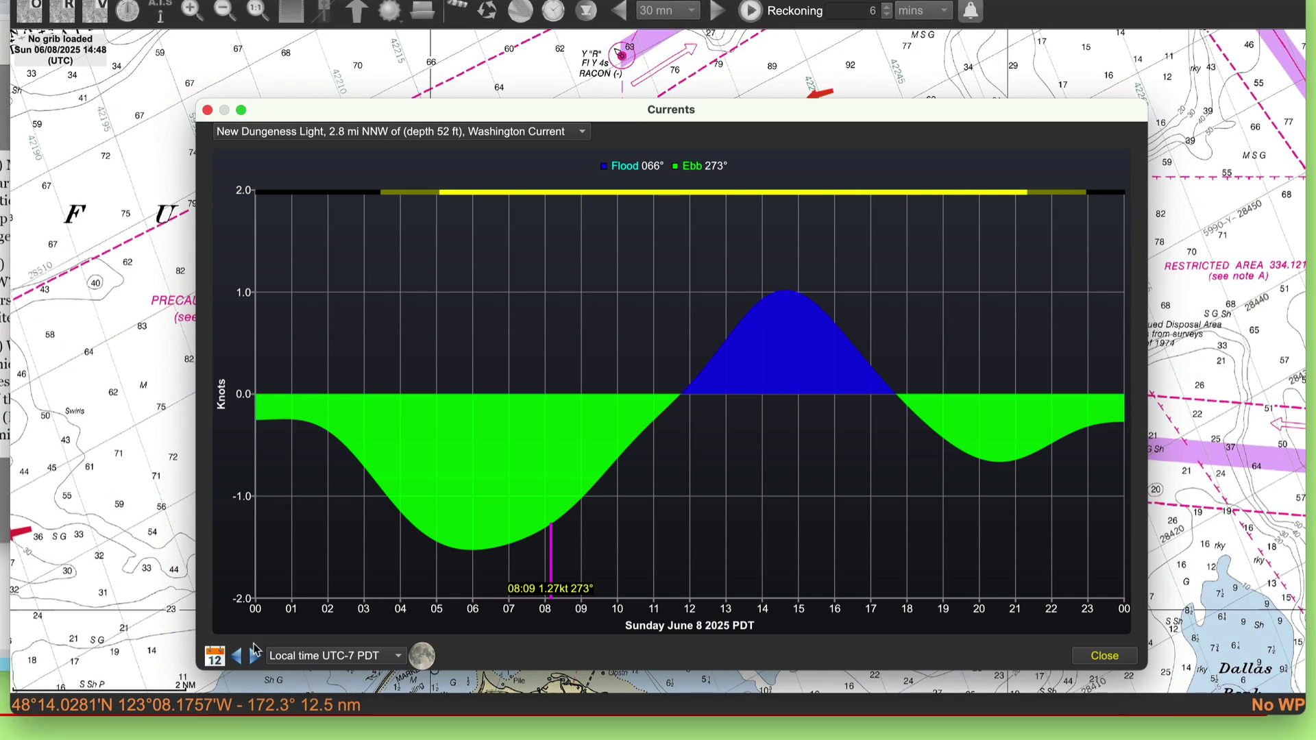
{"action": "left_click", "coordinate": [215, 657]}
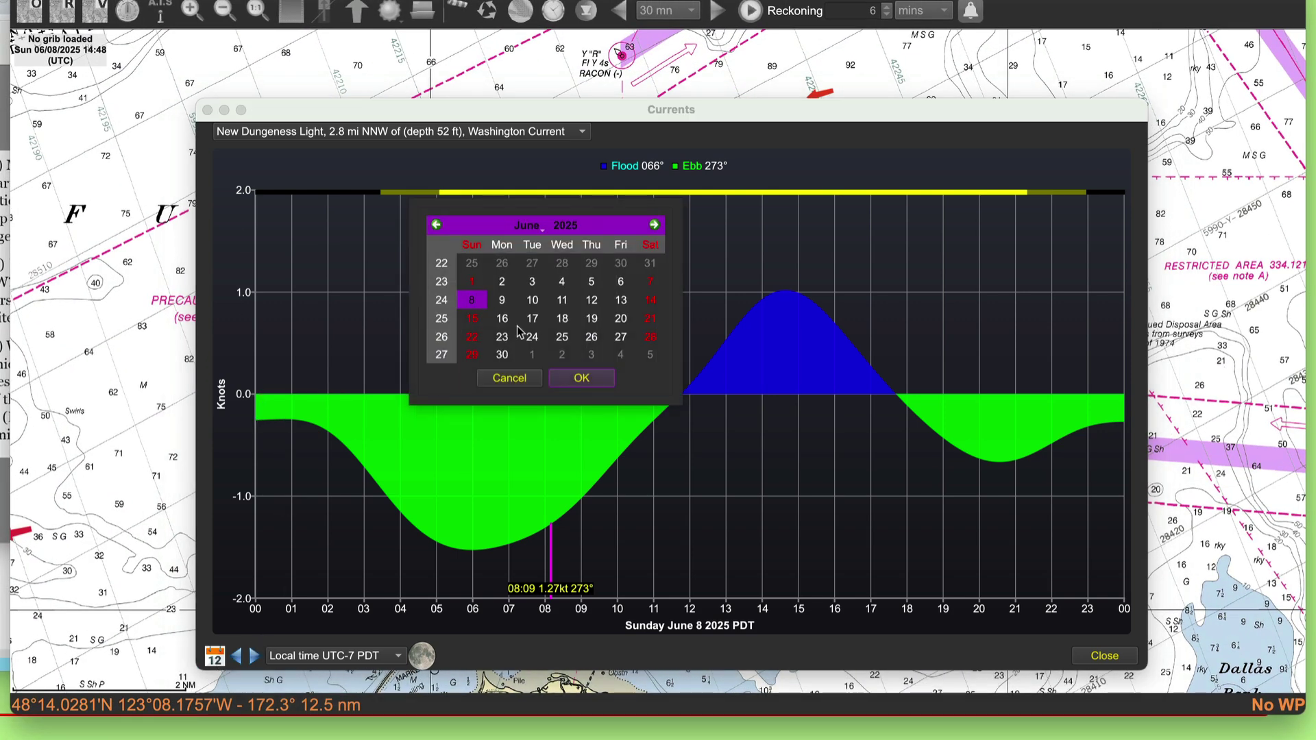
{"action": "left_click", "coordinate": [534, 228]}
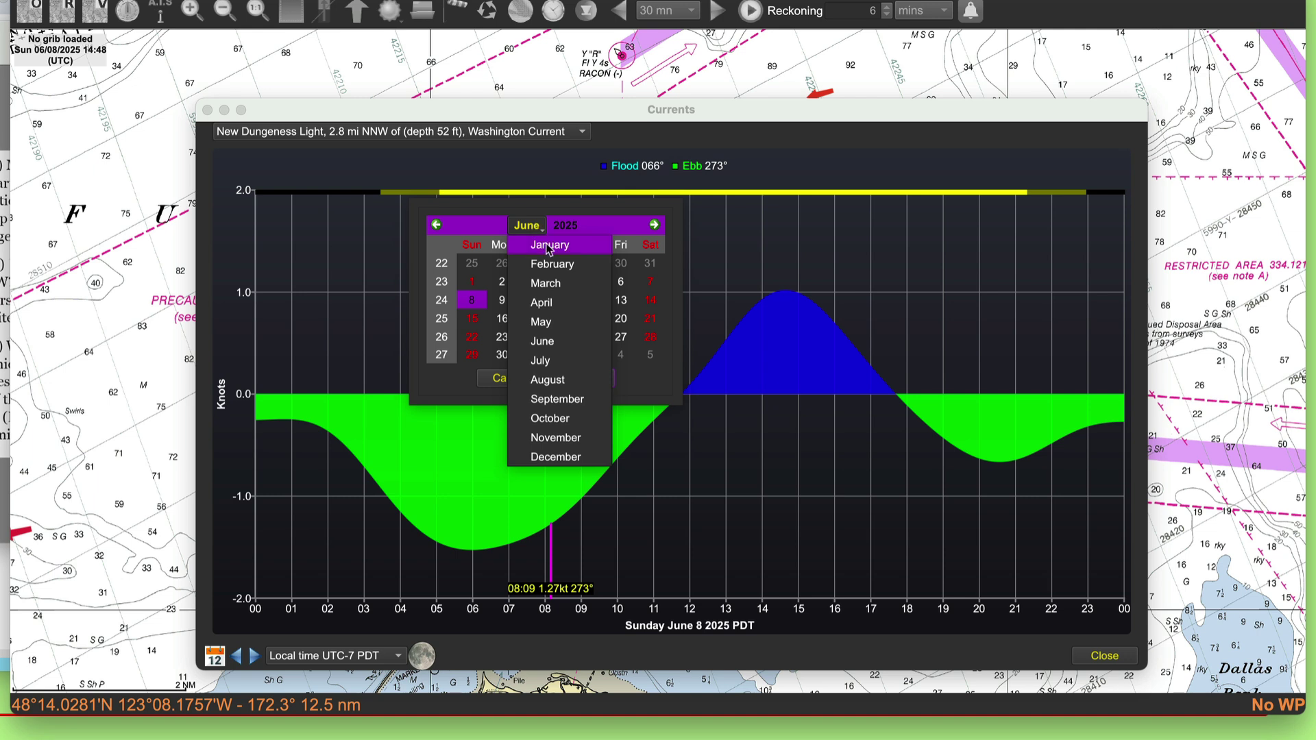
{"action": "left_click", "coordinate": [549, 401]}
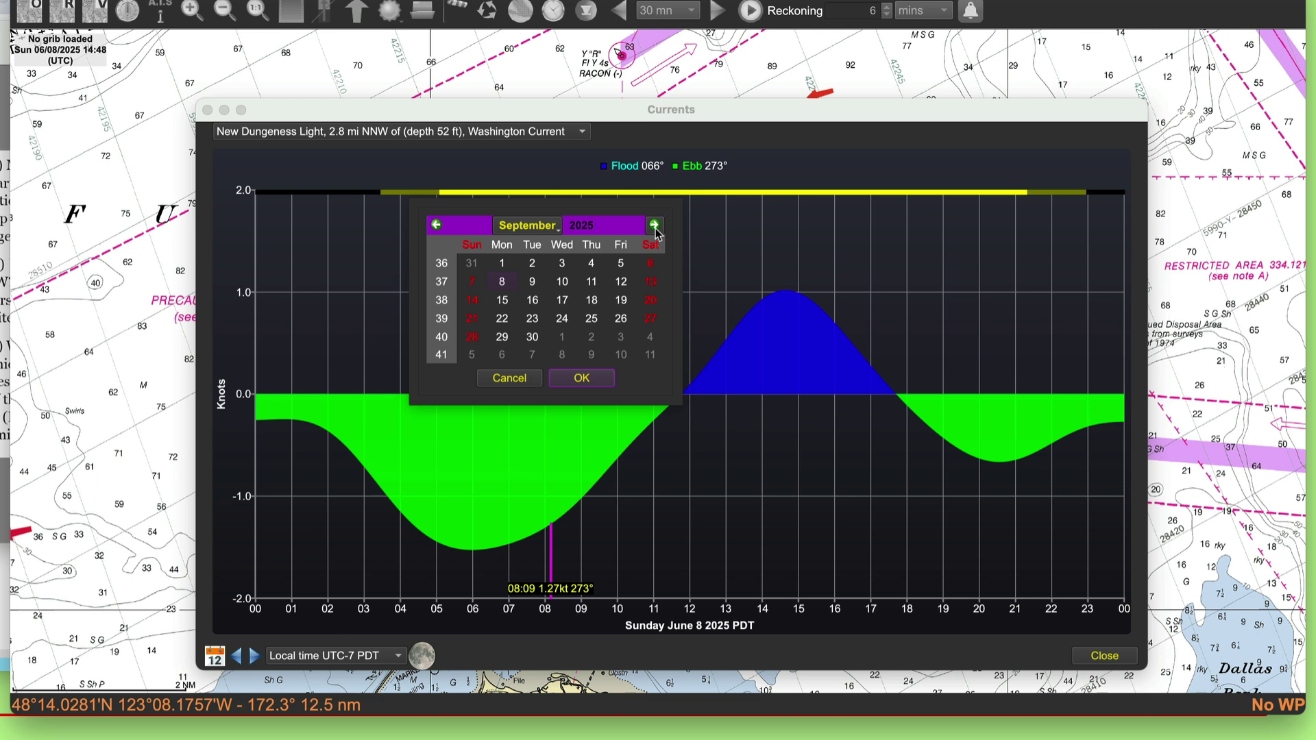
{"action": "left_click", "coordinate": [606, 230]}
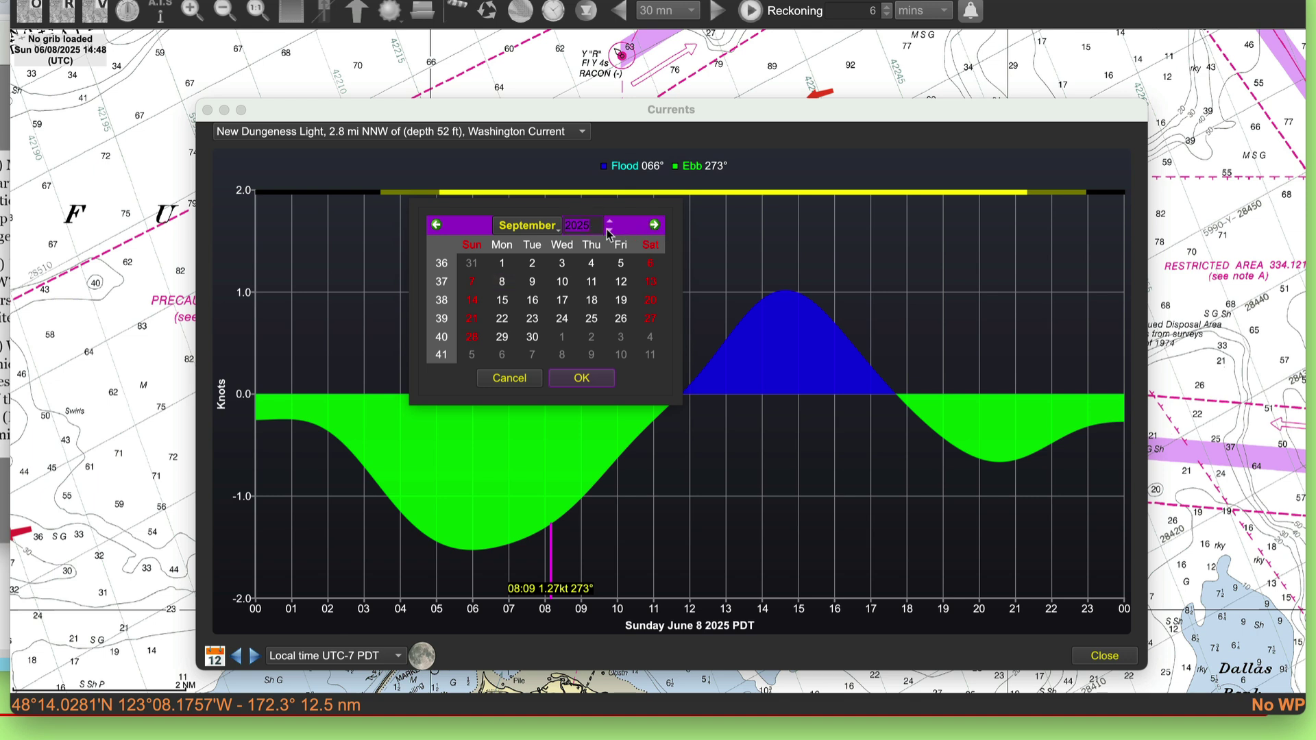
{"action": "left_click", "coordinate": [523, 227]}
{"action": "left_click", "coordinate": [473, 310]}
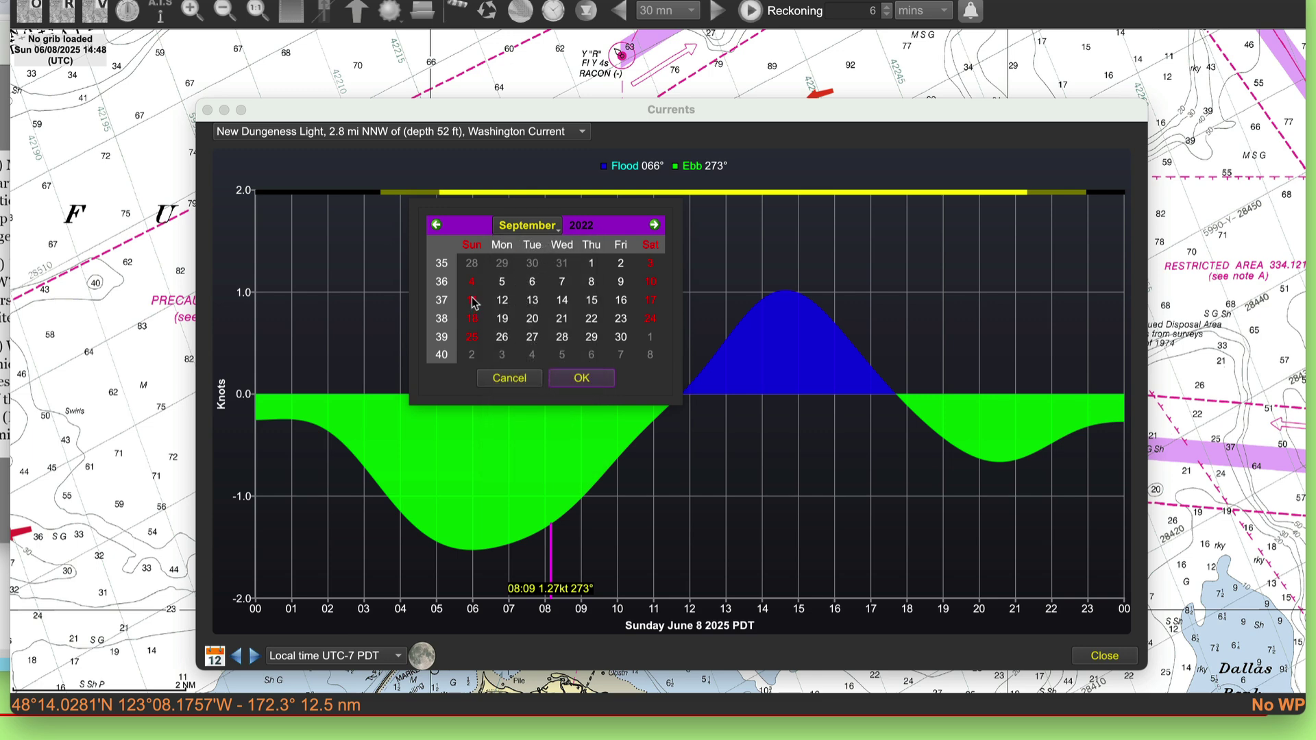
{"action": "left_click", "coordinate": [594, 268]}
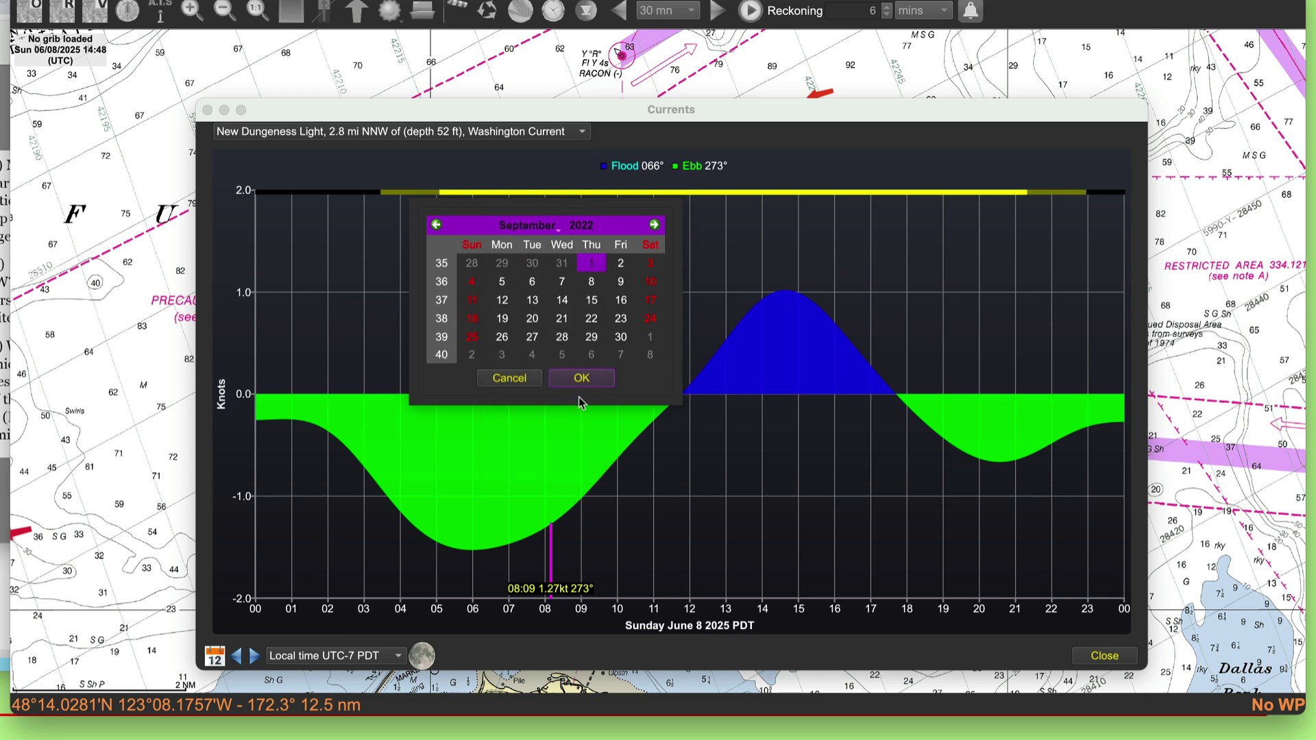
{"action": "left_click", "coordinate": [582, 378]}
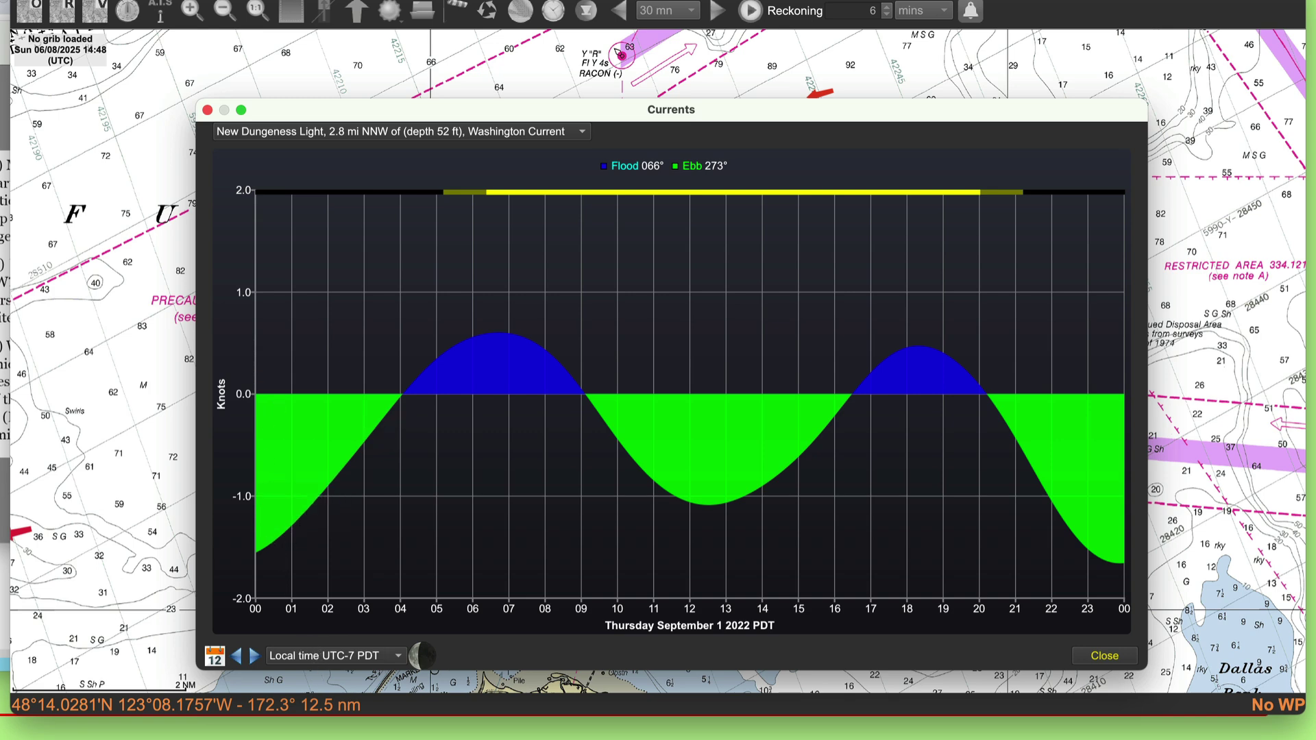
Compare the exercise 8-14 questions and answers with the graph's slack times and peak midday ebb
{"action": "left_click", "coordinate": [4, 353]}
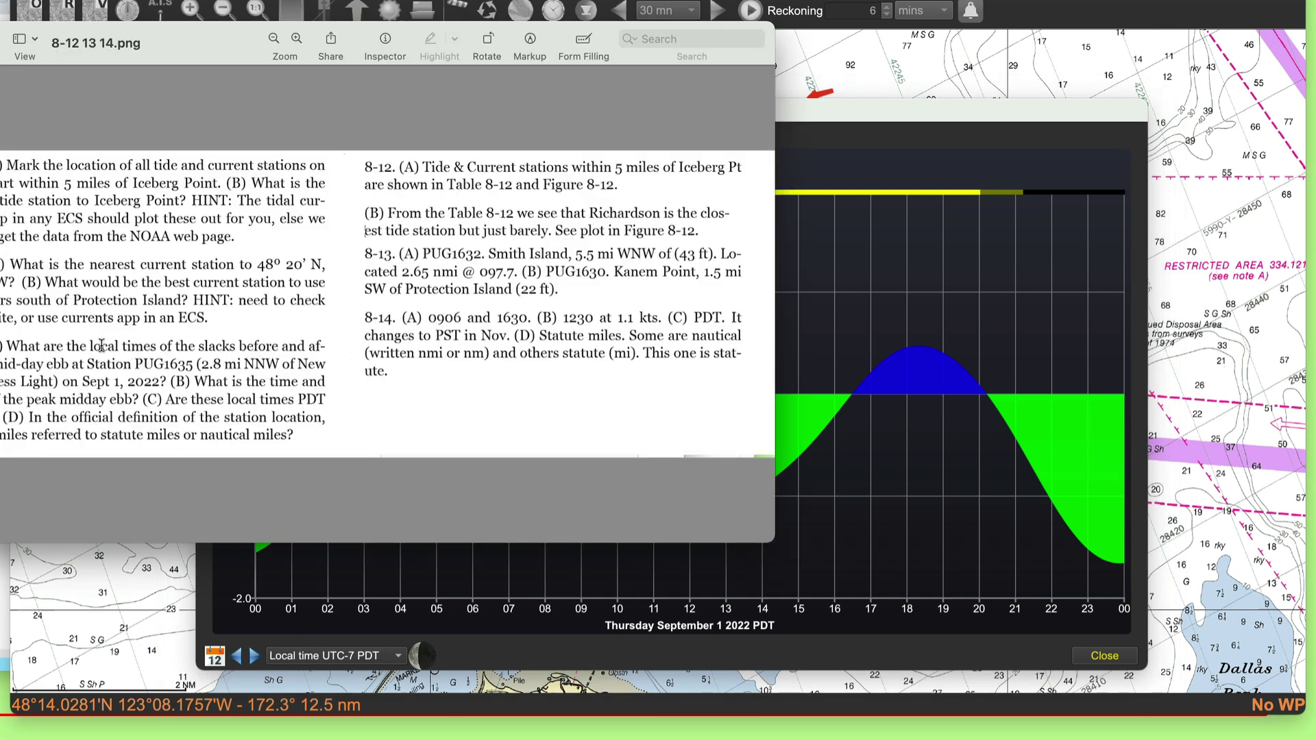
{"action": "left_click_drag", "start_coordinate": [101, 346], "coordinate": [128, 349]}
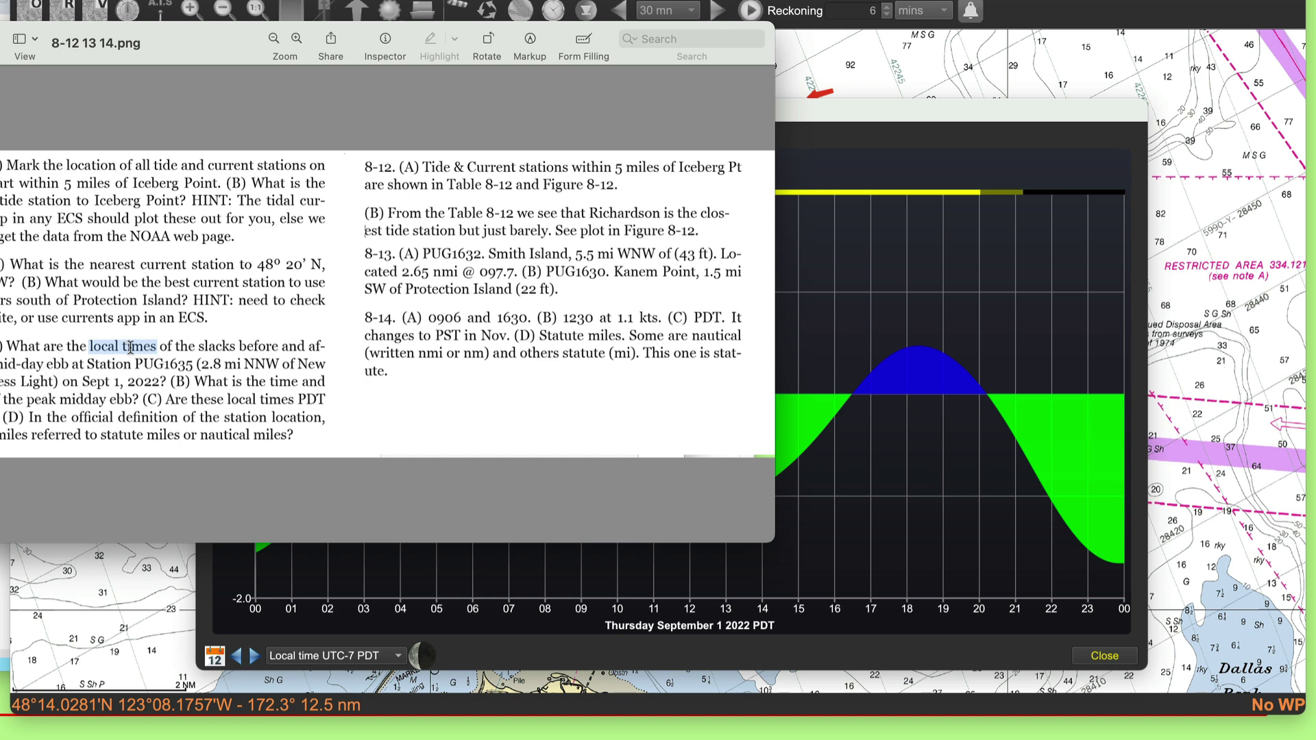
{"action": "left_click", "coordinate": [444, 663]}
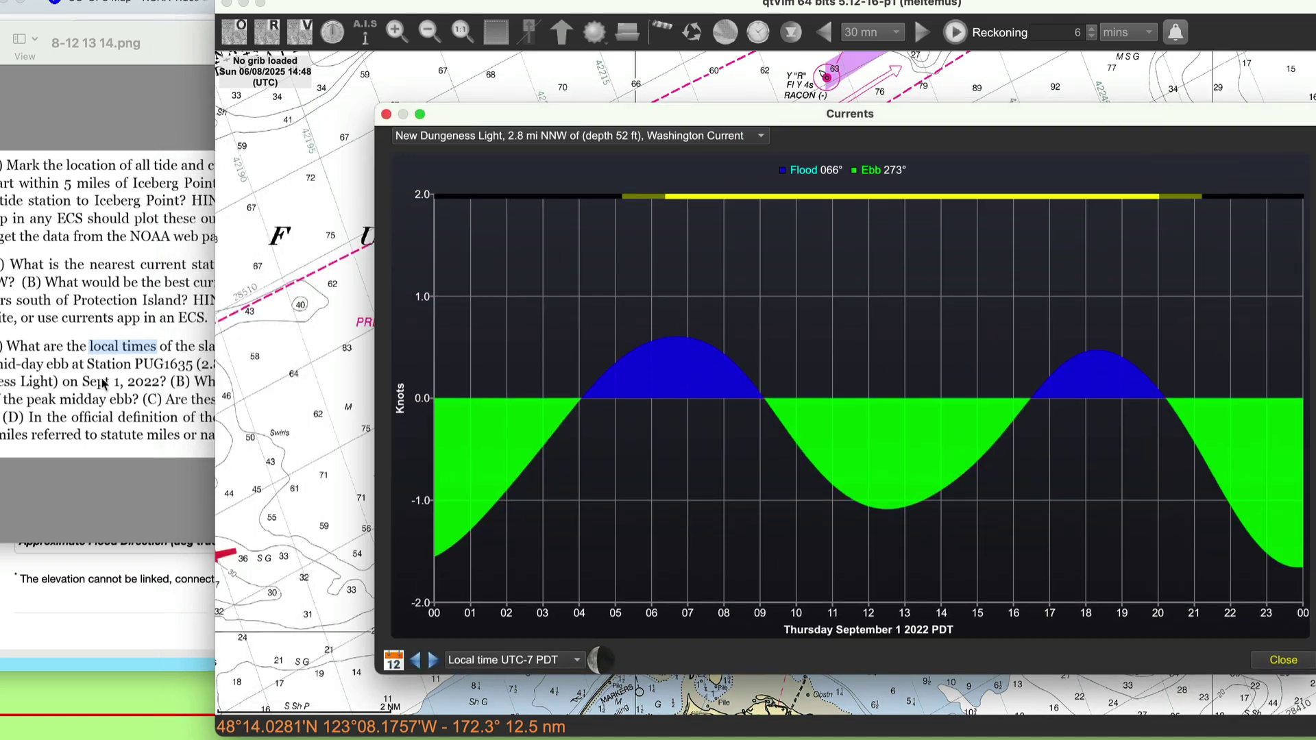
{"action": "left_click", "coordinate": [103, 384]}
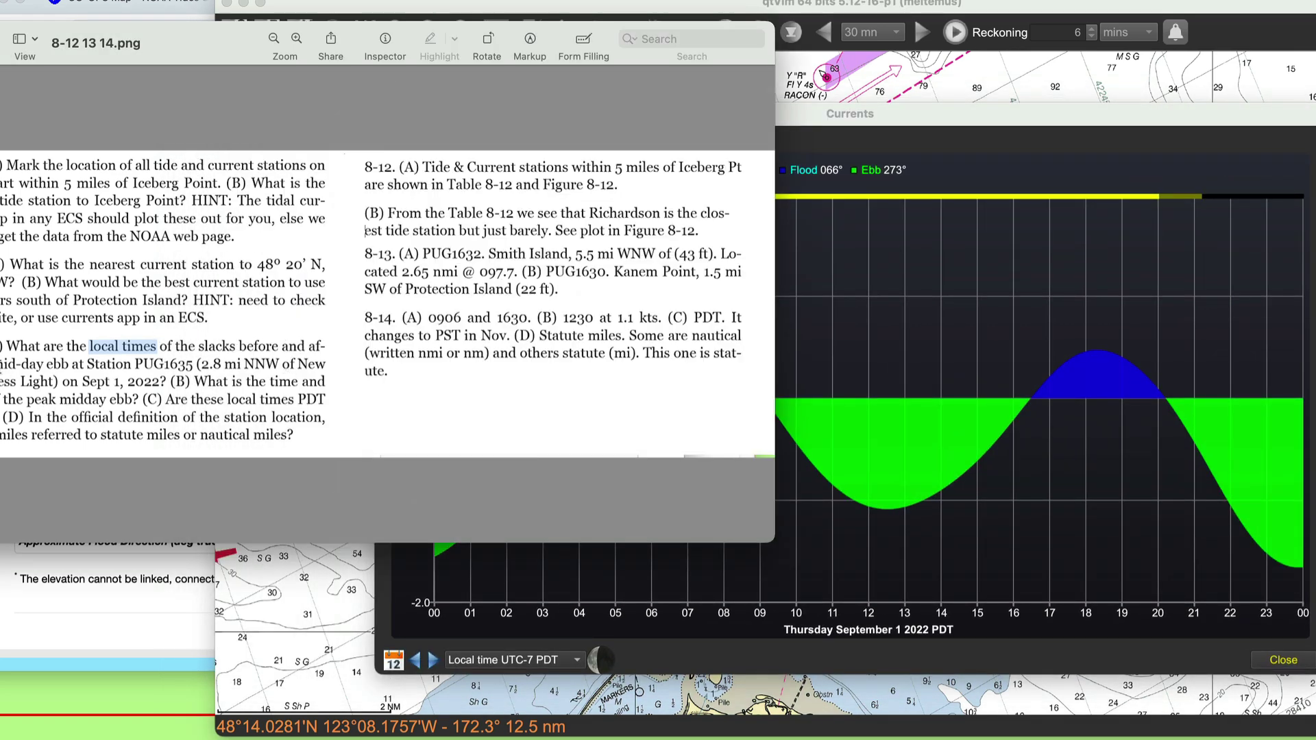
{"action": "left_click", "coordinate": [915, 127]}
{"action": "mouse_move", "coordinate": [881, 511]}
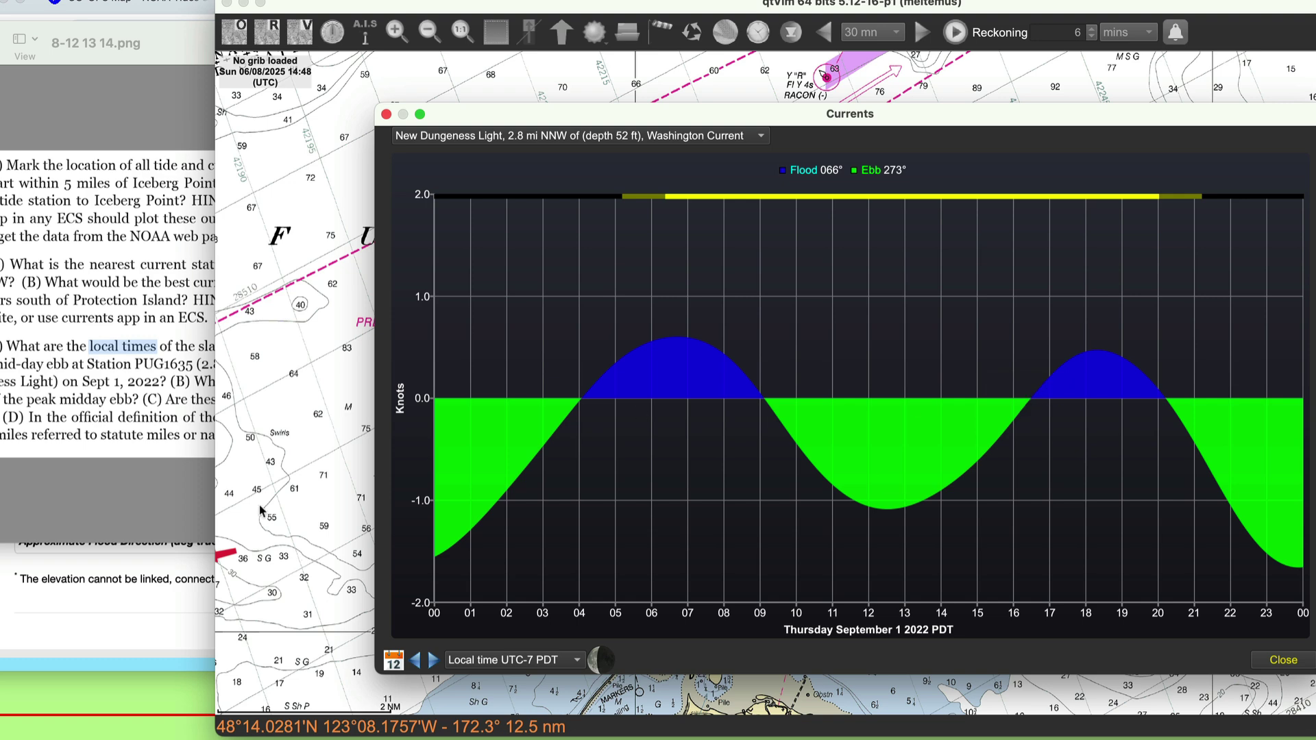
{"action": "left_click", "coordinate": [19, 338]}
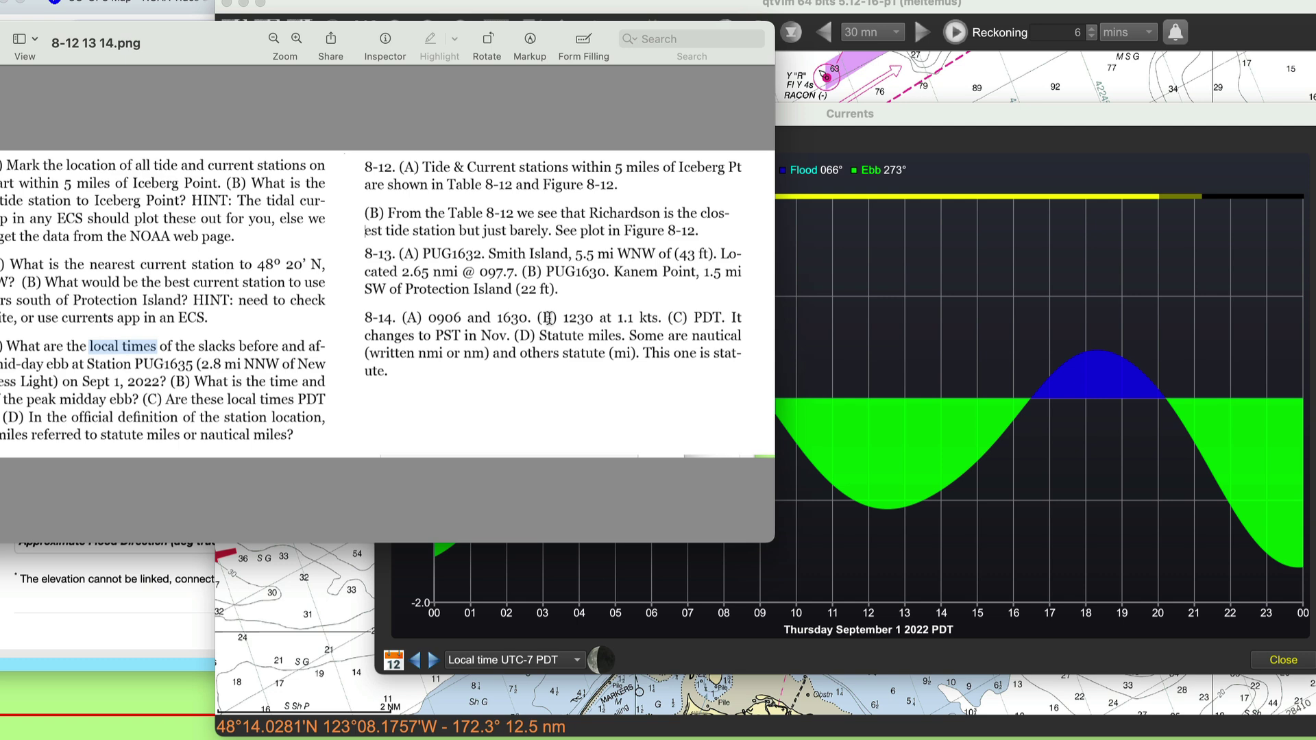
{"action": "left_click", "coordinate": [988, 568]}
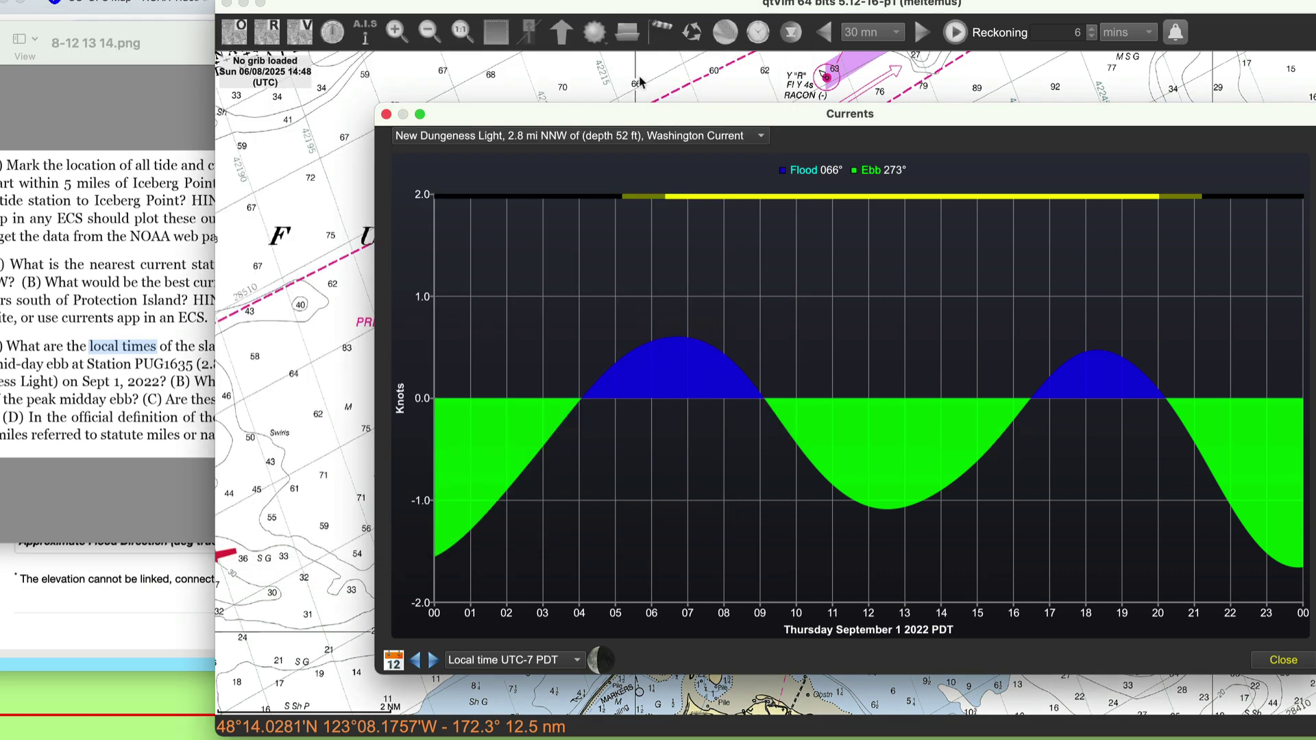
View the New Dungeness Light current graph at 360 ft depth, then return to the 52 ft depth
{"action": "left_click_drag", "start_coordinate": [586, 119], "coordinate": [552, 68]}
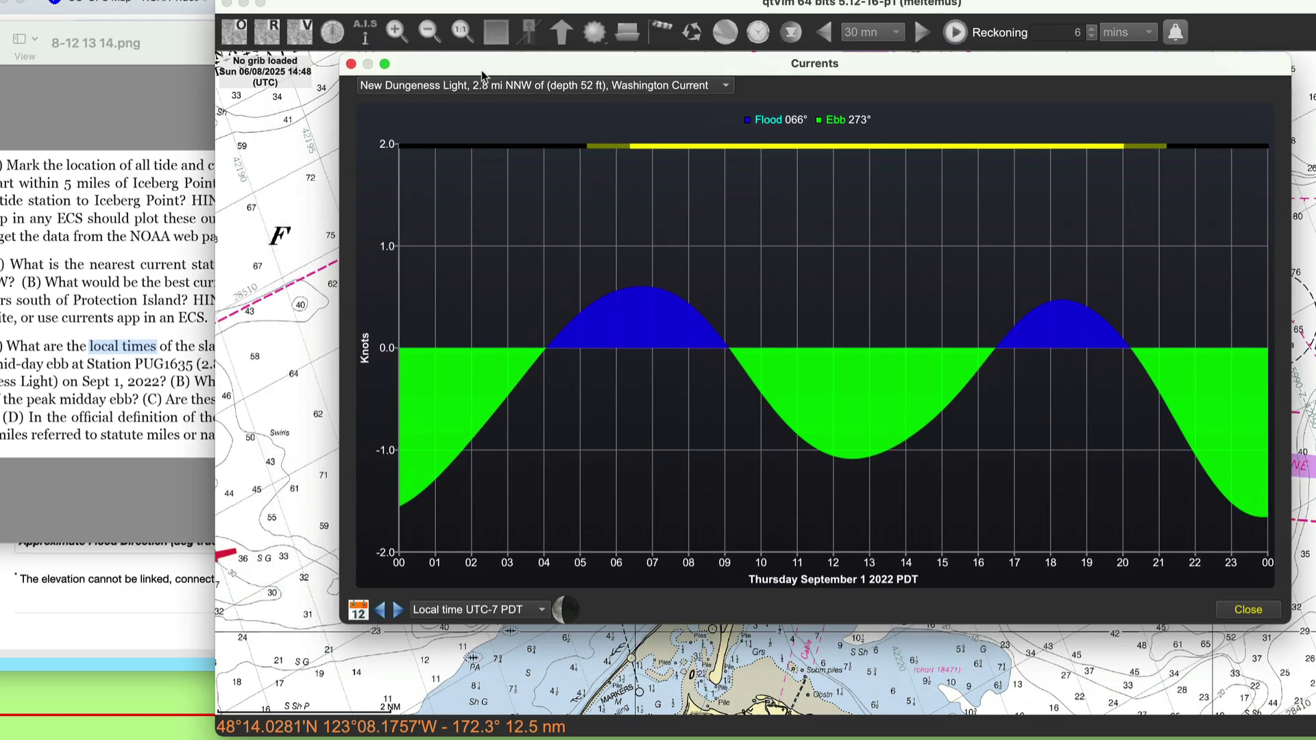
{"action": "left_click", "coordinate": [569, 86]}
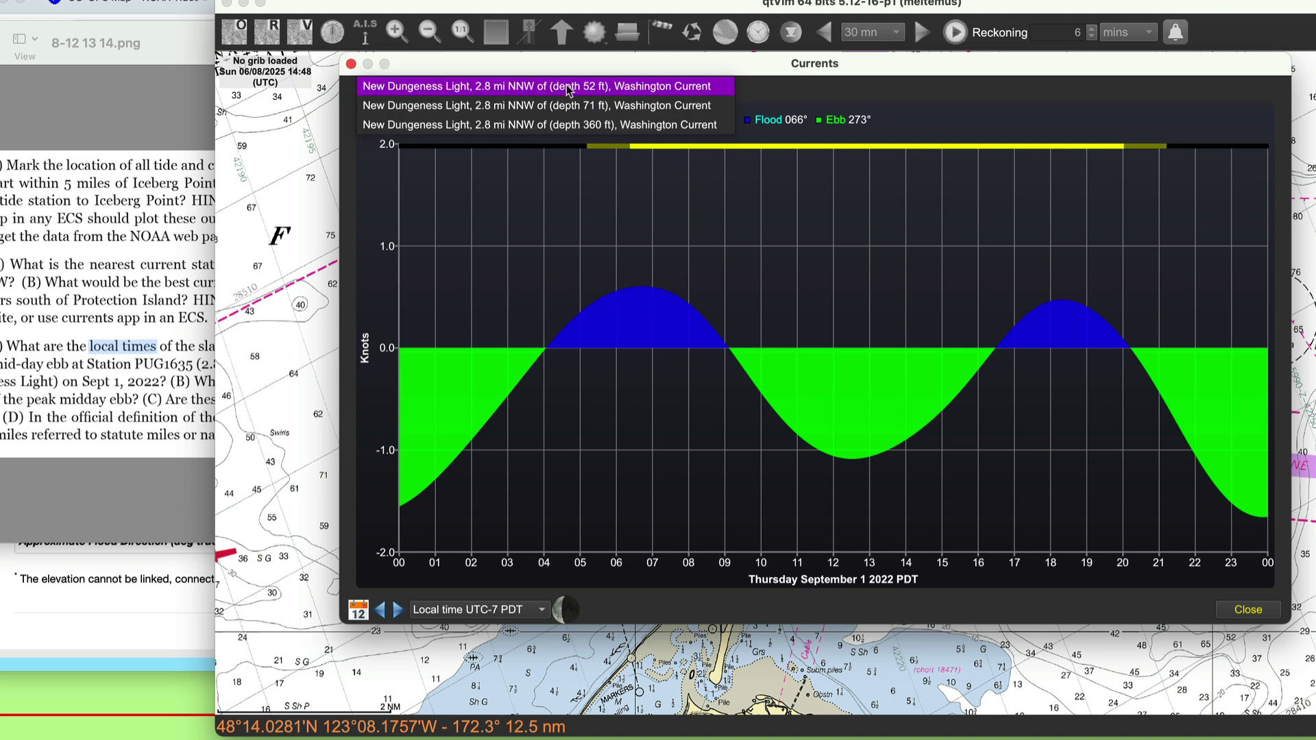
{"action": "left_click", "coordinate": [512, 125]}
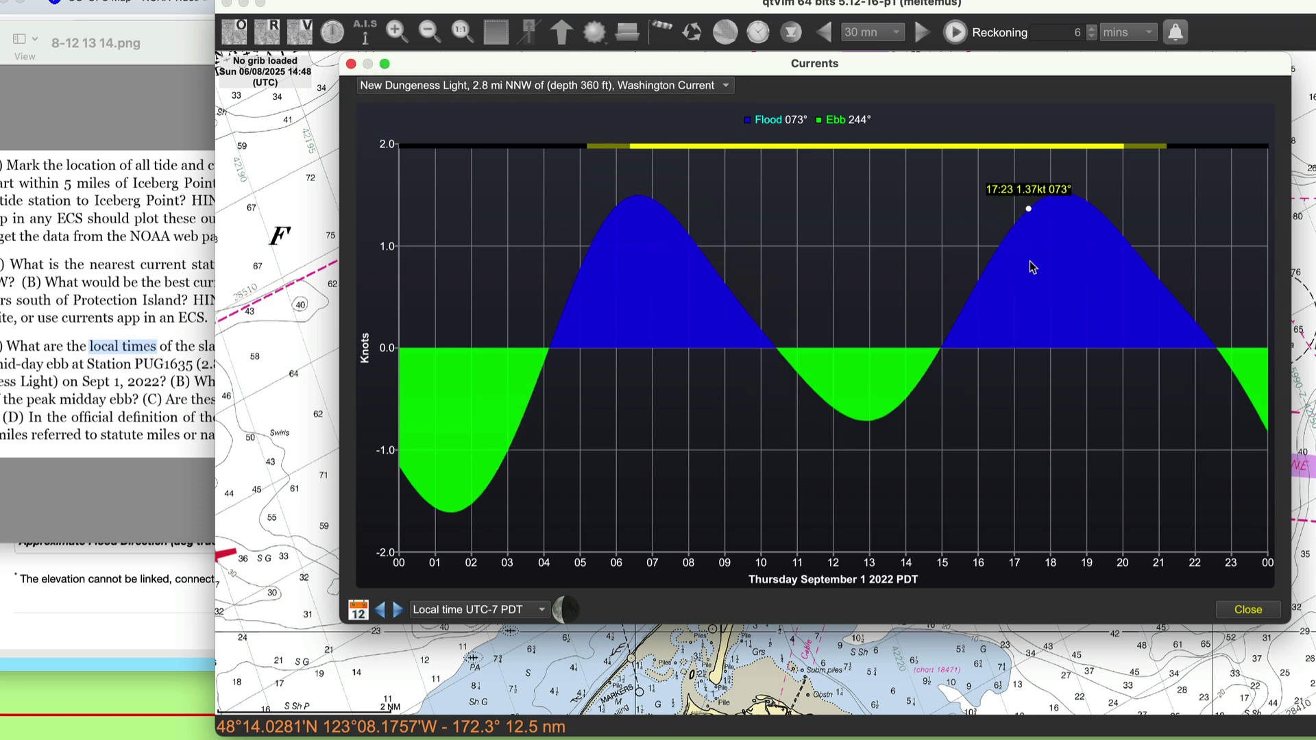
{"action": "left_click", "coordinate": [534, 92]}
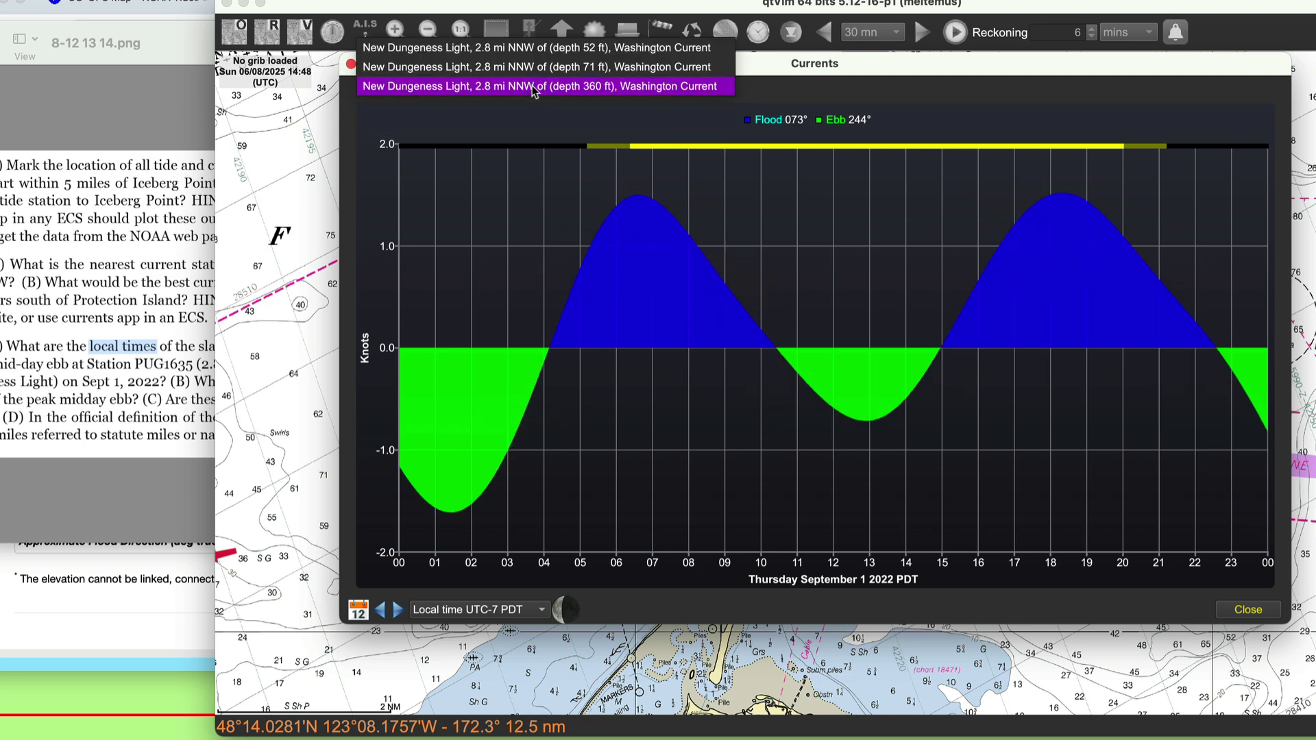
{"action": "left_click", "coordinate": [537, 42]}
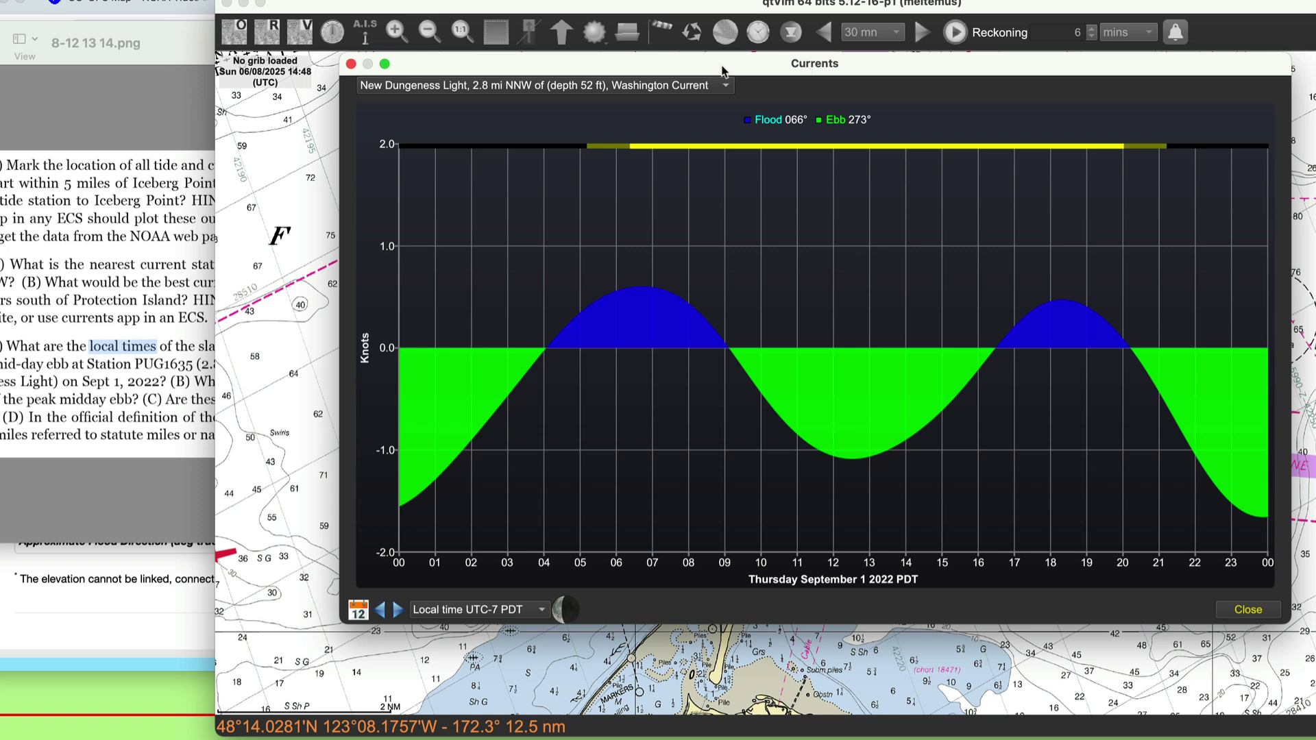
Close the New Dungeness Light current graph and reposition the qtVlm chart window
{"action": "left_click_drag", "start_coordinate": [723, 70], "coordinate": [742, 90]}
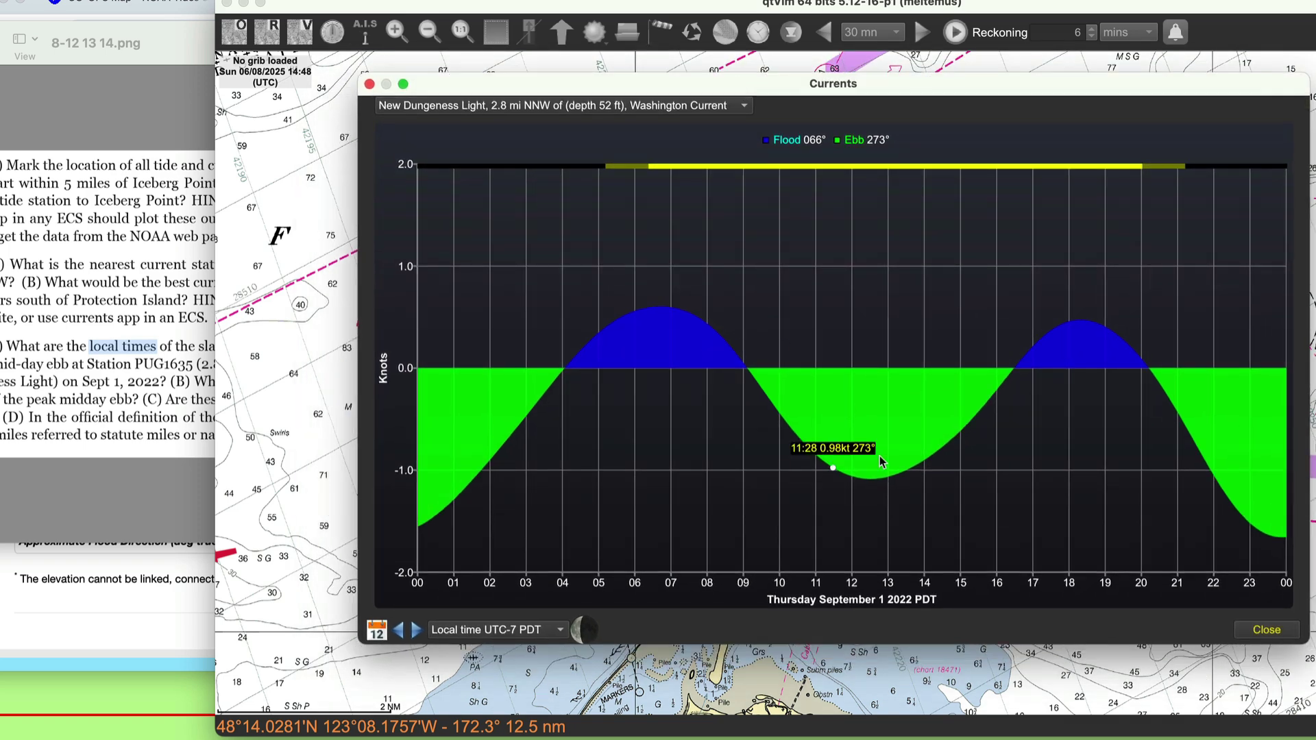
{"action": "left_click", "coordinate": [1265, 630]}
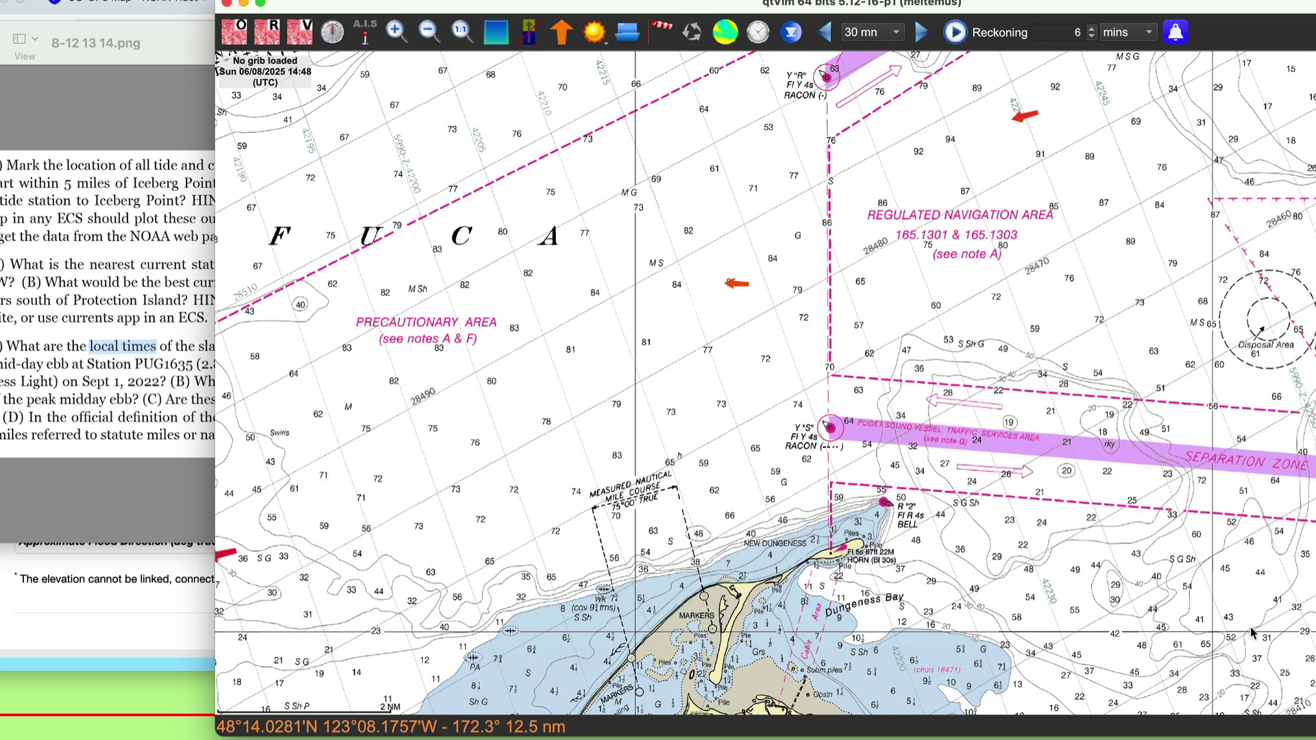
{"action": "left_click_drag", "start_coordinate": [446, 6], "coordinate": [402, 76]}
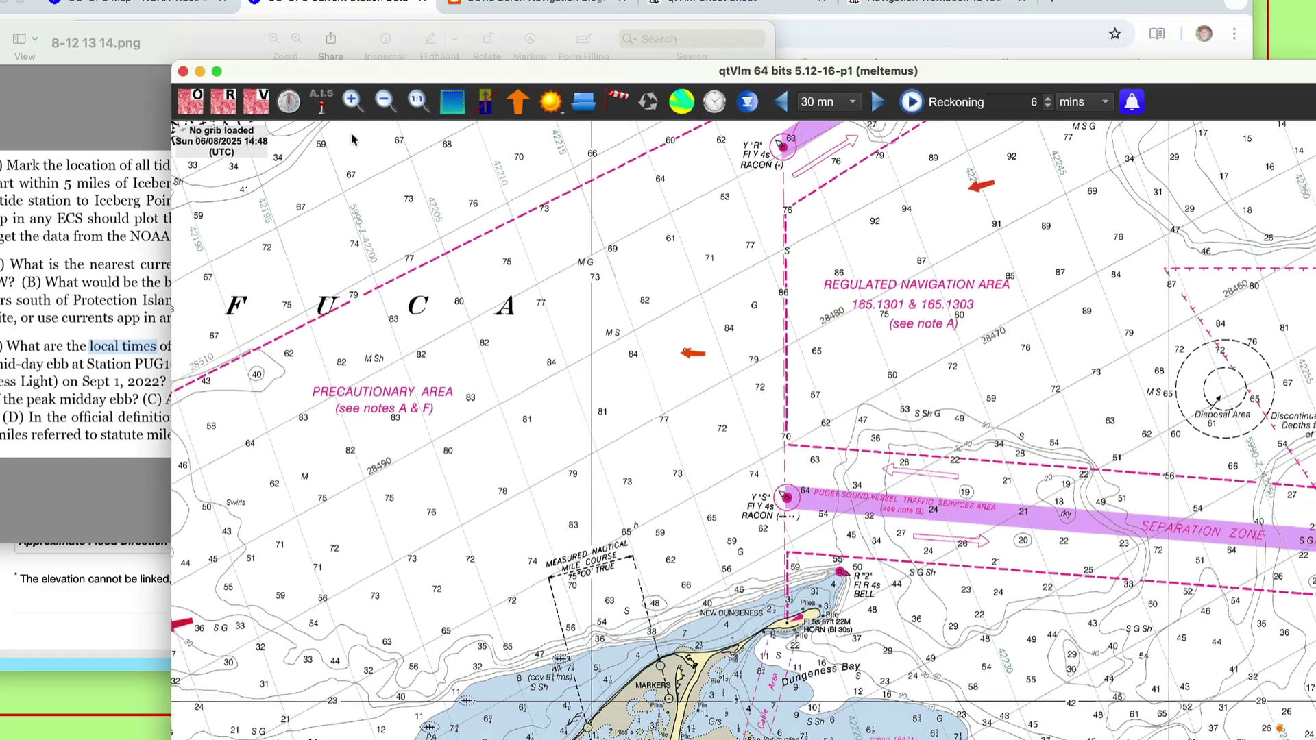
{"action": "left_click_drag", "start_coordinate": [354, 139], "coordinate": [313, 32]}
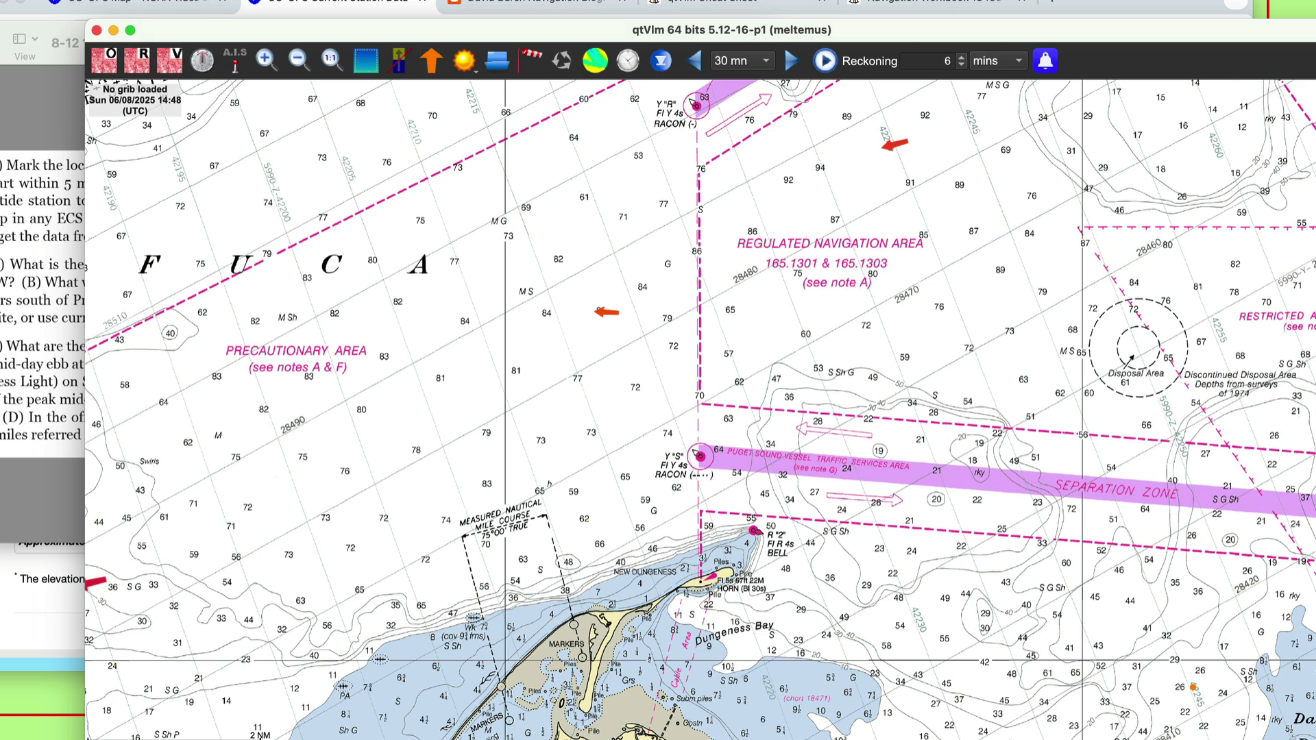
{"action": "left_click", "coordinate": [1165, 3]}
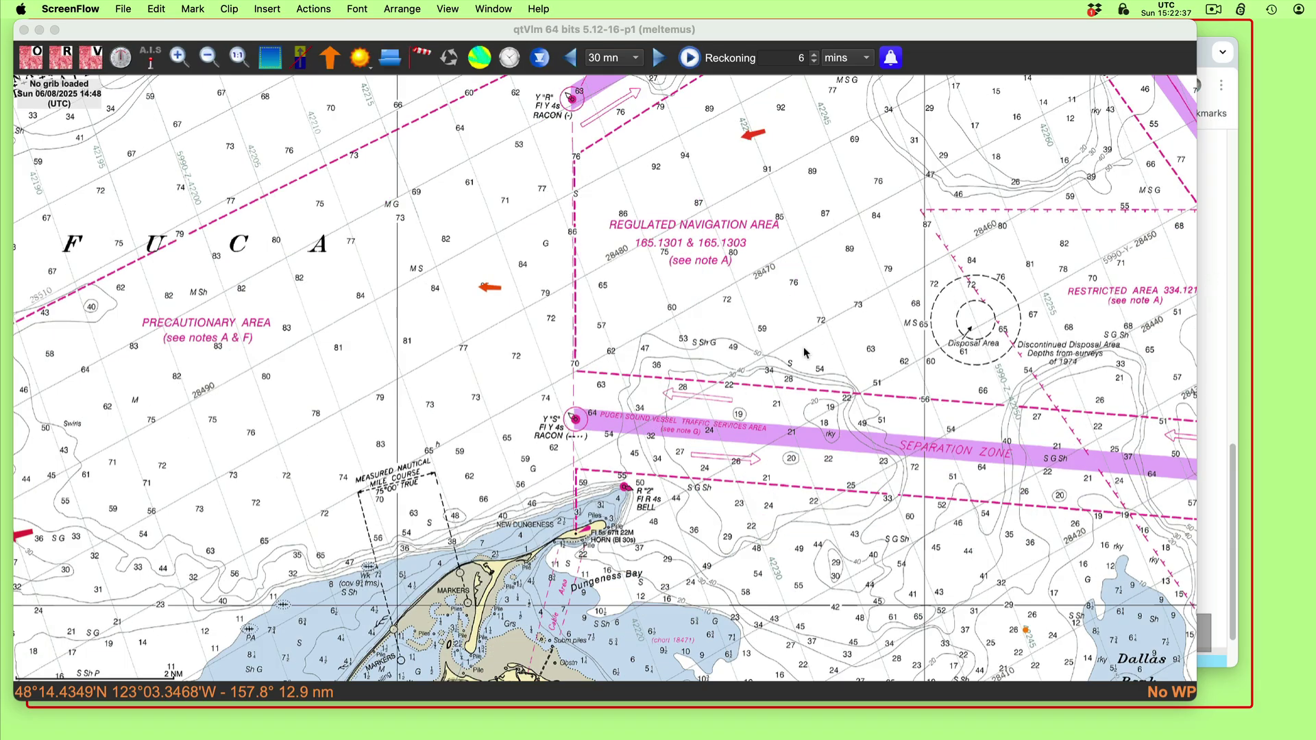
Set the time step to 1 h and advance the current arrows across the Strait of Juan de Fuca to 20:48 UTC on June 8, 2025
{"action": "scroll", "coordinate": [805, 352], "scroll_direction": "down", "scroll_amount": 6}
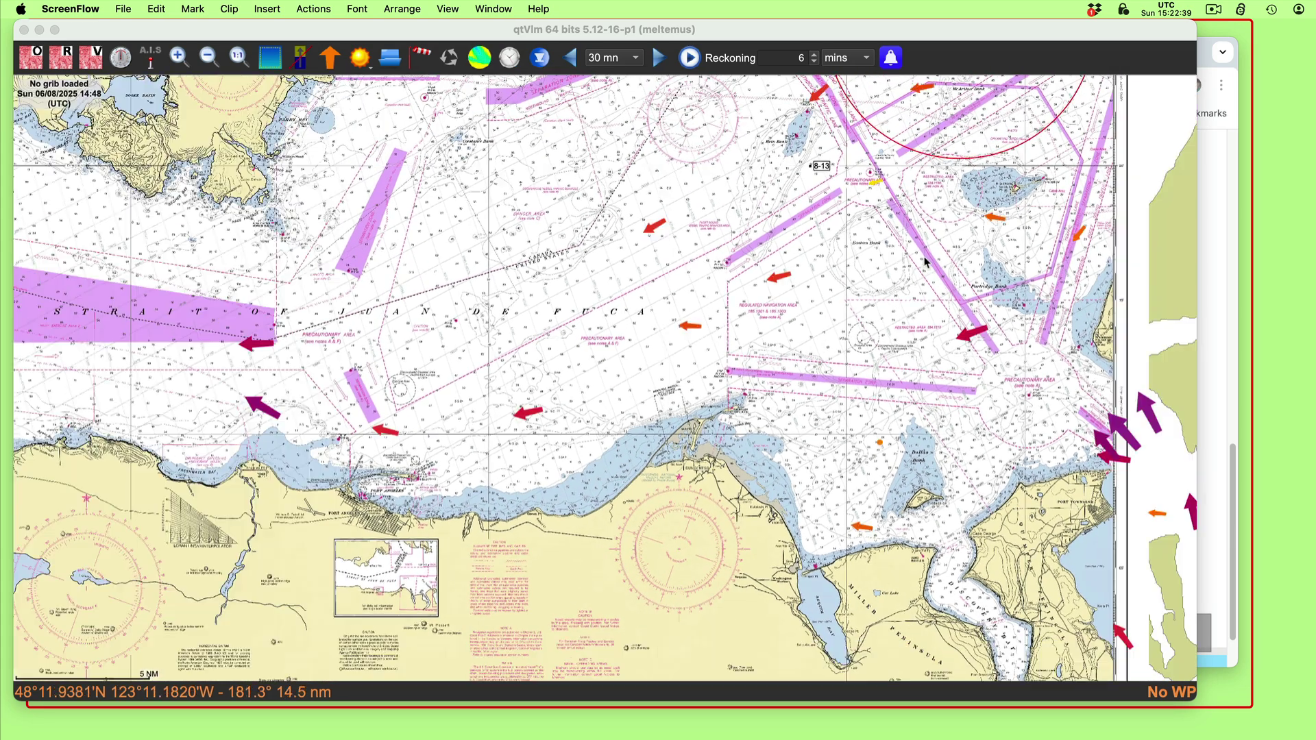
{"action": "left_click", "coordinate": [923, 264]}
{"action": "scroll", "coordinate": [892, 322], "scroll_direction": "left", "scroll_amount": 3}
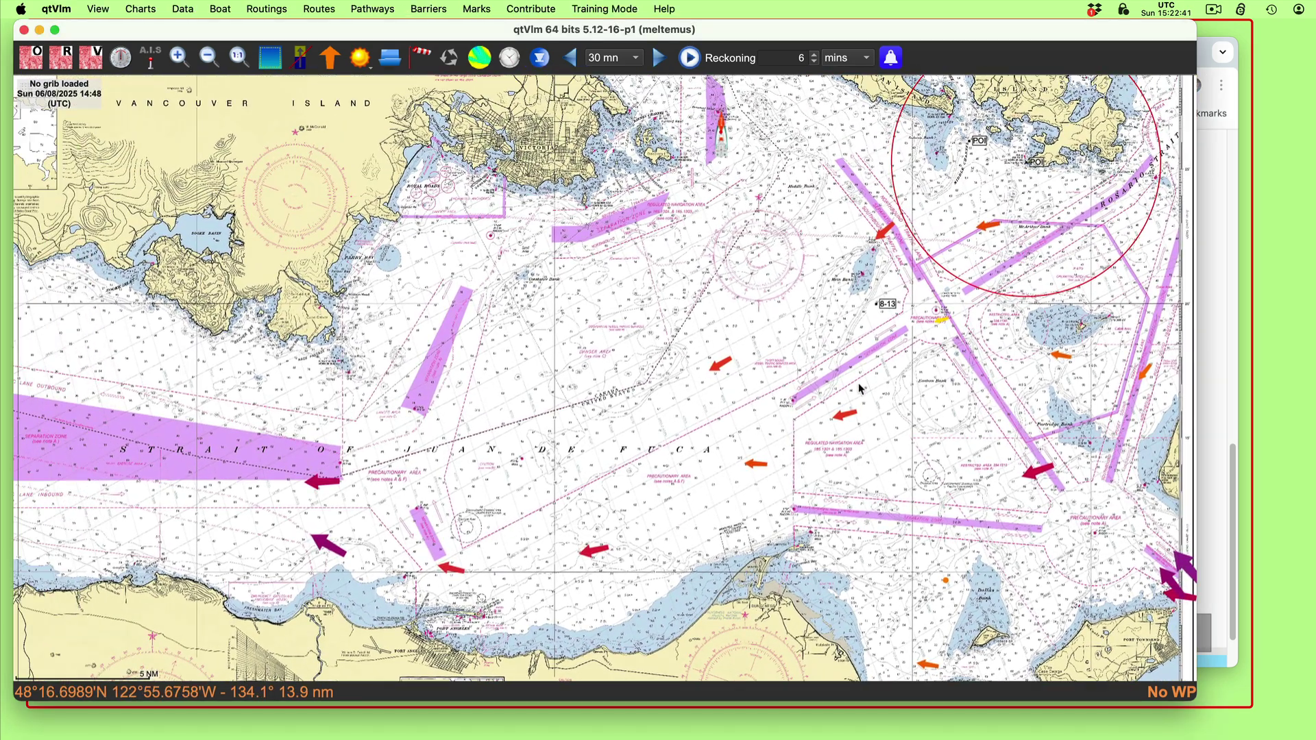
{"action": "scroll", "coordinate": [860, 389], "scroll_direction": "down", "scroll_amount": 2}
{"action": "scroll", "coordinate": [892, 430], "scroll_direction": "up", "scroll_amount": 3}
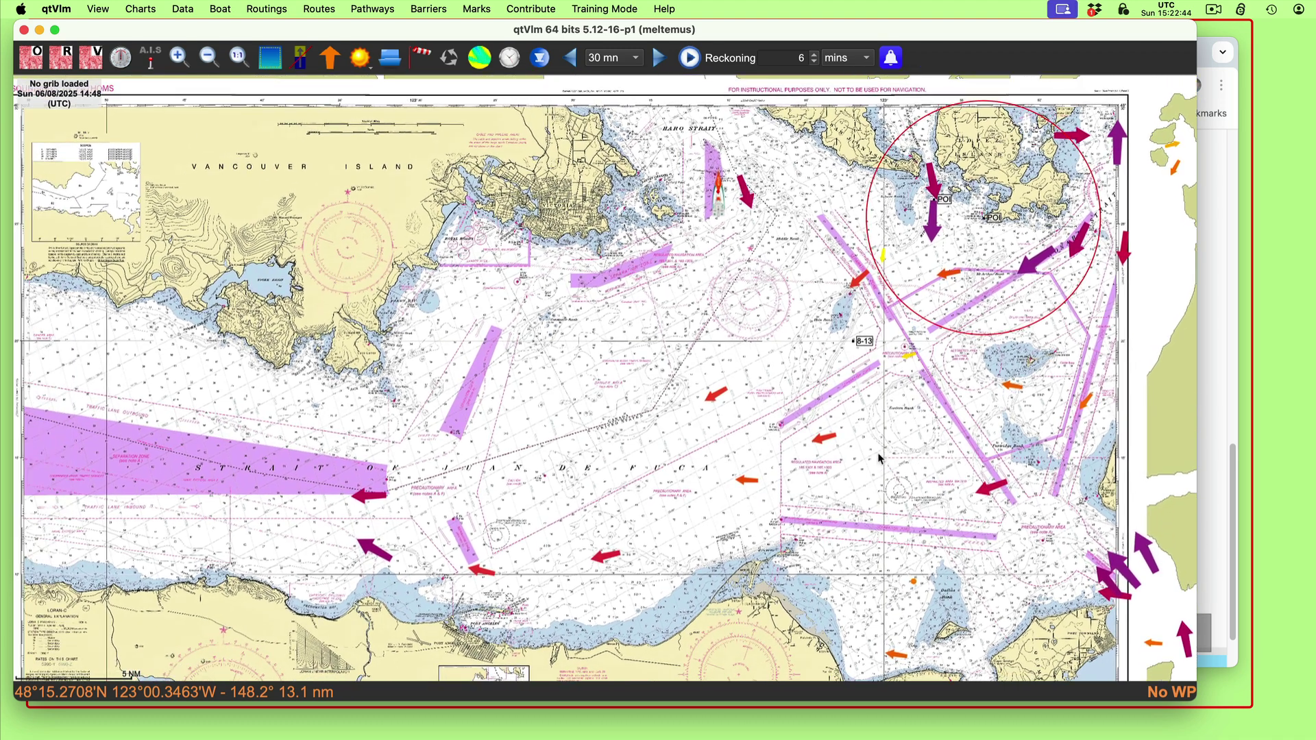
{"action": "left_click_drag", "start_coordinate": [878, 453], "coordinate": [893, 453]}
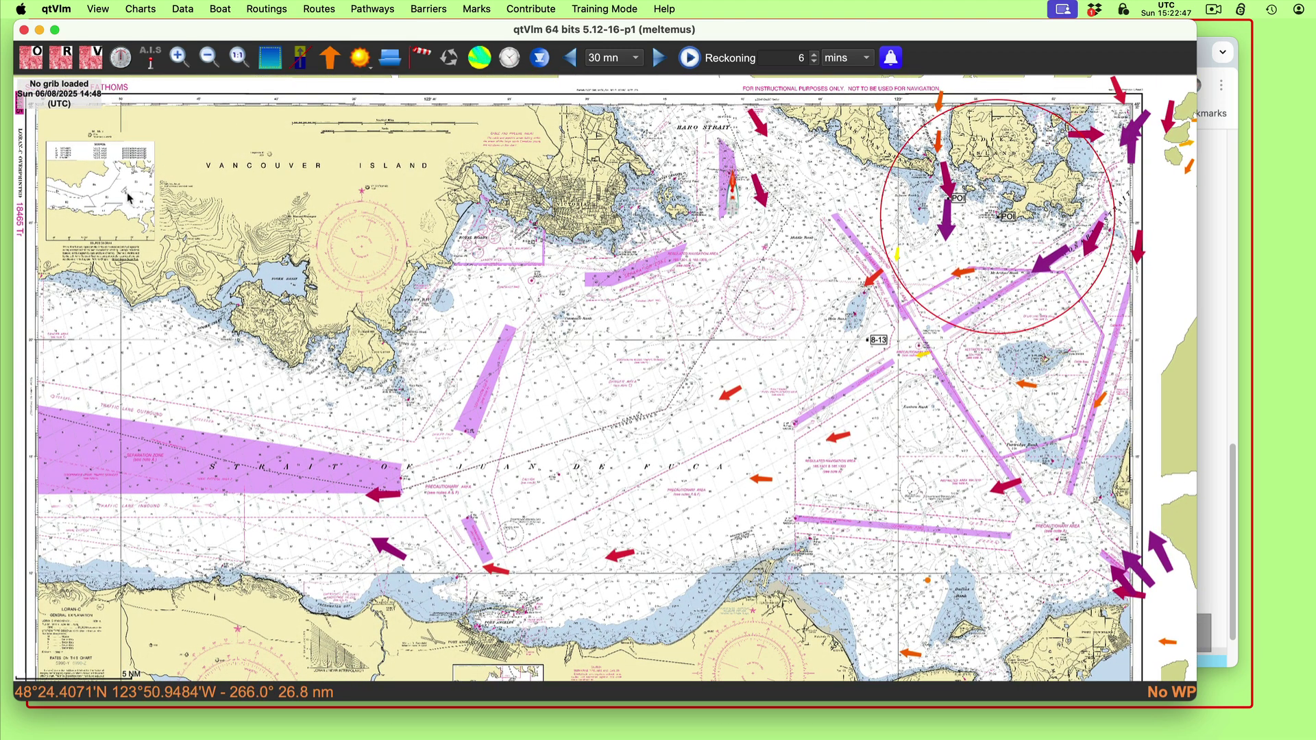
{"action": "left_click", "coordinate": [639, 60]}
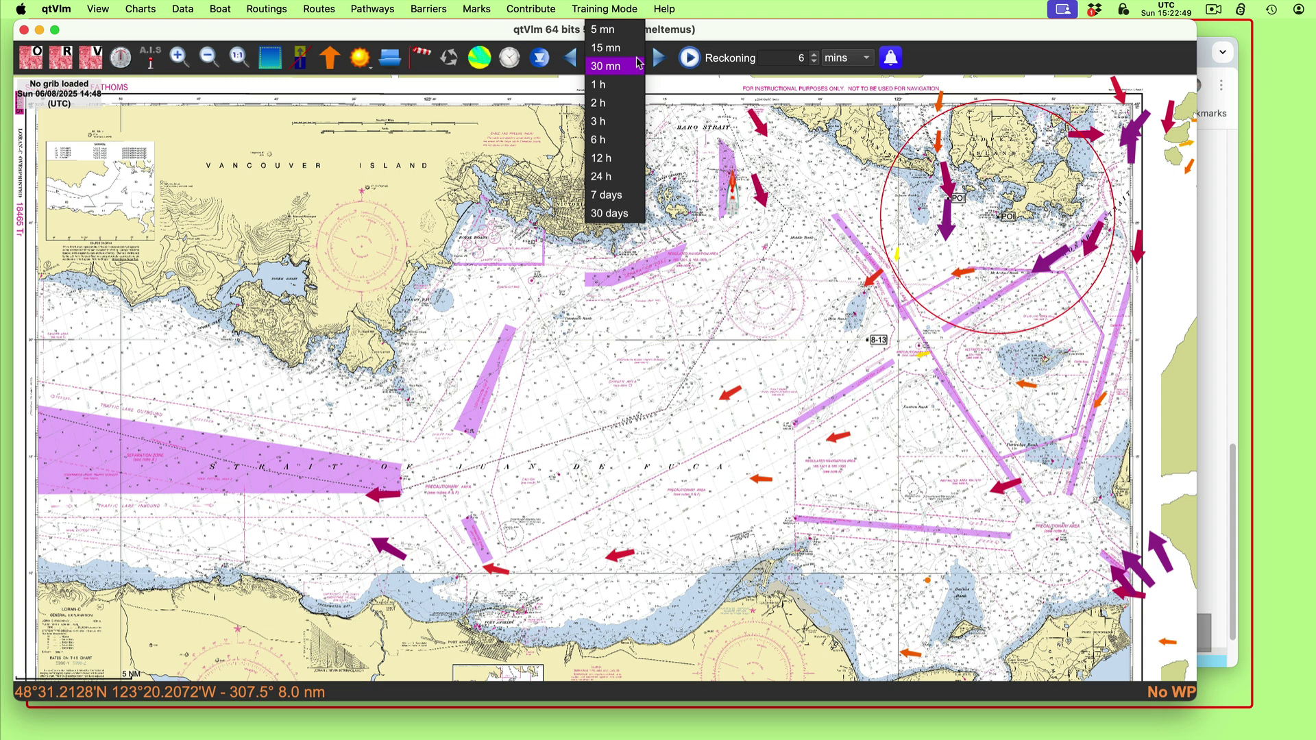
{"action": "left_click", "coordinate": [608, 85]}
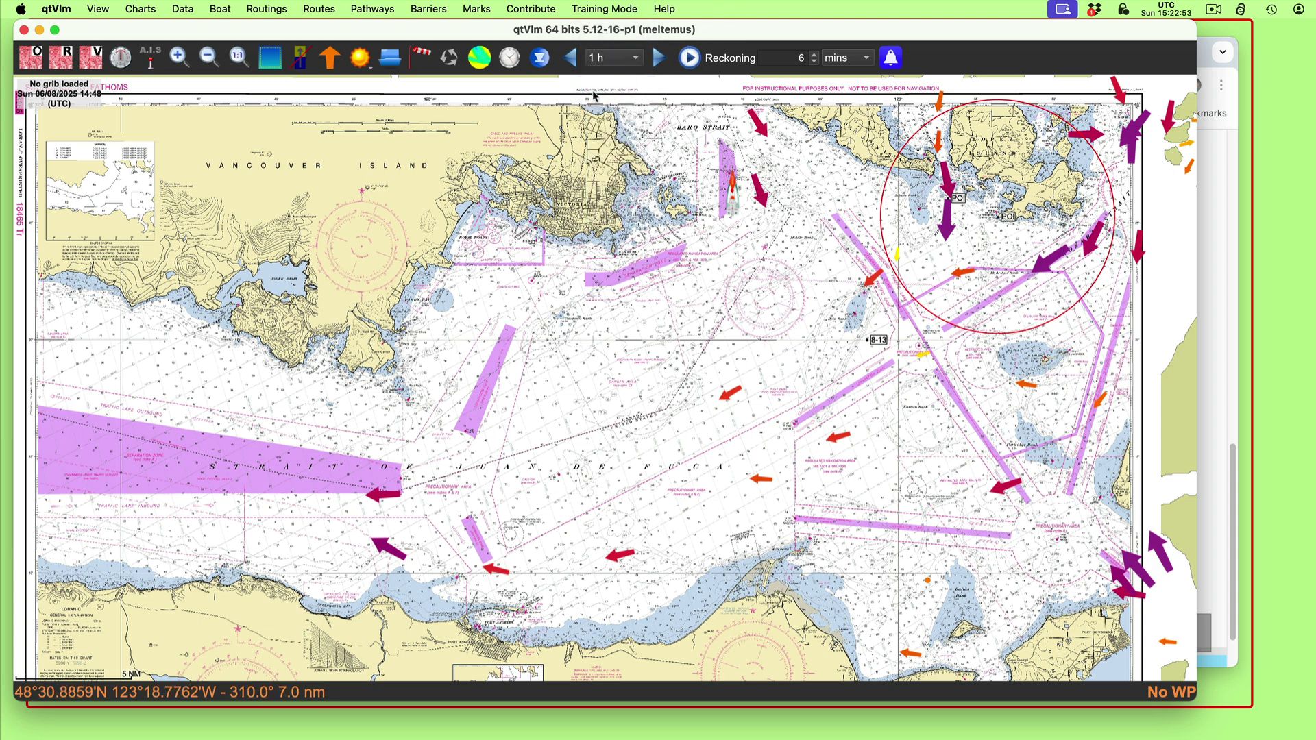
{"action": "left_click", "coordinate": [660, 62]}
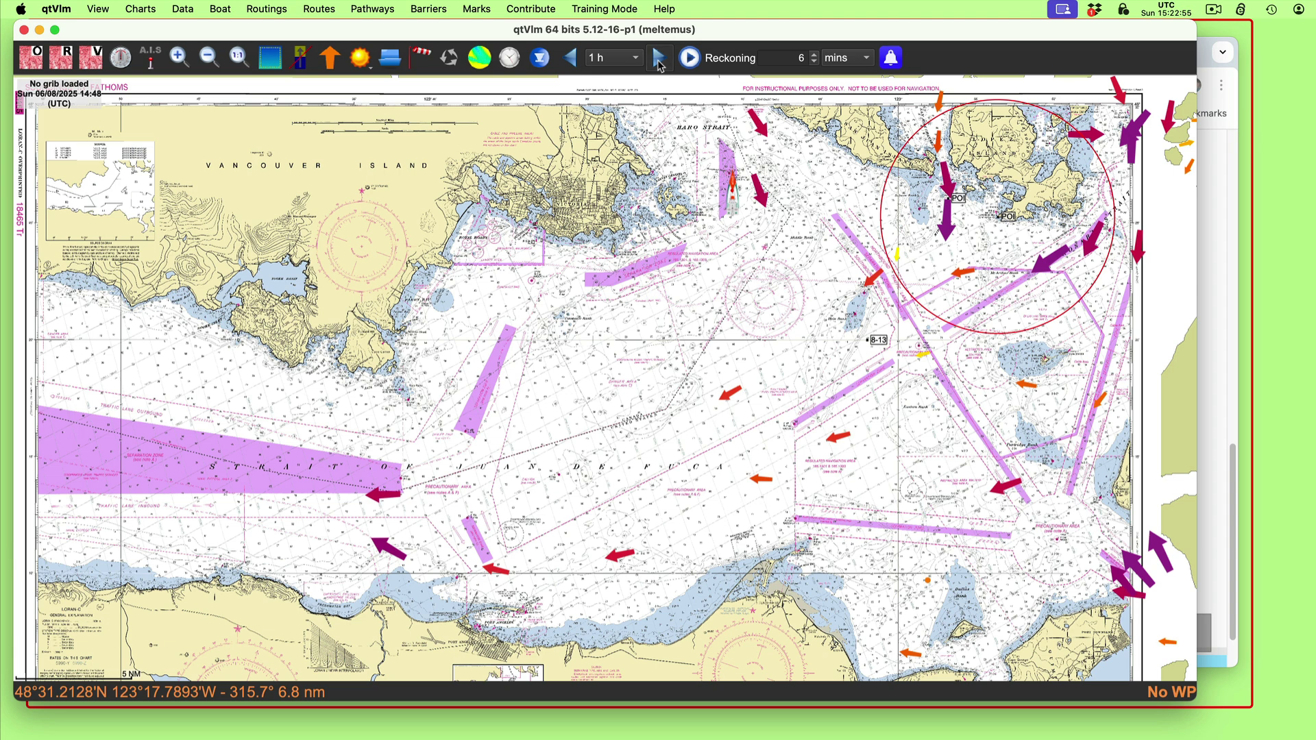
{"action": "left_click", "coordinate": [659, 62]}
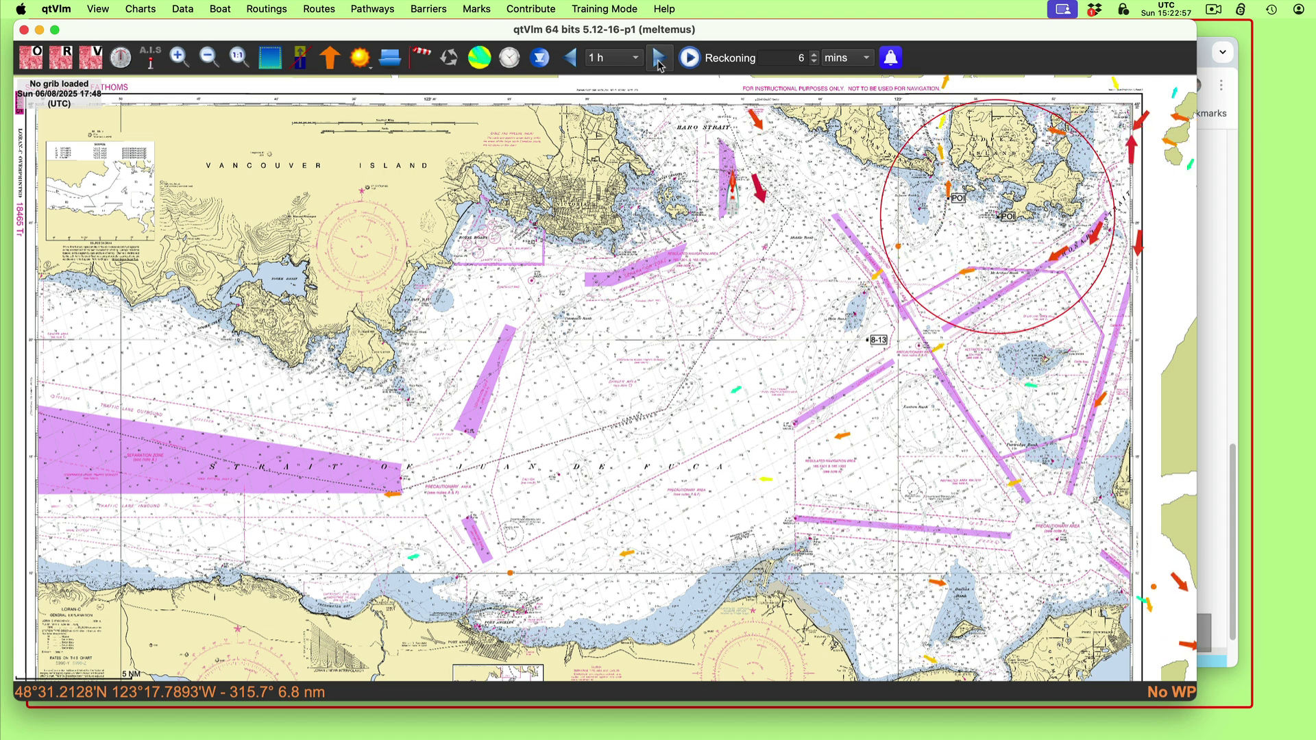
{"action": "left_click", "coordinate": [660, 62]}
{"action": "left_click", "coordinate": [659, 62]}
{"action": "left_click", "coordinate": [660, 62]}
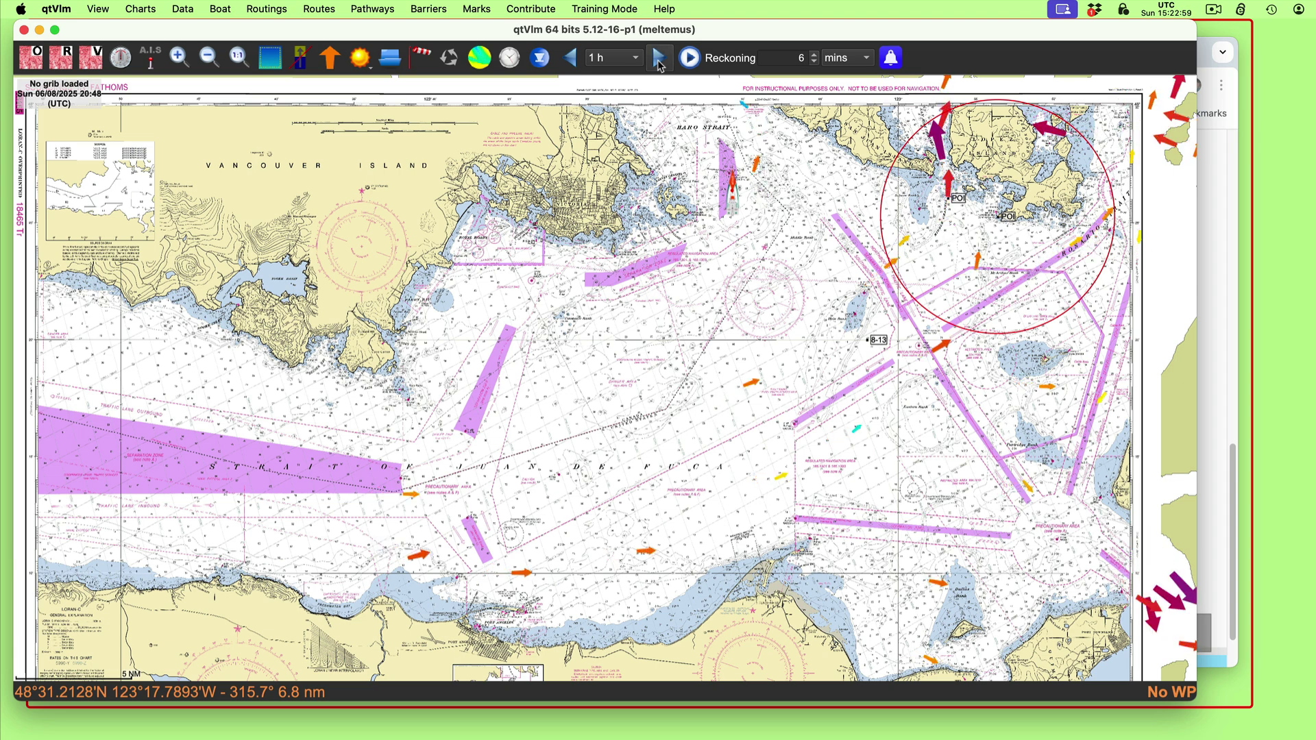
Advance the current arrows across the strait and San Juan Islands in 1 h steps to 08:48 UTC on June 9, 2025
{"action": "left_click", "coordinate": [660, 62]}
{"action": "left_click", "coordinate": [659, 61]}
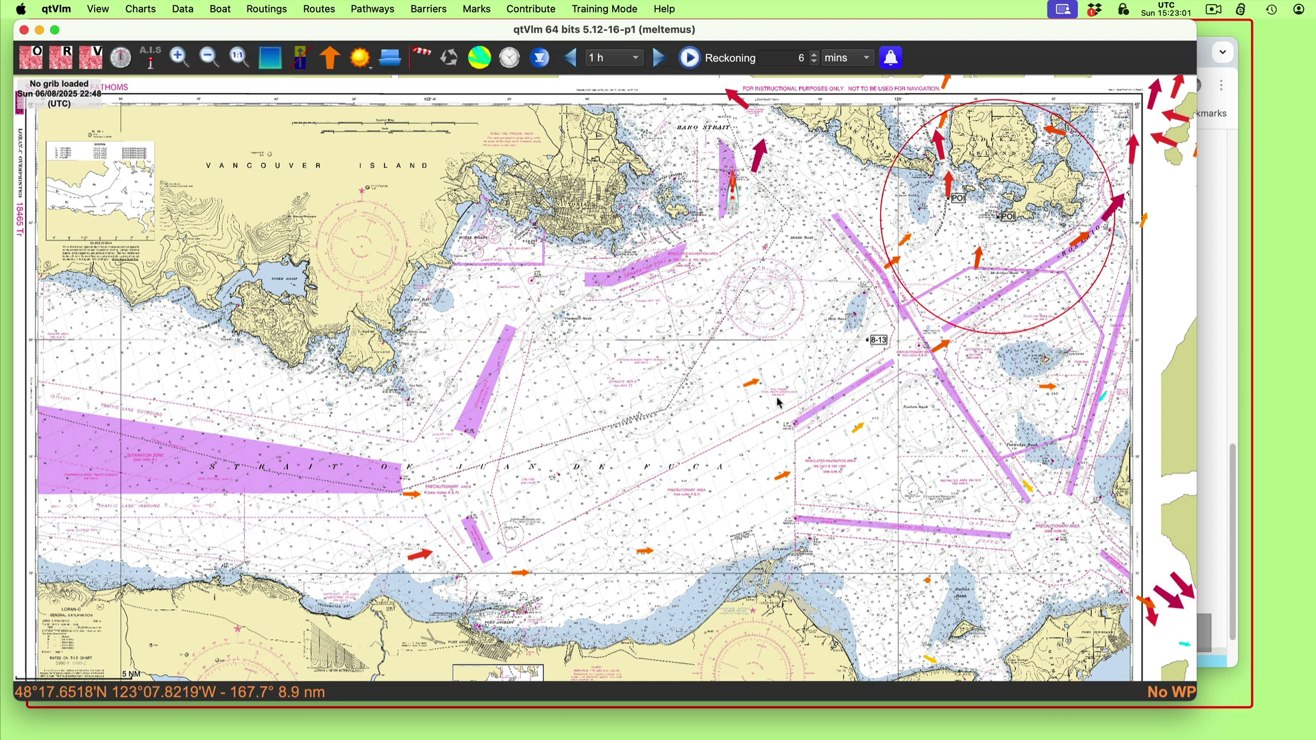
{"action": "left_click_drag", "start_coordinate": [765, 419], "coordinate": [720, 545]}
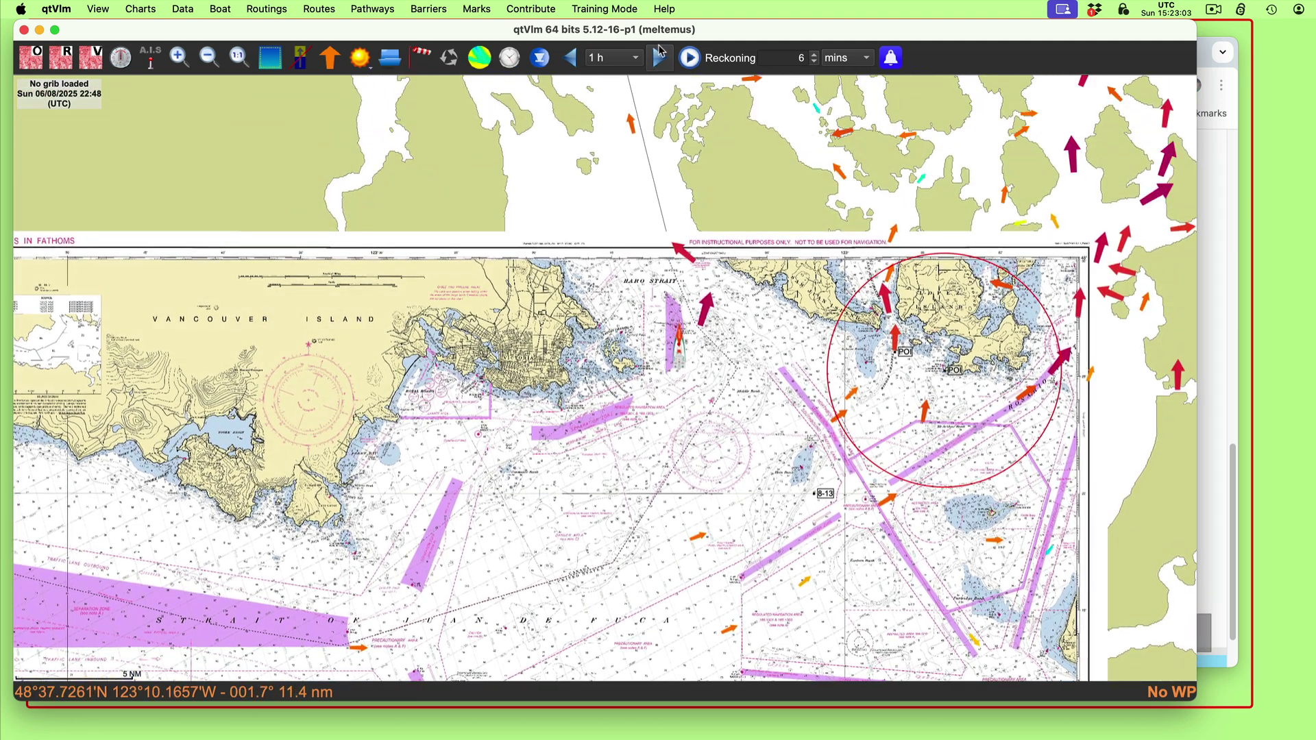
{"action": "left_click", "coordinate": [658, 61]}
{"action": "left_click", "coordinate": [658, 62]}
{"action": "left_click", "coordinate": [658, 62]}
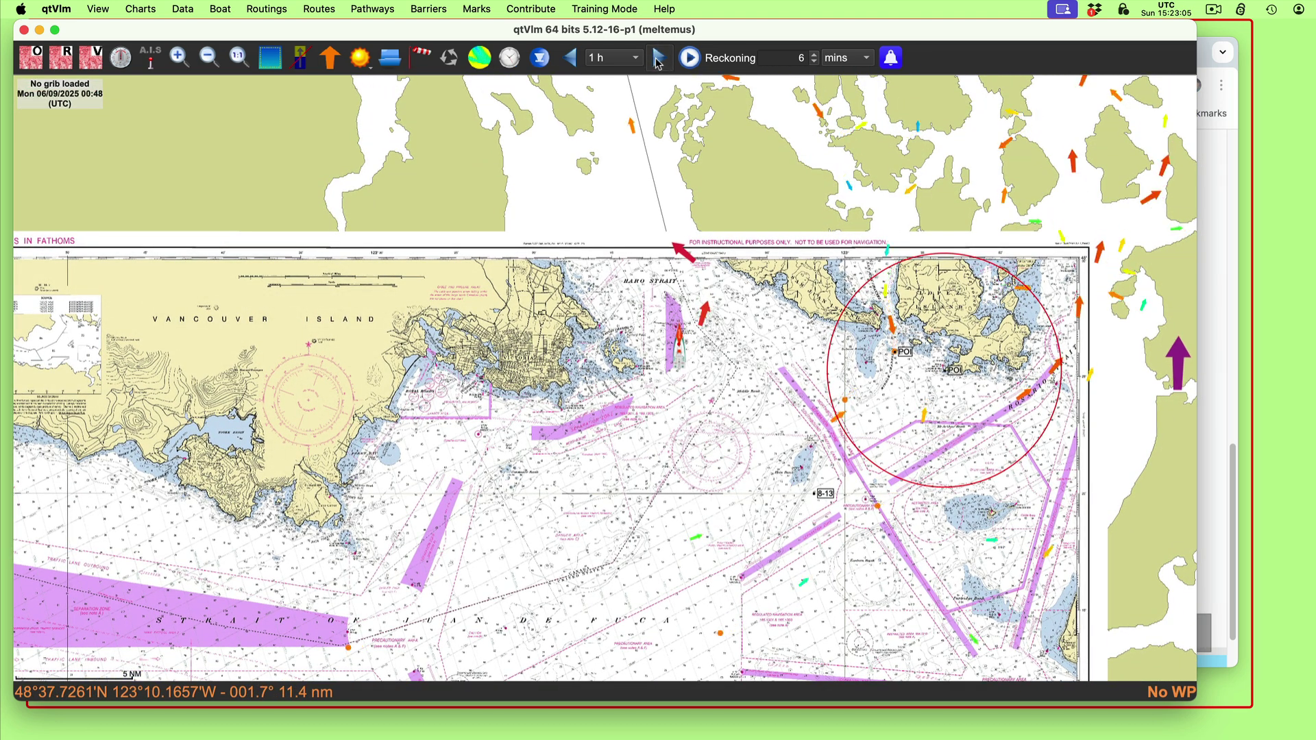
{"action": "left_click", "coordinate": [658, 61]}
{"action": "left_click", "coordinate": [658, 62]}
{"action": "left_click", "coordinate": [658, 61]}
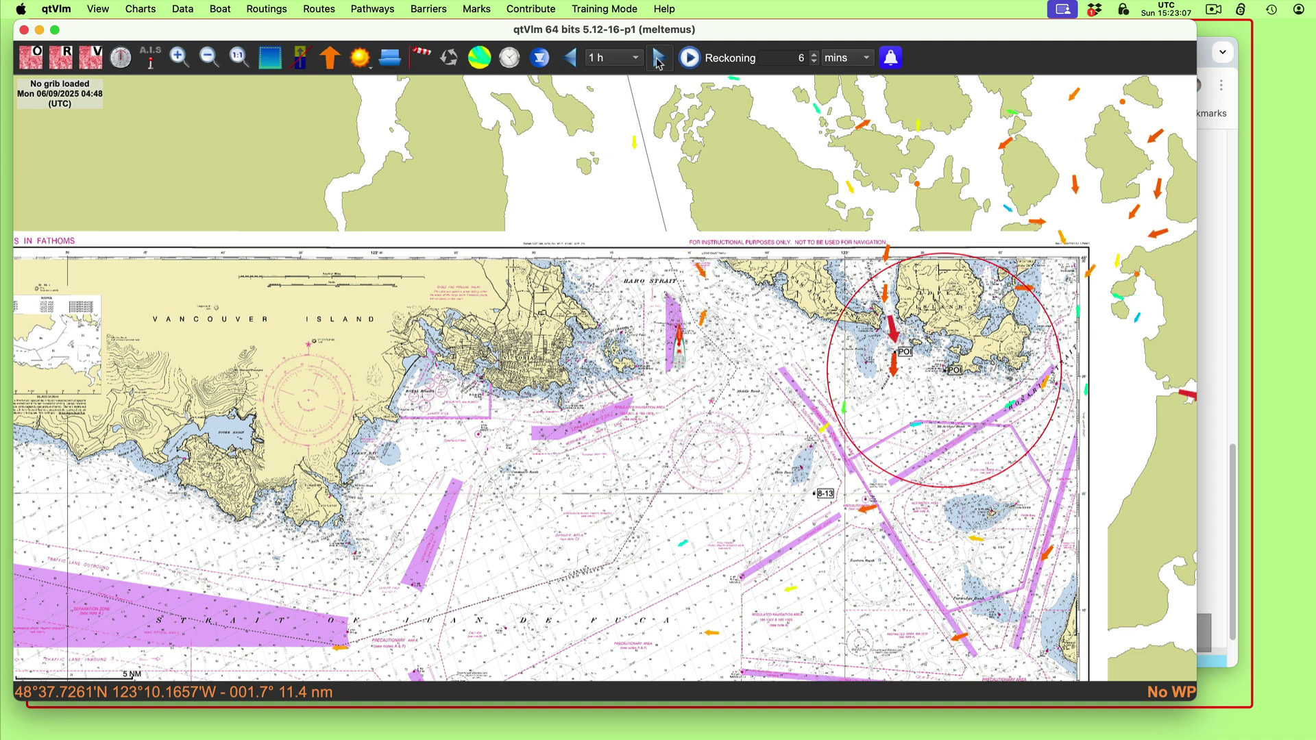
{"action": "left_click", "coordinate": [658, 62]}
{"action": "left_click", "coordinate": [658, 62]}
{"action": "left_click", "coordinate": [659, 62]}
{"action": "left_click", "coordinate": [658, 61]}
Advance the current arrows across the Strait of Juan de Fuca to 14:48 UTC on June 9, then reset the chart to the present time
{"action": "left_click_drag", "start_coordinate": [493, 337], "coordinate": [644, 195]}
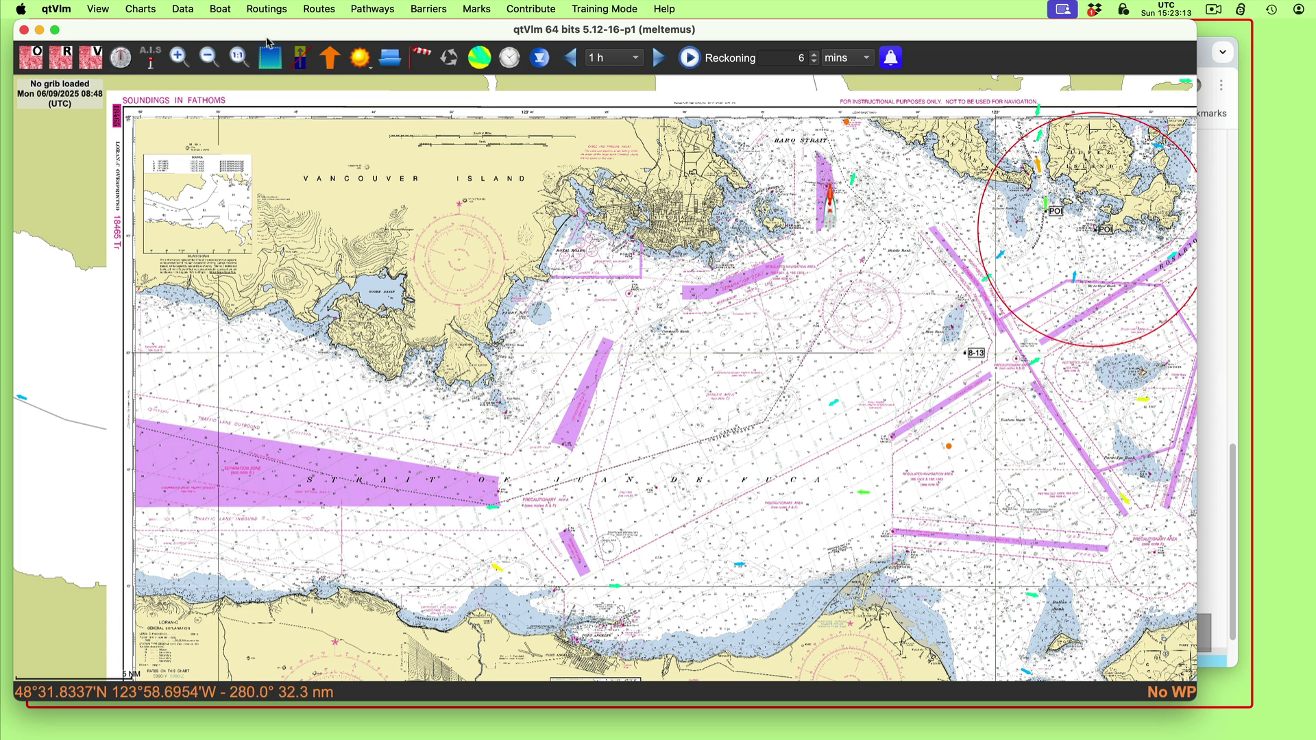
{"action": "left_click", "coordinate": [660, 60]}
{"action": "left_click", "coordinate": [660, 60]}
{"action": "left_click", "coordinate": [660, 60]}
{"action": "left_click", "coordinate": [661, 60]}
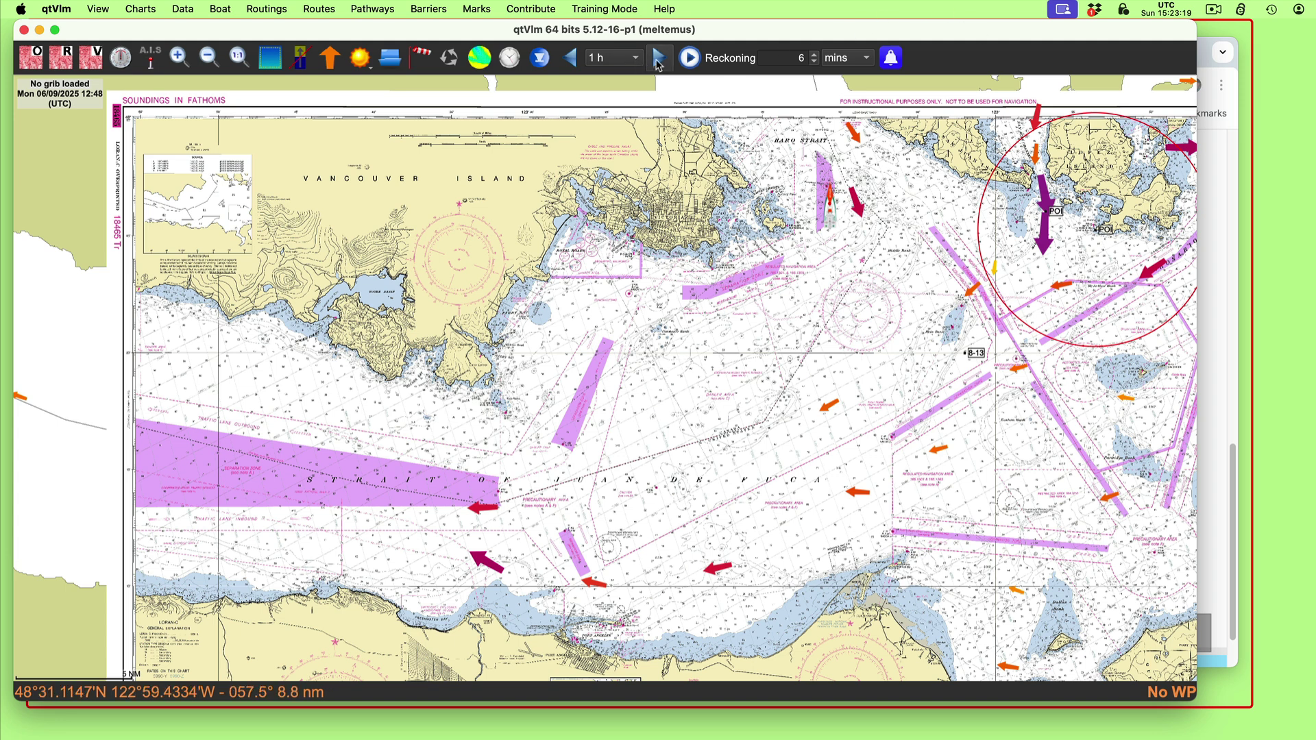
{"action": "left_click", "coordinate": [660, 61]}
{"action": "left_click", "coordinate": [660, 61]}
{"action": "left_click", "coordinate": [660, 60]}
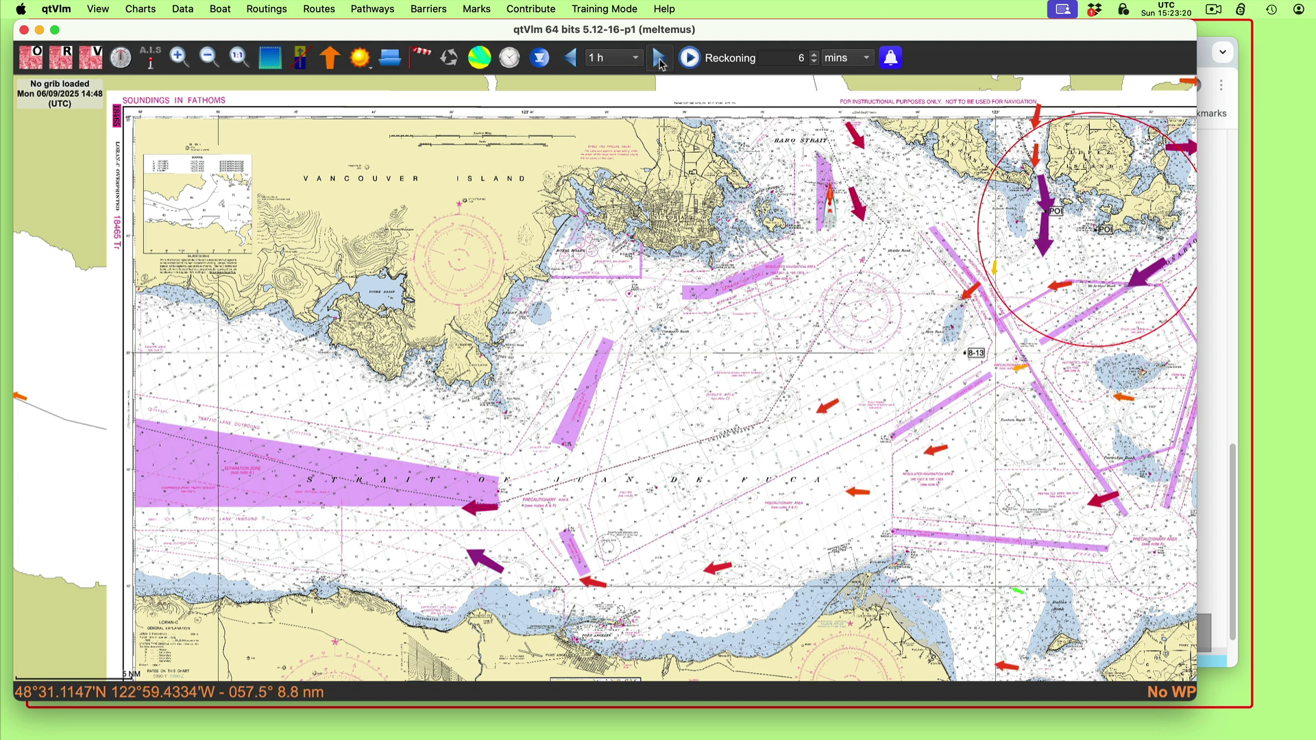
{"action": "left_click", "coordinate": [541, 60]}
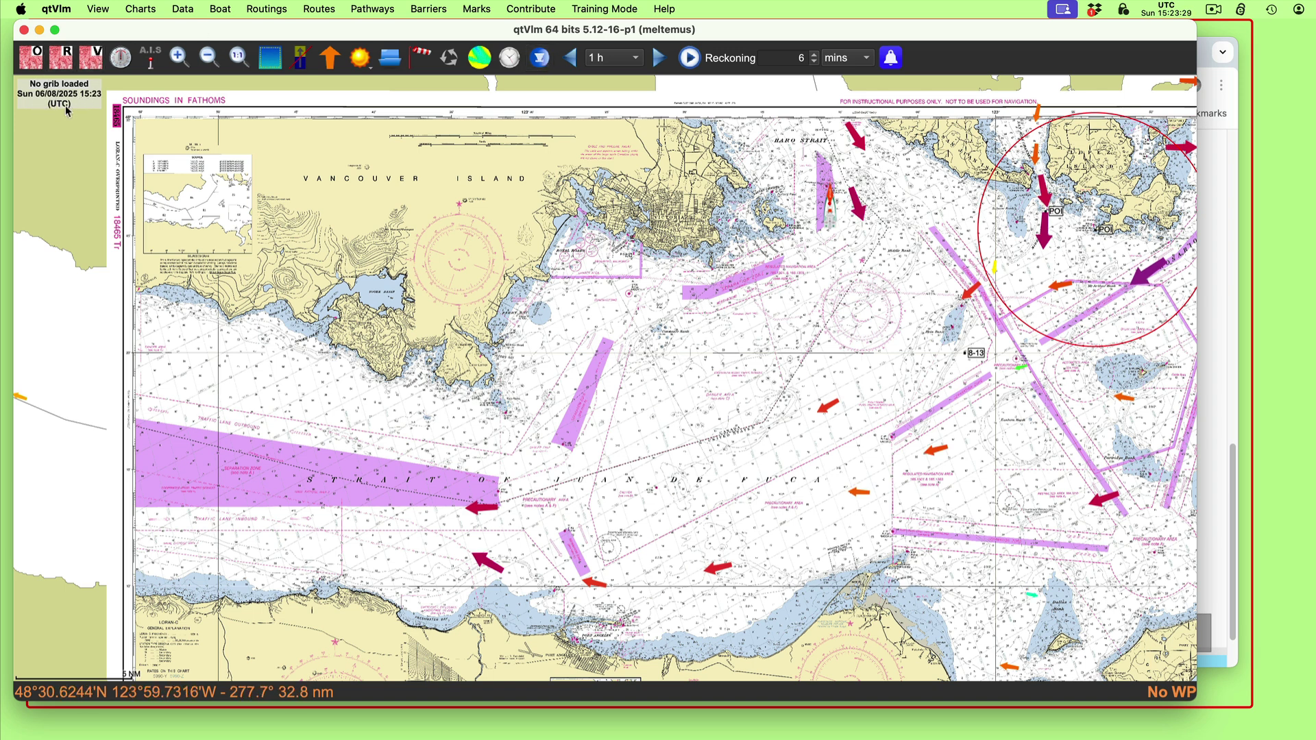
Configure qtVlm to show dates and times in local time instead of UTC
{"action": "left_click", "coordinate": [56, 9]}
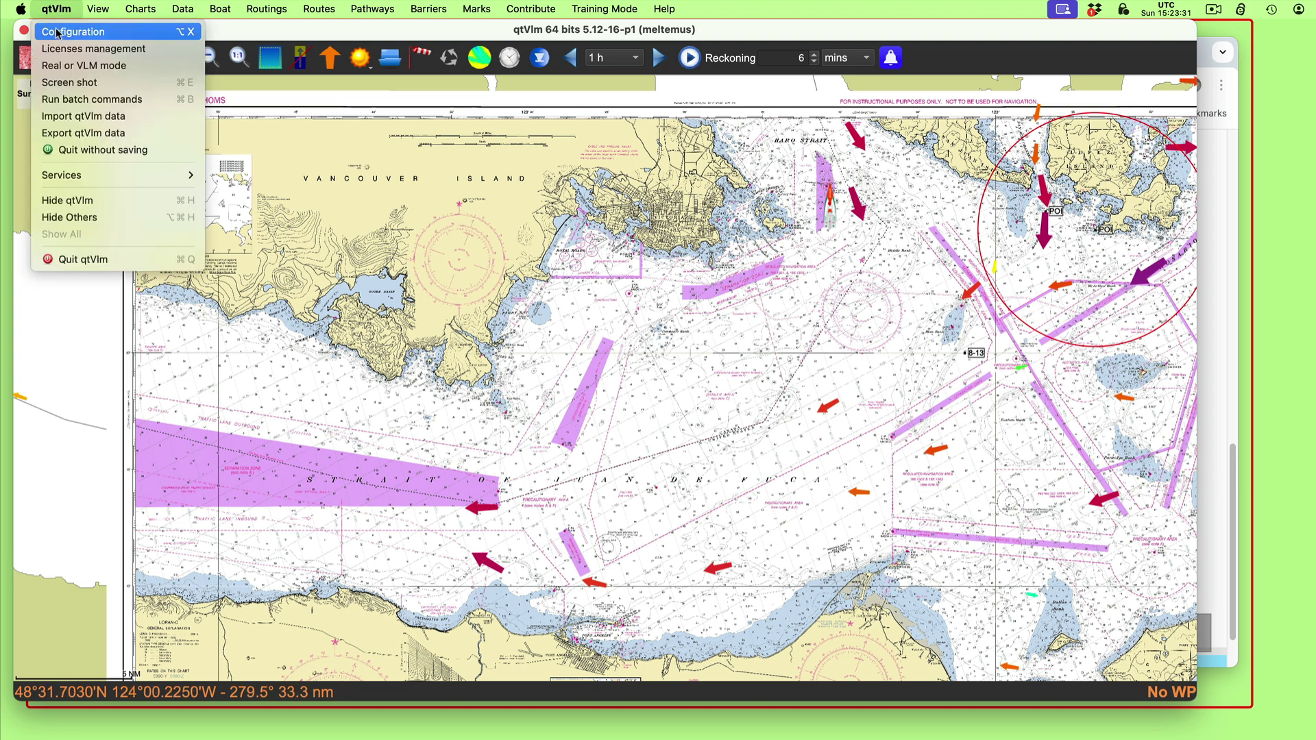
{"action": "left_click", "coordinate": [58, 32]}
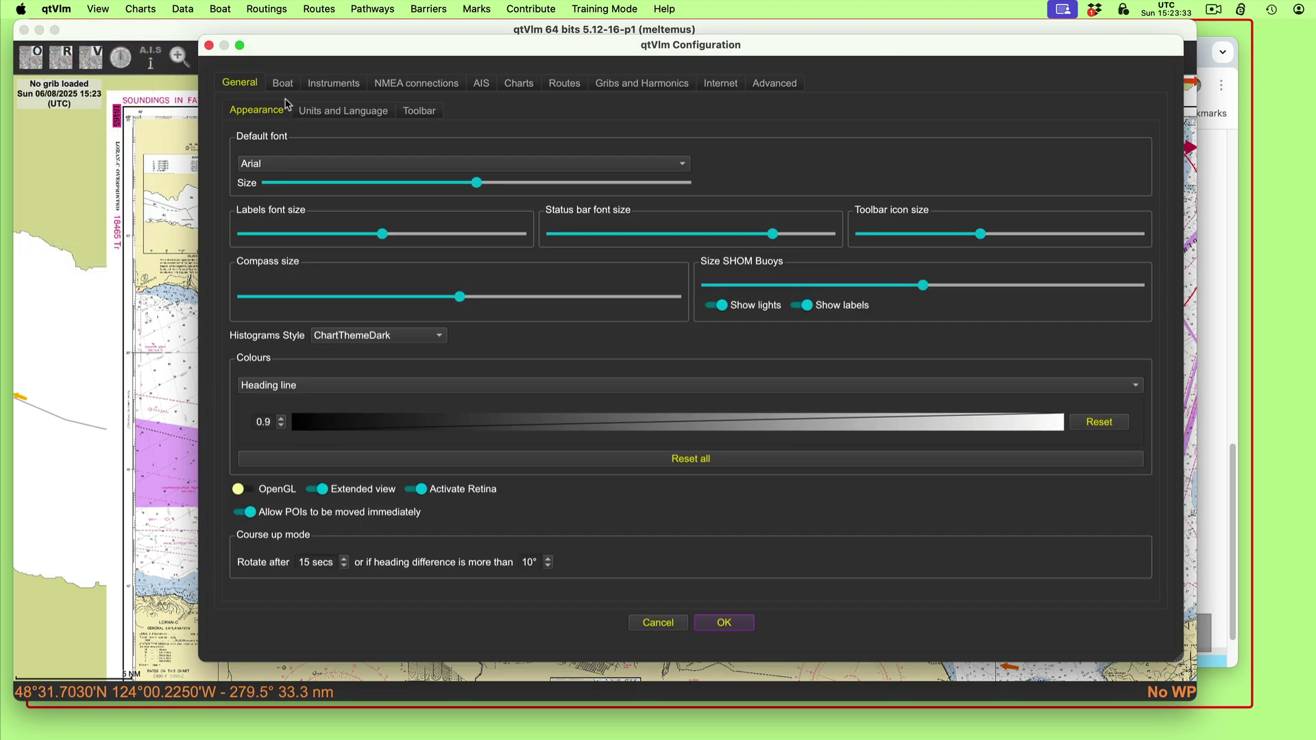
{"action": "left_click", "coordinate": [334, 112]}
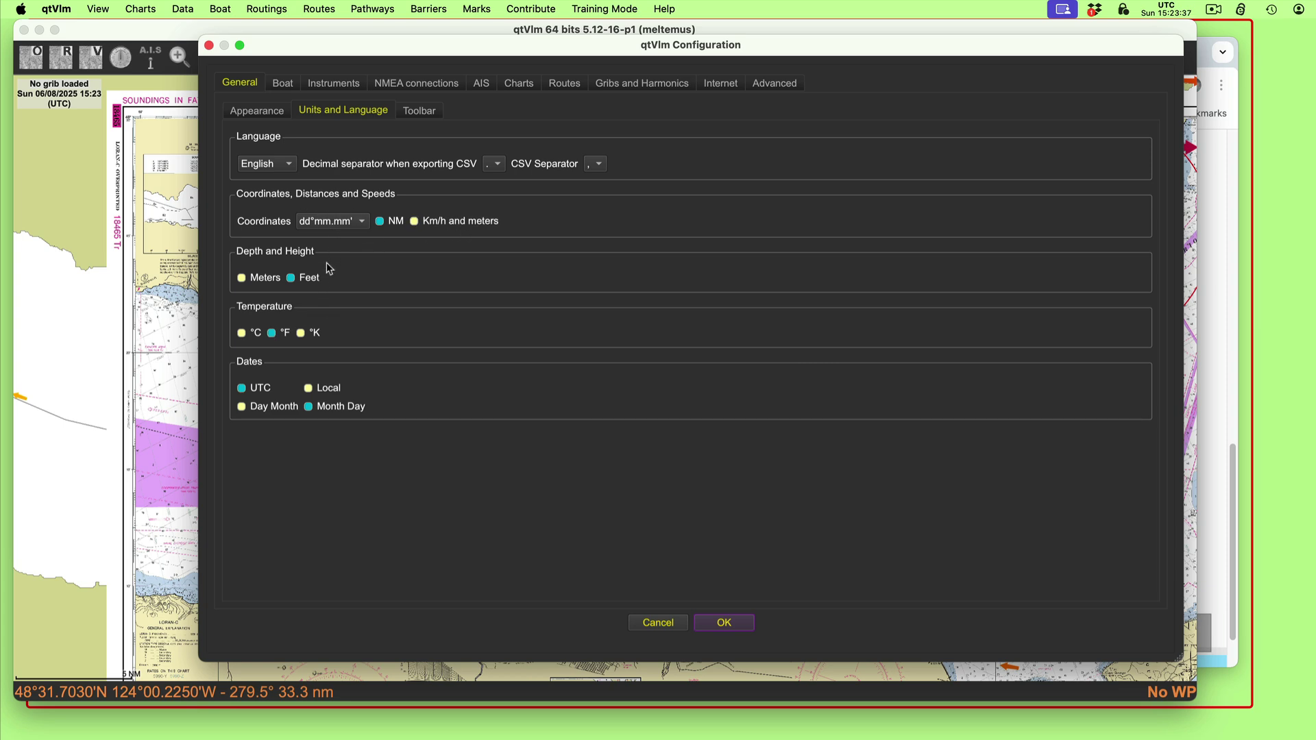
{"action": "left_click", "coordinate": [309, 389]}
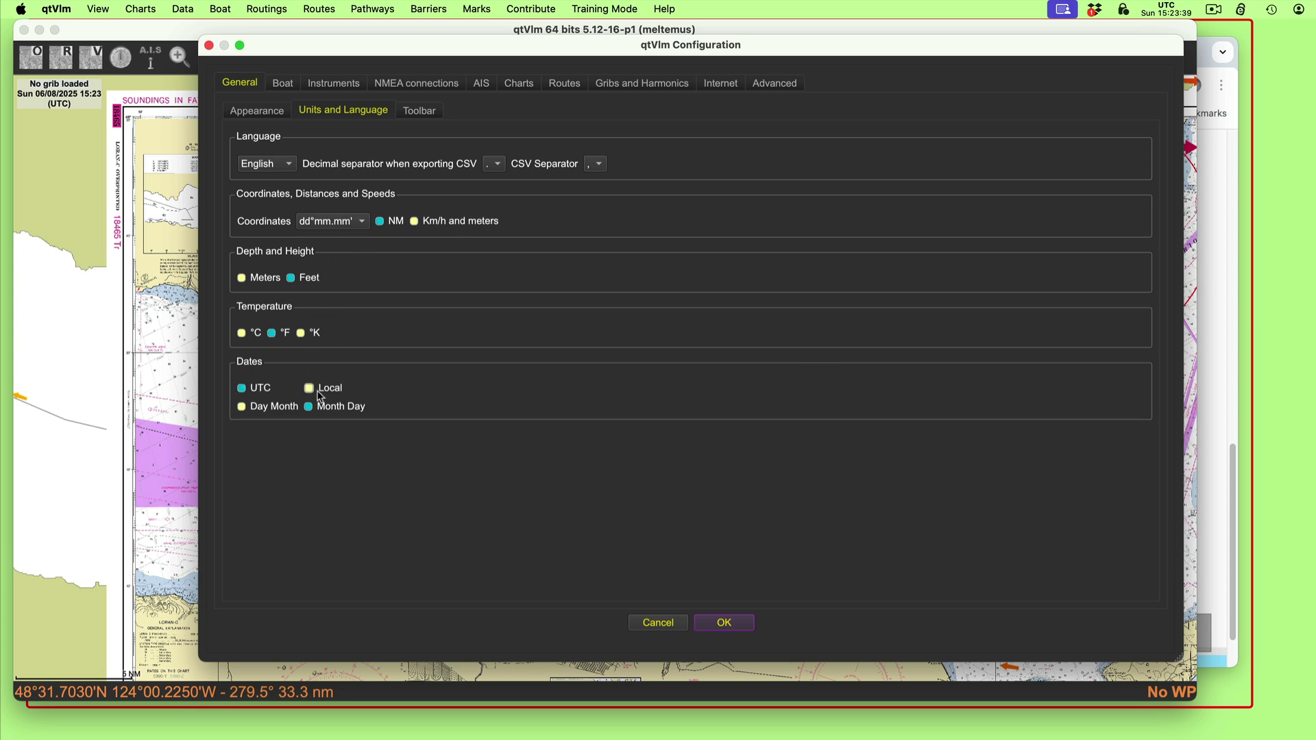
{"action": "left_click", "coordinate": [724, 623]}
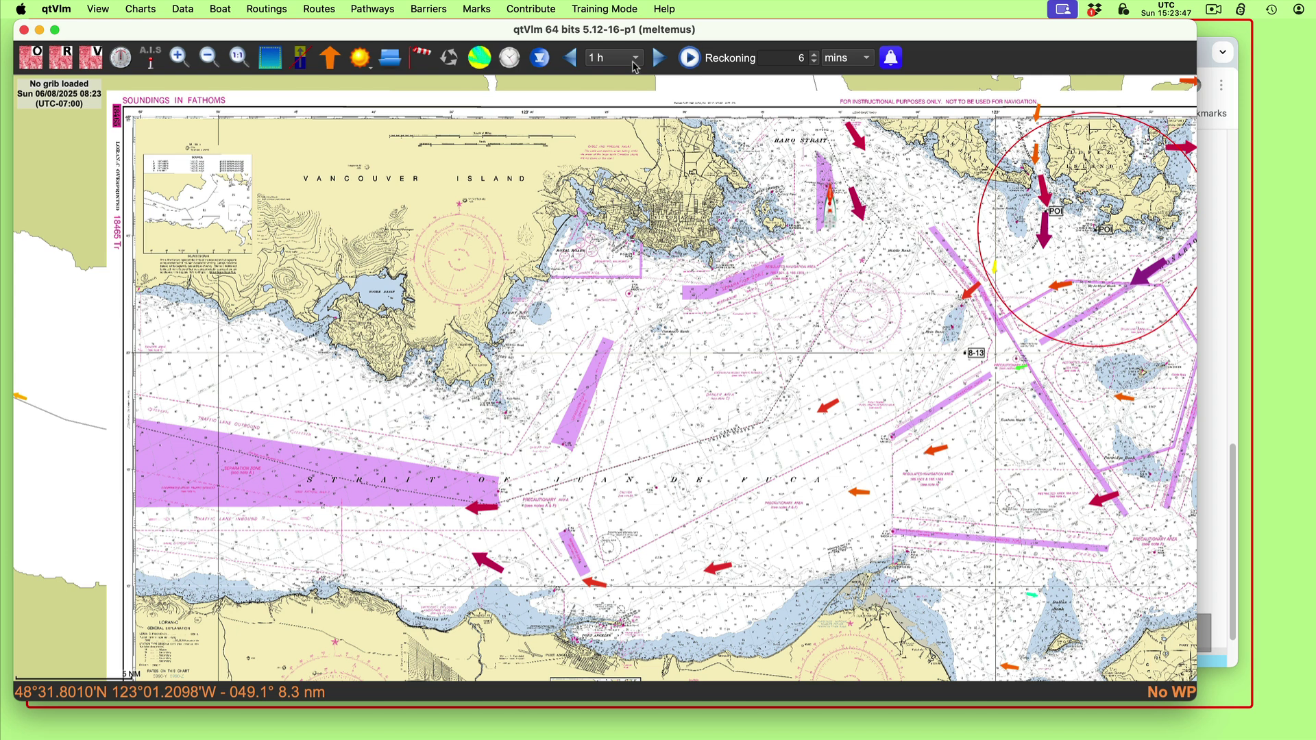
Set the time step to 2 h and advance the current arrows to 00:23 local time (UTC-07:00) on June 9, 2025
{"action": "left_click", "coordinate": [640, 63]}
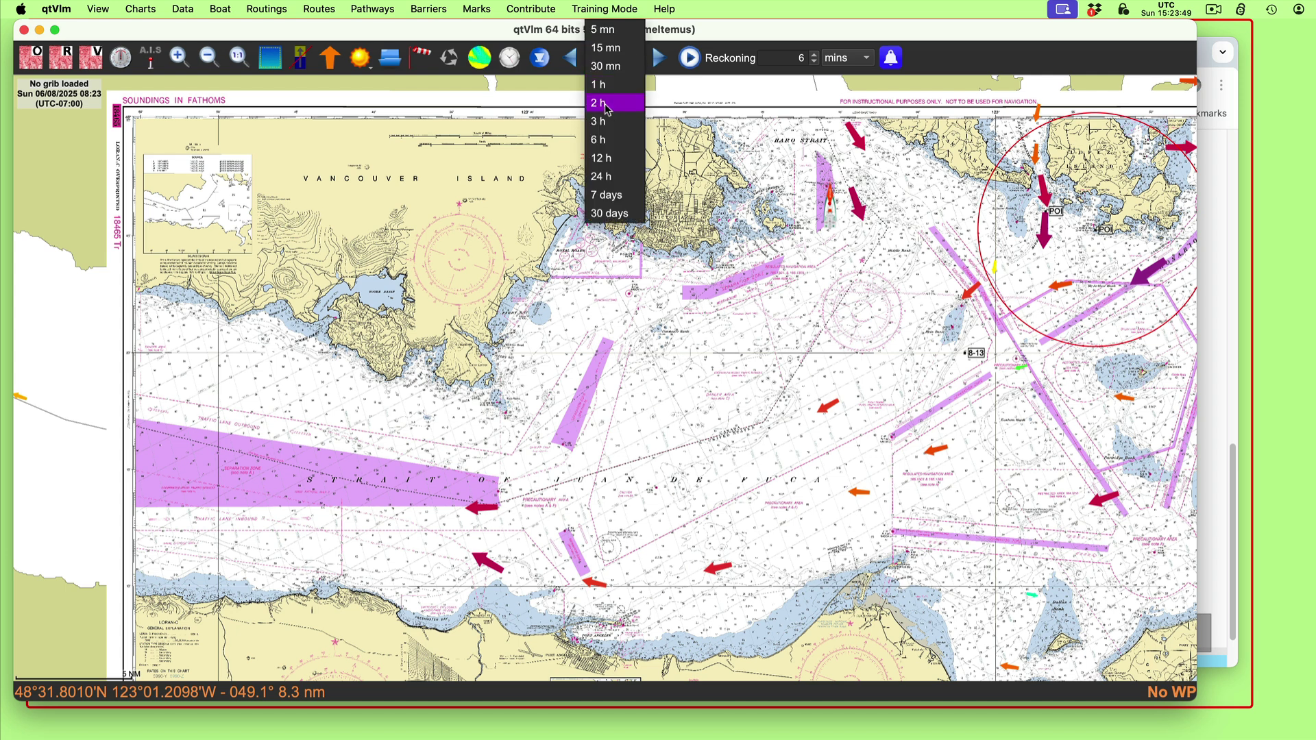
{"action": "left_click", "coordinate": [641, 103]}
{"action": "left_click", "coordinate": [661, 60]}
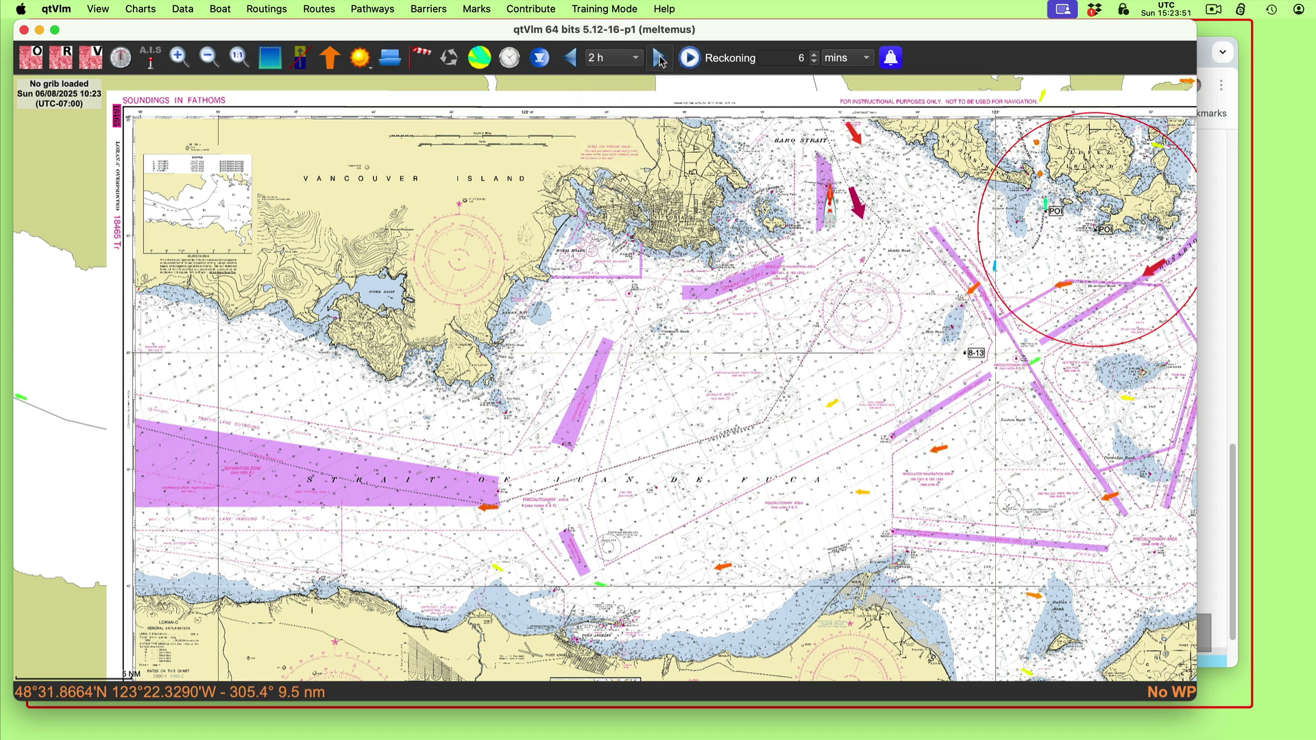
{"action": "left_click", "coordinate": [661, 61]}
{"action": "left_click", "coordinate": [661, 62]}
{"action": "left_click", "coordinate": [662, 62]}
{"action": "left_click", "coordinate": [662, 62]}
{"action": "left_click", "coordinate": [662, 61]}
{"action": "left_click", "coordinate": [661, 62]}
{"action": "left_click", "coordinate": [662, 62]}
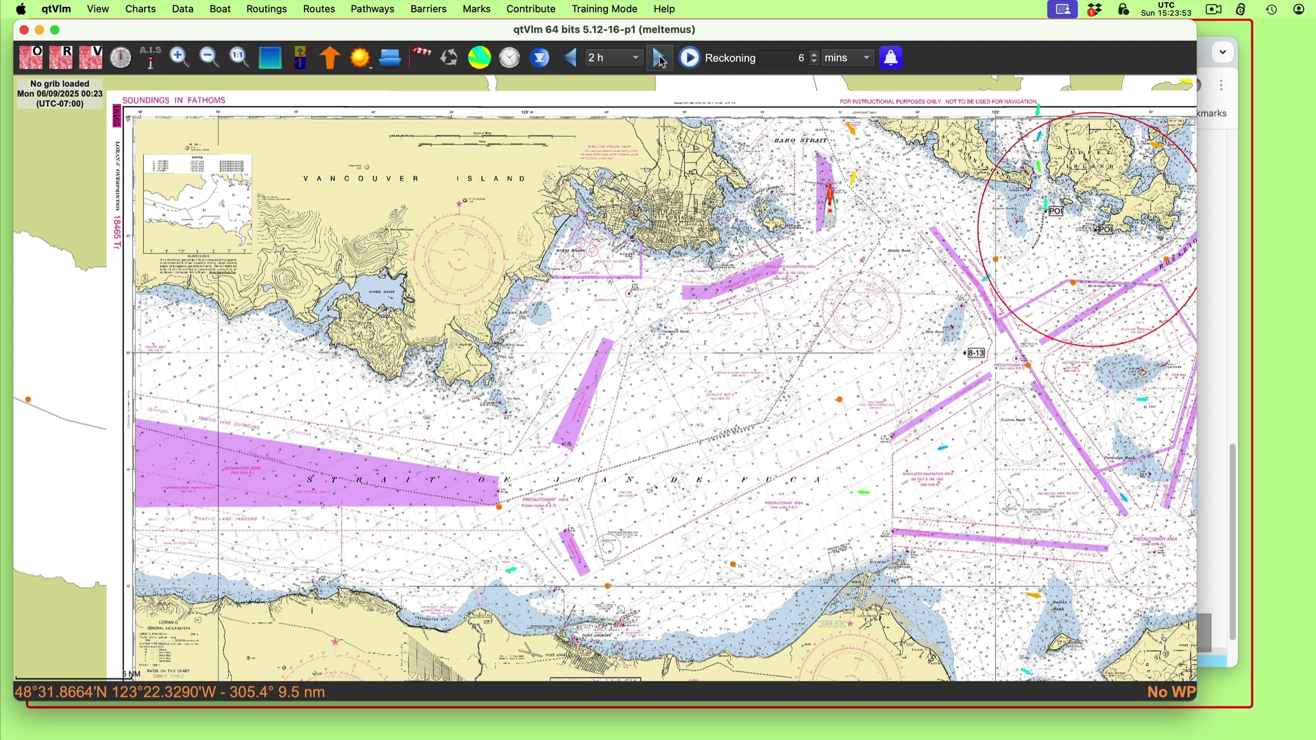